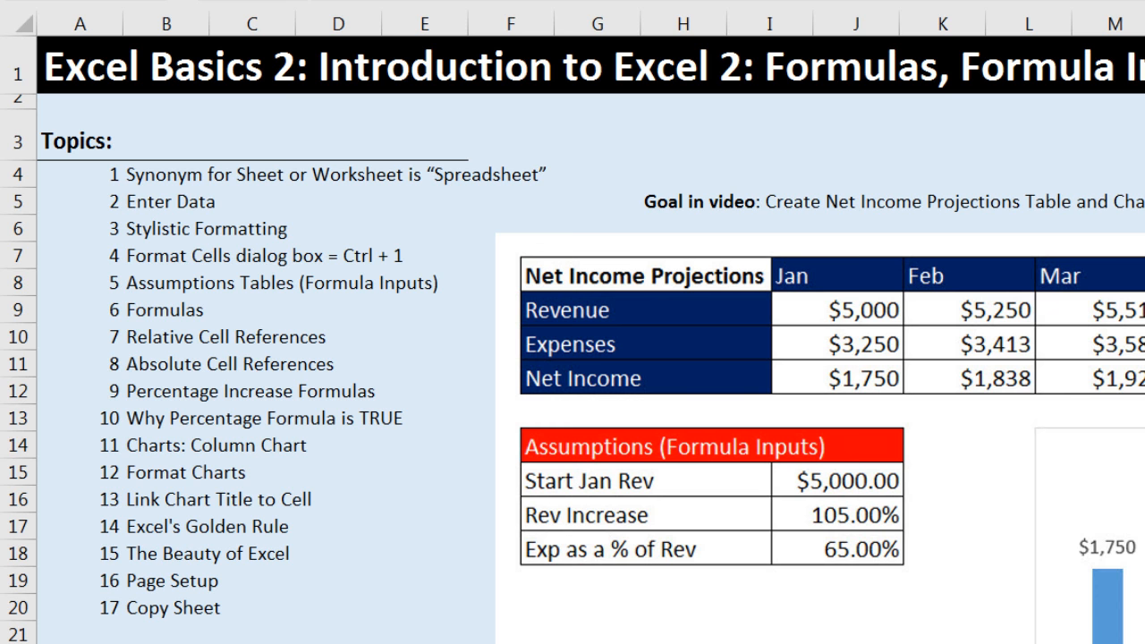
Step: Close the finished example workbook and open a new blank workbook in Excel
{"action": "key", "text": "alt+F4"}
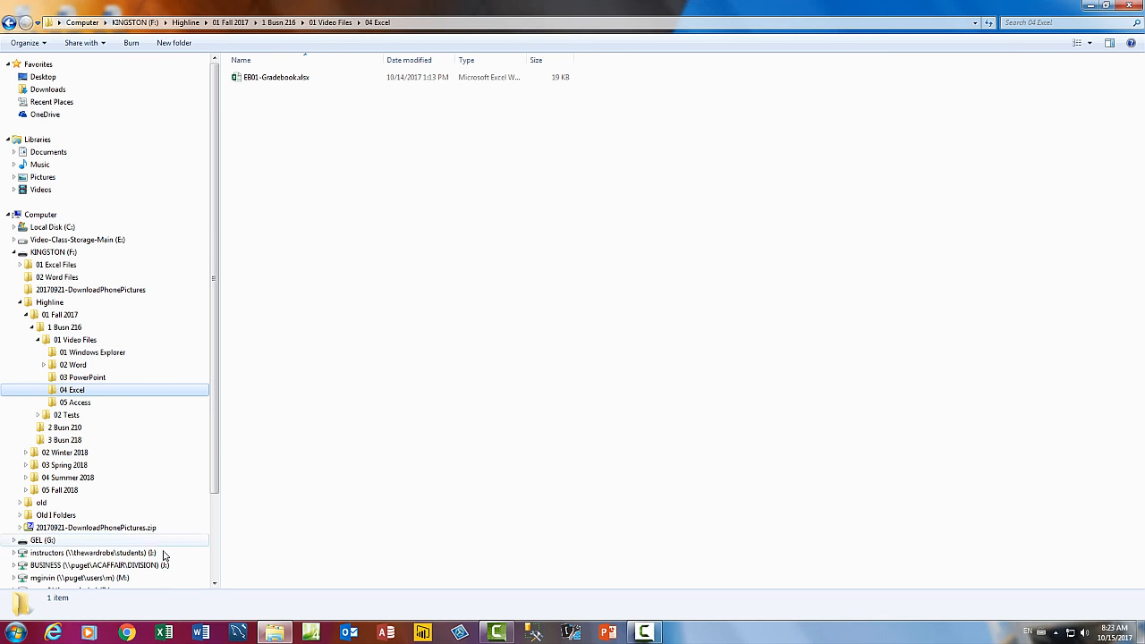
{"action": "left_click", "coordinate": [163, 632]}
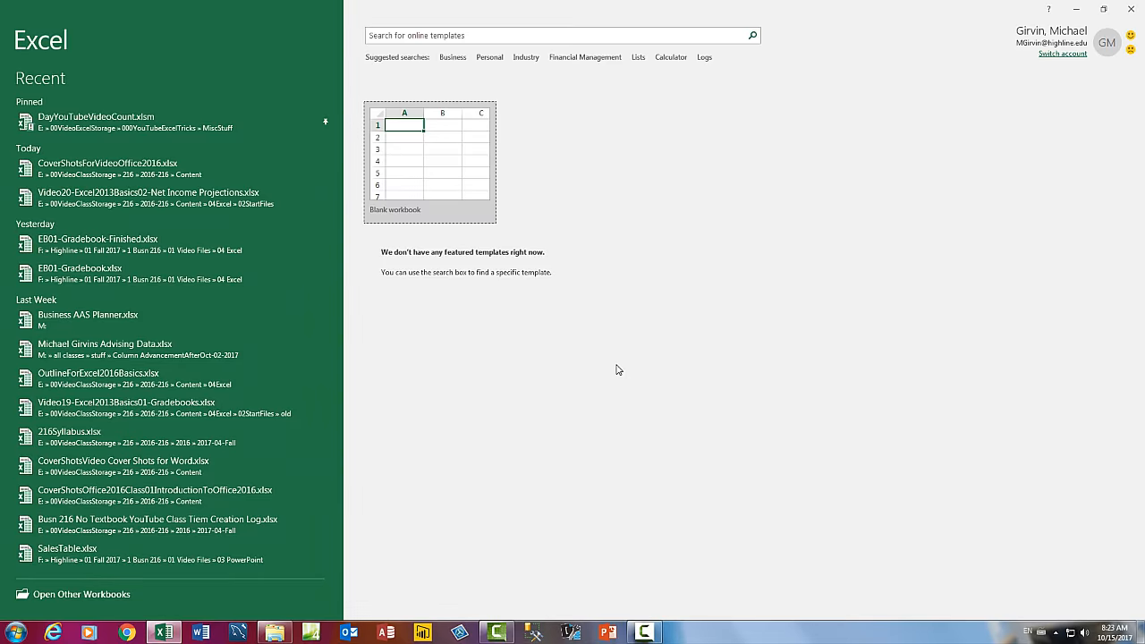
{"action": "key", "text": "Escape"}
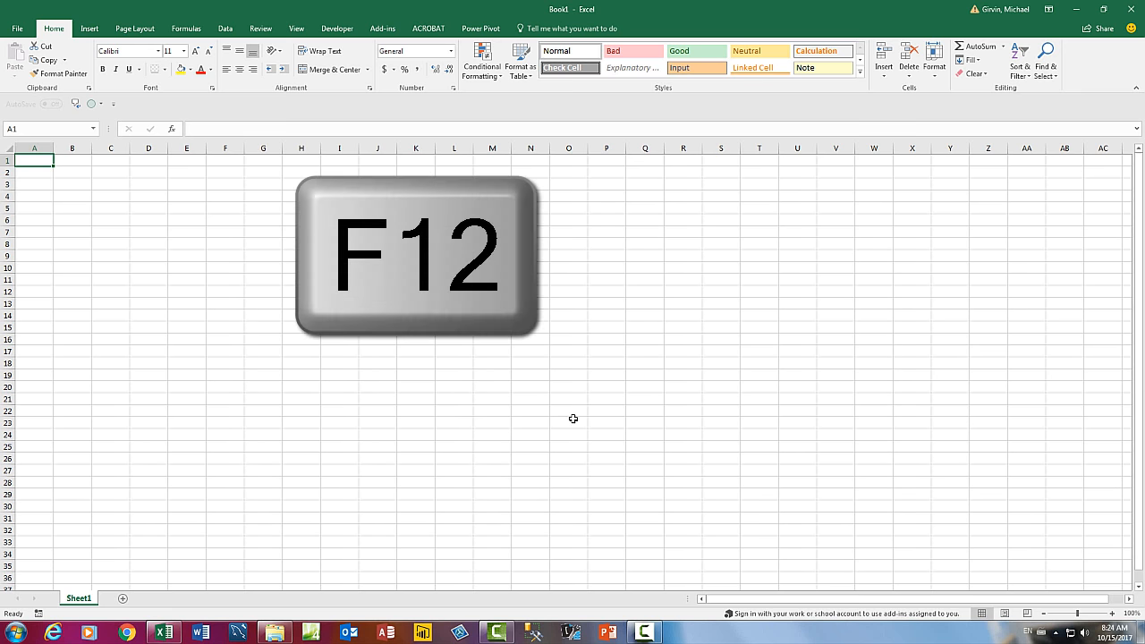
Step: Save the workbook as EB02-NetIncomeProjections in the 04 Excel folder under 01 Video Files on the KINGSTON (F:) drive
{"action": "key", "text": "F12"}
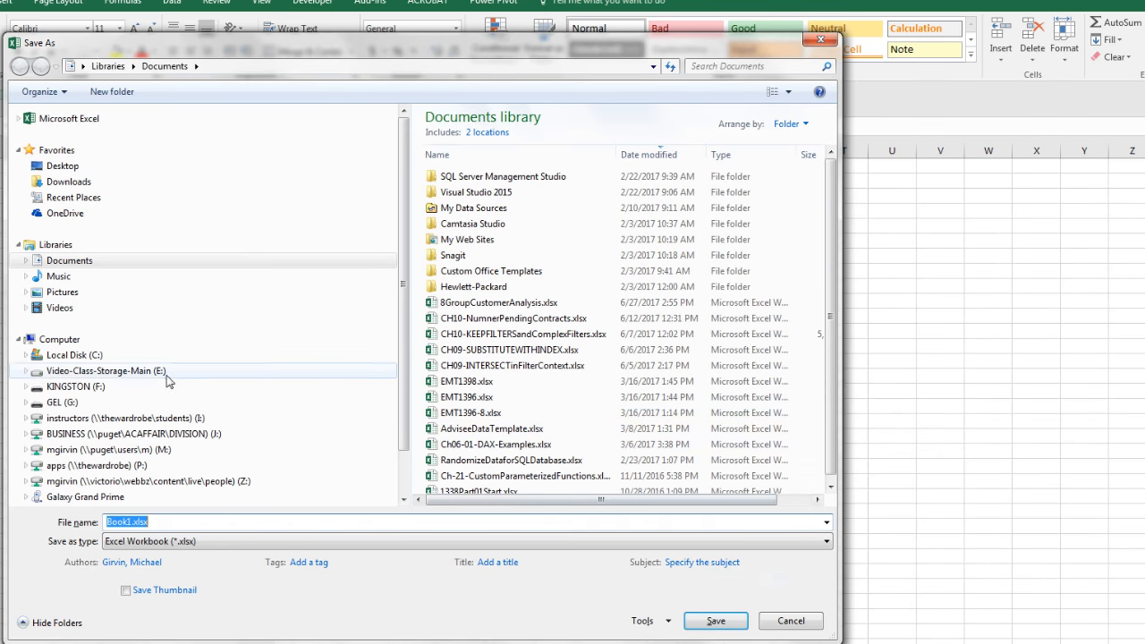
{"action": "left_click", "coordinate": [32, 388]}
{"action": "left_click", "coordinate": [81, 395]}
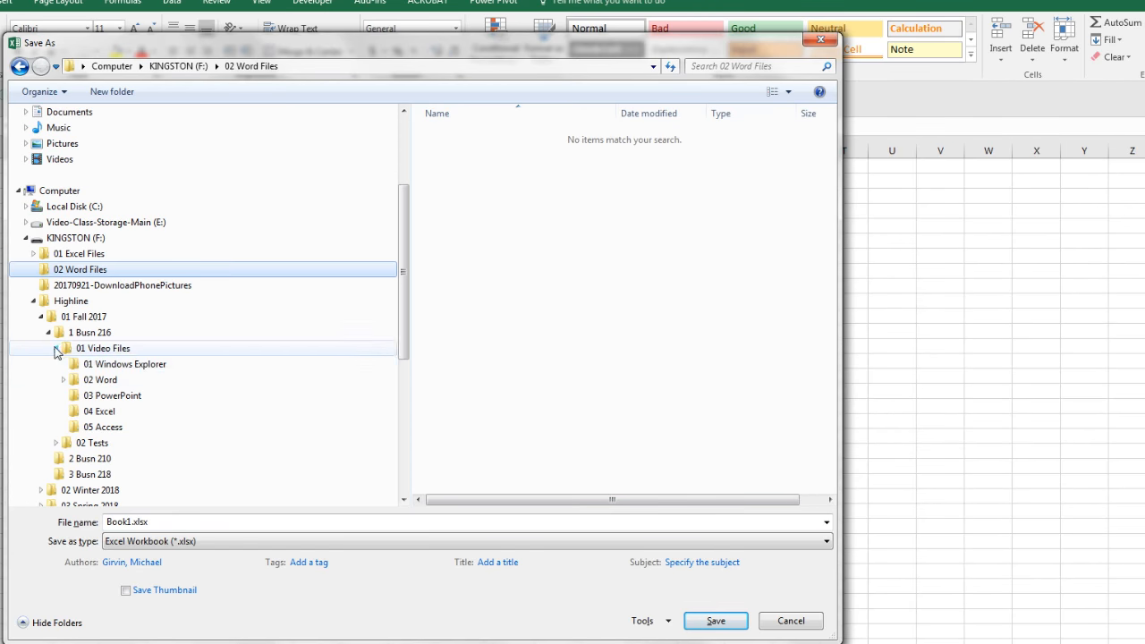
{"action": "left_click", "coordinate": [99, 410]}
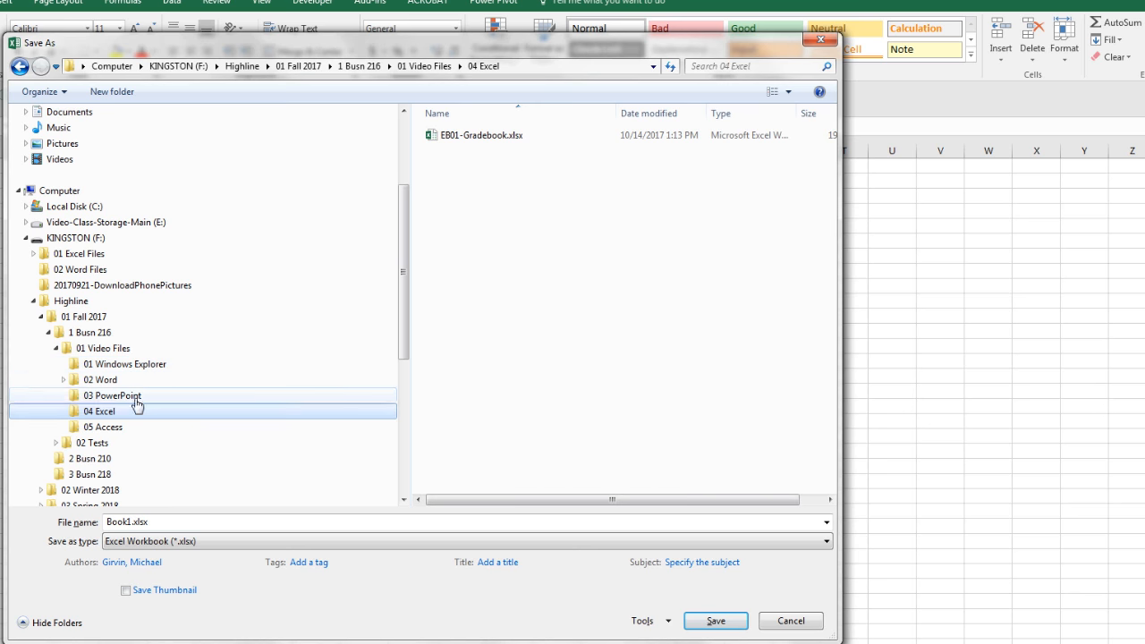
{"action": "left_click", "coordinate": [178, 522]}
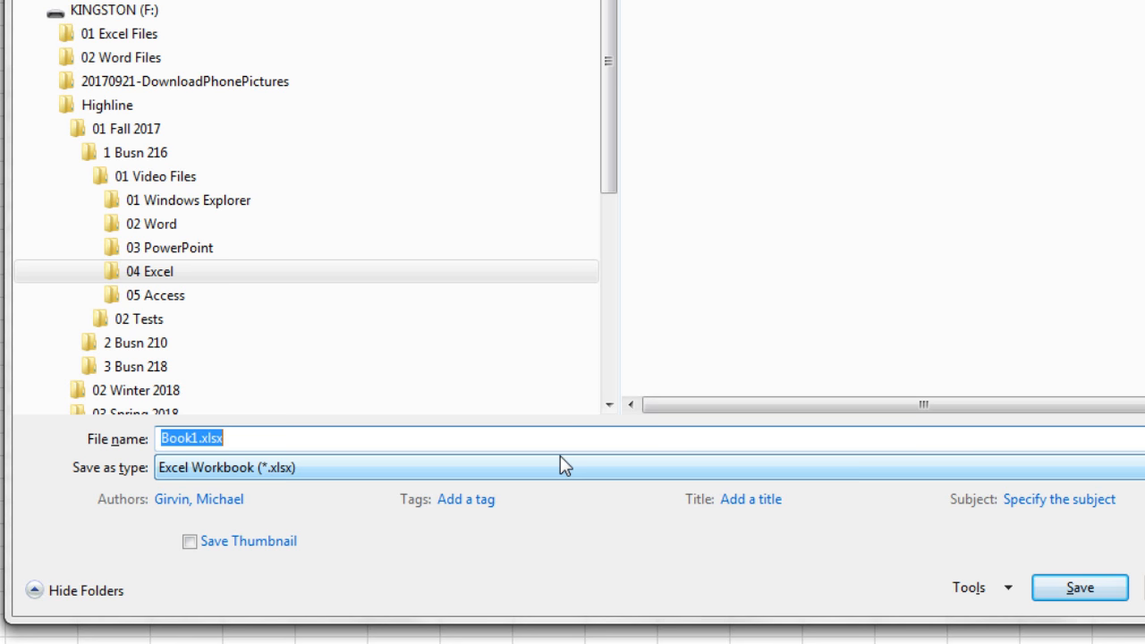
{"action": "type", "text": "EB"}
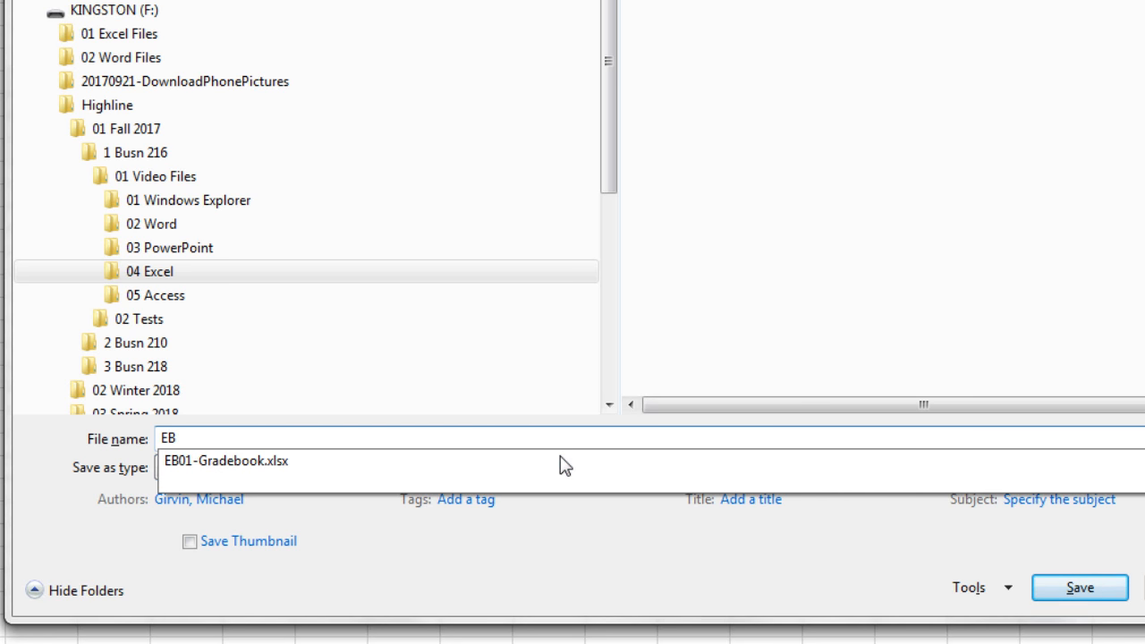
{"action": "type", "text": "02"}
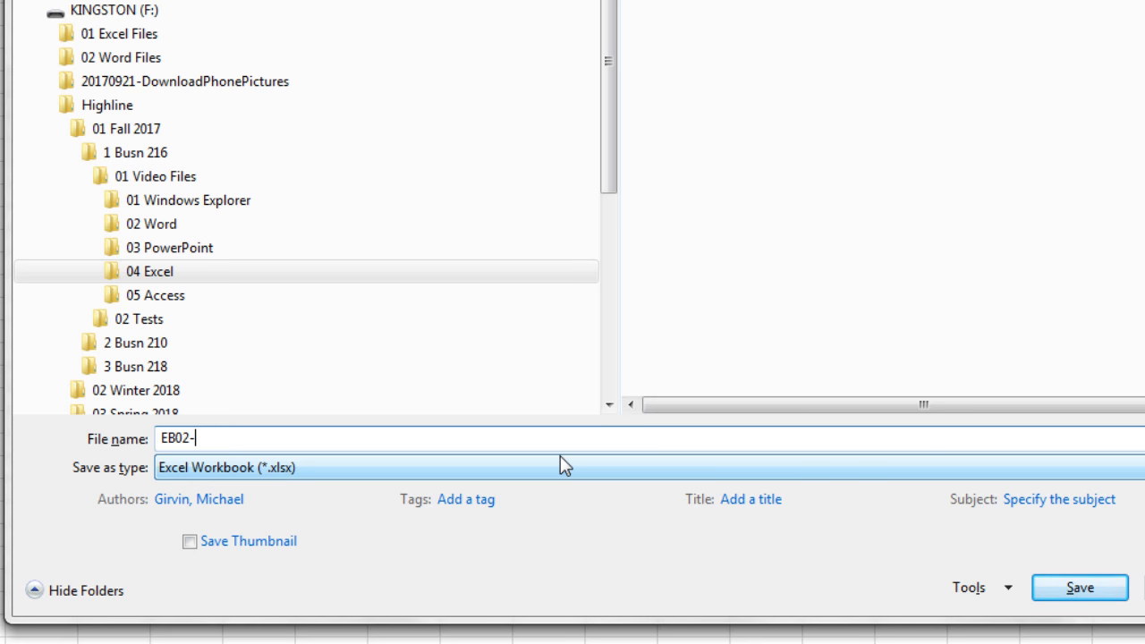
{"action": "type", "text": "-NetIncomeProjections"}
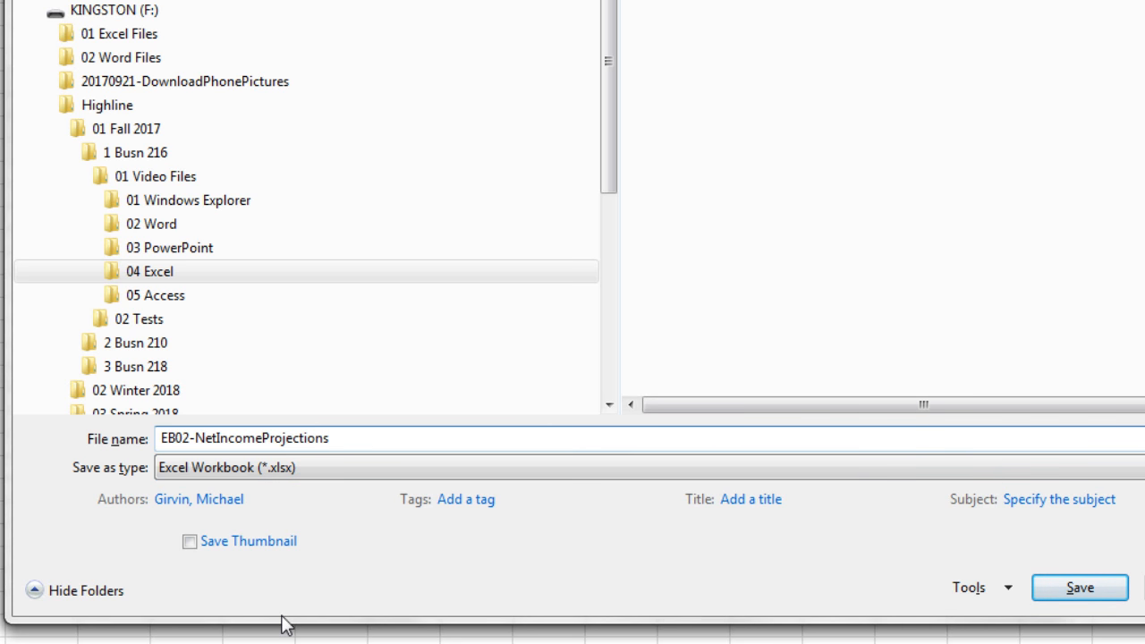
{"action": "key", "text": "Return"}
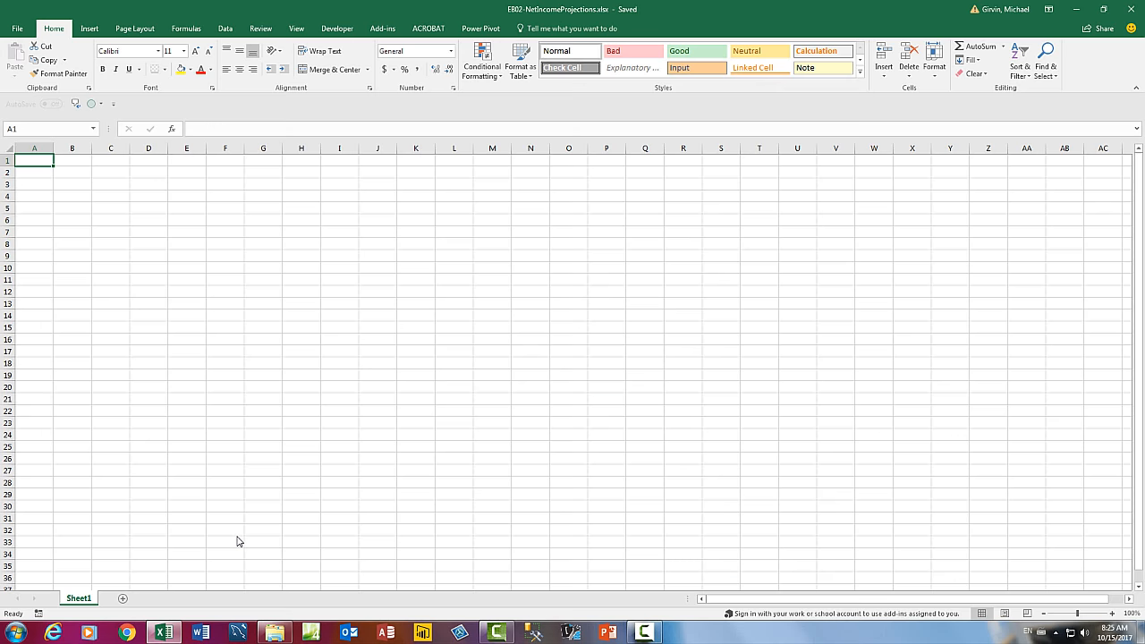
Step: Enter the labels Net Income Projections, Revenue and Expenses in cells A1 to A3
{"action": "scroll", "coordinate": [245, 543], "scroll_direction": "up", "scroll_amount": 7}
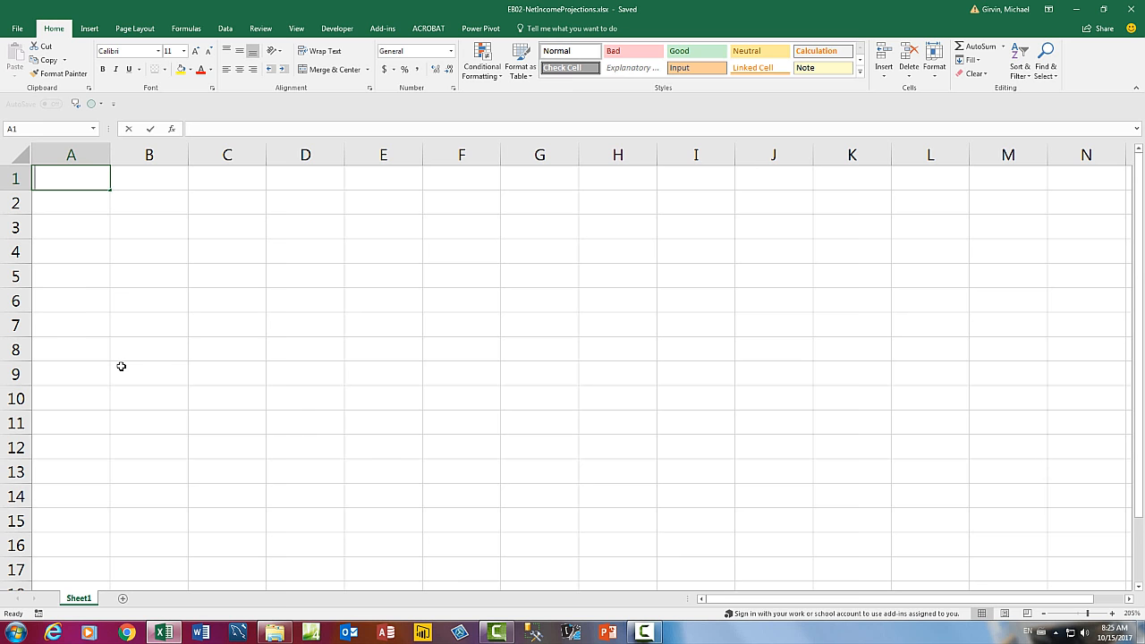
{"action": "type", "text": "Net Income Projections"}
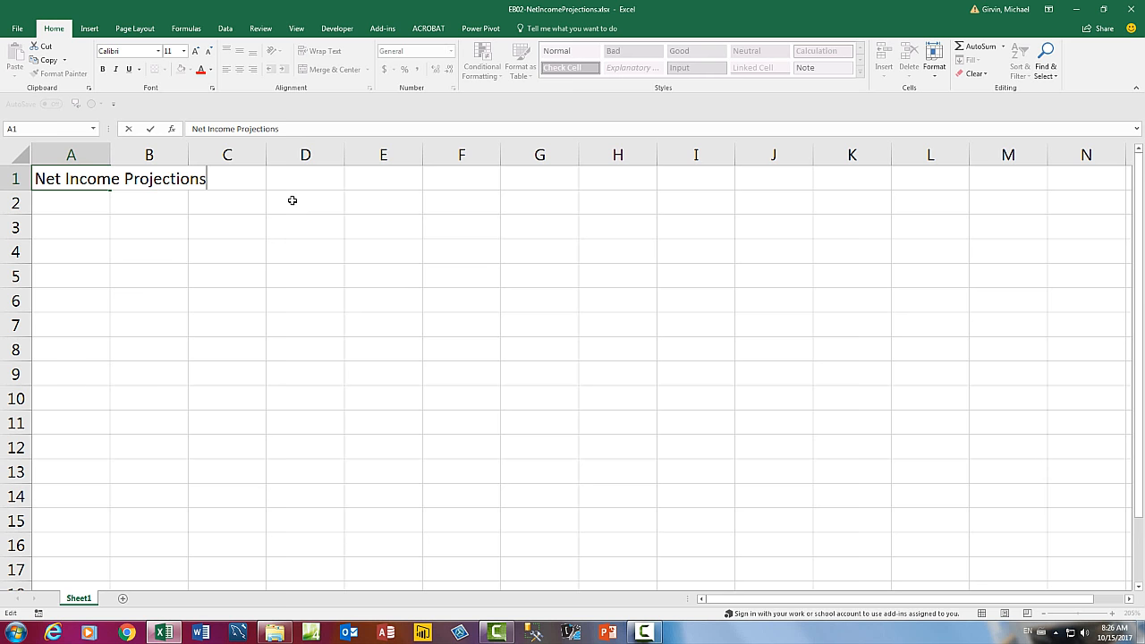
{"action": "key", "text": "Return"}
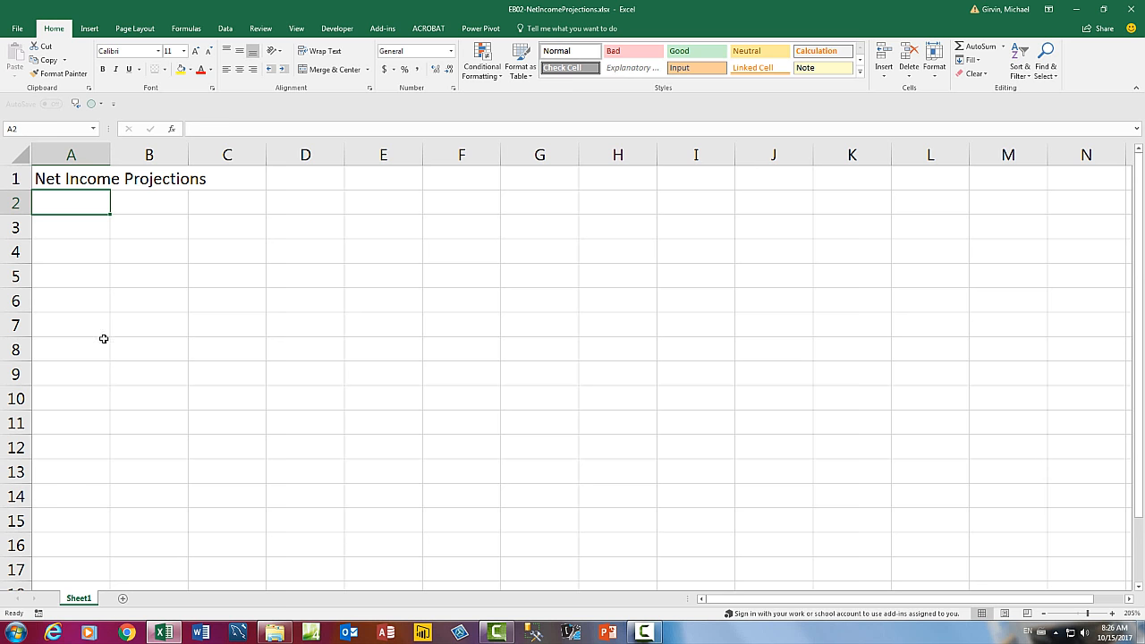
{"action": "type", "text": "Revenue"}
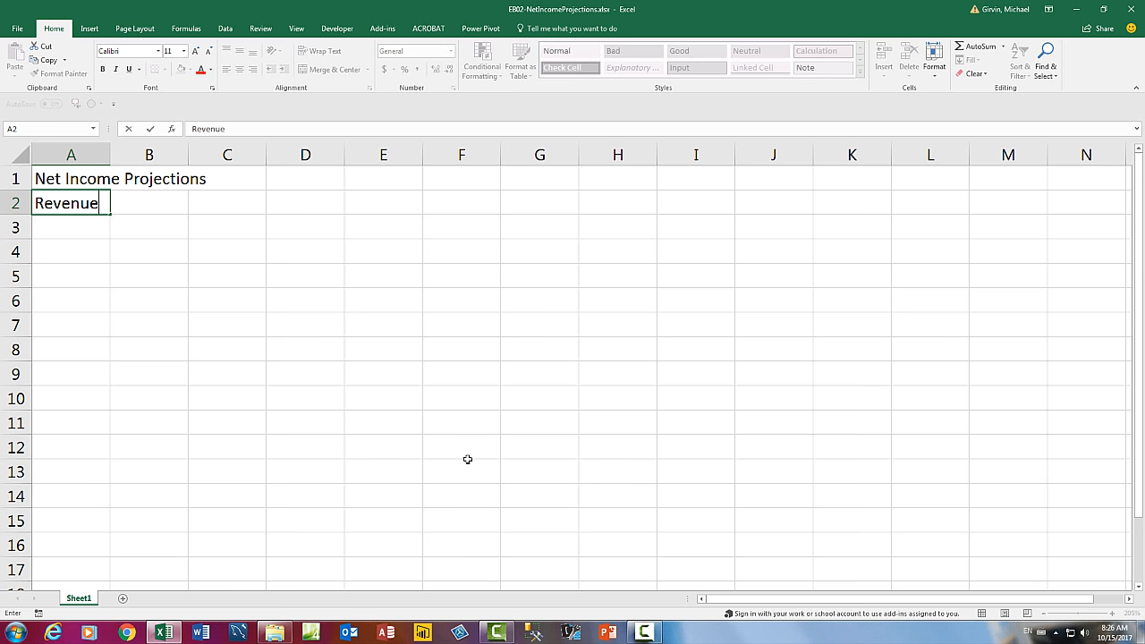
{"action": "key", "text": "Return"}
{"action": "type", "text": "Expenses"}
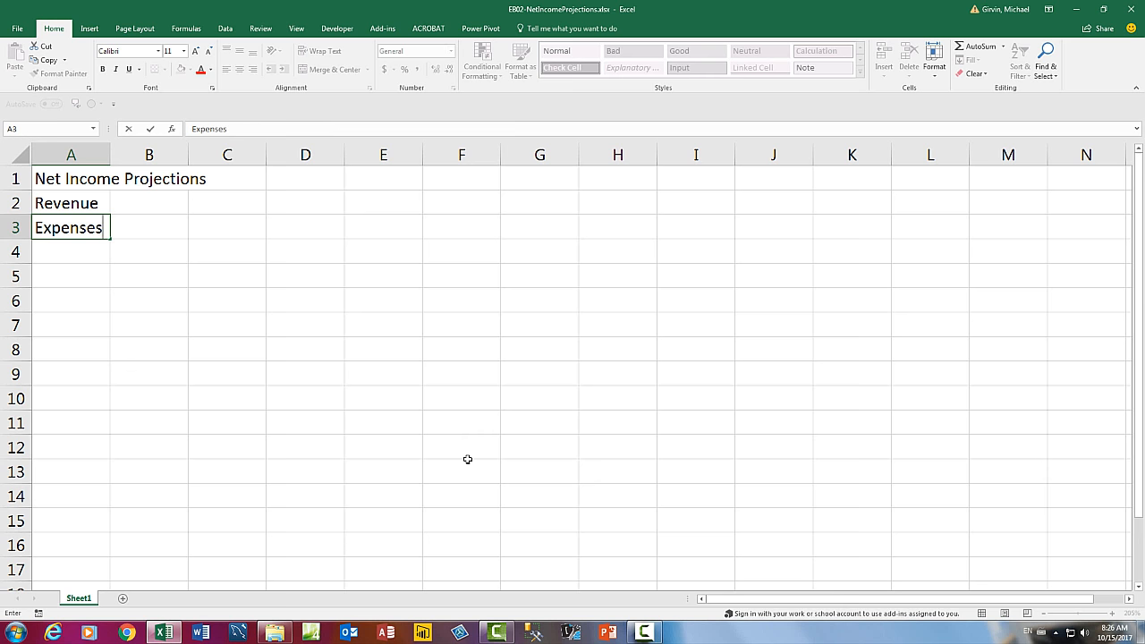
{"action": "key", "text": "Return"}
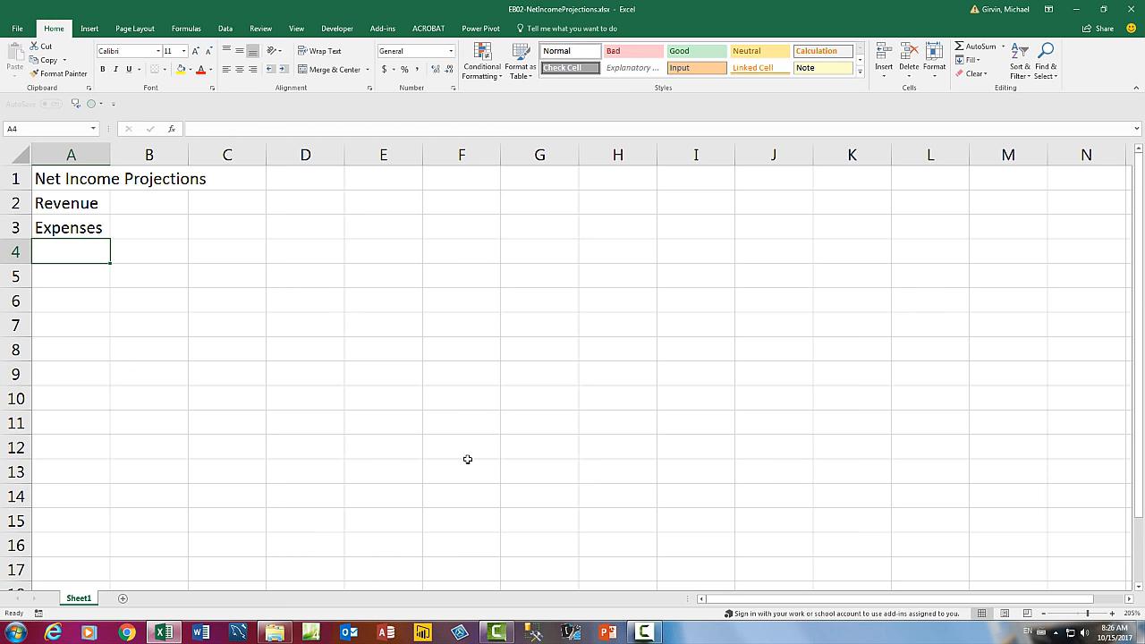
Step: Start entering Net Income in cell A4 and accept the autocomplete suggestion Net Income Projections
{"action": "type", "text": "Net"}
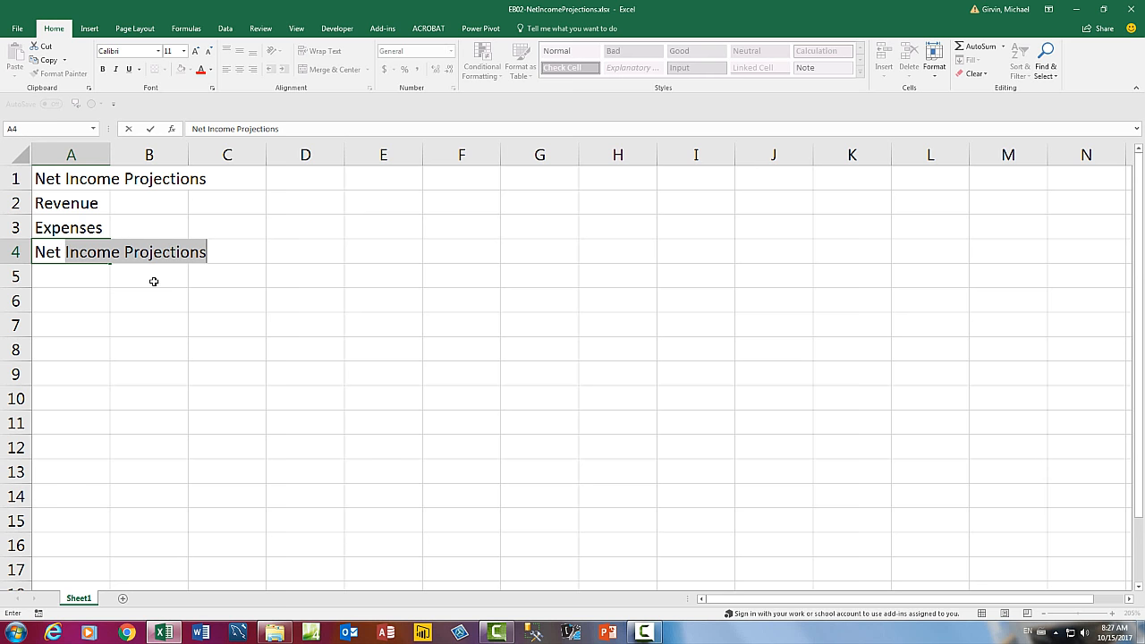
{"action": "type", "text": " Income"}
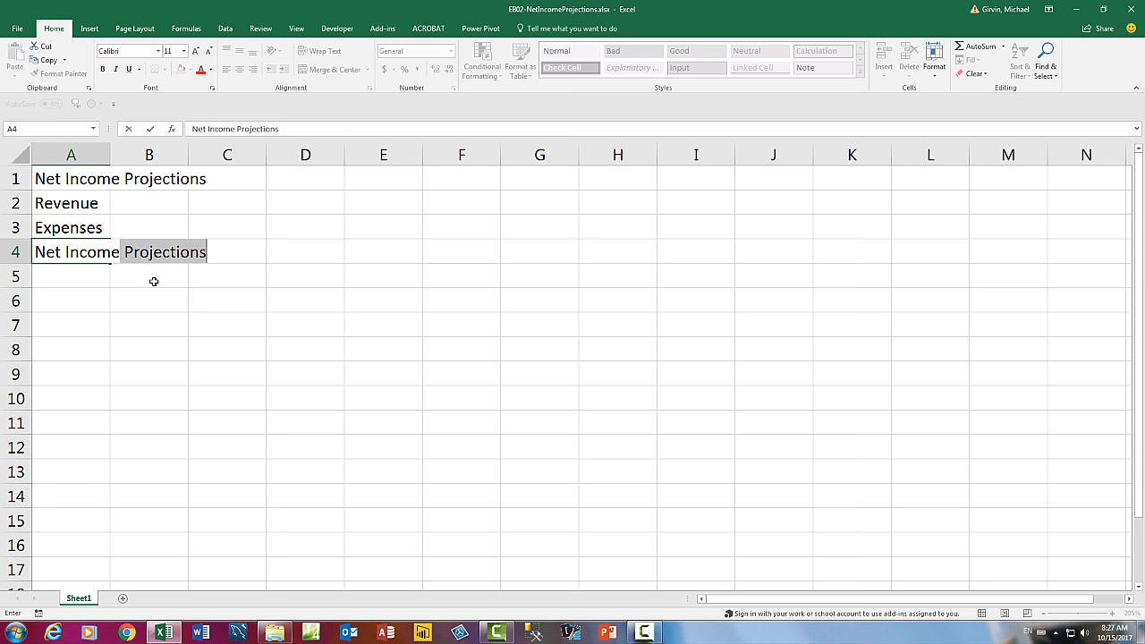
{"action": "key", "text": "Return"}
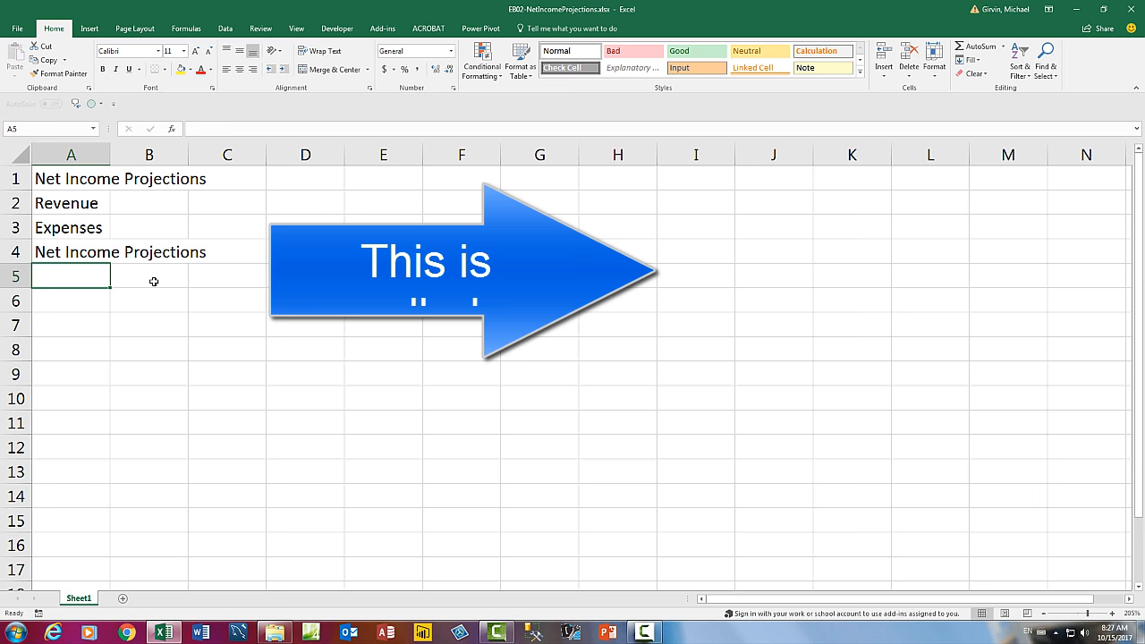
Step: Re-enter the label in cell A4 and remove the autocompleted word Projections, leaving Net Income
{"action": "key", "text": "Up"}
{"action": "type", "text": "Ne"}
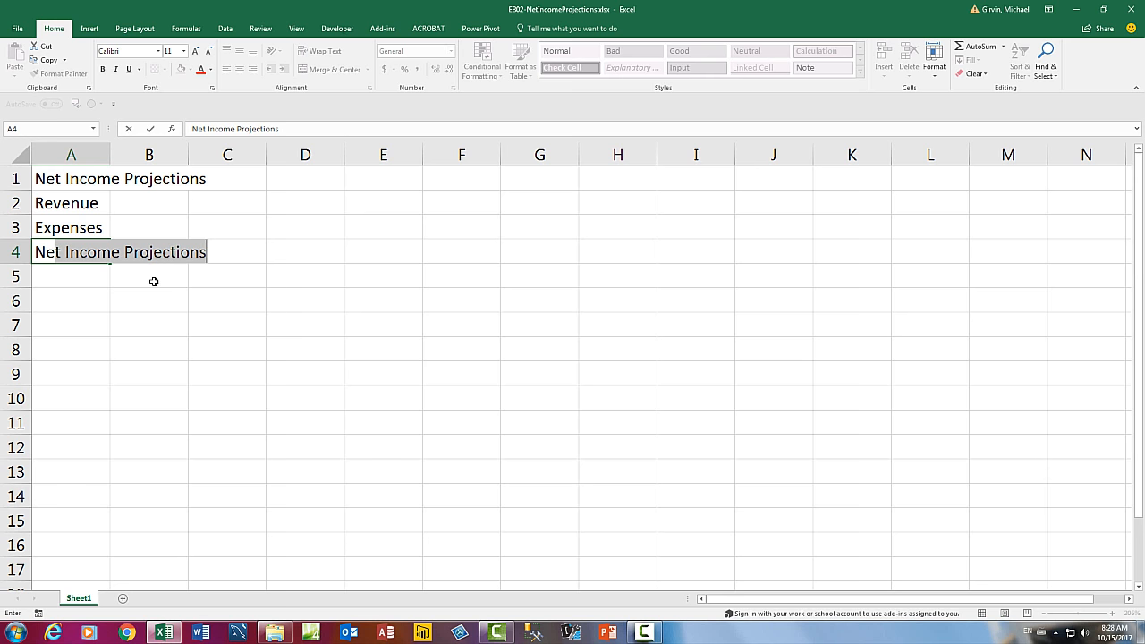
{"action": "left_click", "coordinate": [124, 253]}
{"action": "left_click_drag", "start_coordinate": [125, 253], "coordinate": [220, 260]}
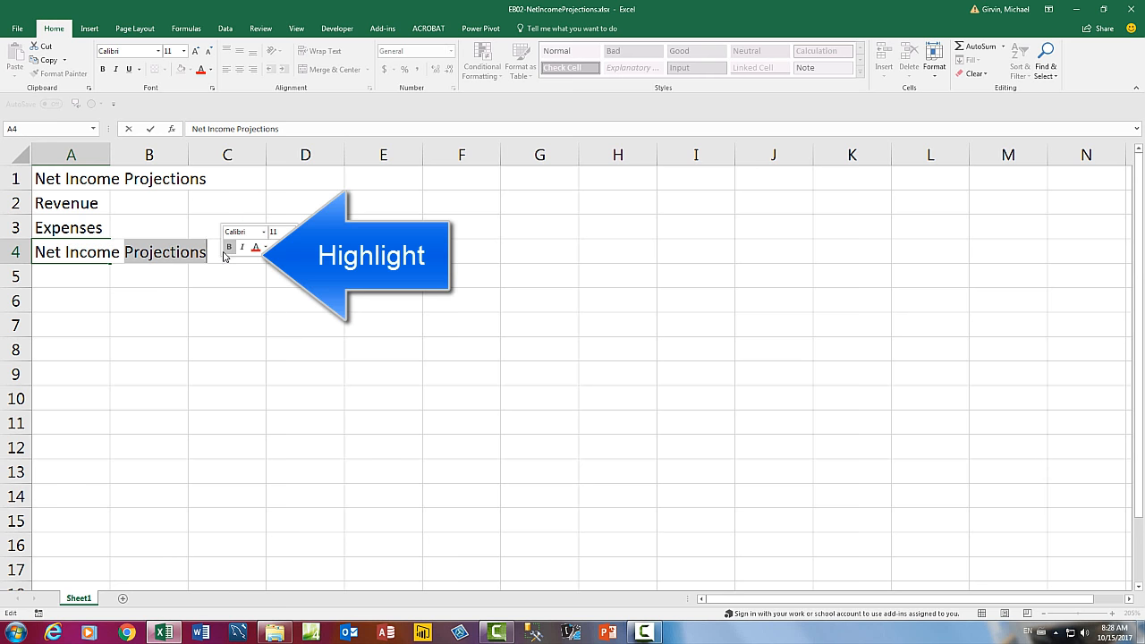
{"action": "key", "text": "Delete"}
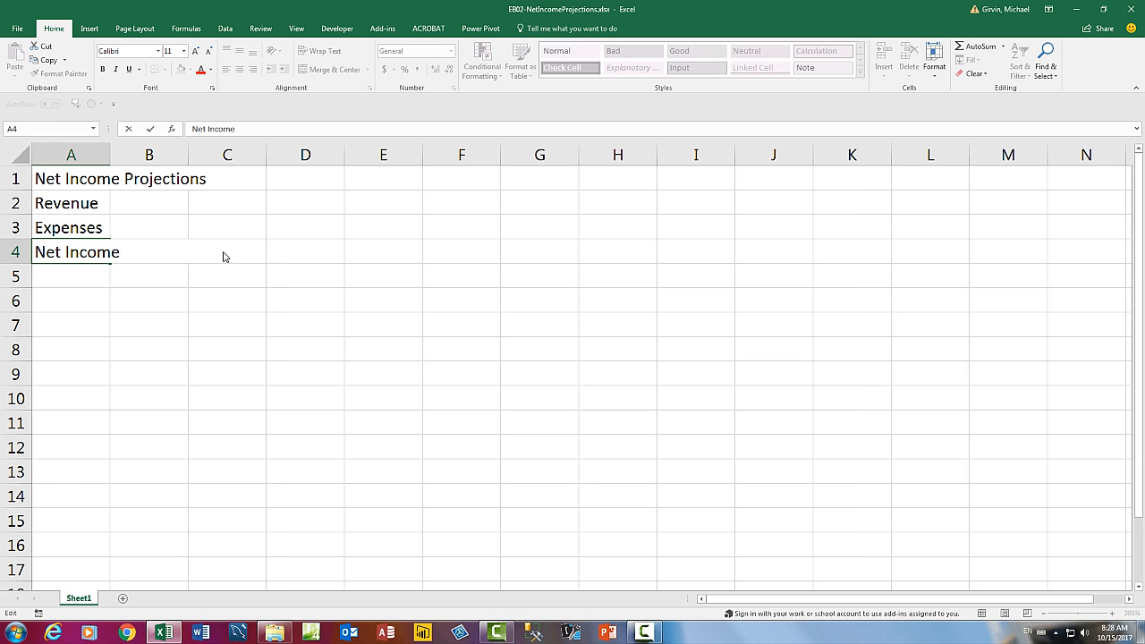
{"action": "key", "text": "Return"}
Step: Enter the heading Assumptions (Formula Inputs) in cell A6, leaving row 5 blank
{"action": "key", "text": "Return"}
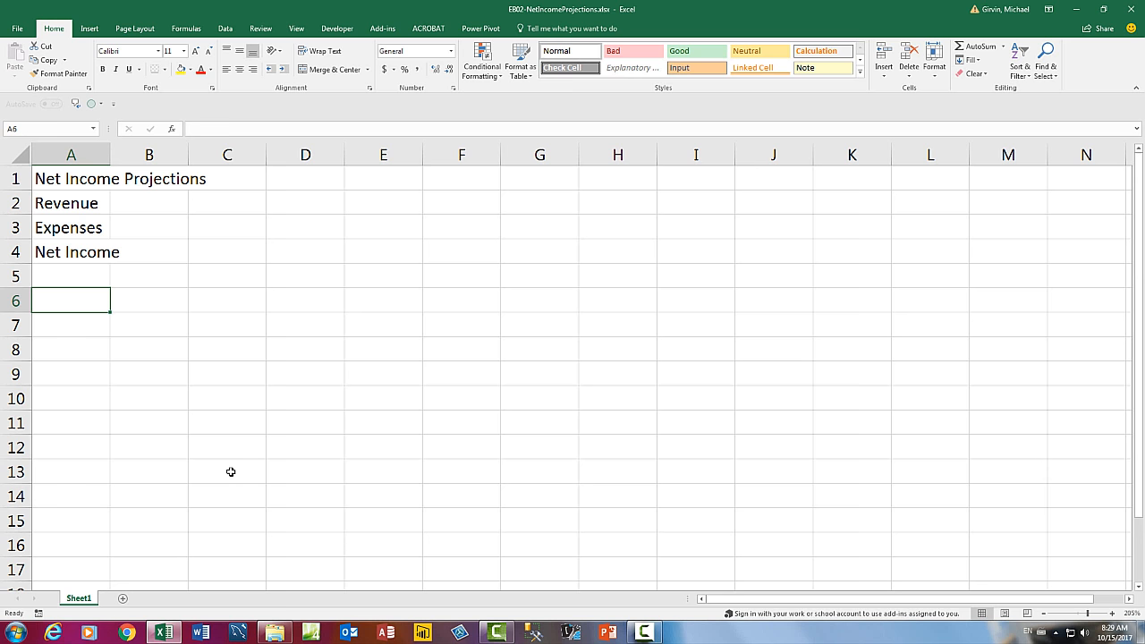
{"action": "type", "text": "Assumptions "}
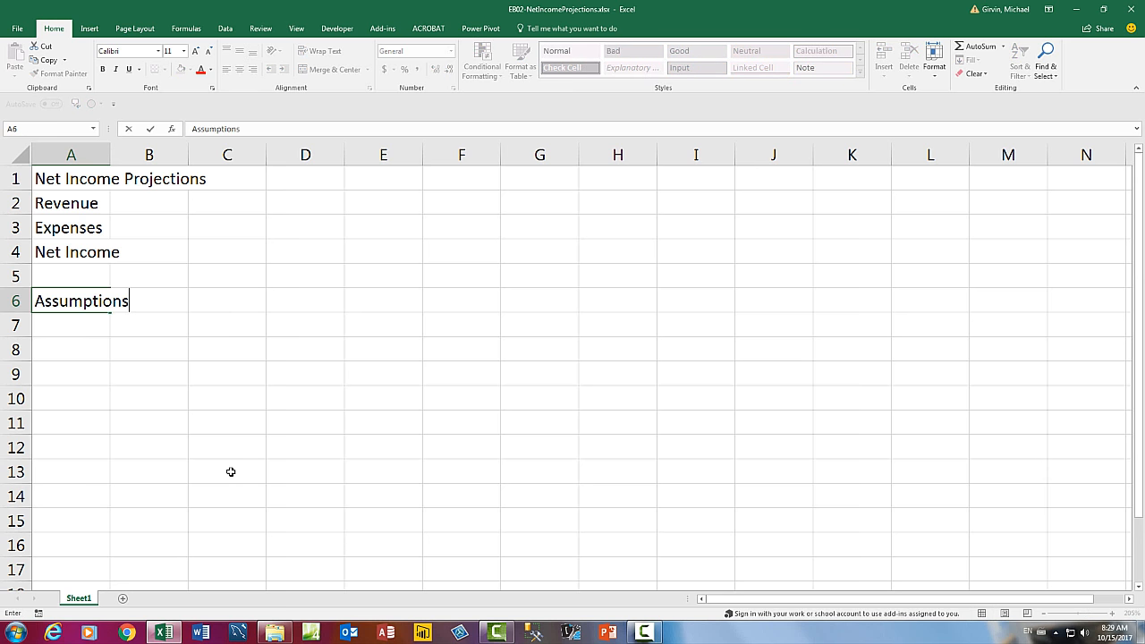
{"action": "type", "text": "(Formula Inputs)"}
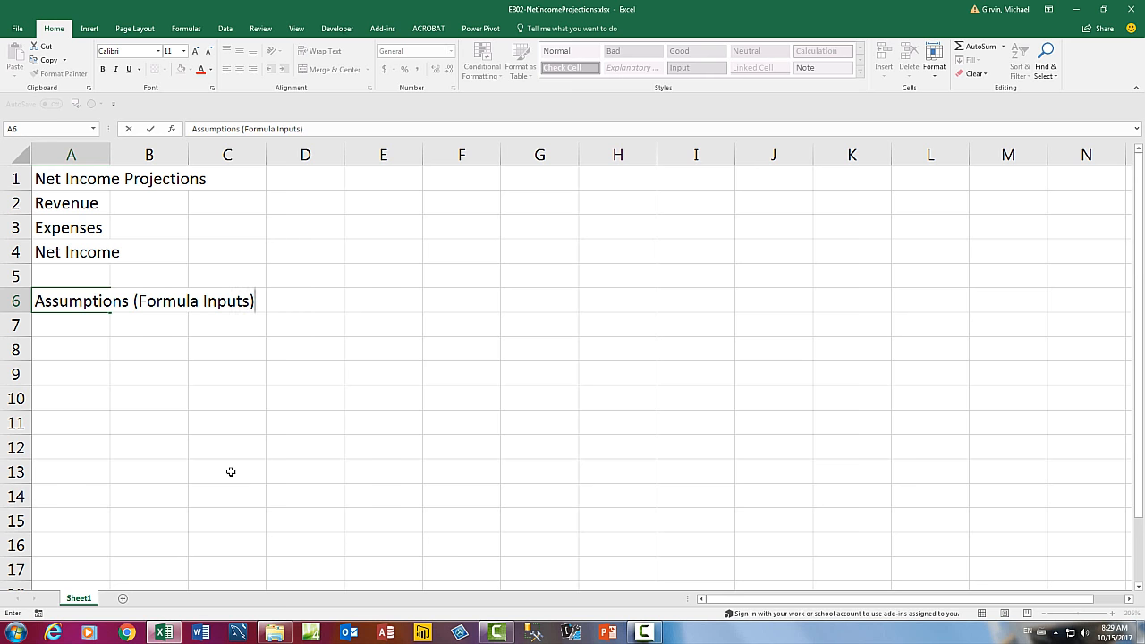
{"action": "key", "text": "Return"}
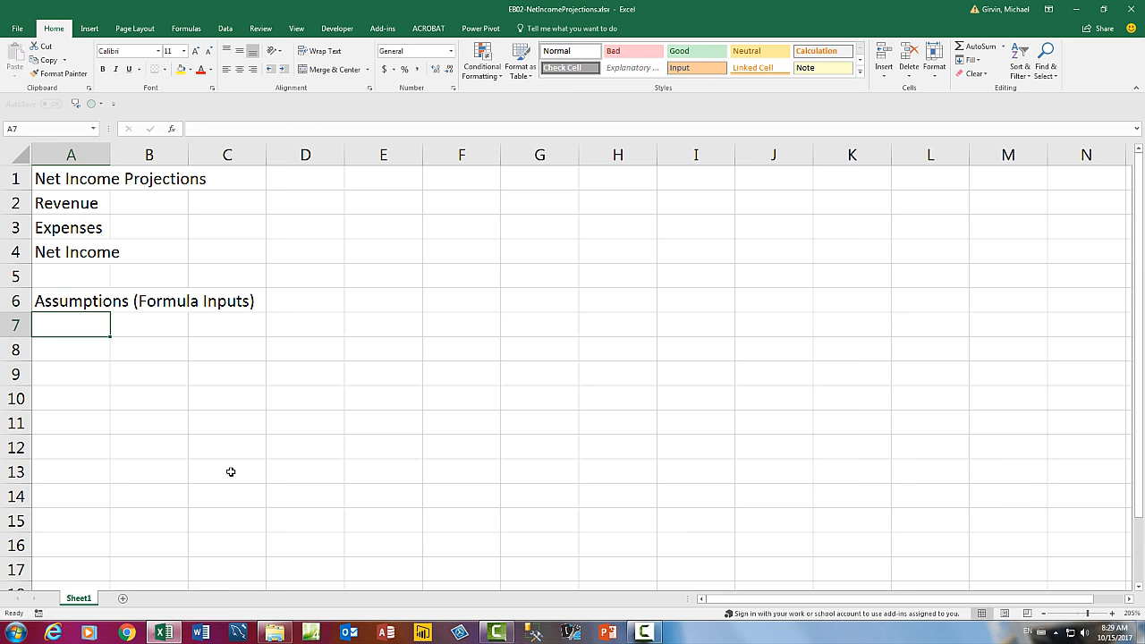
Step: Enter the assumption labels Start Revenue for Jan, Revenue % Increase and Expense as % of Revenue in cells A7 to A9
{"action": "type", "text": "Start Rev"}
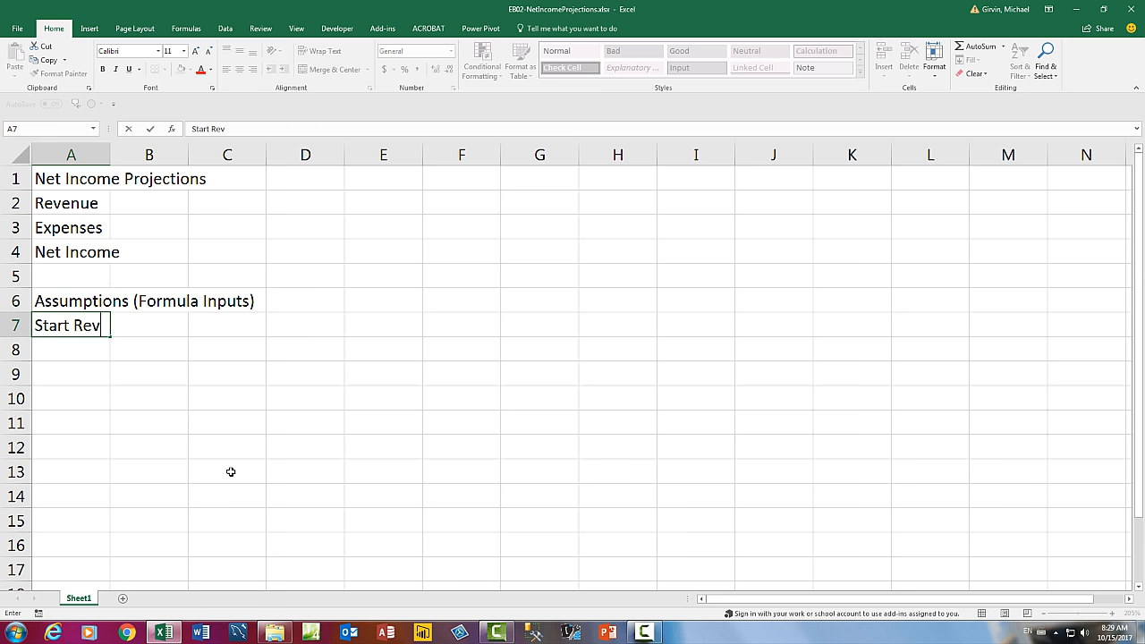
{"action": "type", "text": "enue for Jan"}
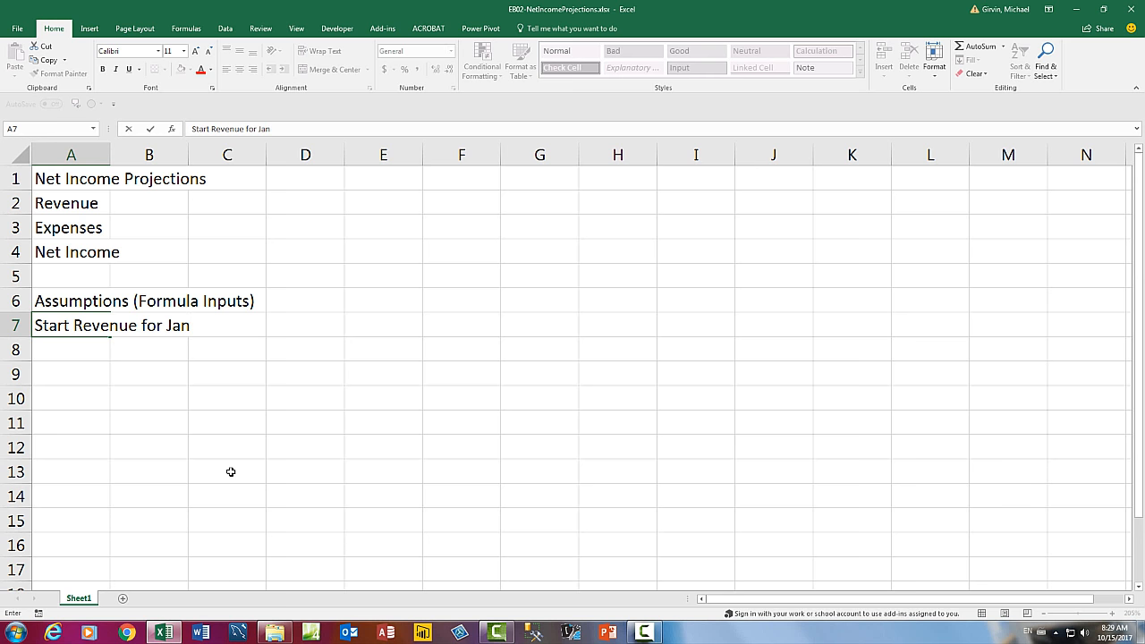
{"action": "key", "text": "Return"}
{"action": "type", "text": "Rev"}
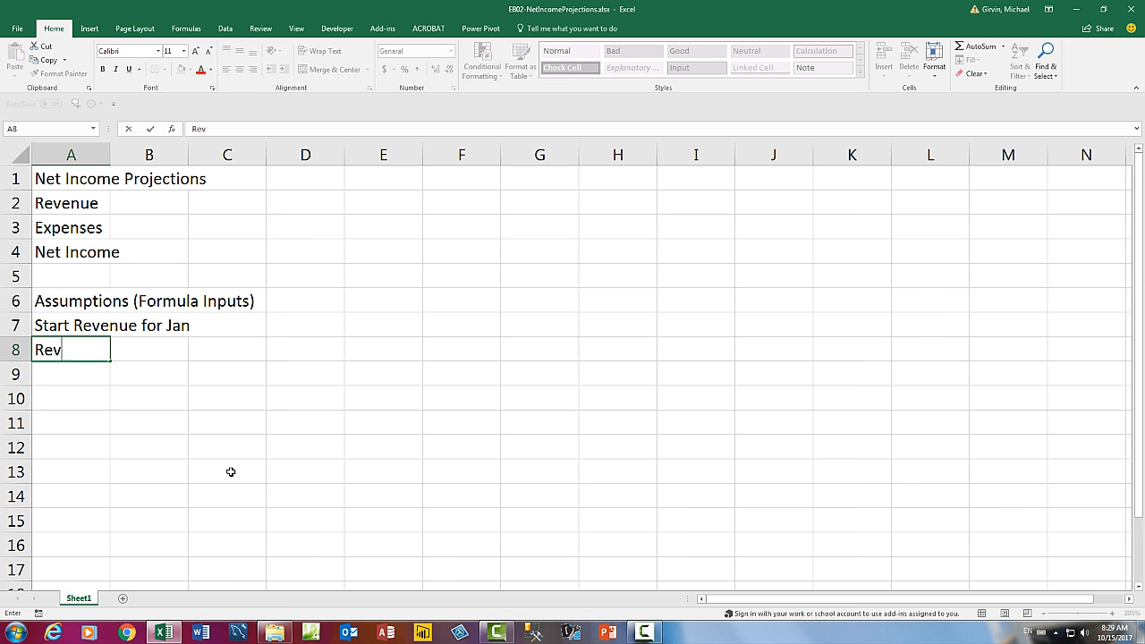
{"action": "type", "text": "enue % Increase"}
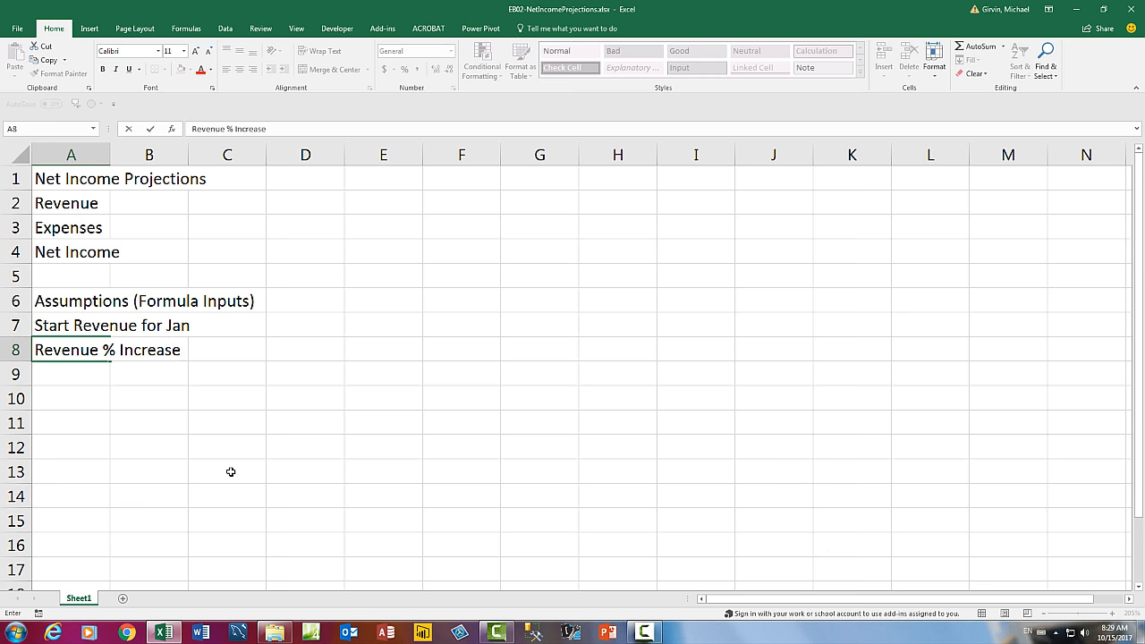
{"action": "key", "text": "Return"}
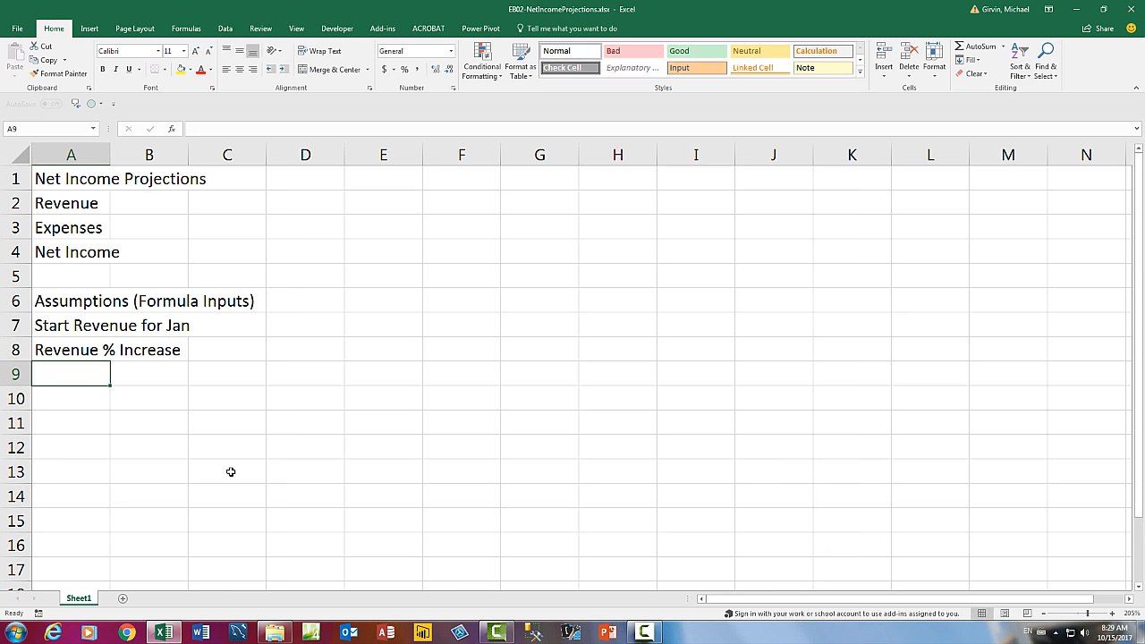
{"action": "type", "text": "Expense as % of Revenue"}
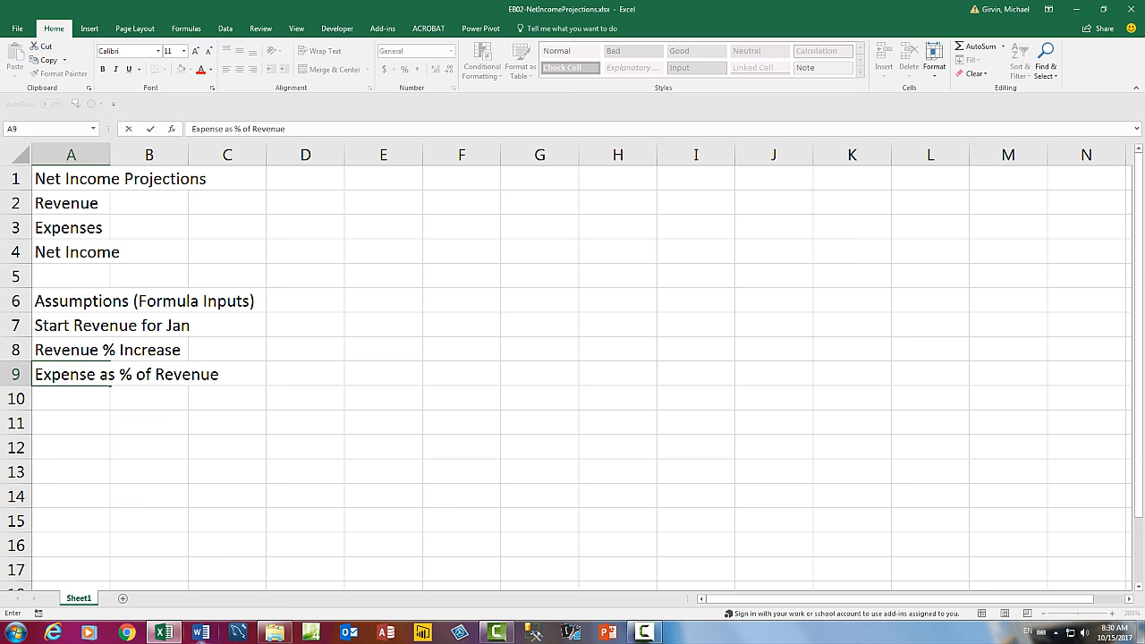
{"action": "key", "text": "Return"}
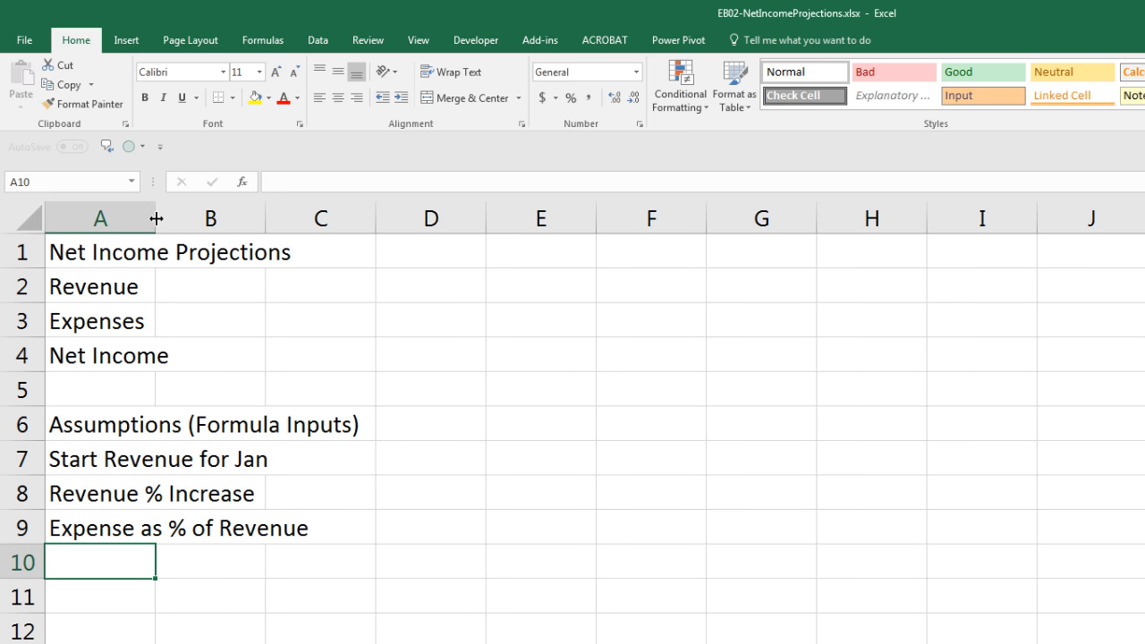
Step: Widen column A to nearly twice its default width
{"action": "left_click_drag", "start_coordinate": [155, 218], "coordinate": [243, 218]}
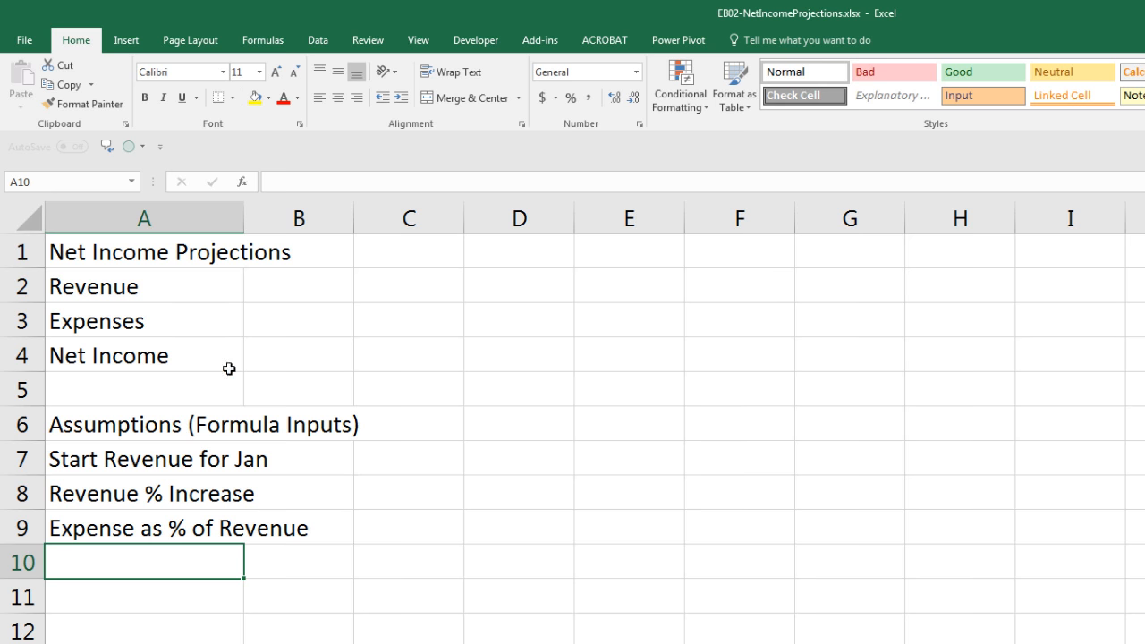
Step: Widen column A to fit the label in A9, and fill the month headings Jan through May across B1:F1
{"action": "left_click_drag", "start_coordinate": [243, 220], "coordinate": [320, 220]}
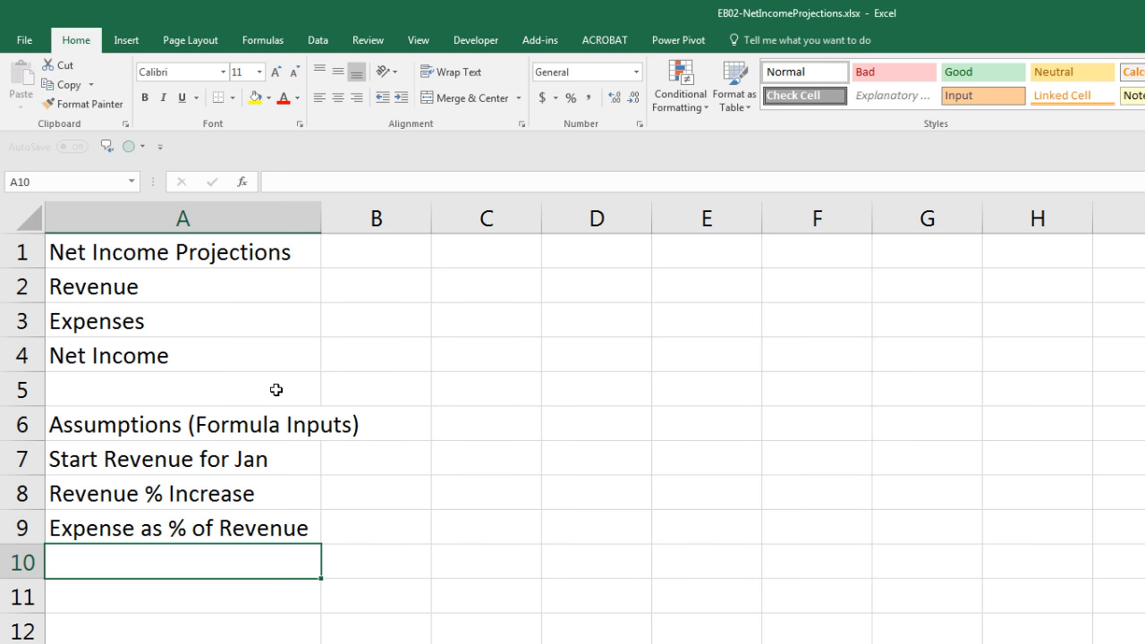
{"action": "left_click", "coordinate": [342, 251]}
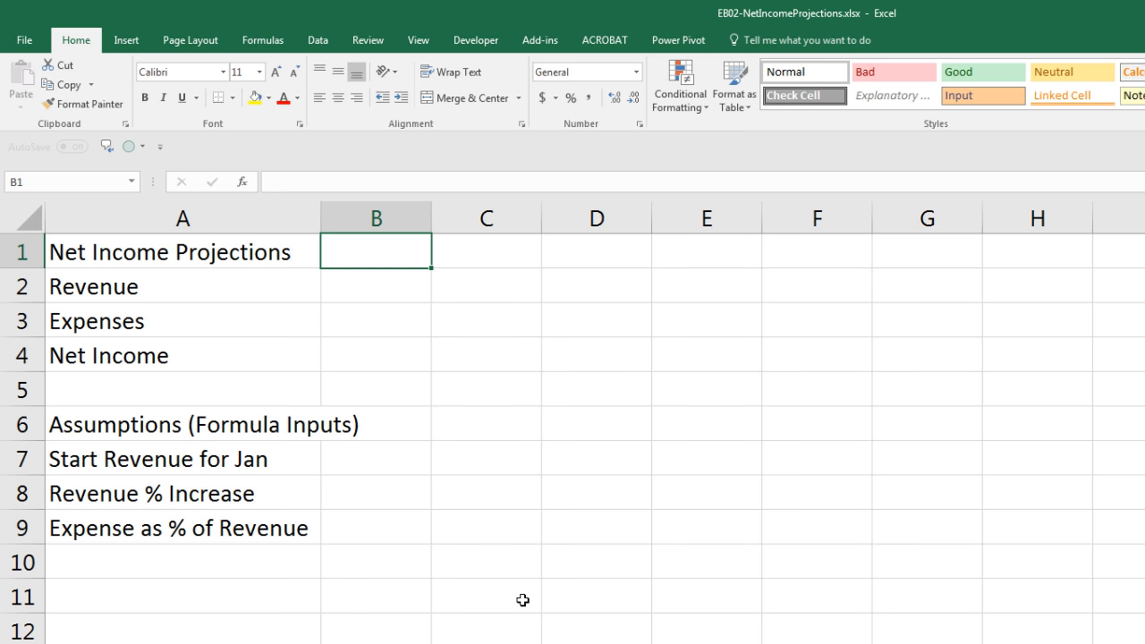
{"action": "type", "text": "Jan"}
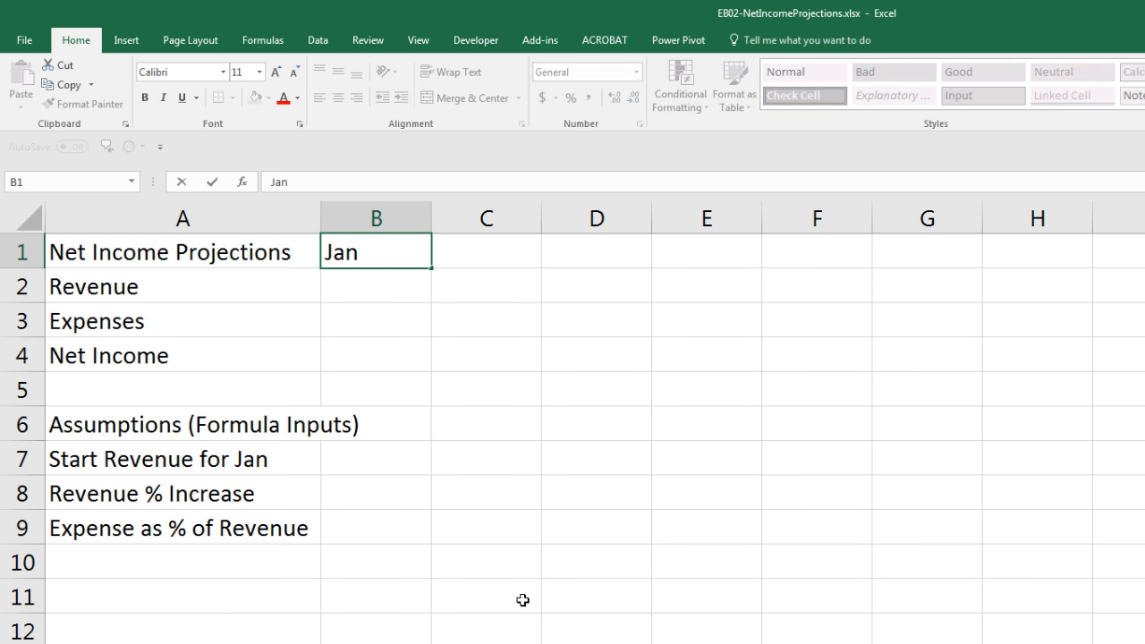
{"action": "key", "text": "ctrl+Return"}
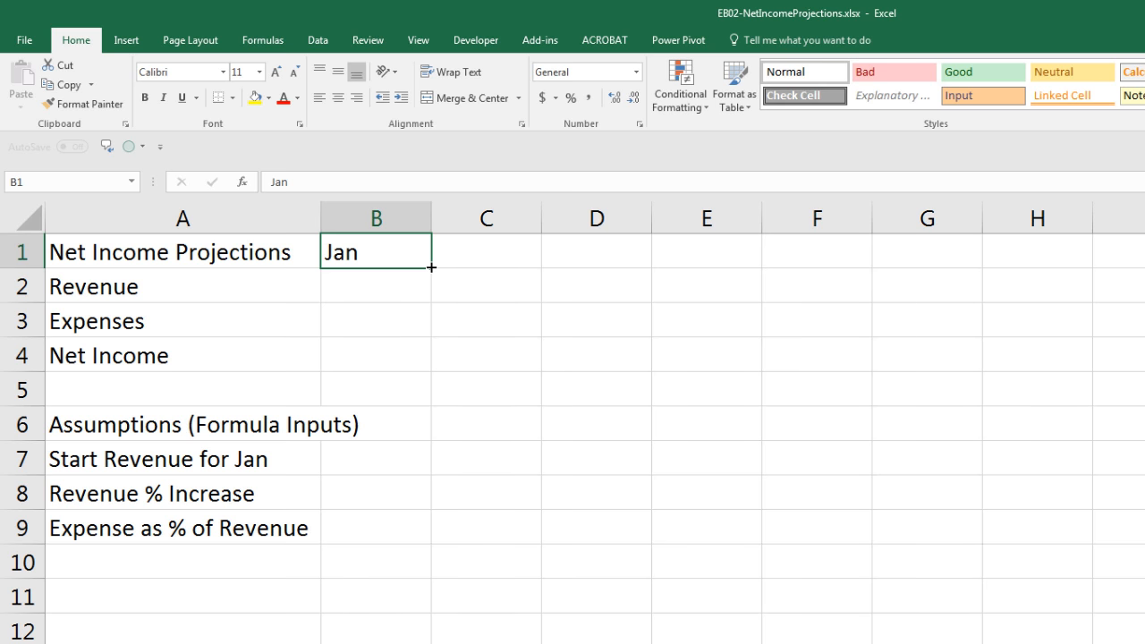
{"action": "left_click_drag", "start_coordinate": [431, 266], "coordinate": [830, 257]}
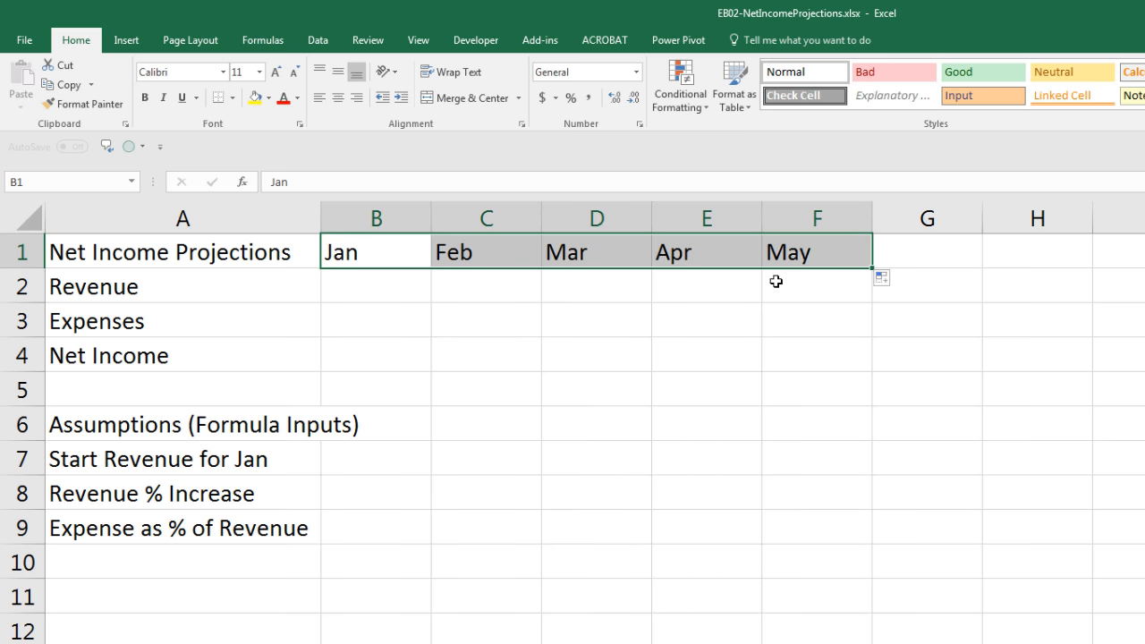
Step: Enter the heading Total in cell G1, after the month headings
{"action": "left_click", "coordinate": [900, 246]}
{"action": "type", "text": "Total"}
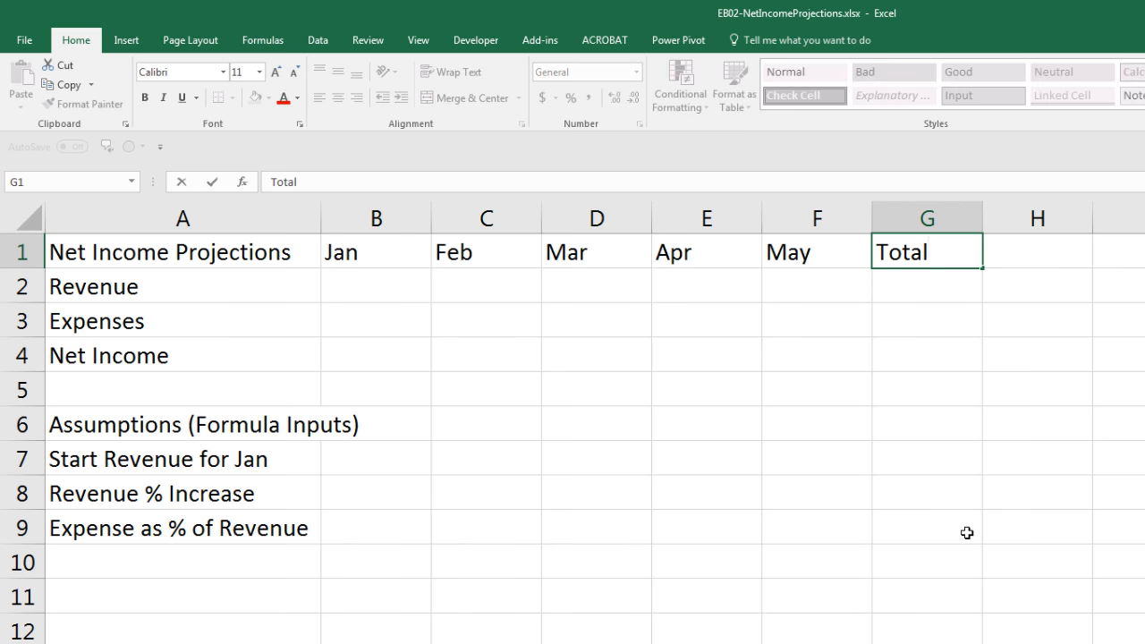
{"action": "key", "text": "Return"}
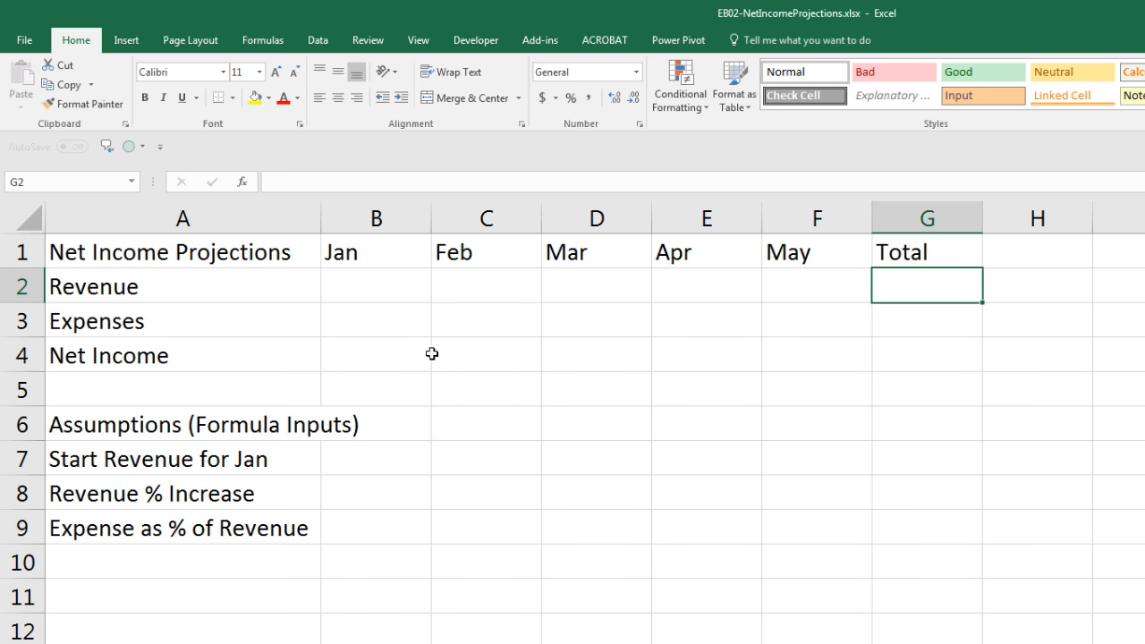
{"action": "left_click", "coordinate": [897, 249]}
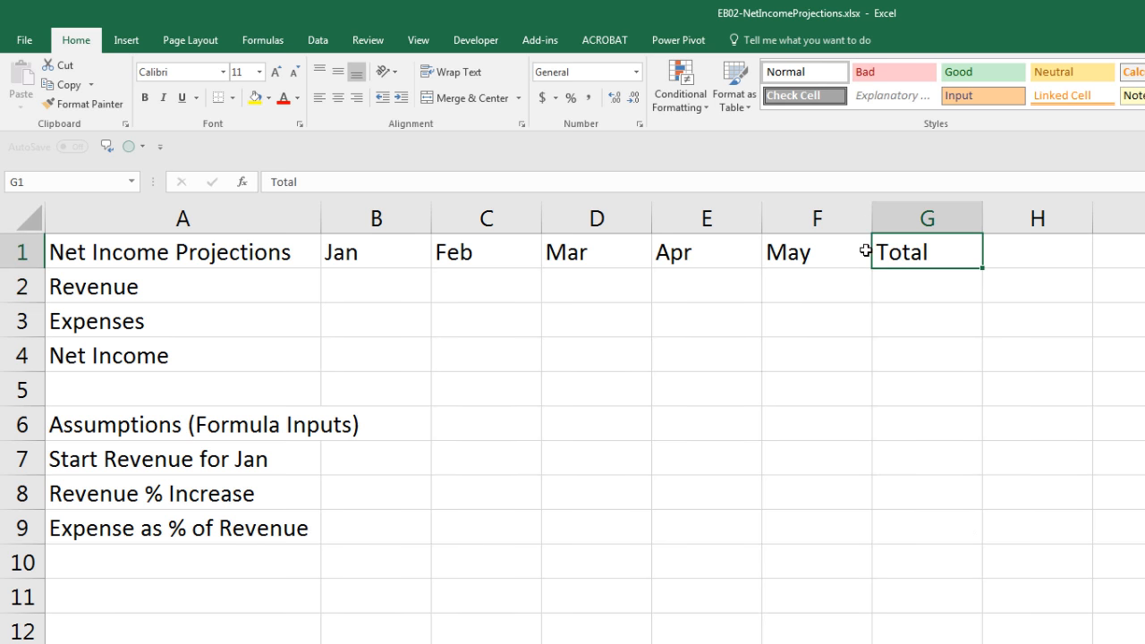
{"action": "left_click", "coordinate": [256, 248]}
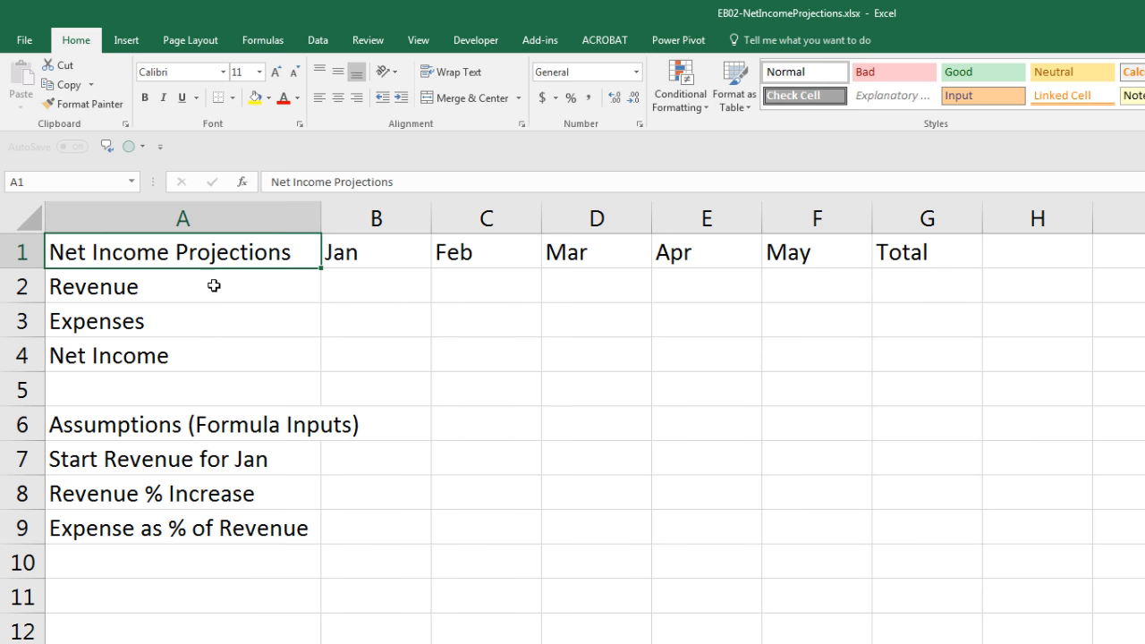
{"action": "left_click", "coordinate": [189, 329]}
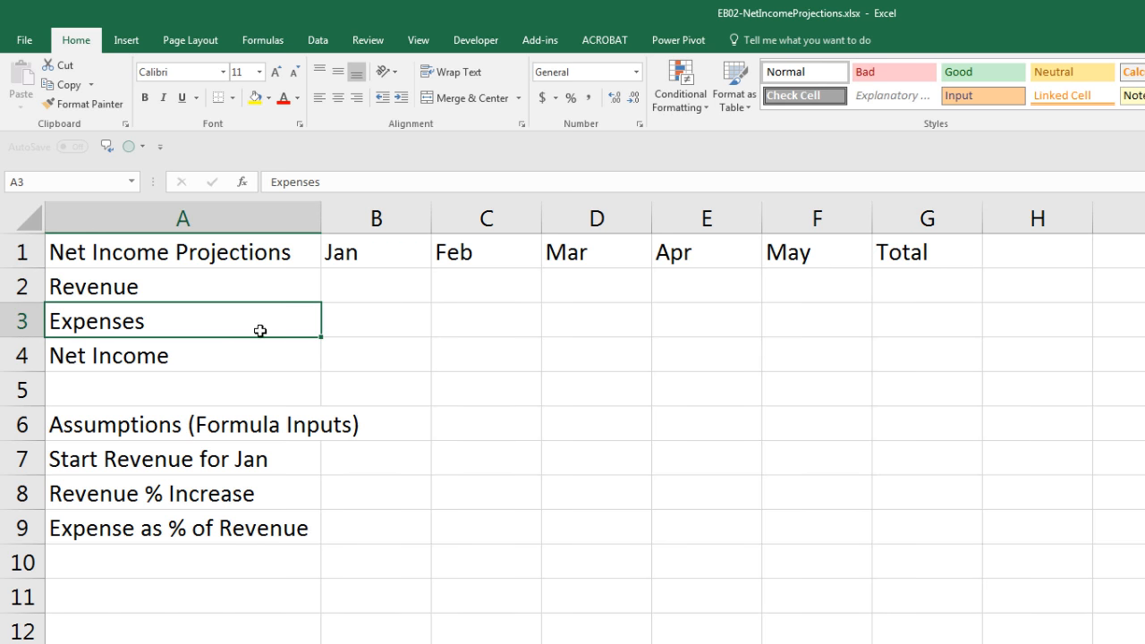
{"action": "left_click", "coordinate": [162, 253]}
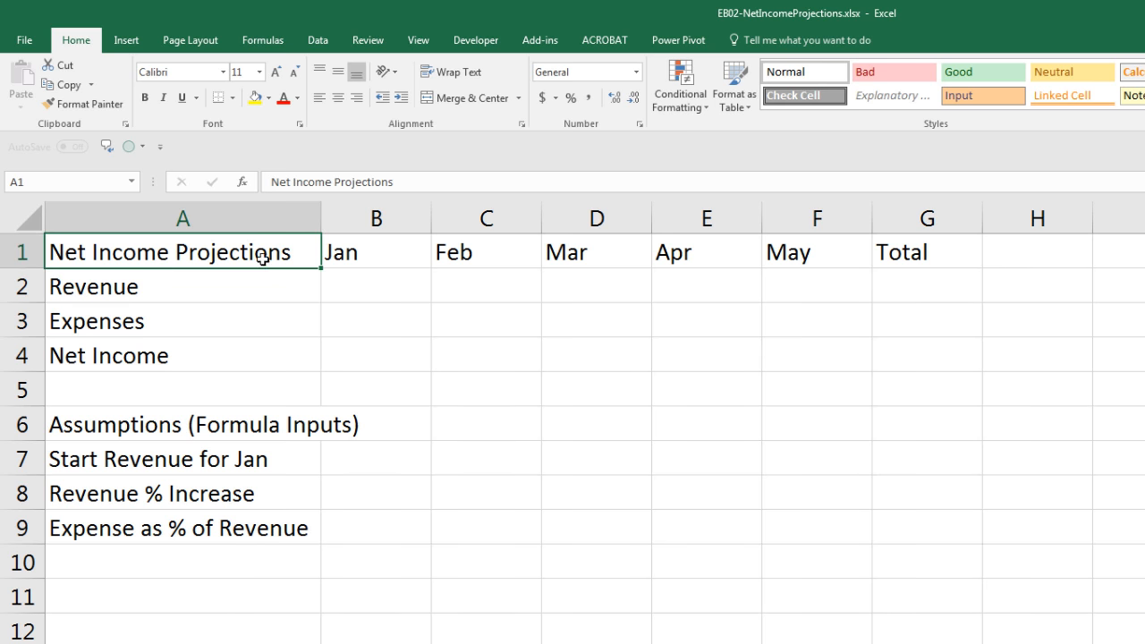
Step: Select the projections table A1:G4 as a range, select it again as the current region from cell A2, and clear the selection
{"action": "left_click_drag", "start_coordinate": [363, 258], "coordinate": [904, 361]}
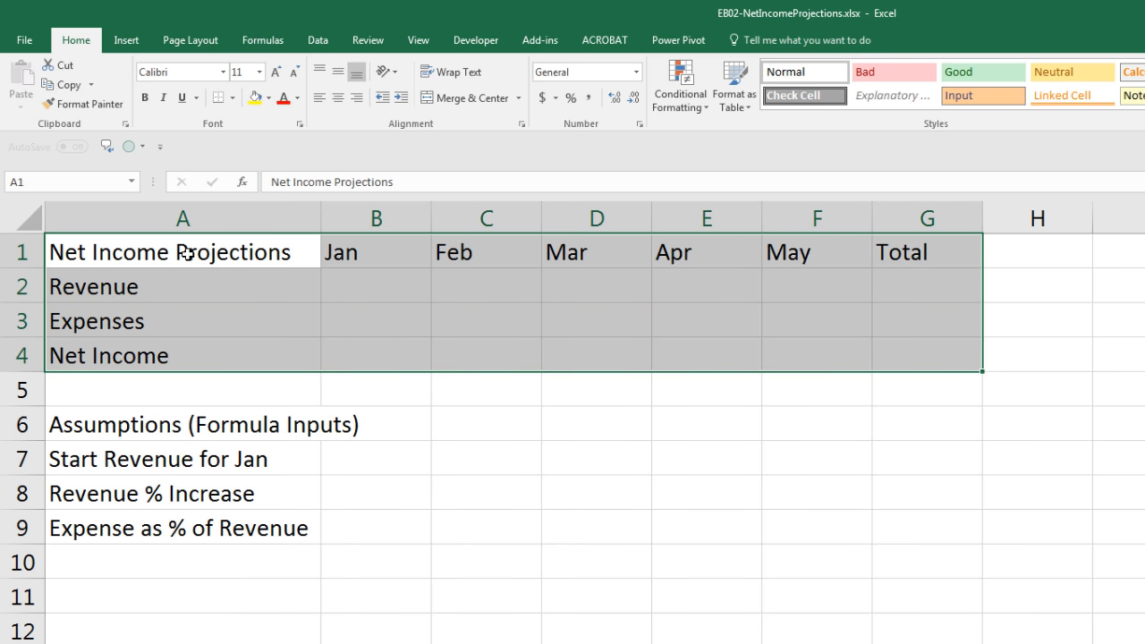
{"action": "left_click", "coordinate": [186, 253]}
{"action": "left_click", "coordinate": [166, 292]}
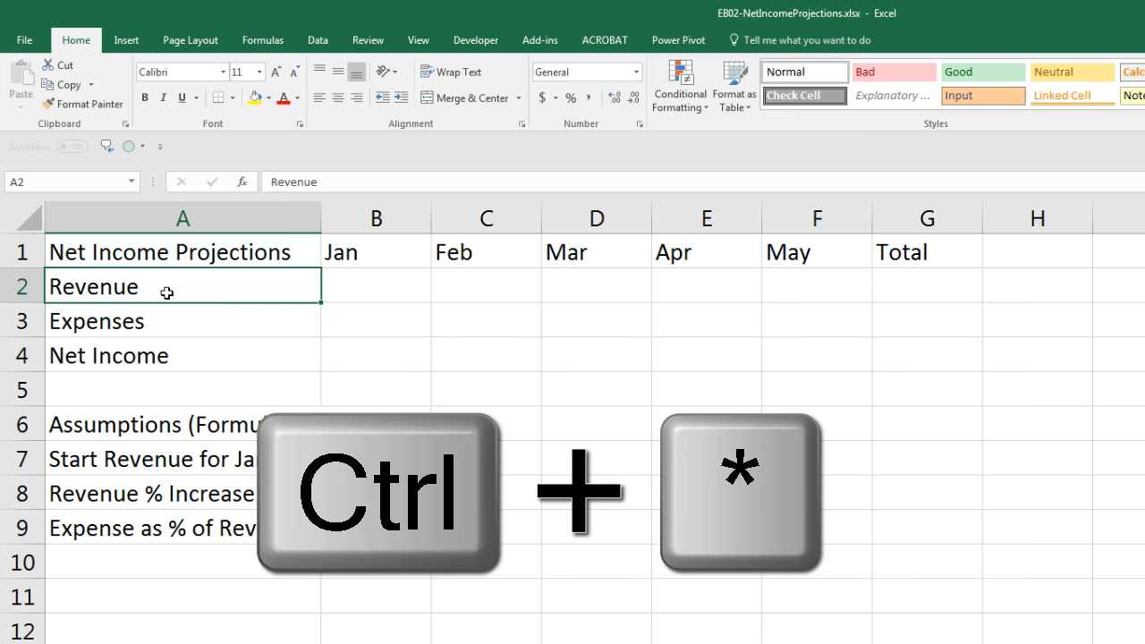
{"action": "key", "text": "ctrl+KP_Multiply"}
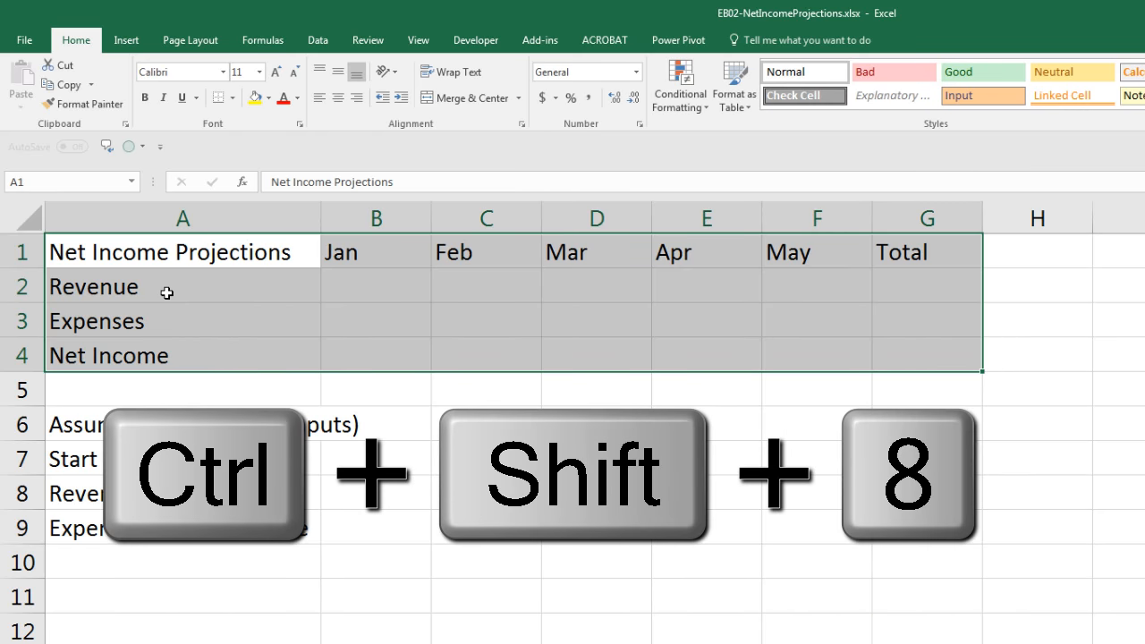
{"action": "left_click", "coordinate": [474, 318]}
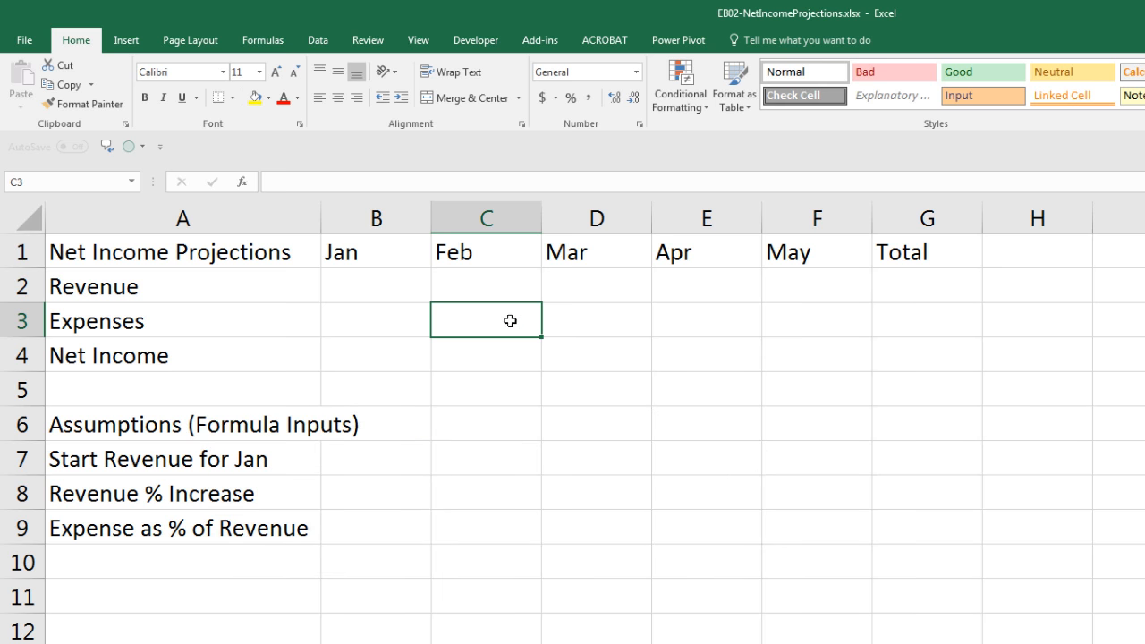
Step: Select the current region around the Feb heading in cell C1
{"action": "left_click", "coordinate": [258, 357]}
{"action": "left_click", "coordinate": [303, 255]}
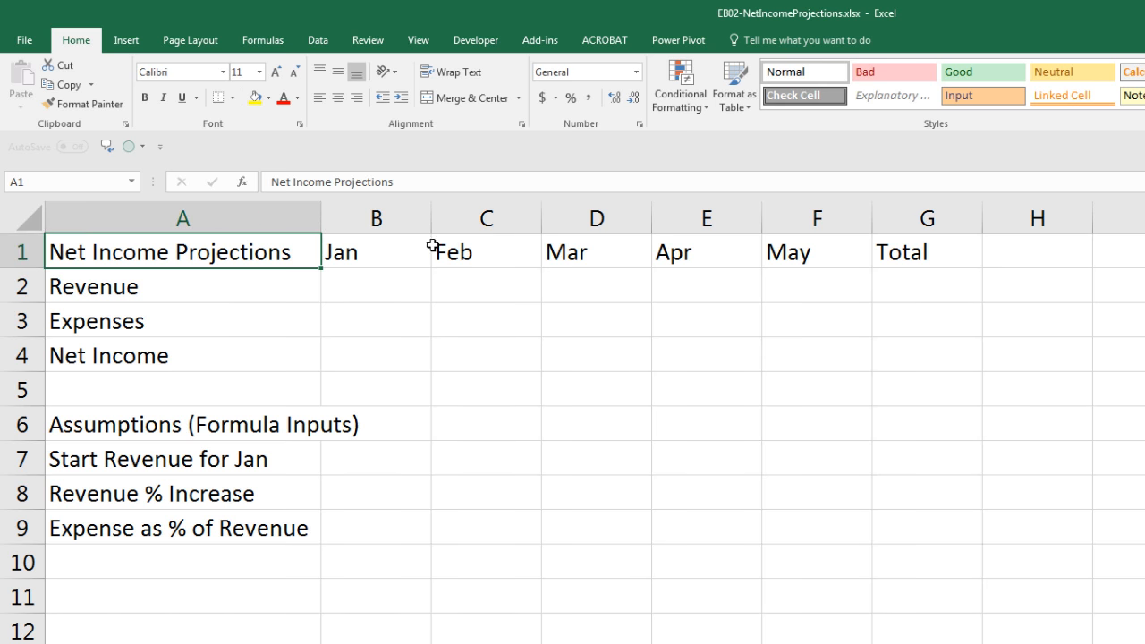
{"action": "left_click", "coordinate": [465, 260]}
{"action": "key", "text": "ctrl+asterisk"}
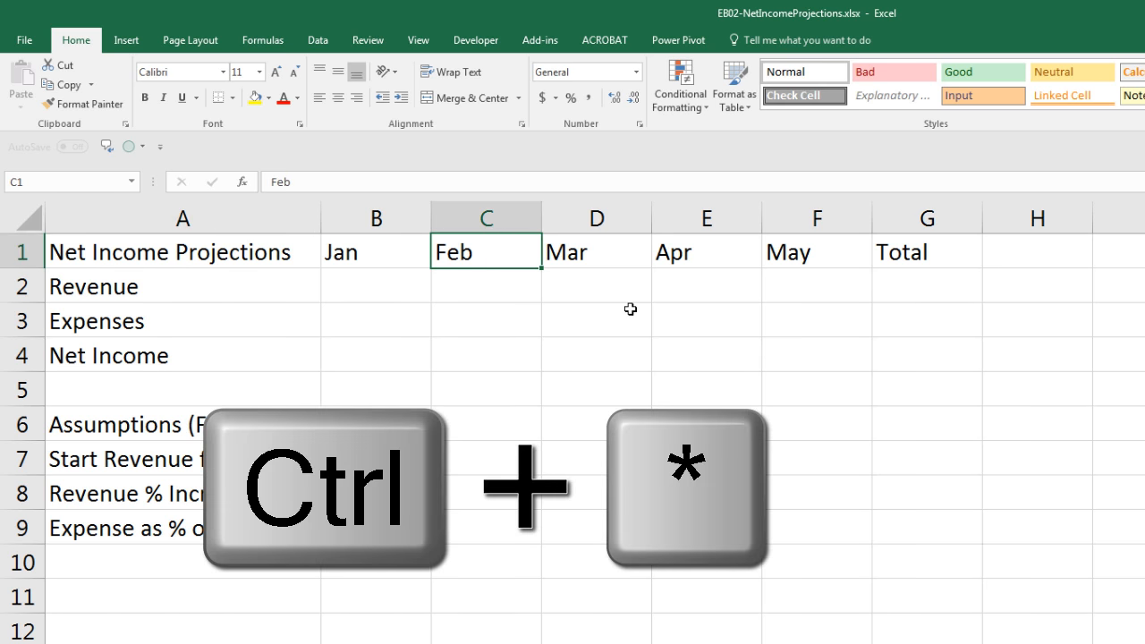
{"action": "key", "text": "ctrl+asterisk"}
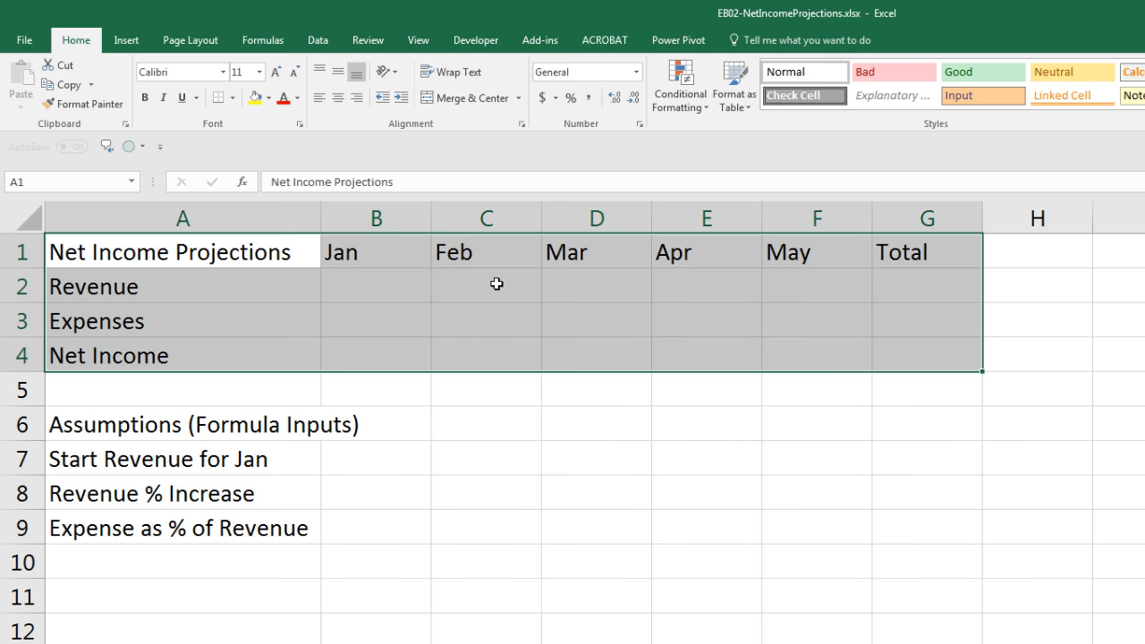
Step: Try to show outline symbols from cell C1 and cancel the offer to create an outline
{"action": "left_click", "coordinate": [498, 257]}
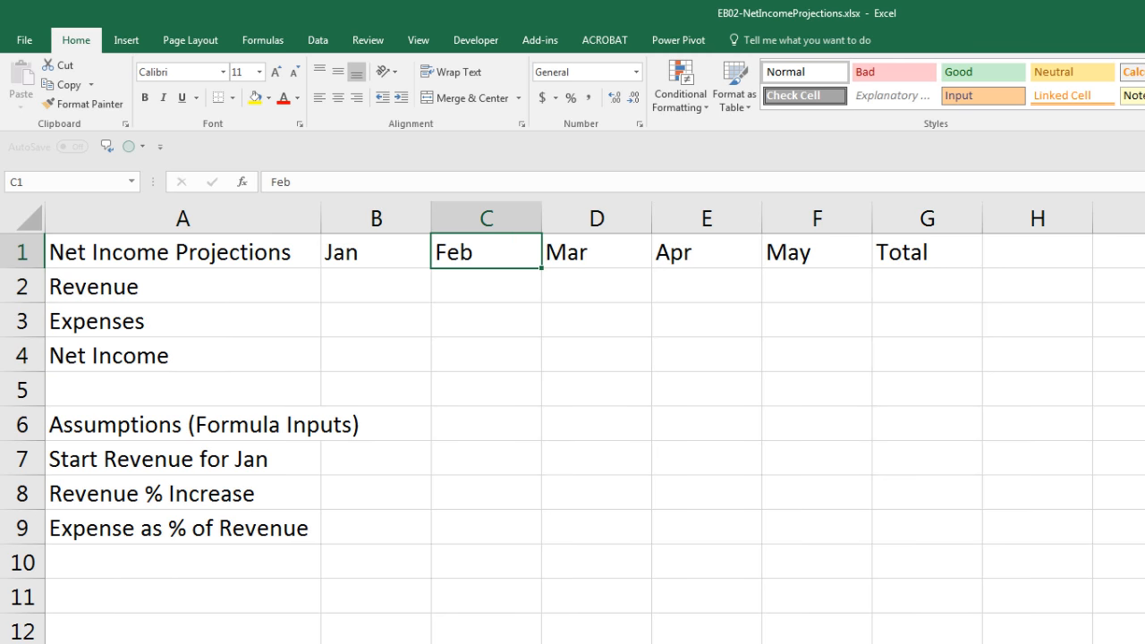
{"action": "key", "text": "ctrl+8"}
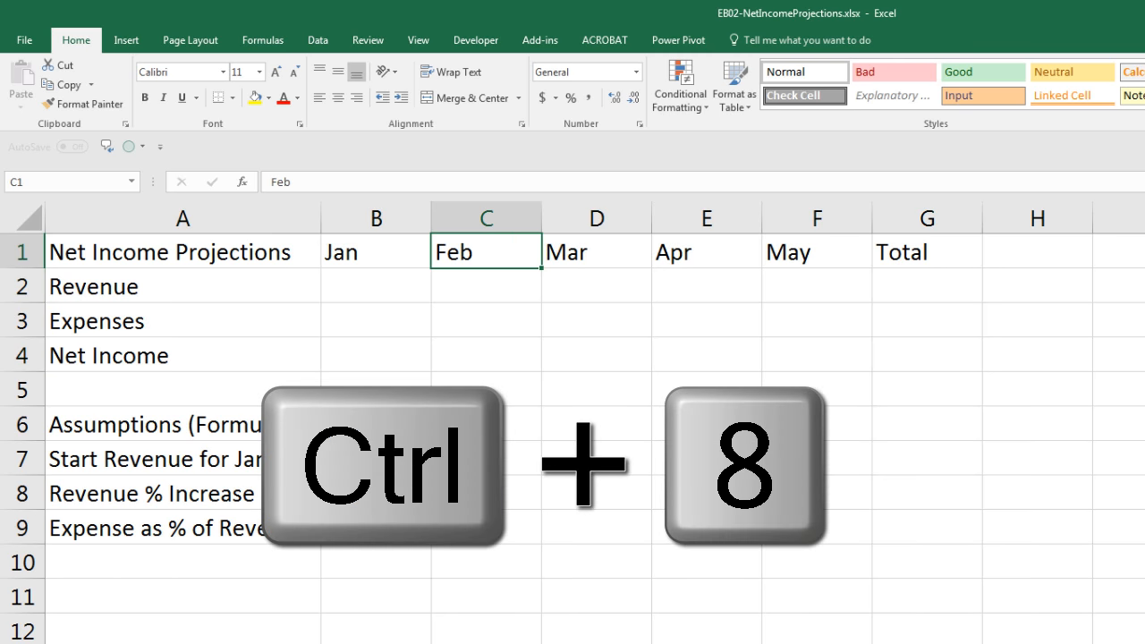
{"action": "key", "text": "ctrl+8"}
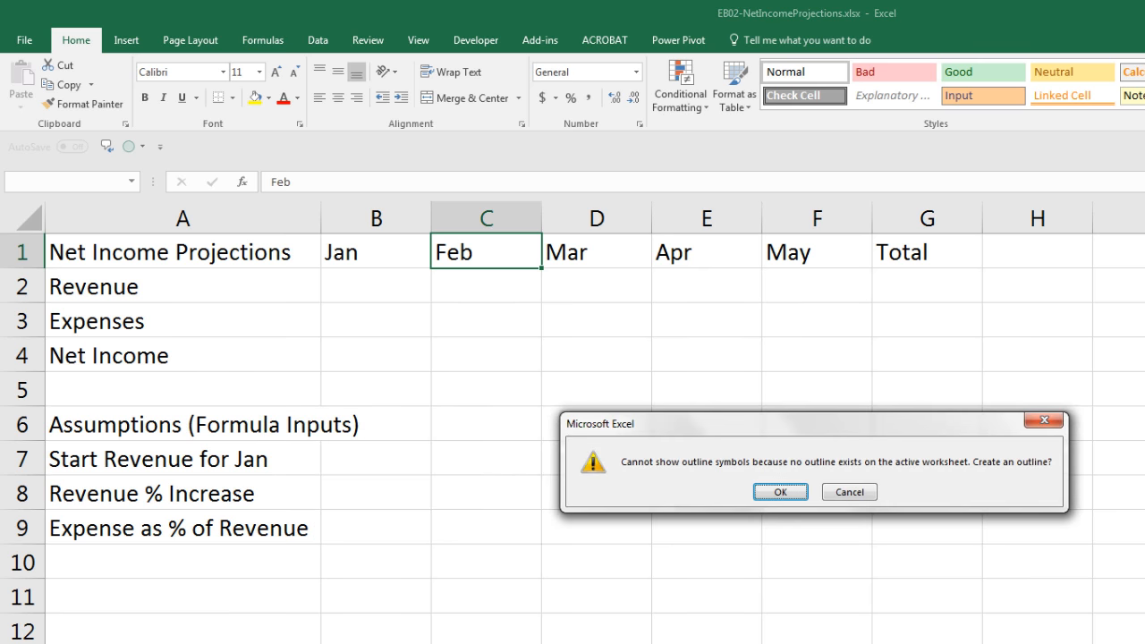
{"action": "left_click_drag", "start_coordinate": [981, 427], "coordinate": [849, 303]}
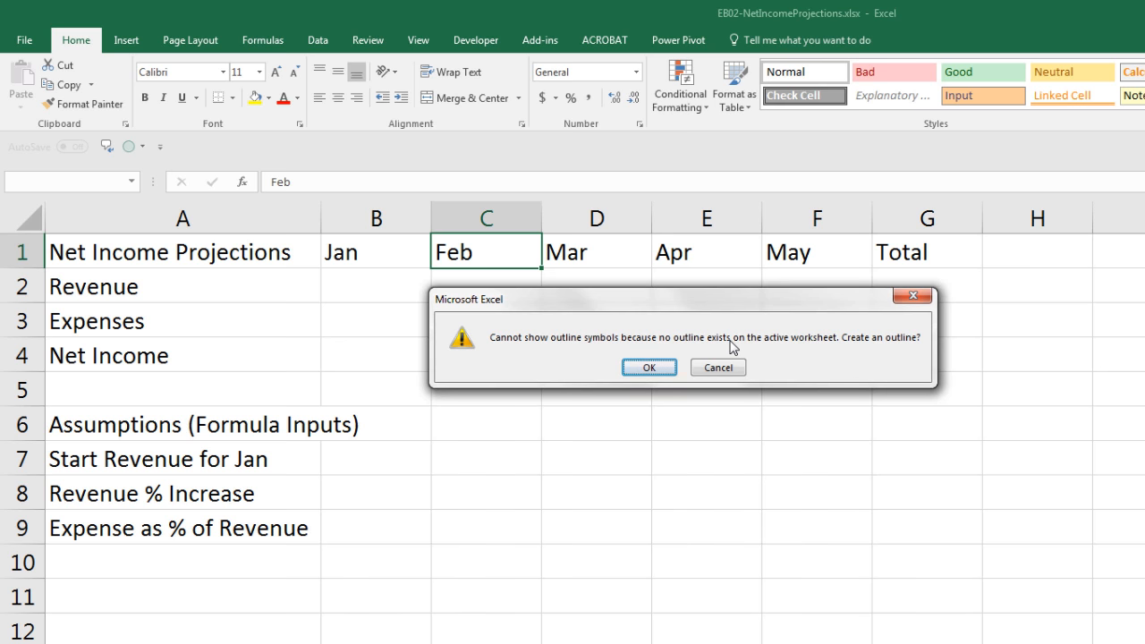
{"action": "key", "text": "Escape"}
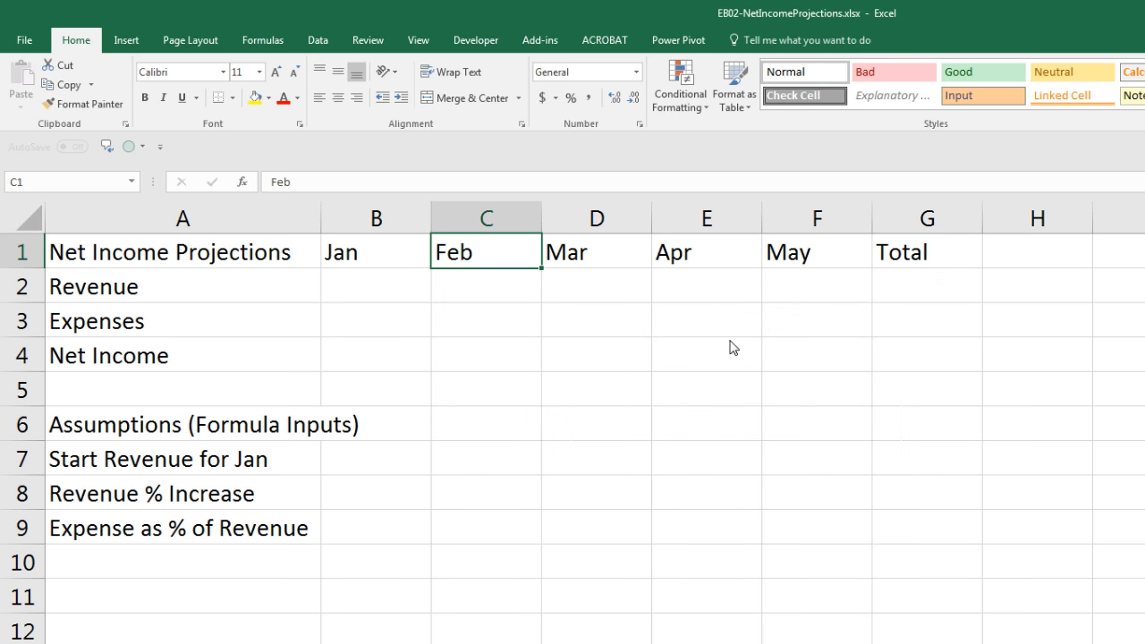
Step: Select the whole projections table A1:G4 and apply All Borders to it
{"action": "key", "text": "ctrl+a"}
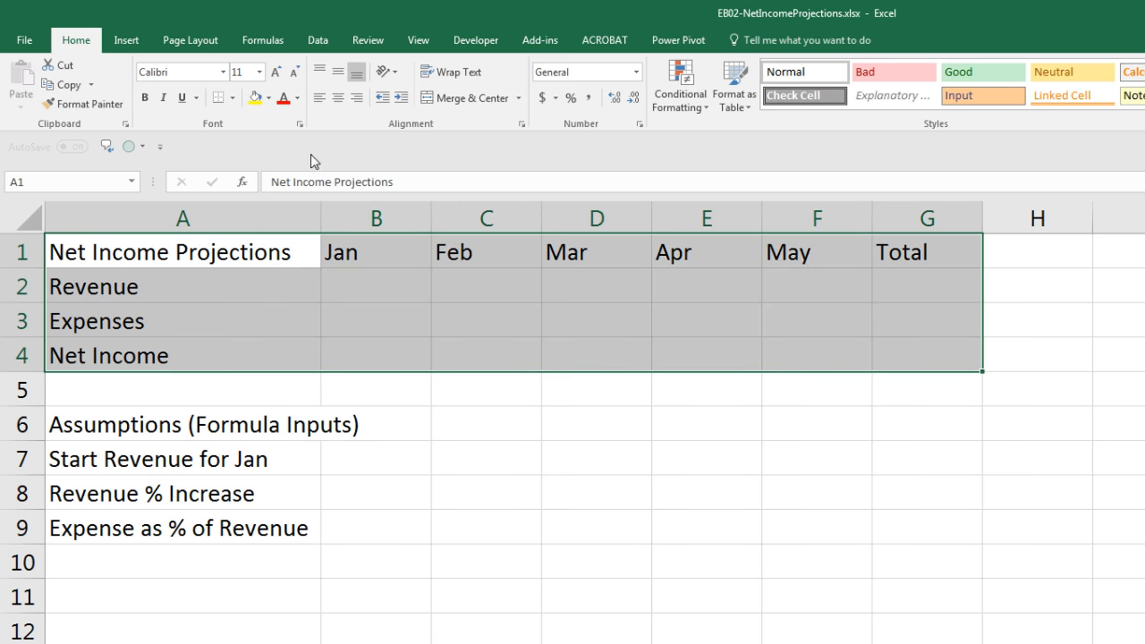
{"action": "left_click", "coordinate": [232, 98]}
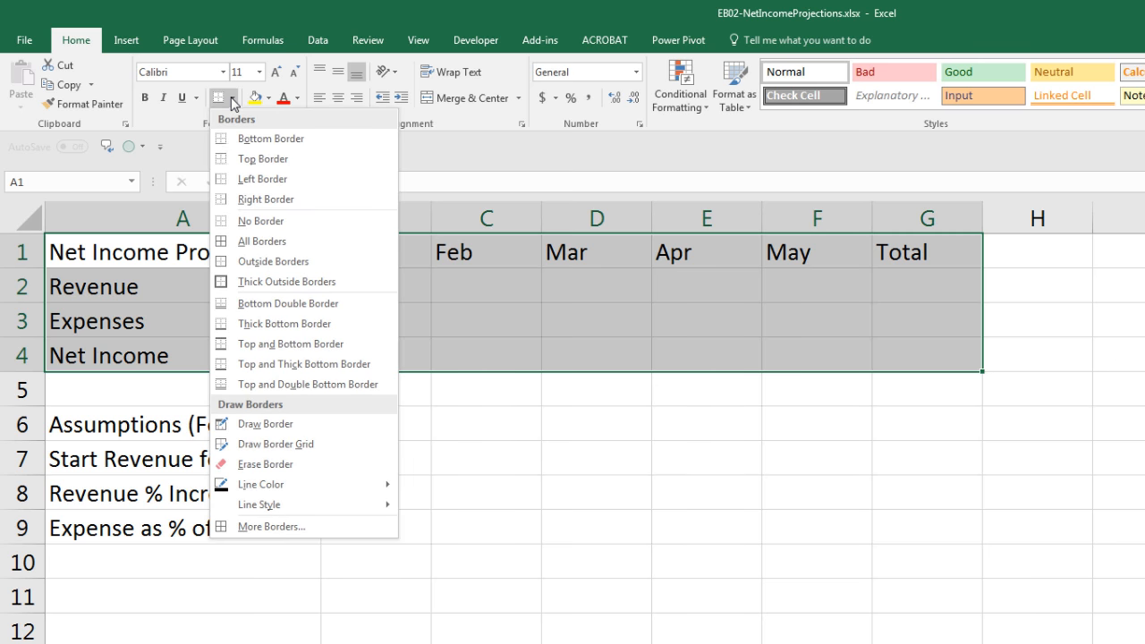
{"action": "left_click", "coordinate": [223, 243]}
{"action": "right_click", "coordinate": [452, 253]}
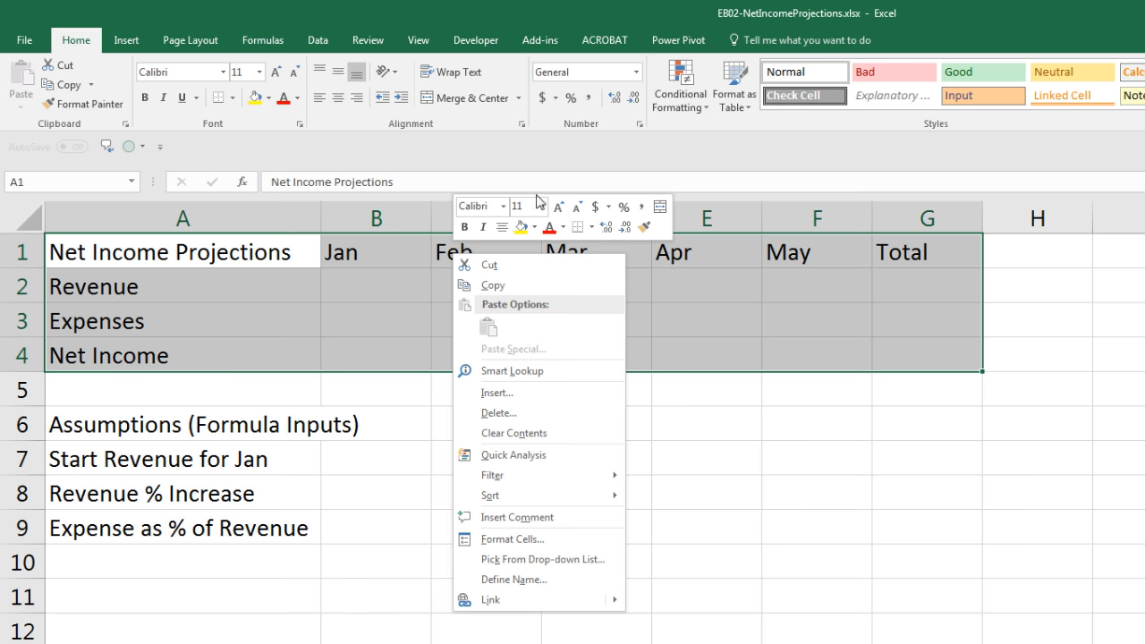
{"action": "left_click", "coordinate": [592, 228]}
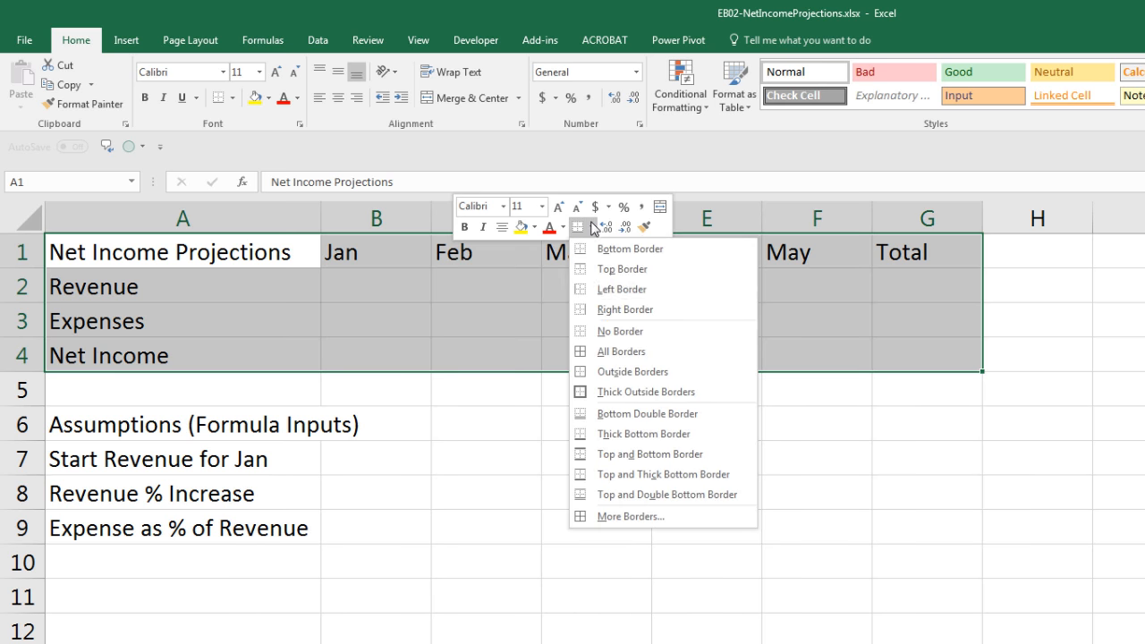
{"action": "left_click", "coordinate": [581, 351]}
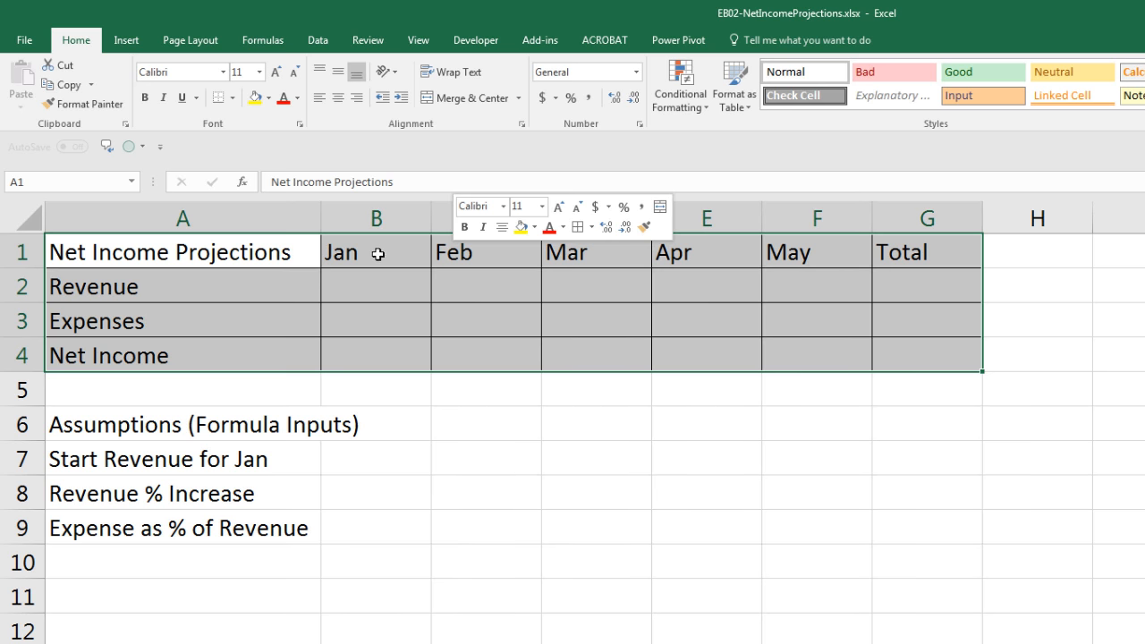
Step: Fill the column headings in B1:G1 and the row labels in A2:A4 with the standard dark blue color
{"action": "left_click_drag", "start_coordinate": [374, 254], "coordinate": [943, 252]}
{"action": "key", "text": "ctrl"}
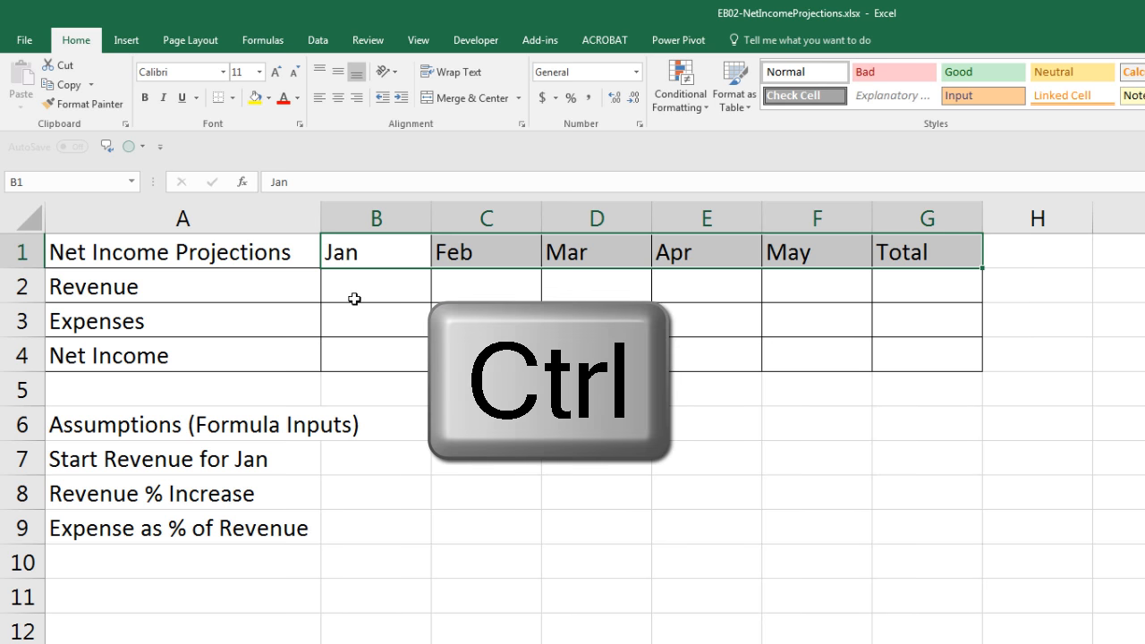
{"action": "left_click", "coordinate": [208, 289], "text": "ctrl"}
{"action": "left_click_drag", "start_coordinate": [208, 289], "coordinate": [208, 352]}
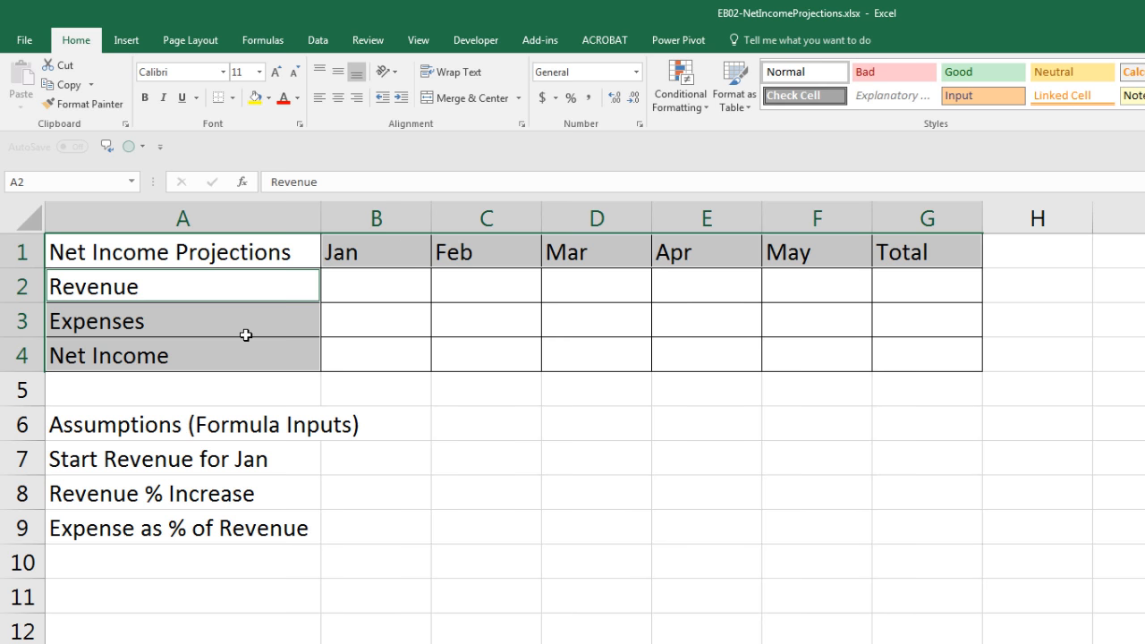
{"action": "right_click", "coordinate": [357, 254]}
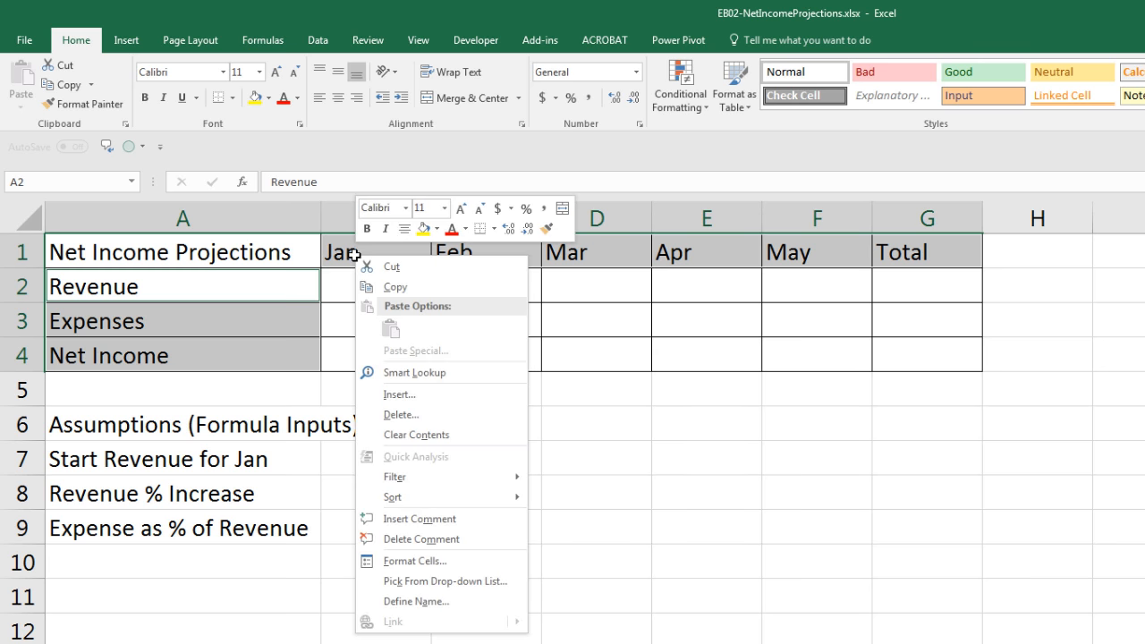
{"action": "left_click", "coordinate": [437, 229]}
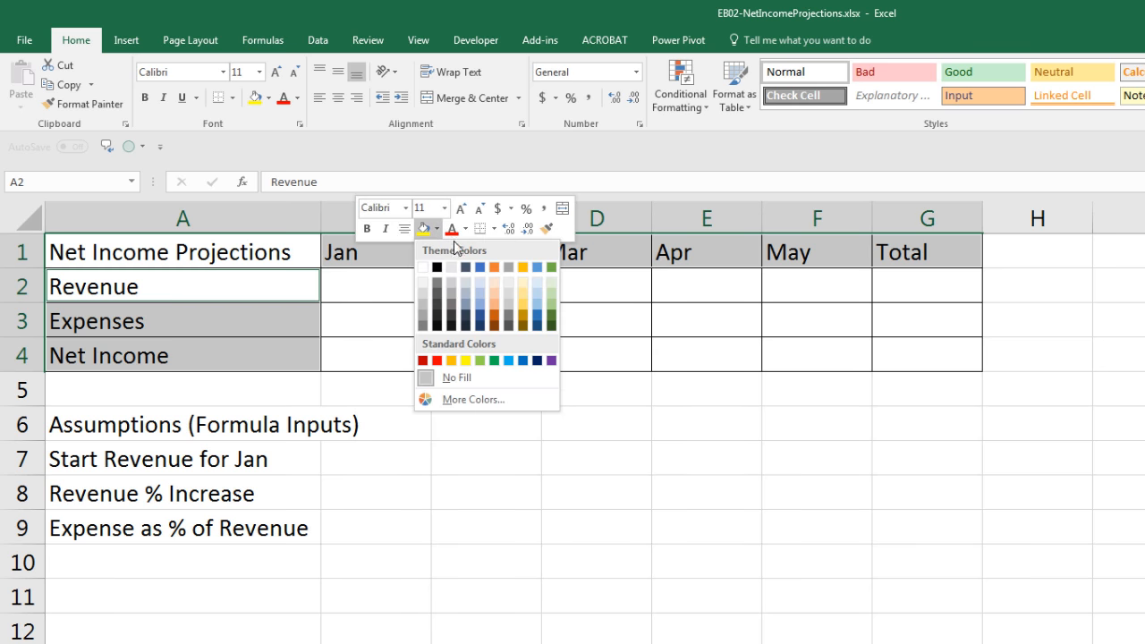
{"action": "left_click", "coordinate": [538, 362]}
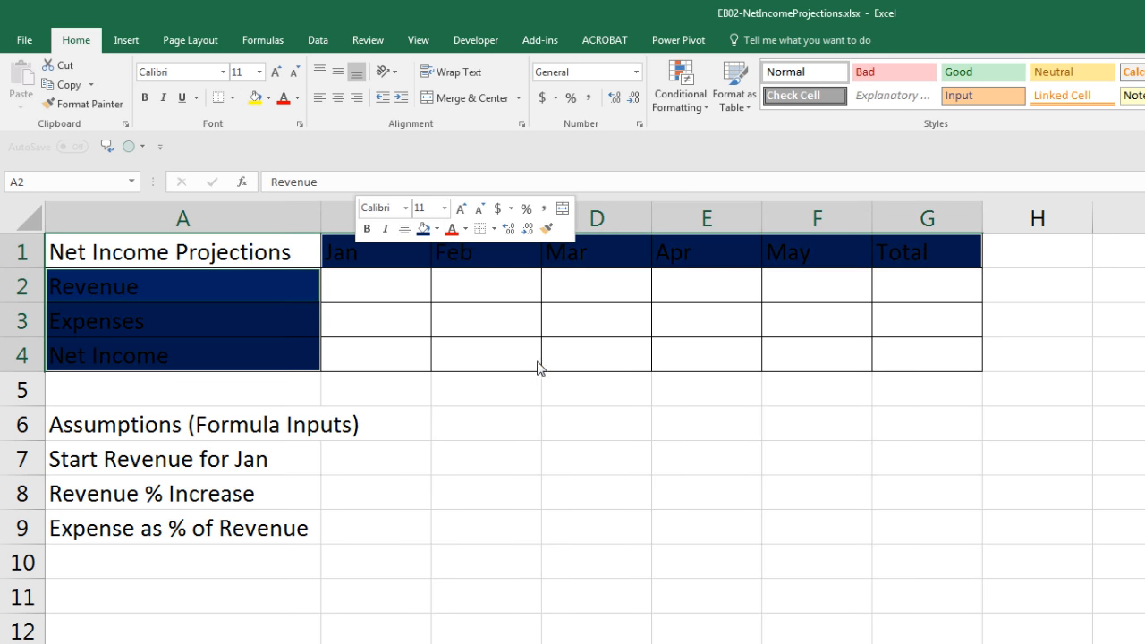
Step: Set the font color of the headings in B1:G1 and the labels in A2:A4 to white
{"action": "left_click", "coordinate": [466, 229]}
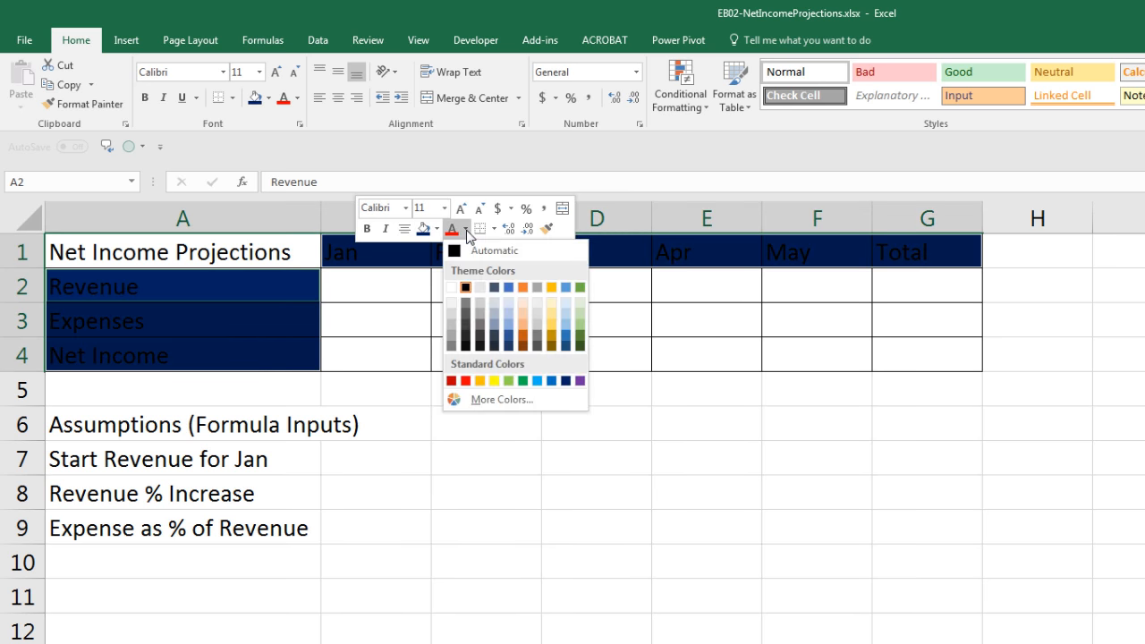
{"action": "left_click", "coordinate": [451, 287]}
{"action": "left_click", "coordinate": [273, 253]}
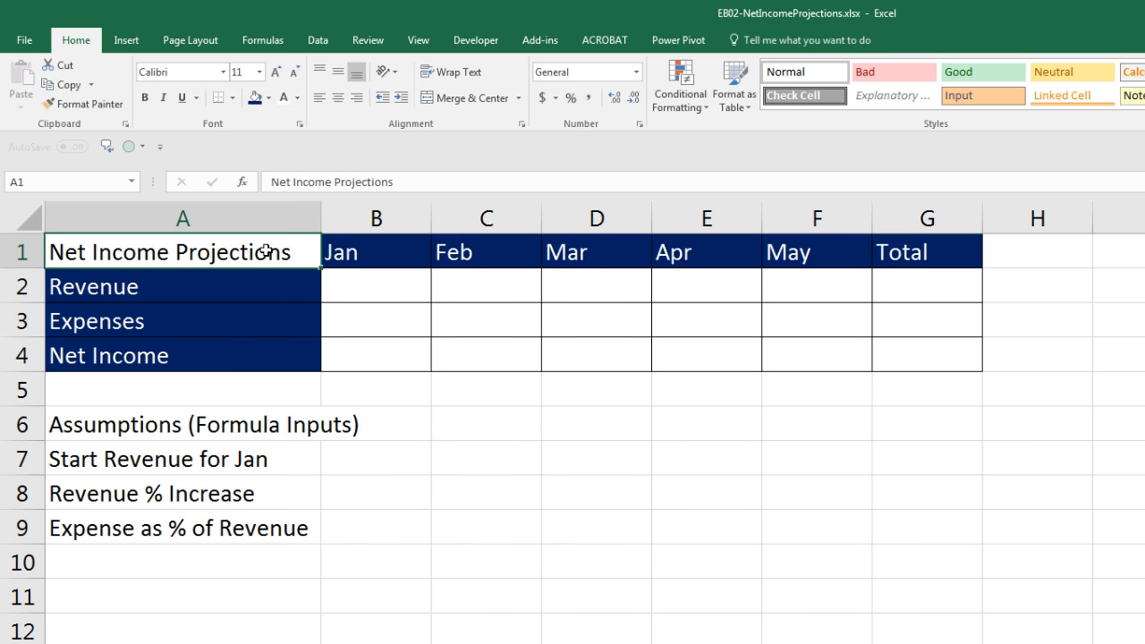
Step: Fill the table title cell A1 with the standard yellow color
{"action": "right_click", "coordinate": [266, 251]}
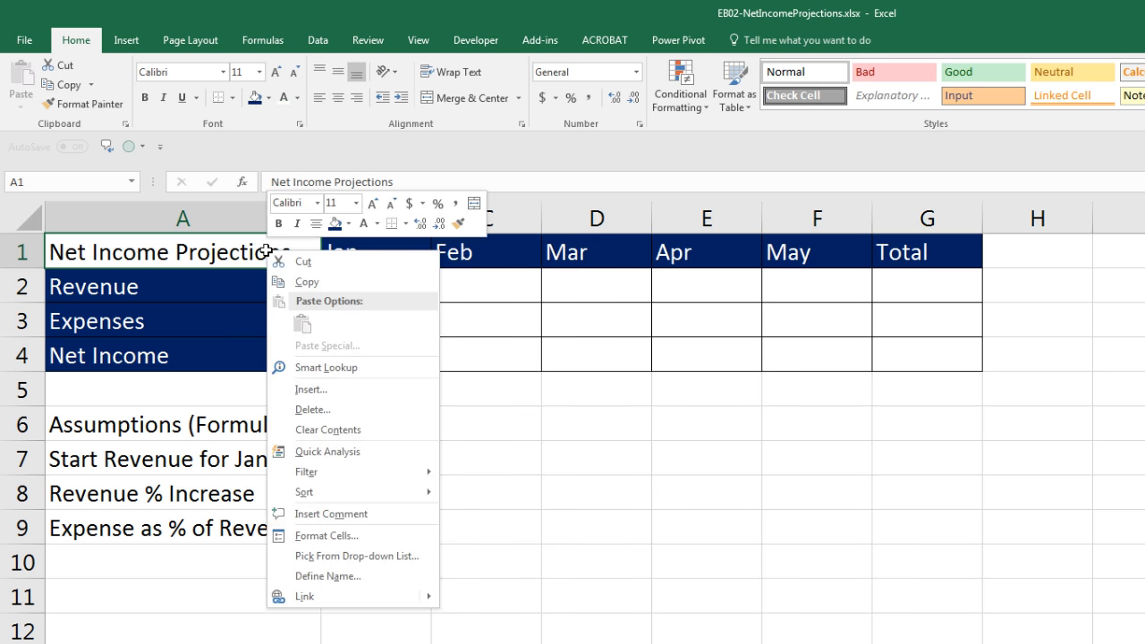
{"action": "left_click", "coordinate": [351, 224]}
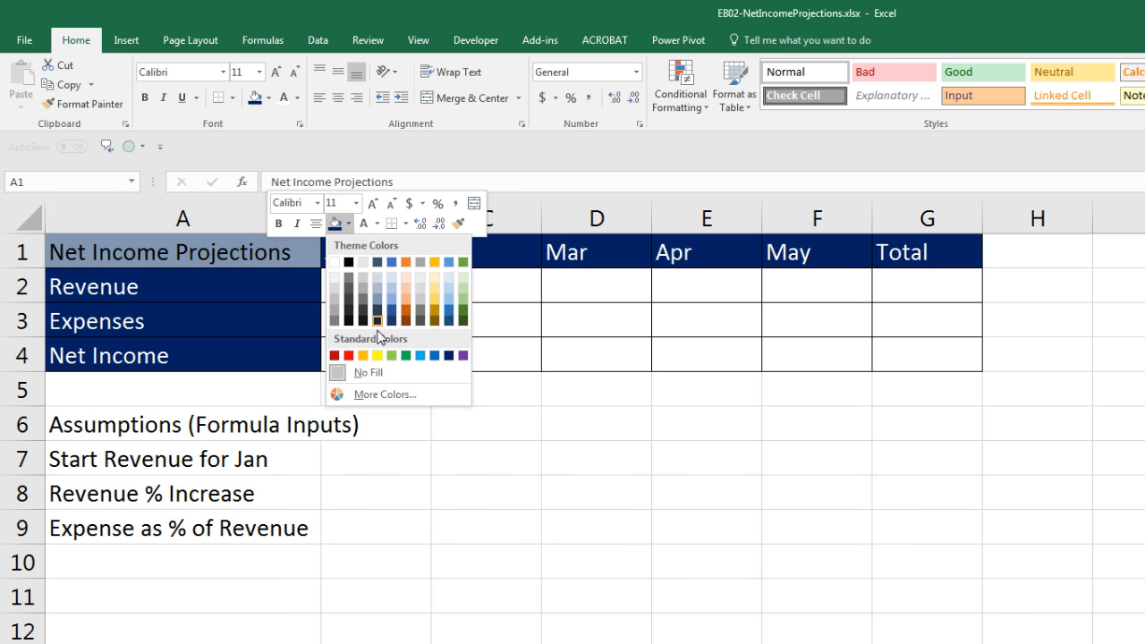
{"action": "left_click", "coordinate": [382, 353]}
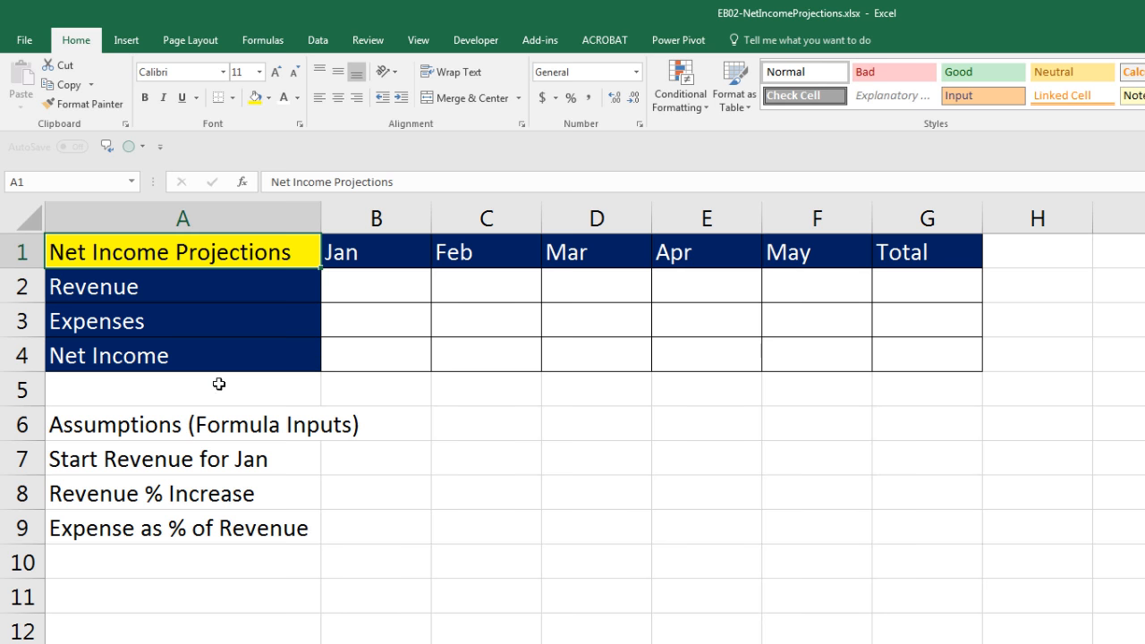
{"action": "left_click_drag", "start_coordinate": [376, 286], "coordinate": [929, 349]}
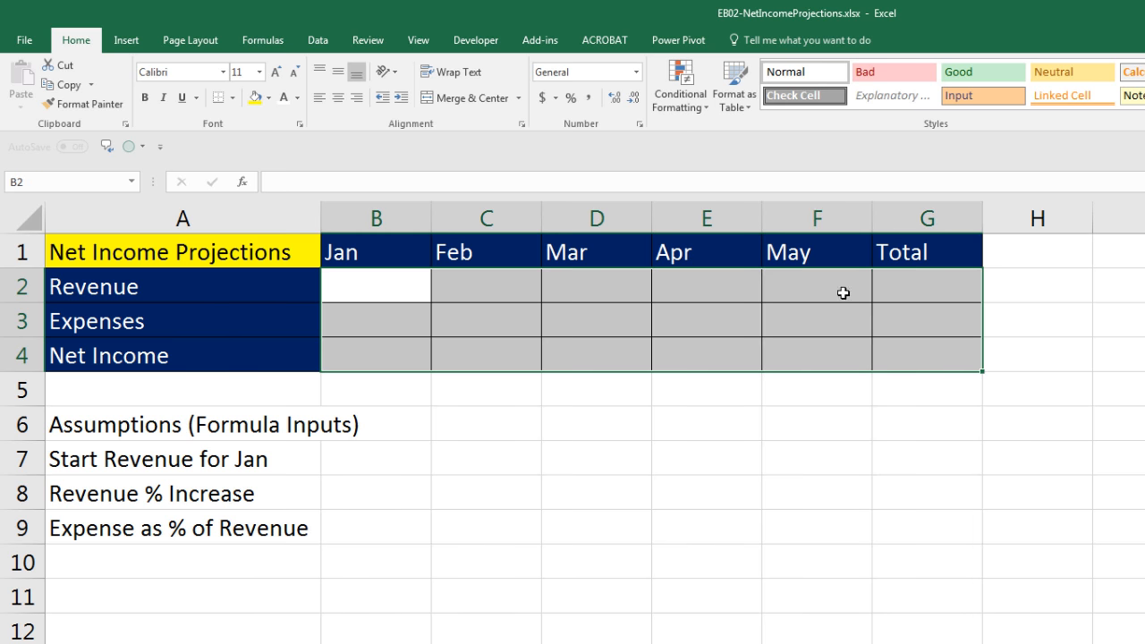
{"action": "left_click", "coordinate": [362, 460]}
{"action": "left_click", "coordinate": [373, 496]}
{"action": "left_click", "coordinate": [368, 525]}
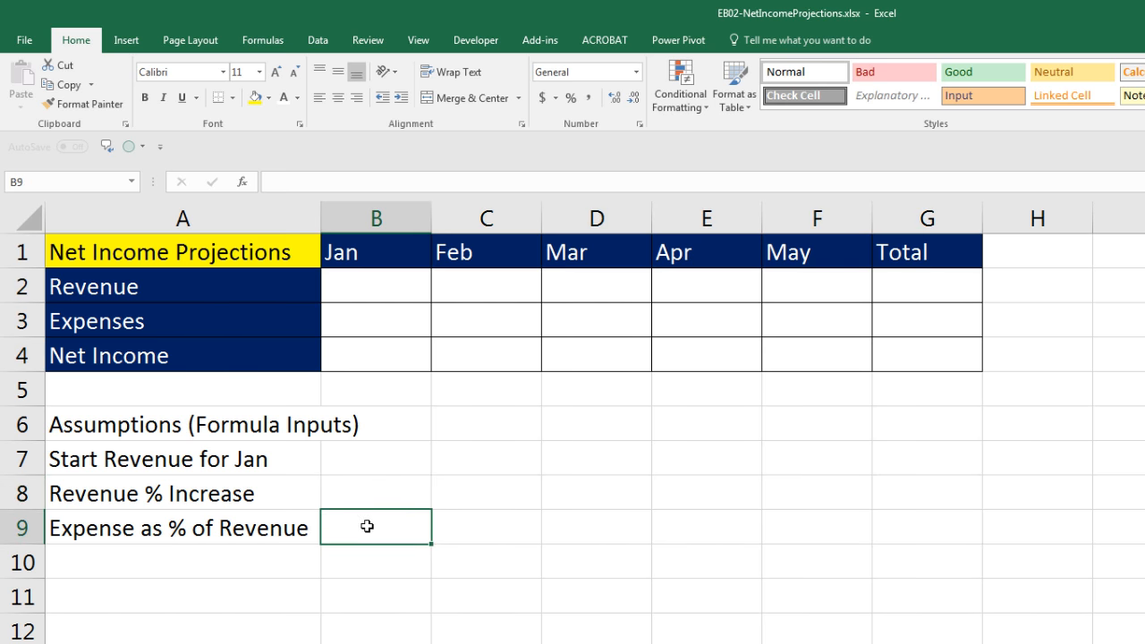
Step: Enter the assumption values 5000 for January's start revenue, 1.05 for revenue increase and .65 for expense share in B7:B9
{"action": "left_click", "coordinate": [378, 460]}
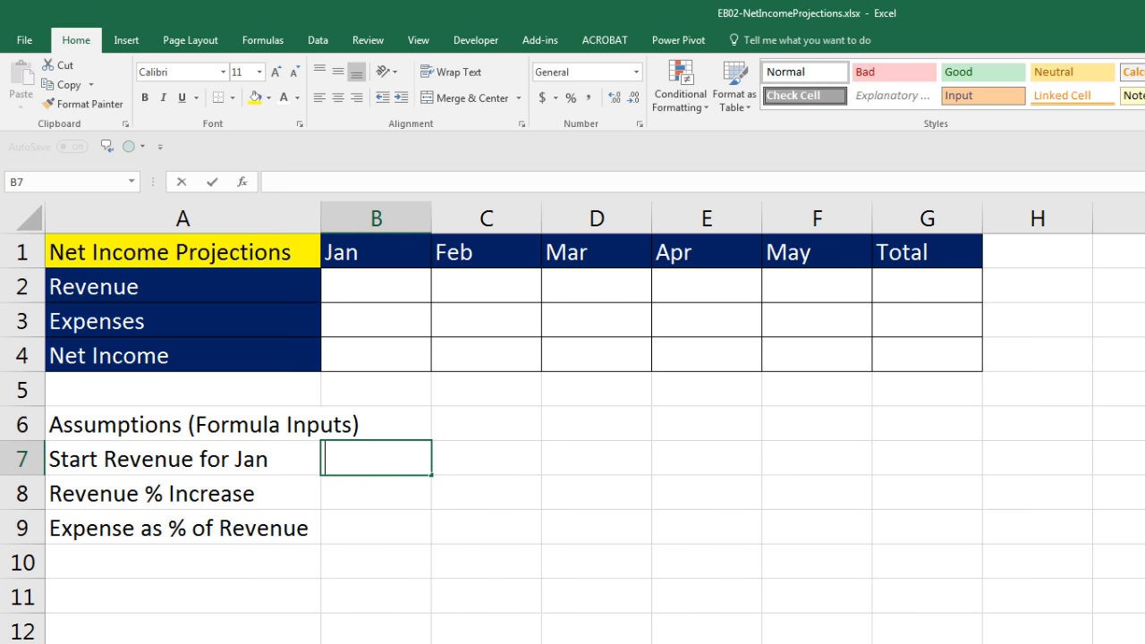
{"action": "type", "text": "5000"}
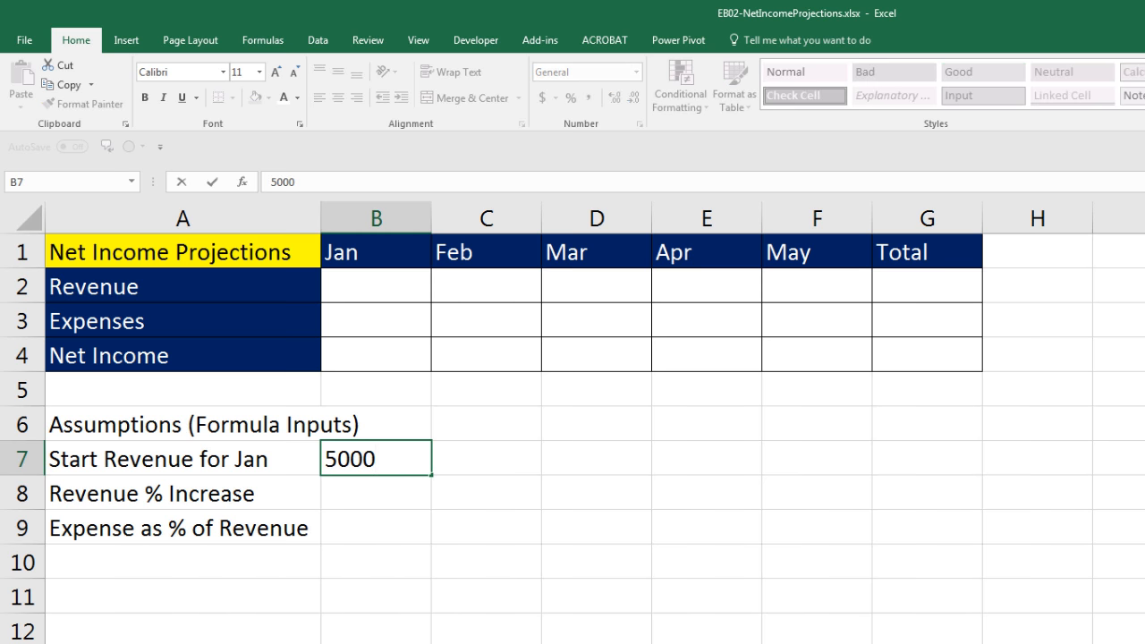
{"action": "key", "text": "Return"}
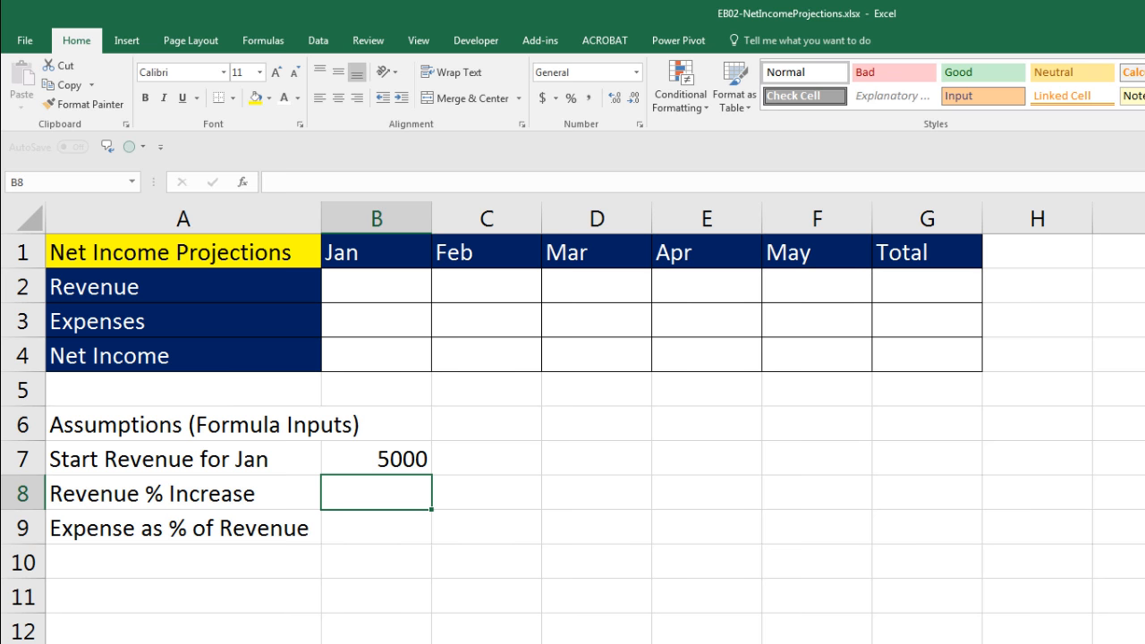
{"action": "type", "text": "1.0"}
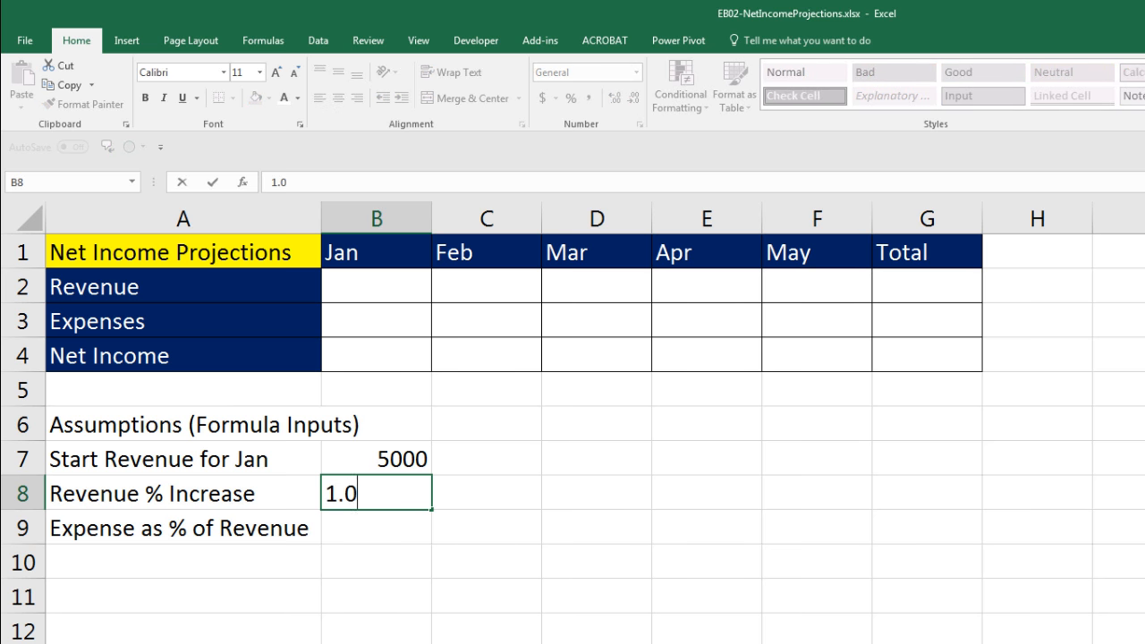
{"action": "type", "text": "5"}
{"action": "key", "text": "Return"}
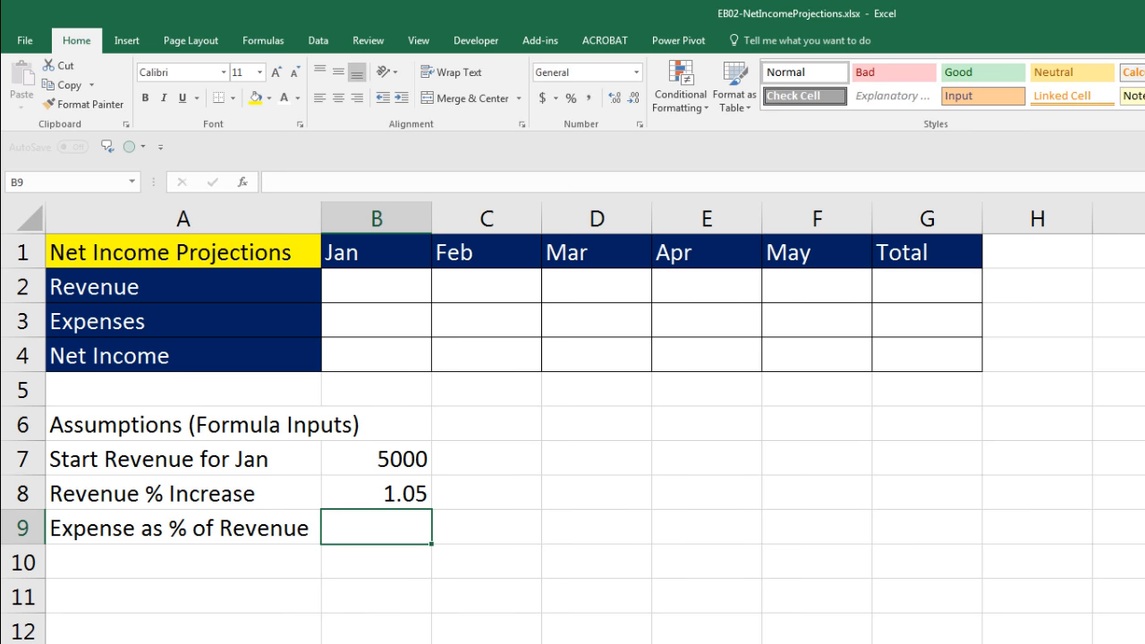
{"action": "type", "text": ".65"}
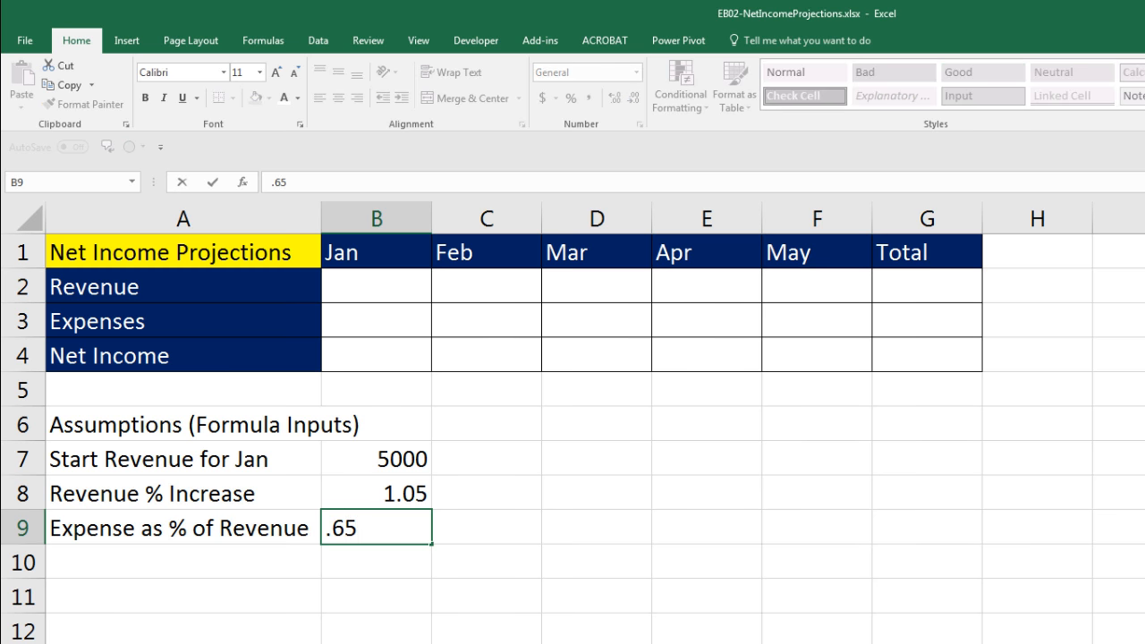
{"action": "key", "text": "Return"}
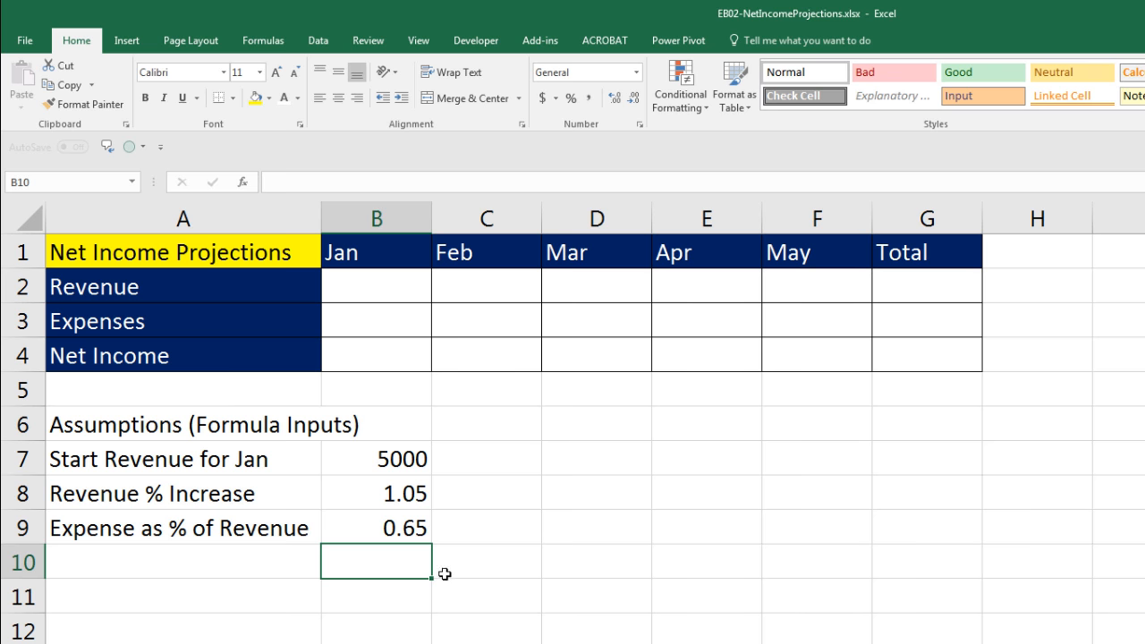
Step: Open the cell format settings for B7 and review the alignment, font, border, fill and protection options before returning to number formats
{"action": "left_click", "coordinate": [372, 459]}
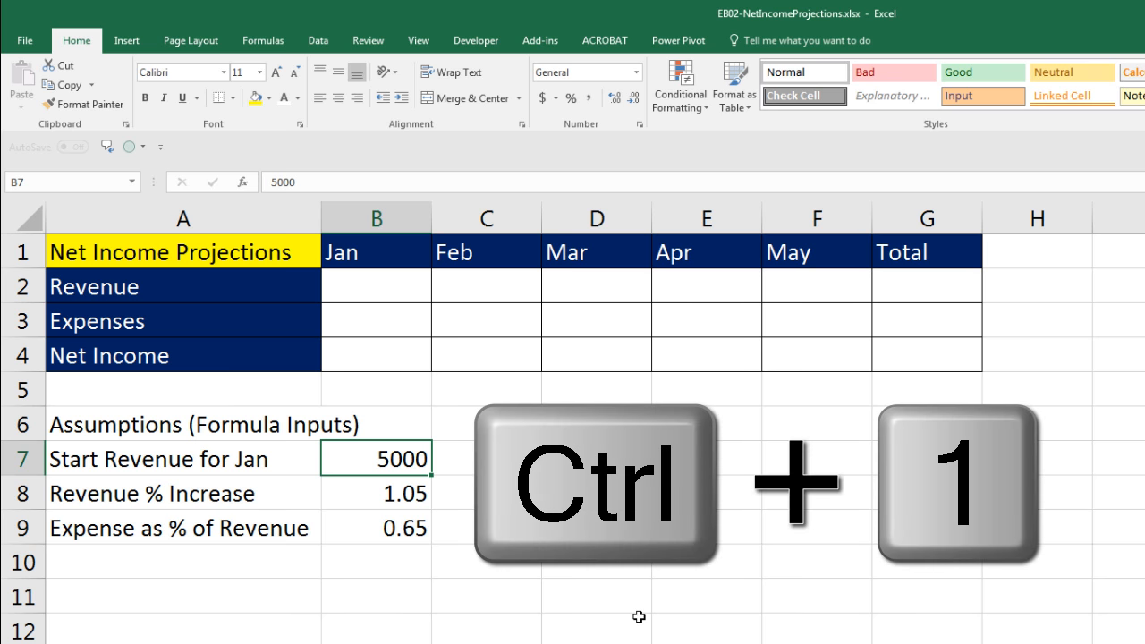
{"action": "key", "text": "ctrl+1"}
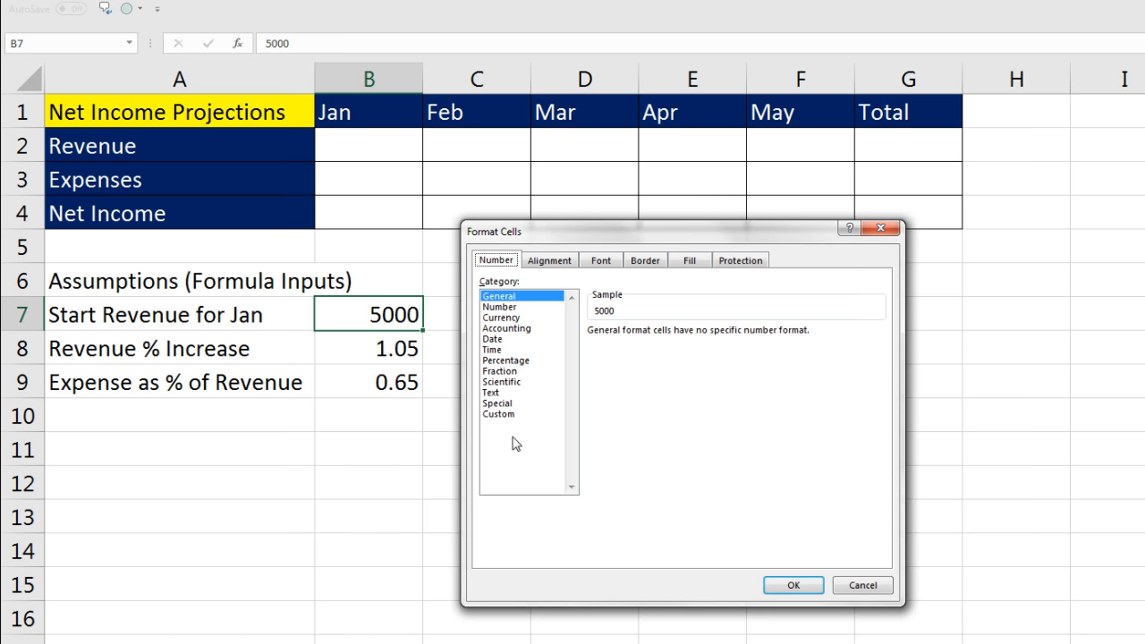
{"action": "left_click", "coordinate": [544, 262]}
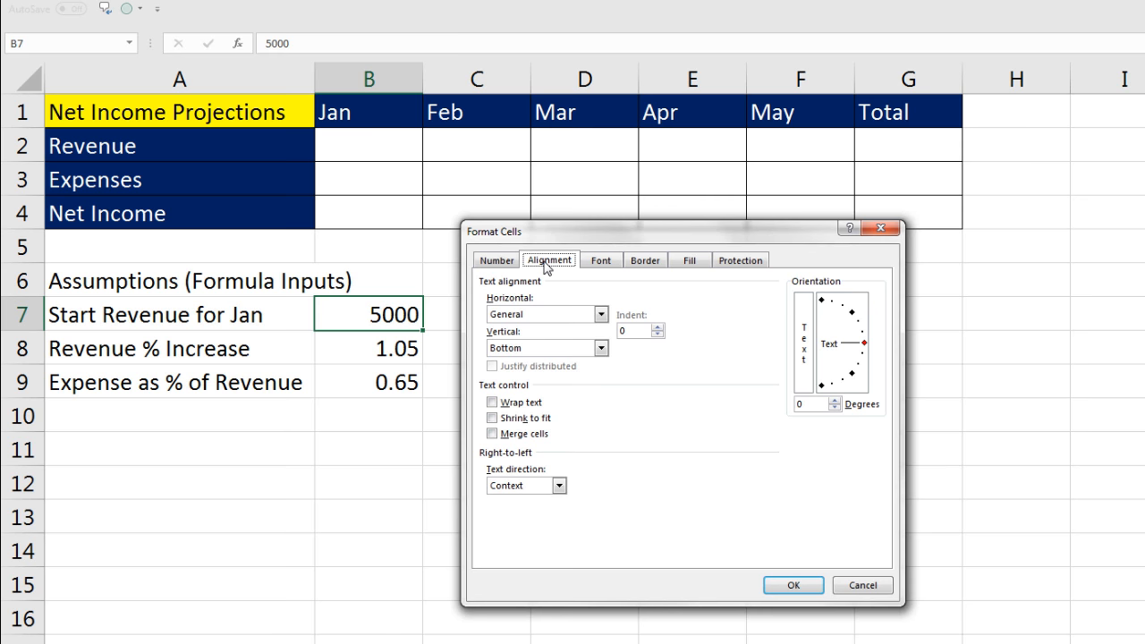
{"action": "left_click", "coordinate": [599, 262]}
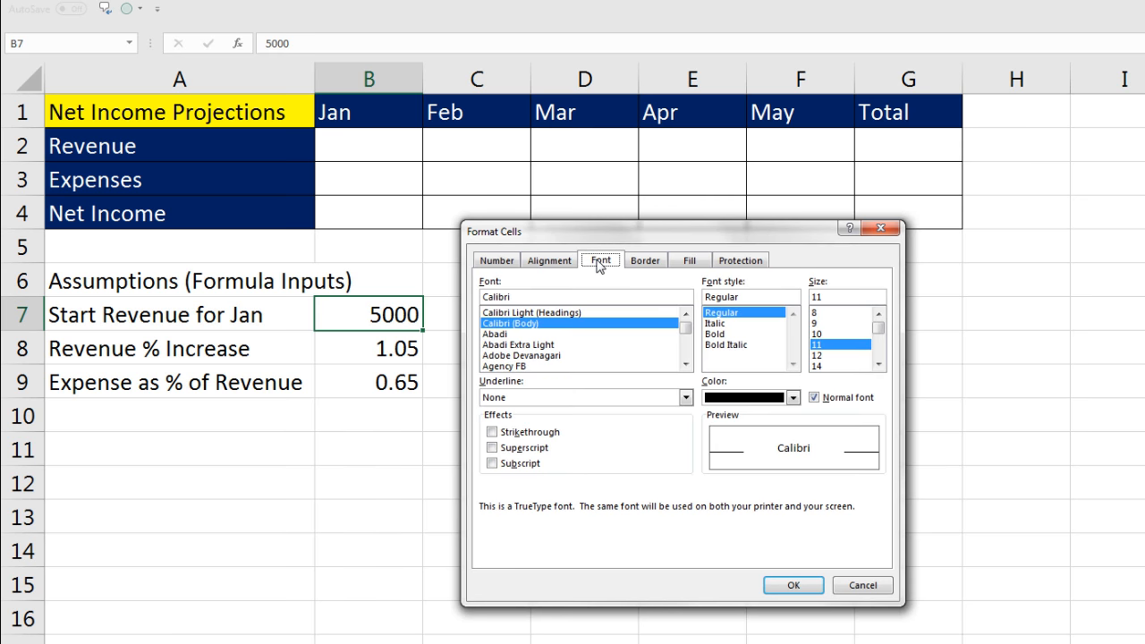
{"action": "left_click", "coordinate": [645, 262]}
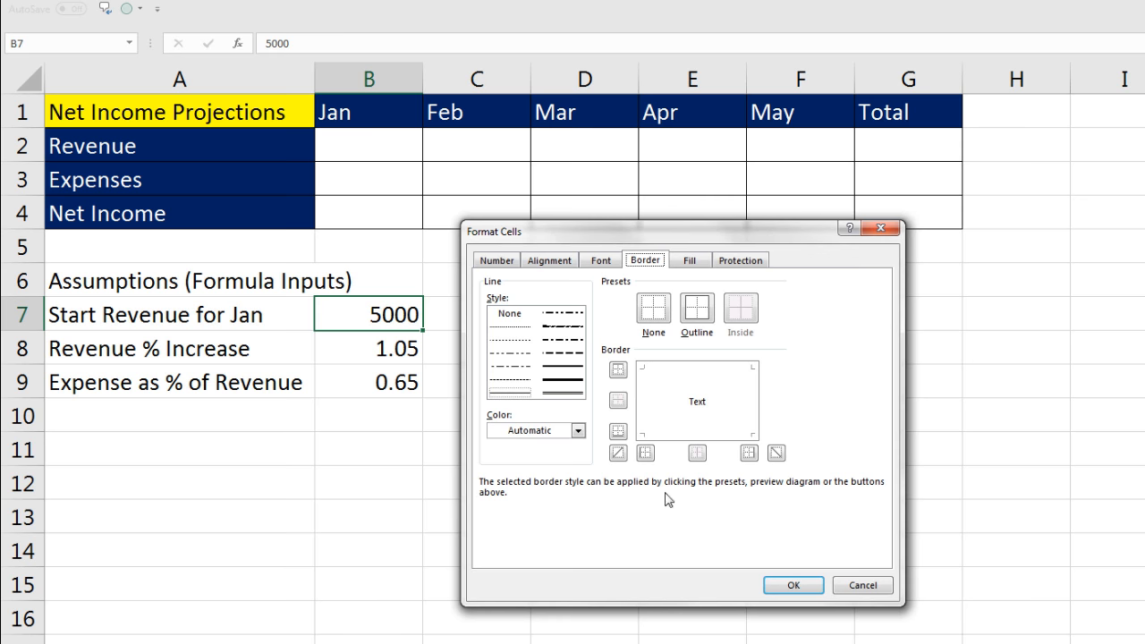
{"action": "left_click", "coordinate": [691, 261]}
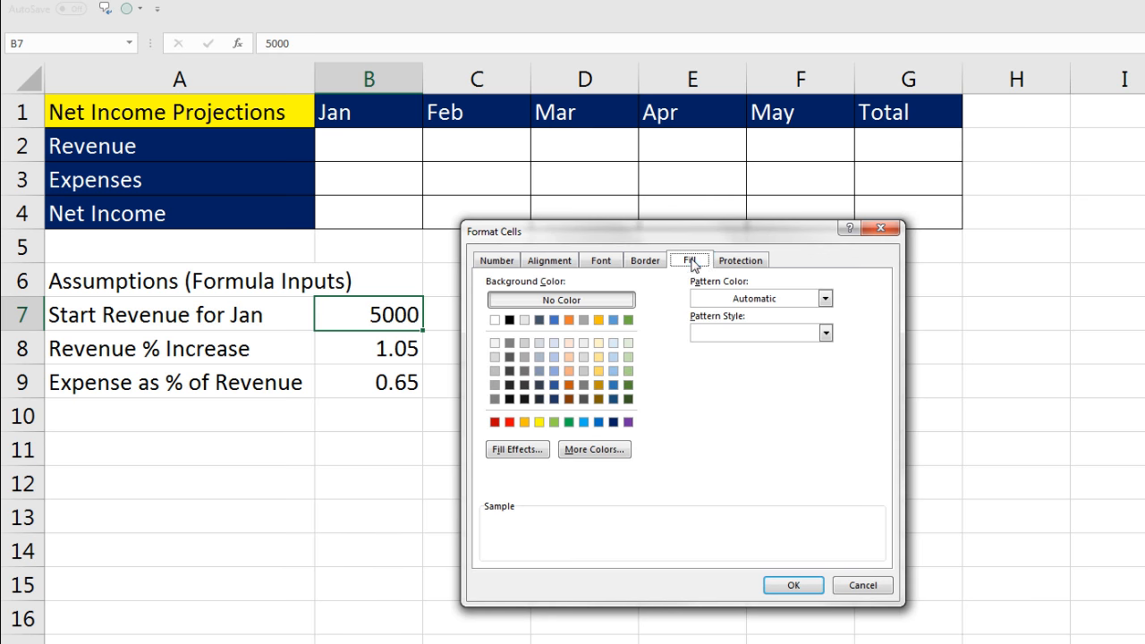
{"action": "left_click", "coordinate": [742, 262]}
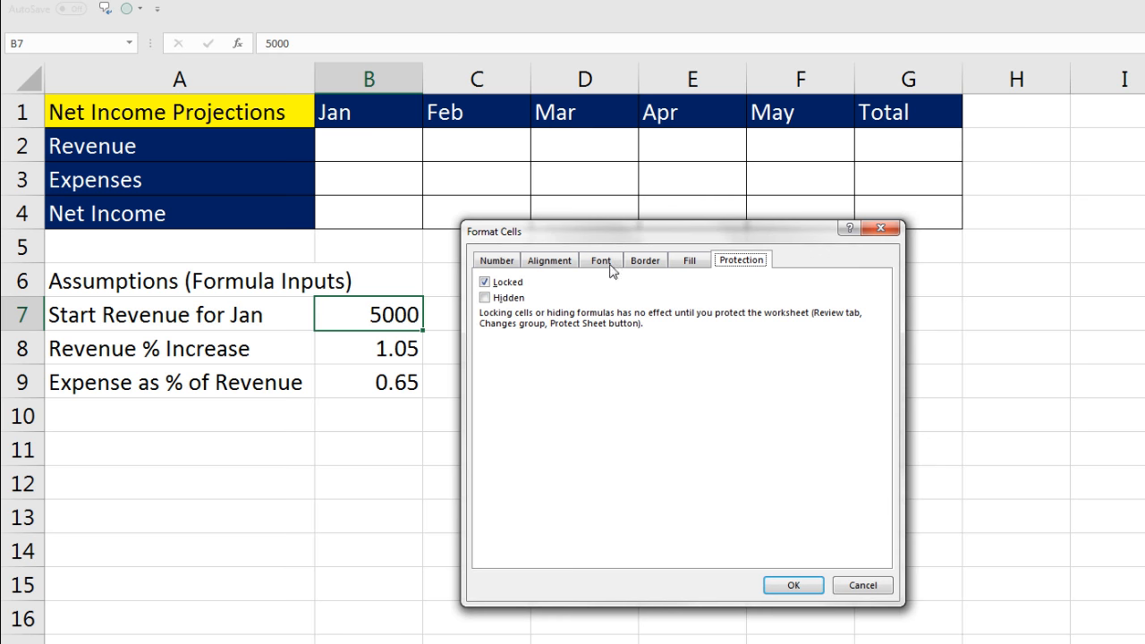
{"action": "left_click", "coordinate": [498, 263]}
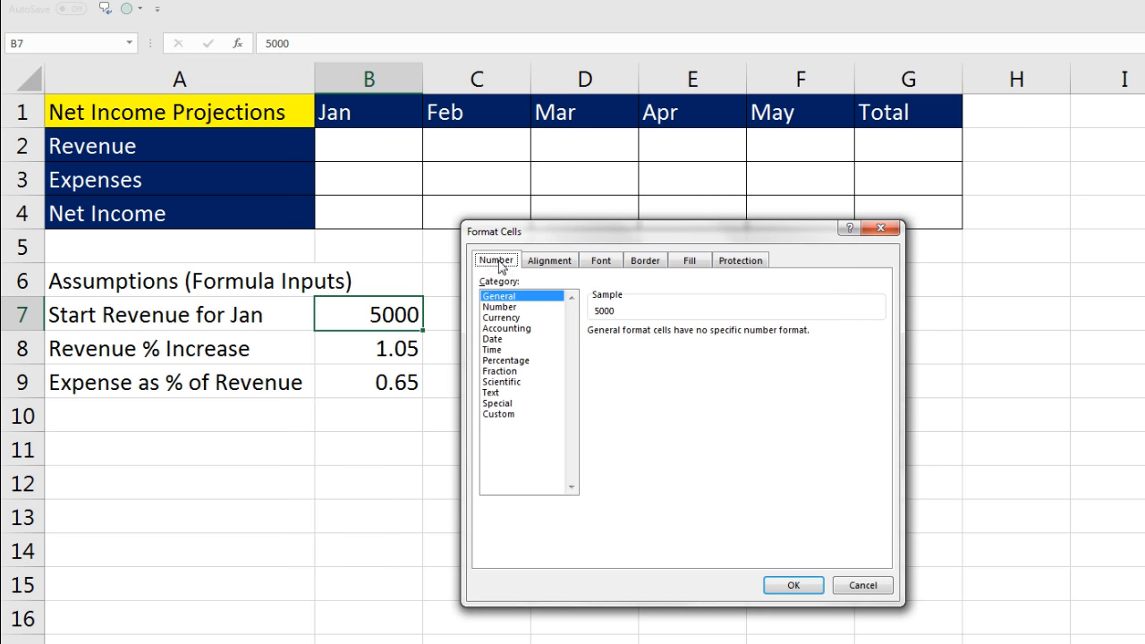
Step: Format the start revenue in B7 as Currency with the $ symbol and 0 decimal places
{"action": "left_click", "coordinate": [502, 319]}
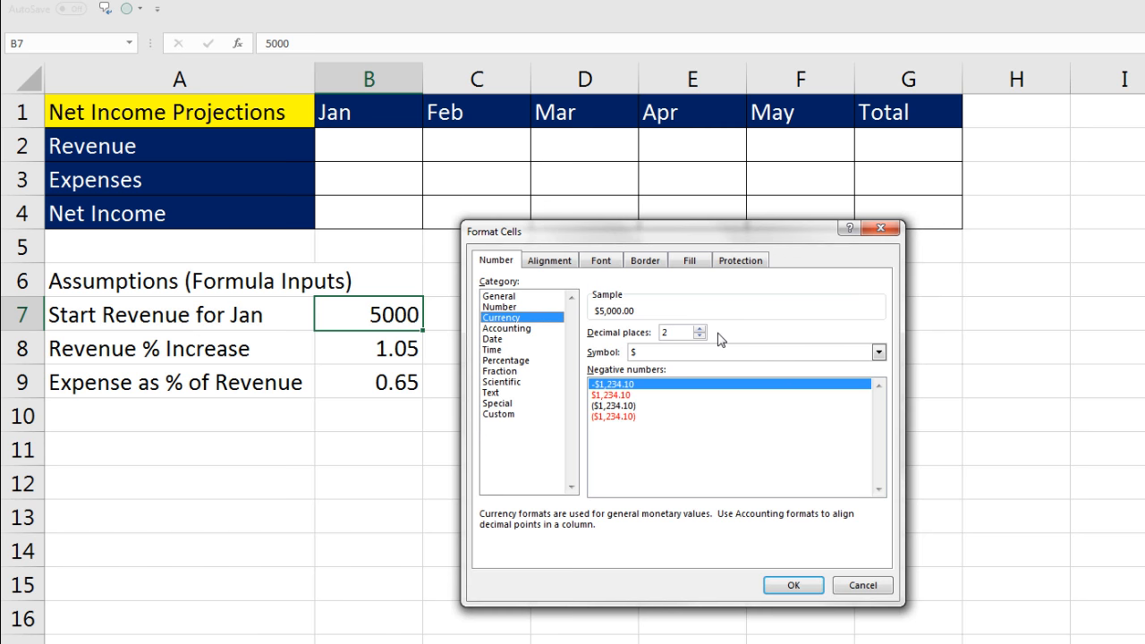
{"action": "left_click", "coordinate": [689, 355]}
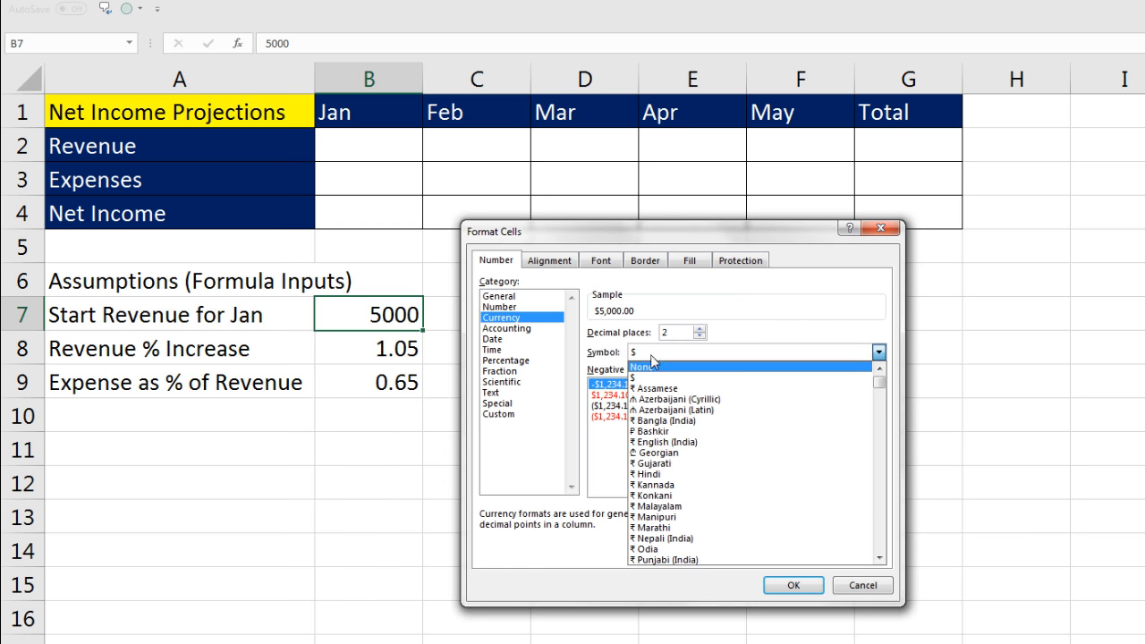
{"action": "left_click", "coordinate": [650, 354]}
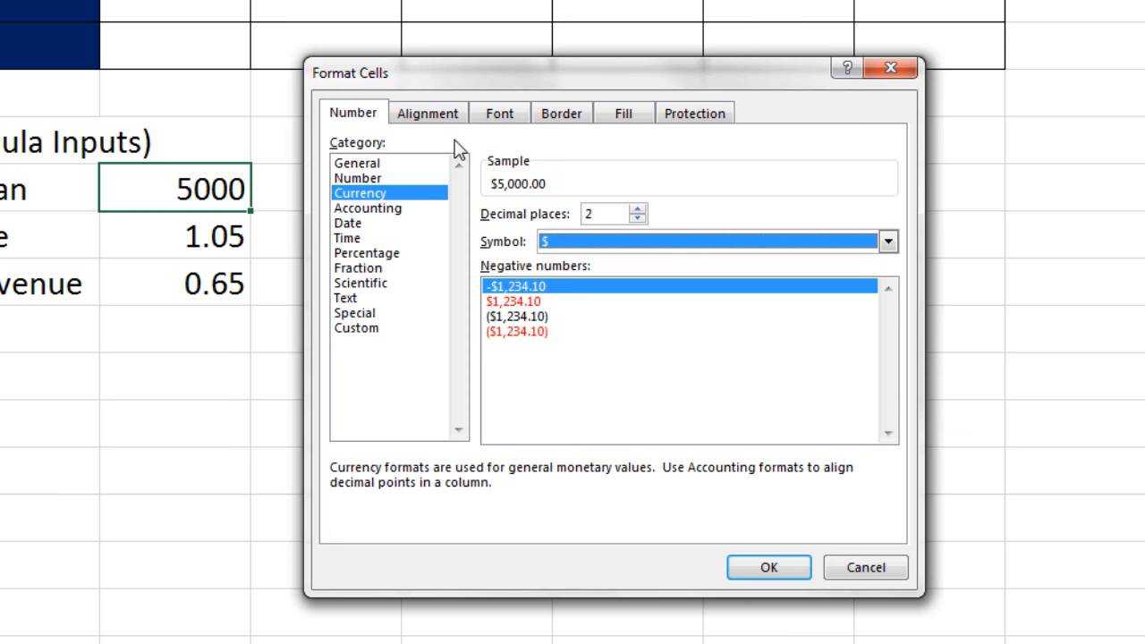
{"action": "left_click", "coordinate": [637, 218]}
{"action": "left_click", "coordinate": [637, 219]}
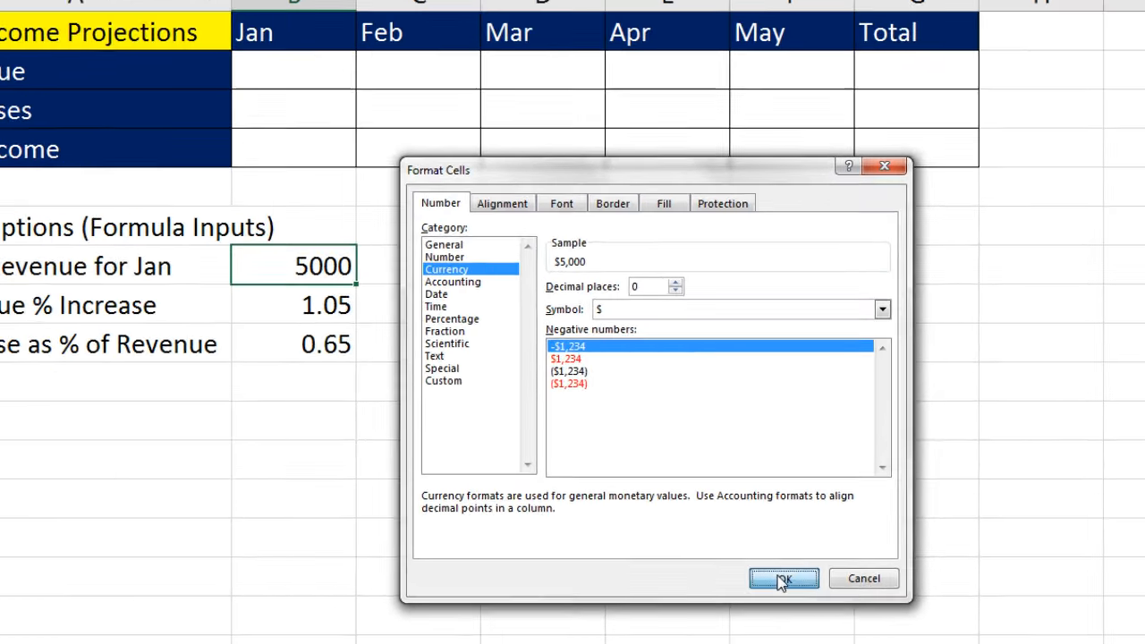
{"action": "left_click", "coordinate": [769, 567]}
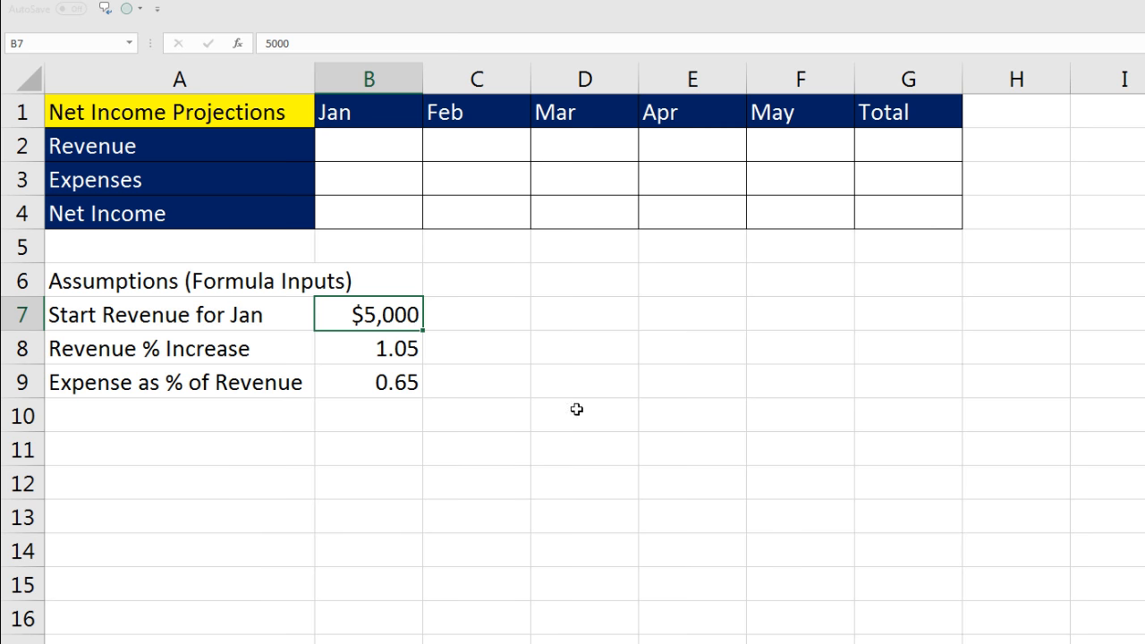
Step: Format the revenue increase and expense values in B8:B9 as Percentage with 1 decimal place
{"action": "left_click_drag", "start_coordinate": [334, 349], "coordinate": [336, 378]}
{"action": "key", "text": "ctrl+1"}
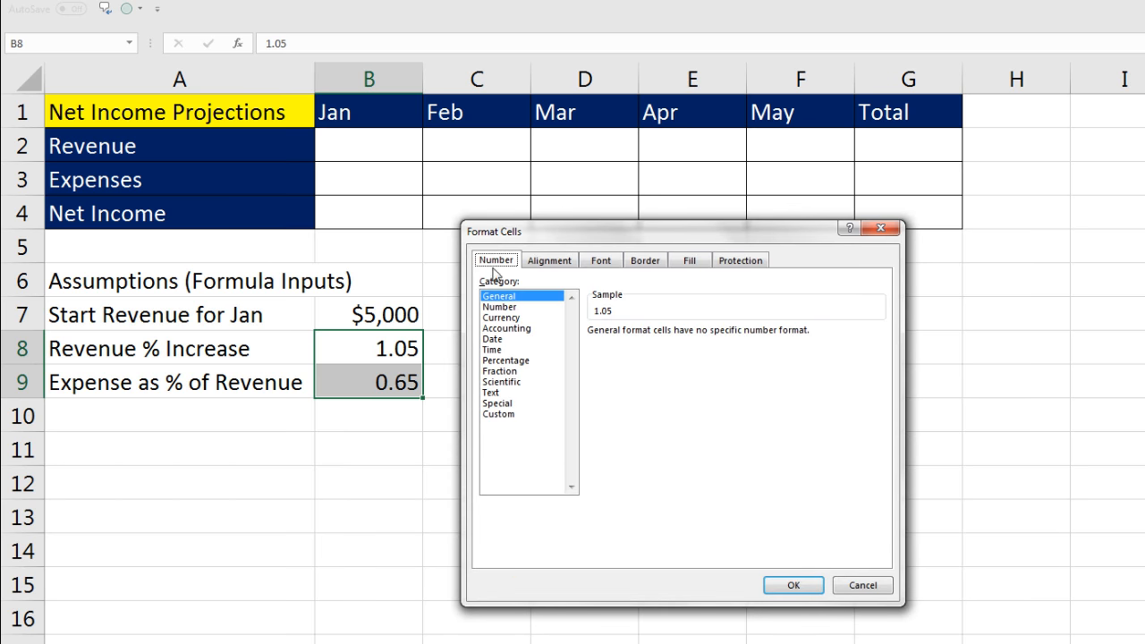
{"action": "left_click", "coordinate": [507, 360]}
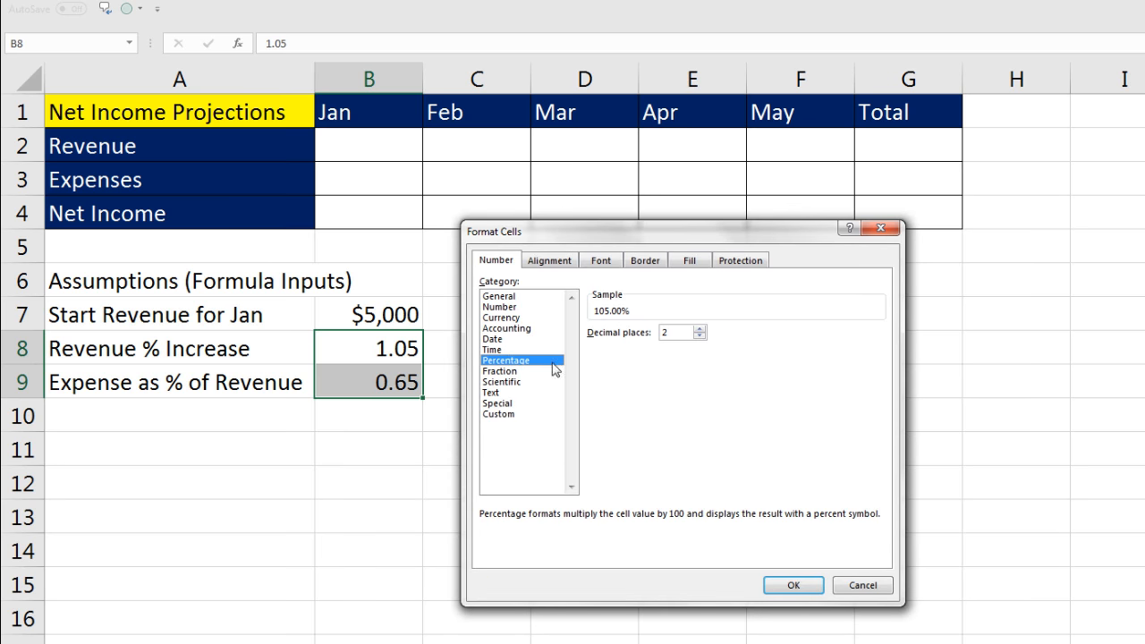
{"action": "left_click", "coordinate": [699, 337]}
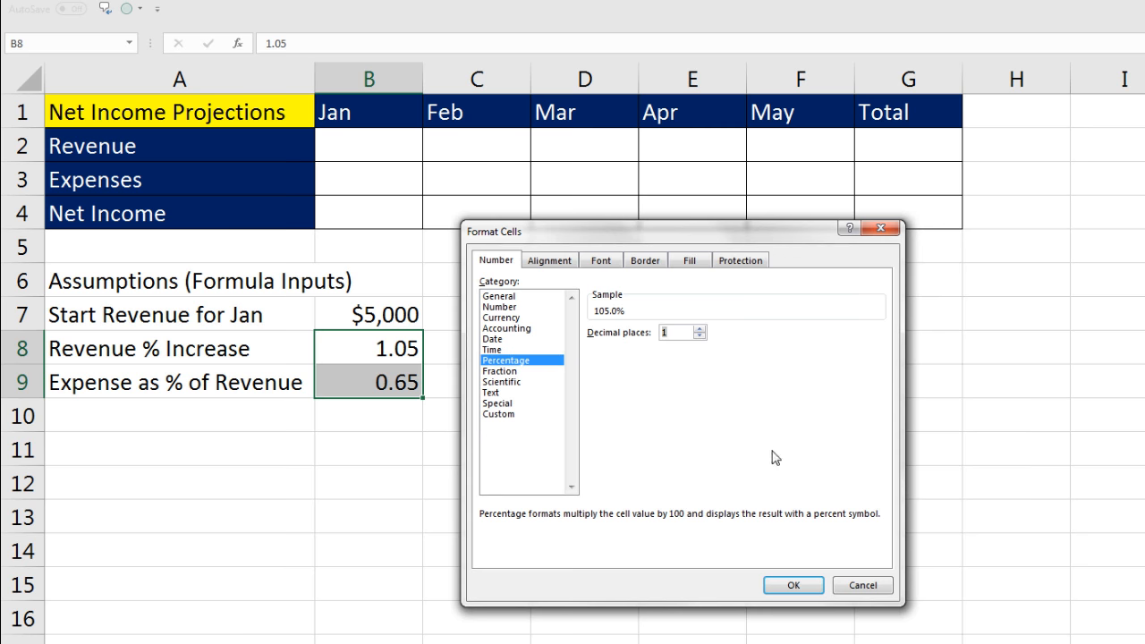
{"action": "key", "text": "Return"}
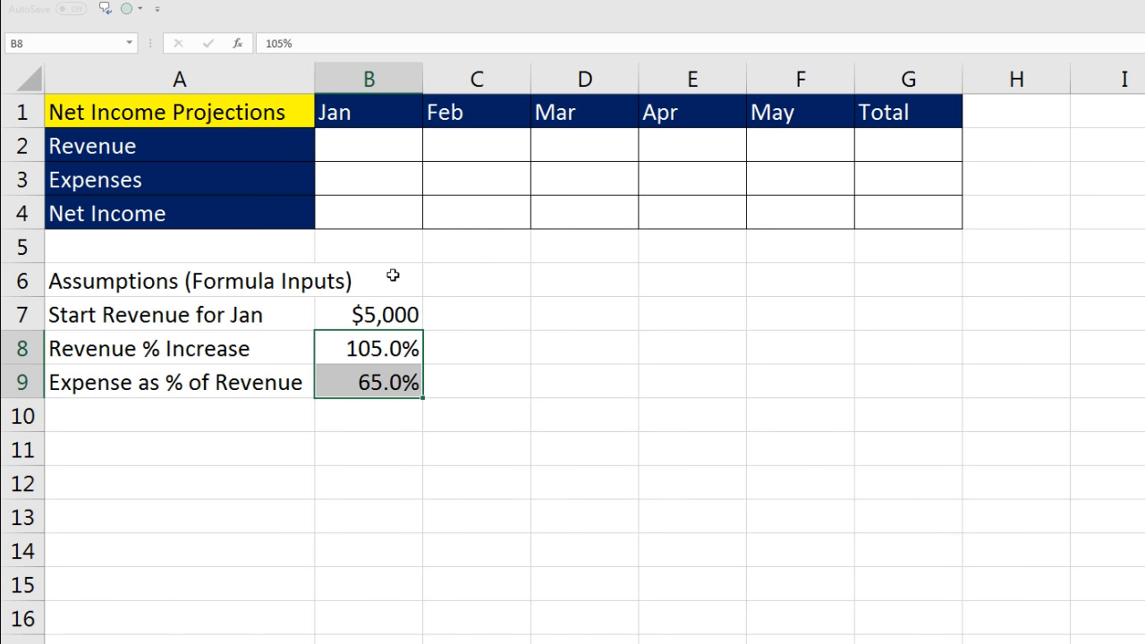
Step: Set the horizontal alignment of the assumptions heading in A6:B6 to Center Across Selection
{"action": "left_click_drag", "start_coordinate": [84, 281], "coordinate": [370, 284]}
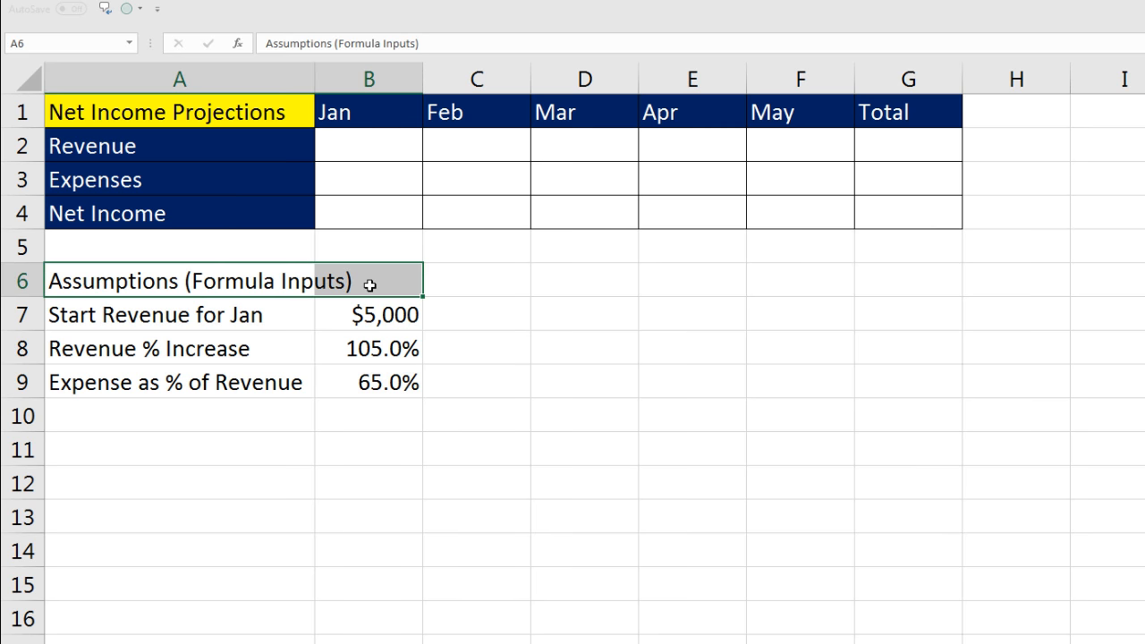
{"action": "key", "text": "ctrl+1"}
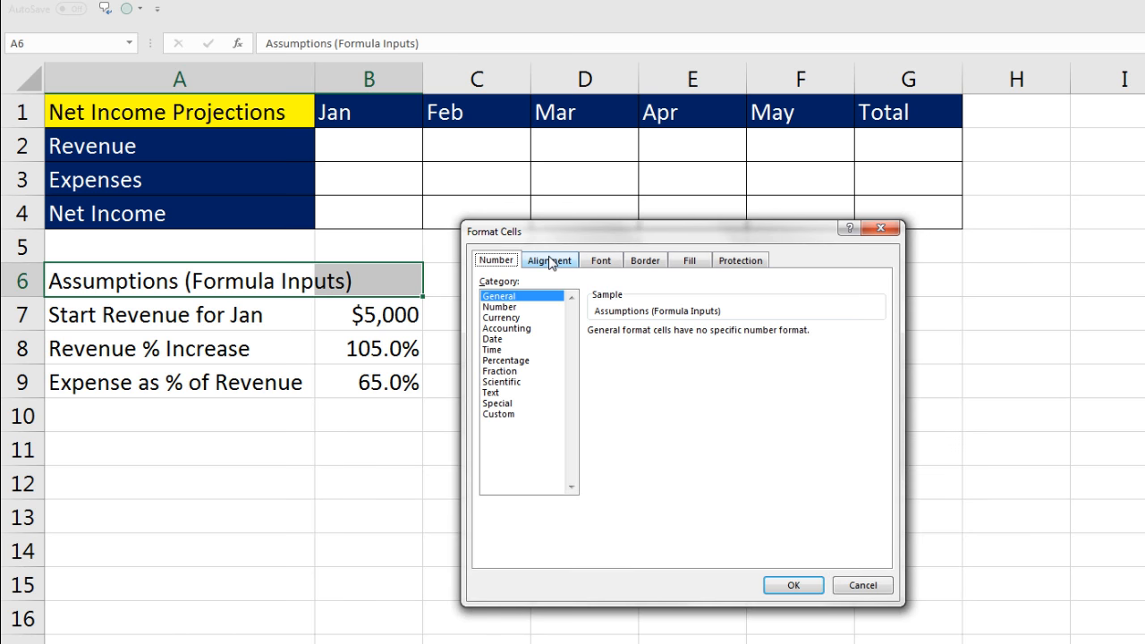
{"action": "left_click", "coordinate": [550, 260]}
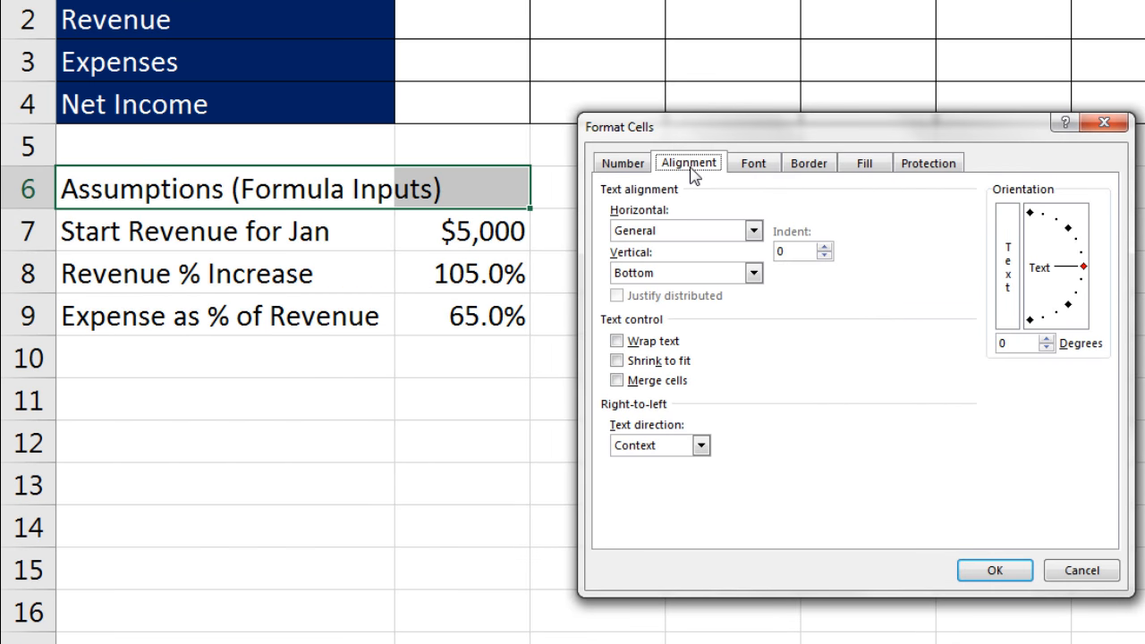
{"action": "left_click", "coordinate": [686, 235]}
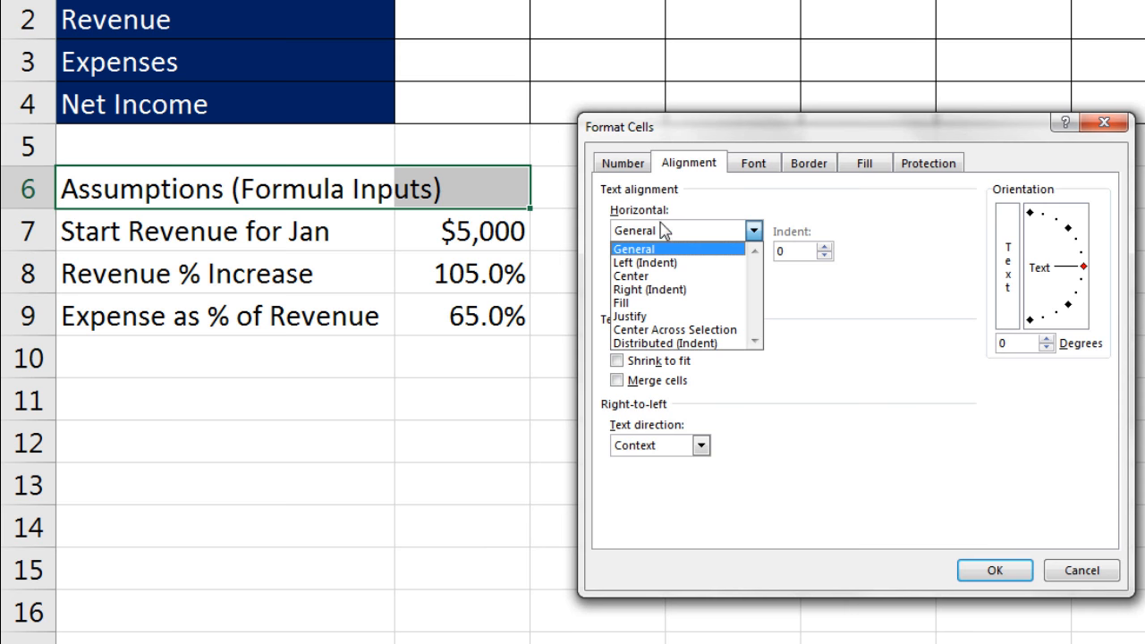
{"action": "left_click", "coordinate": [662, 330]}
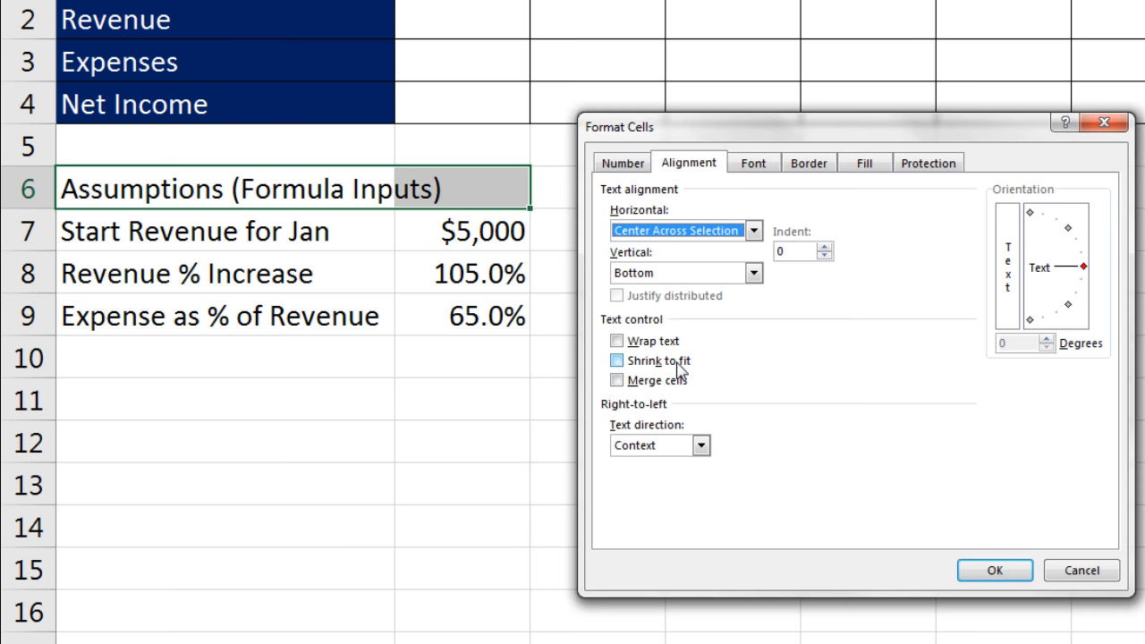
Step: Give the assumptions heading cells A6:B6 a standard red fill and a white font color
{"action": "left_click", "coordinate": [757, 168]}
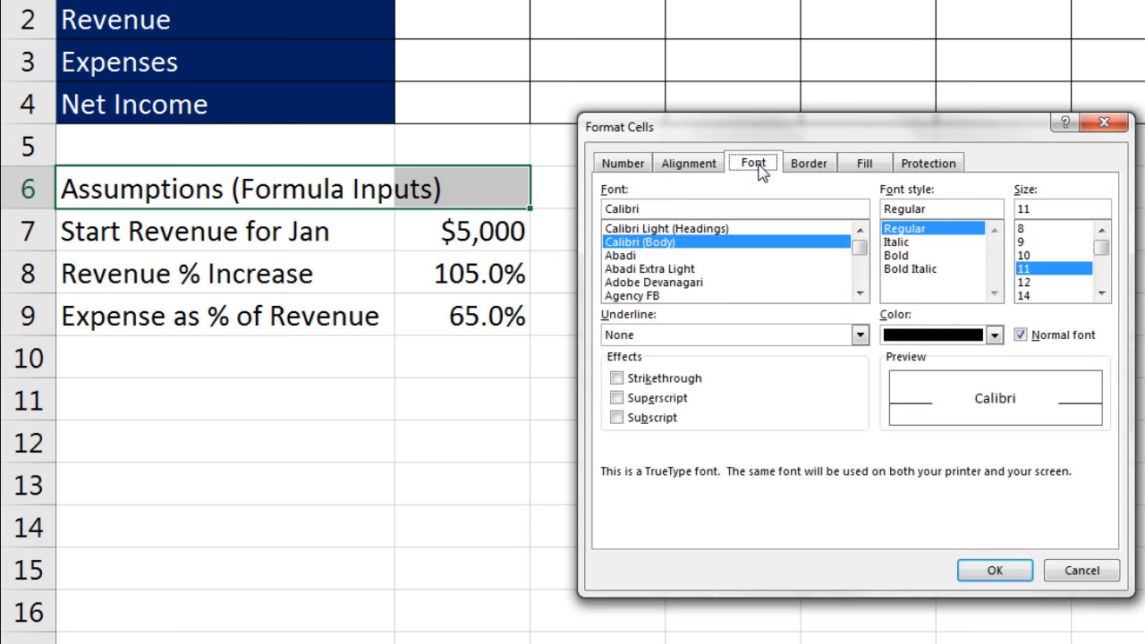
{"action": "left_click", "coordinate": [881, 176]}
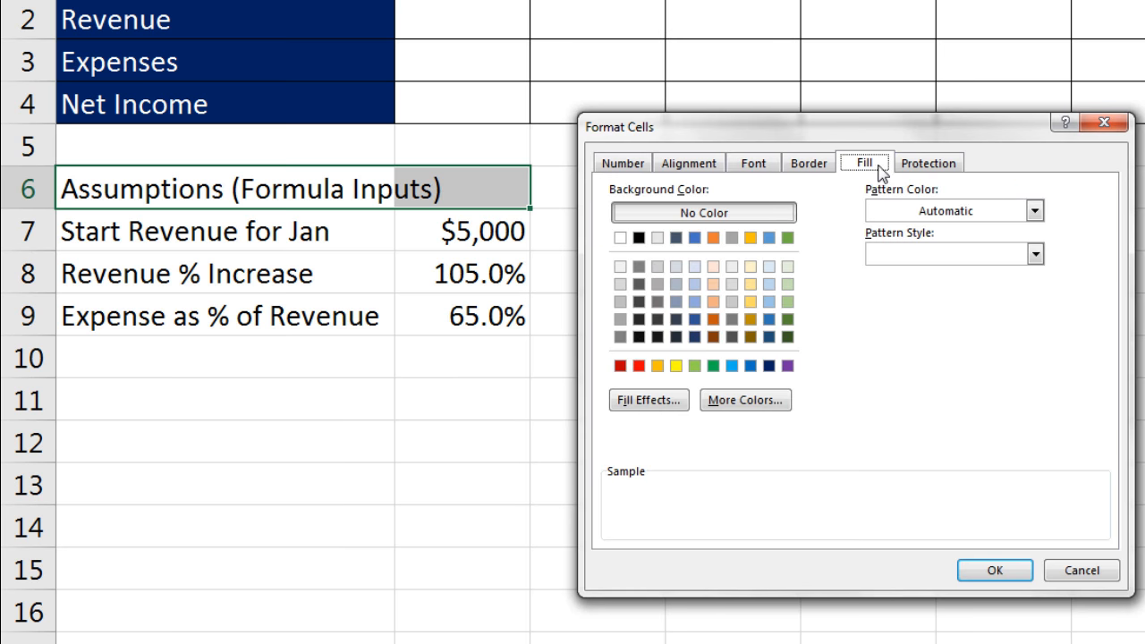
{"action": "left_click", "coordinate": [639, 366]}
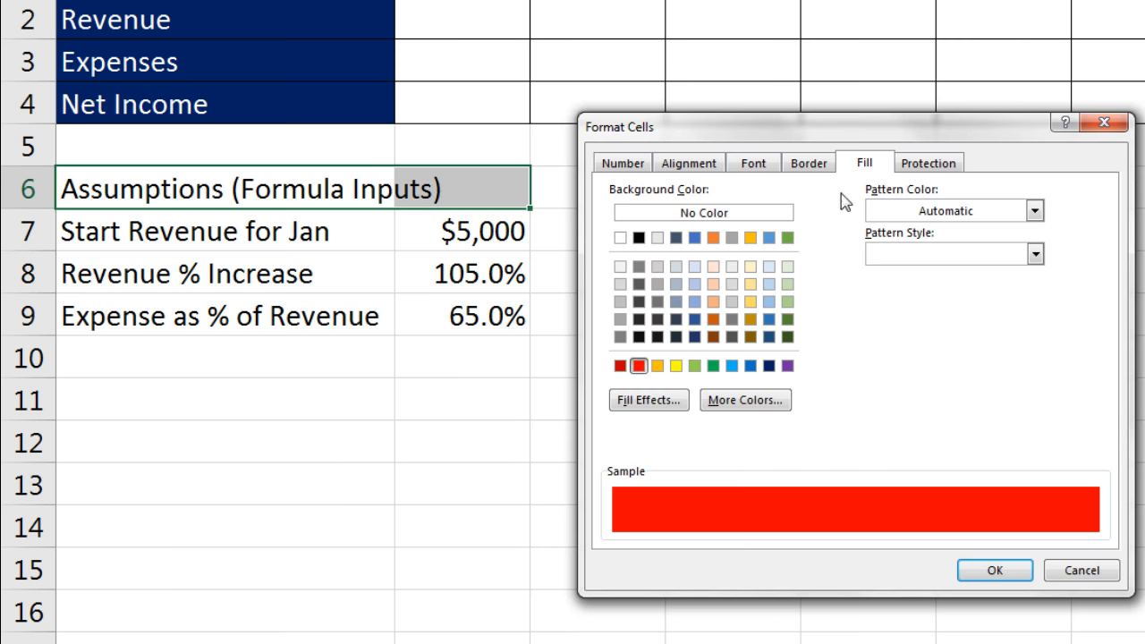
{"action": "left_click", "coordinate": [754, 173]}
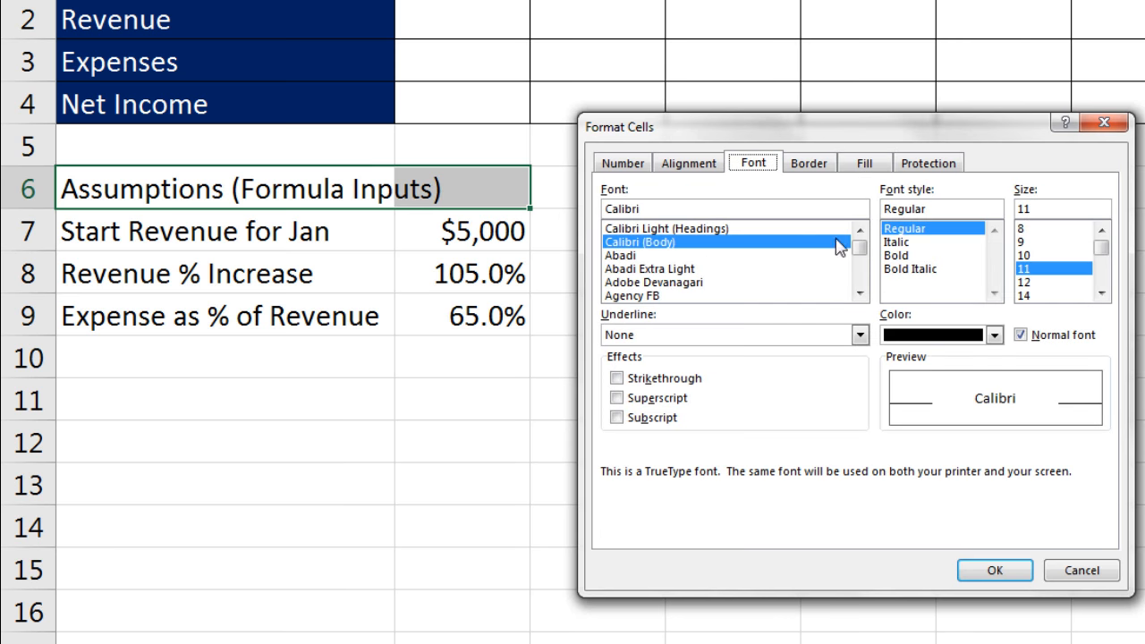
{"action": "left_click", "coordinate": [906, 337]}
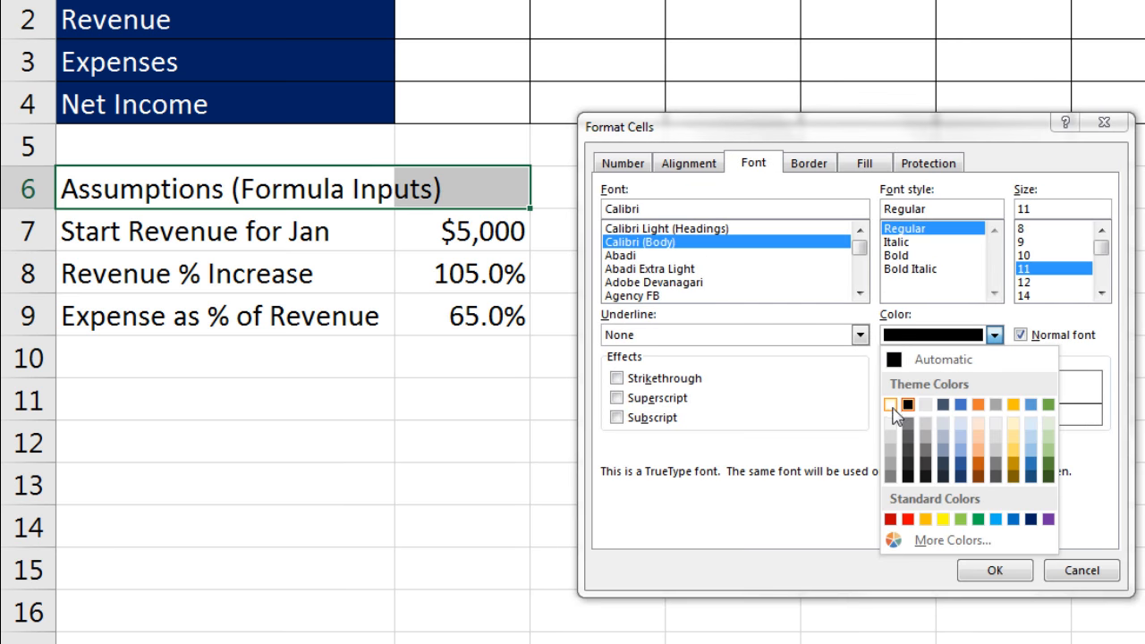
{"action": "left_click", "coordinate": [892, 408]}
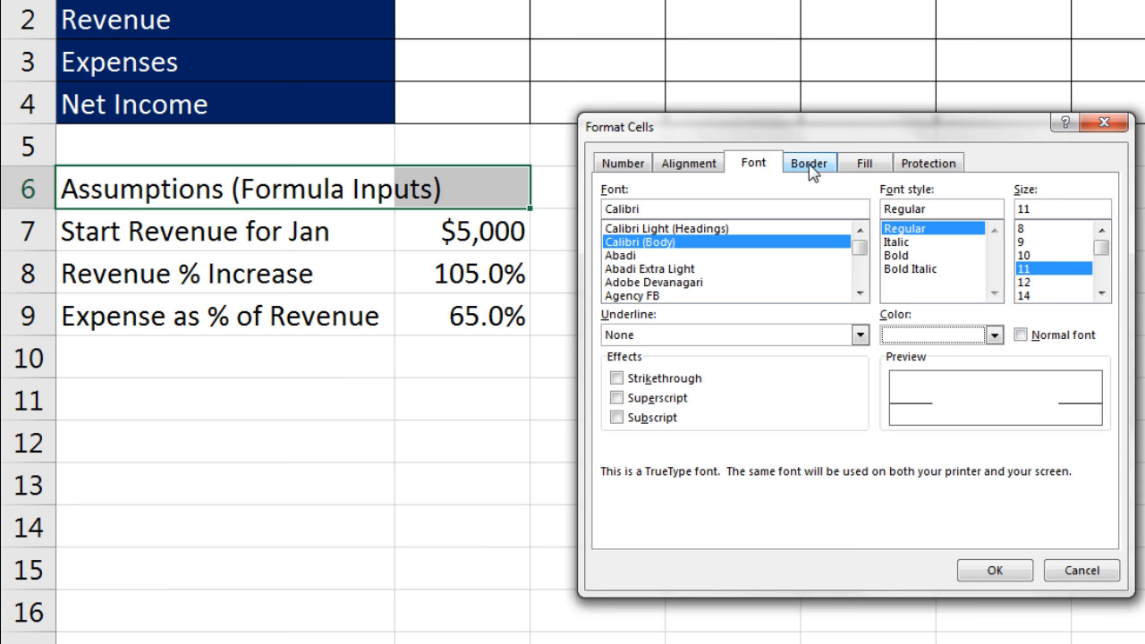
Step: Add an outline border to A6:B6, review the chosen format settings and apply them all to the heading
{"action": "left_click", "coordinate": [810, 164]}
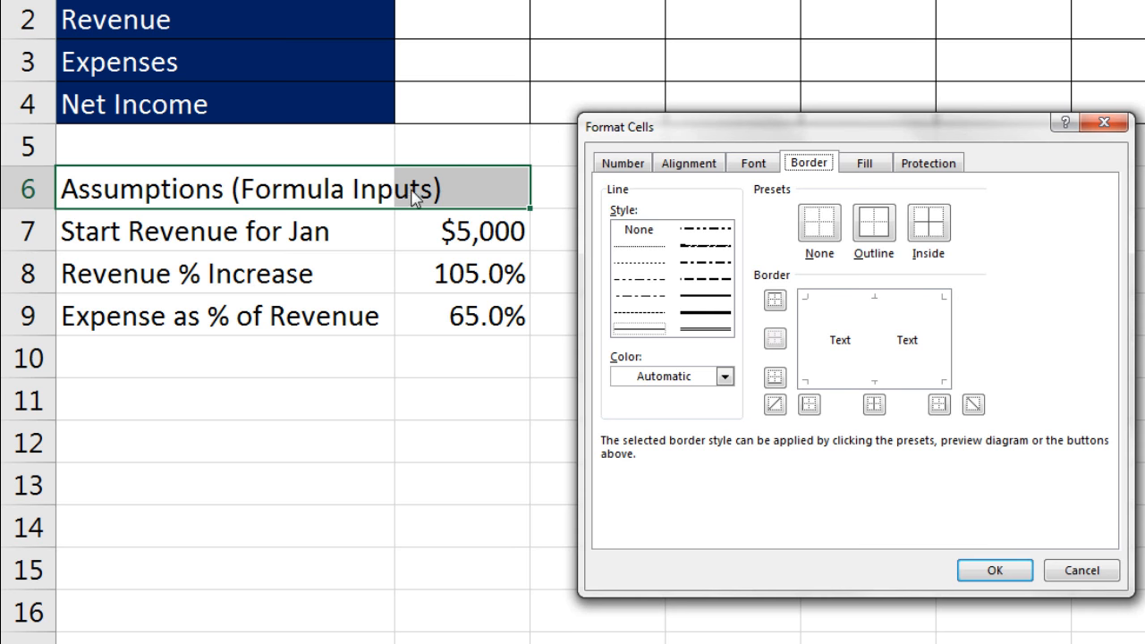
{"action": "left_click", "coordinate": [877, 224]}
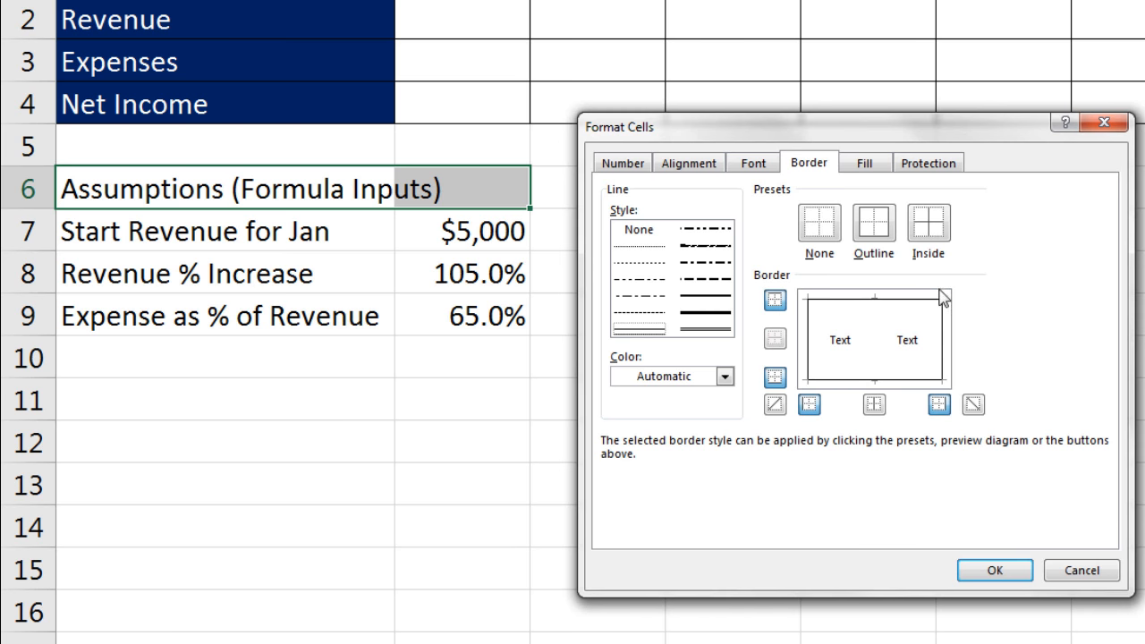
{"action": "left_click", "coordinate": [632, 167]}
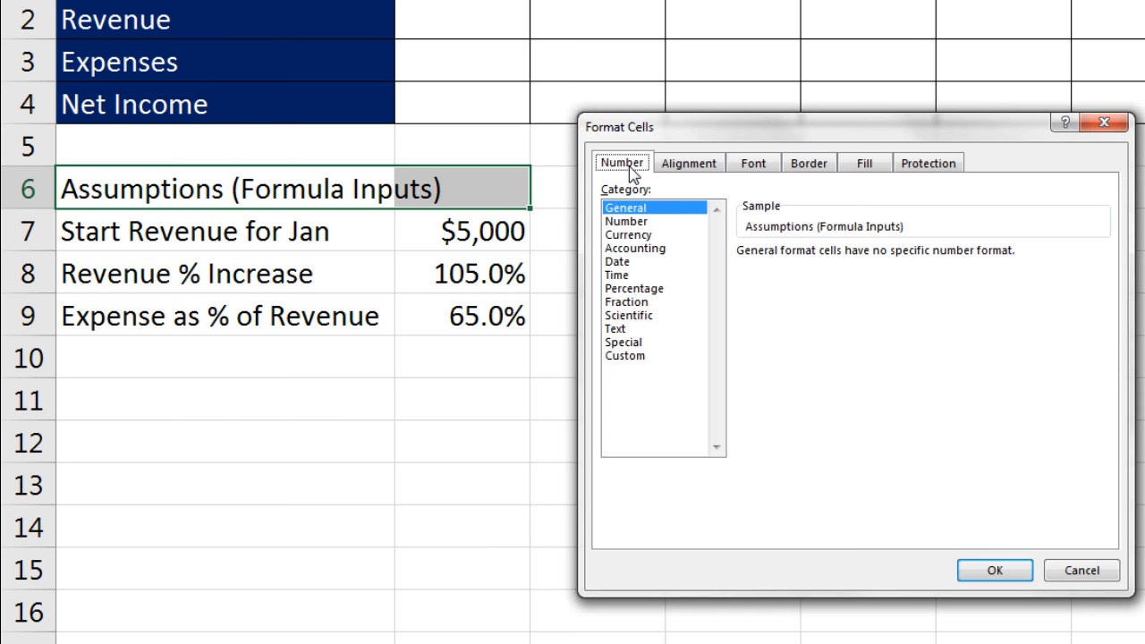
{"action": "left_click", "coordinate": [681, 161]}
{"action": "left_click", "coordinate": [762, 167]}
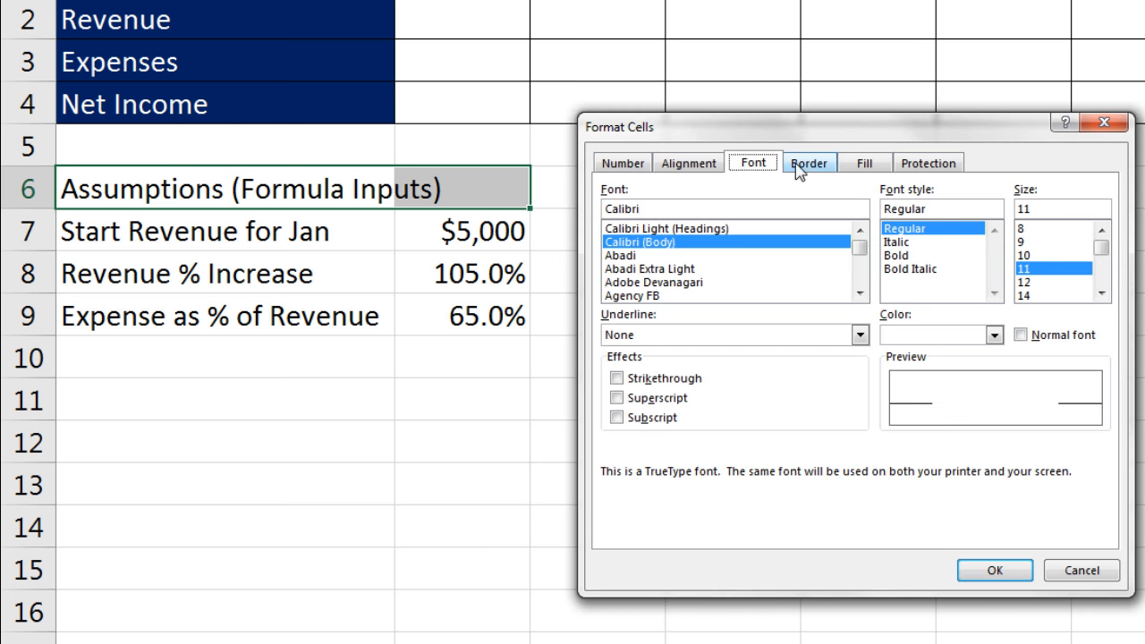
{"action": "left_click", "coordinate": [797, 165]}
{"action": "left_click", "coordinate": [881, 164]}
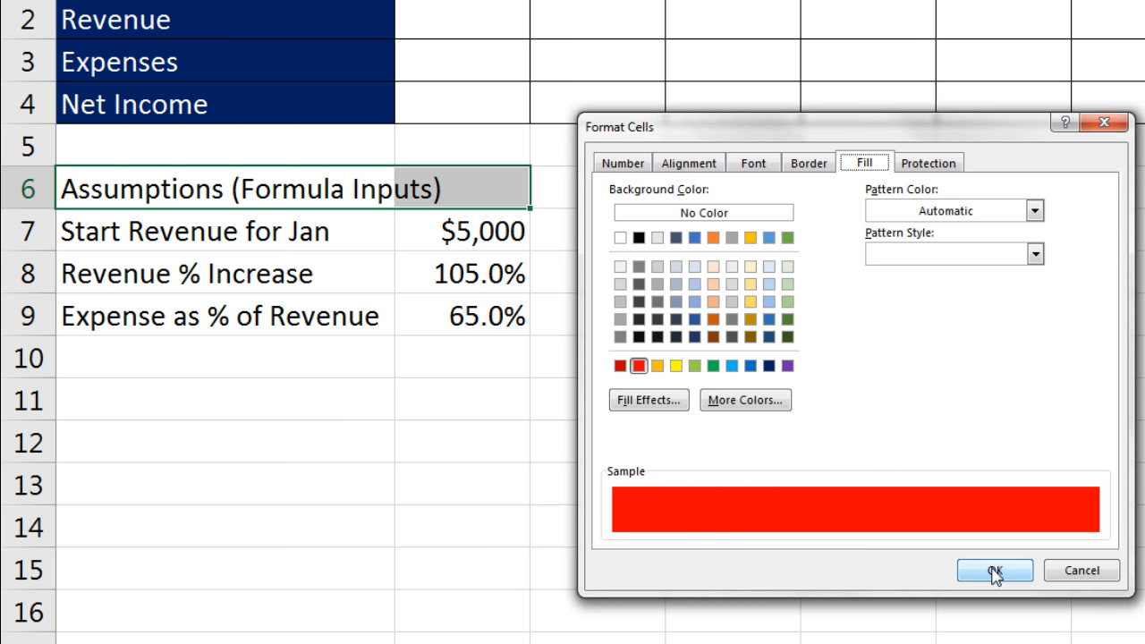
{"action": "key", "text": "Return"}
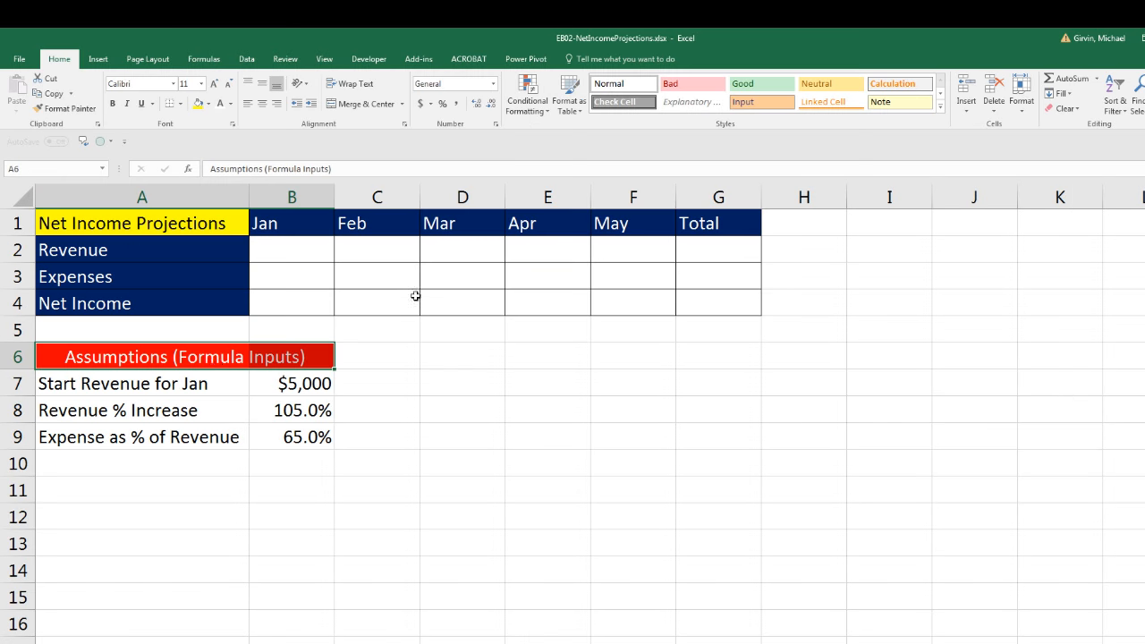
Step: Apply All Borders to the assumption labels and values in A7:B9
{"action": "left_click_drag", "start_coordinate": [157, 383], "coordinate": [282, 436]}
{"action": "right_click", "coordinate": [283, 437]}
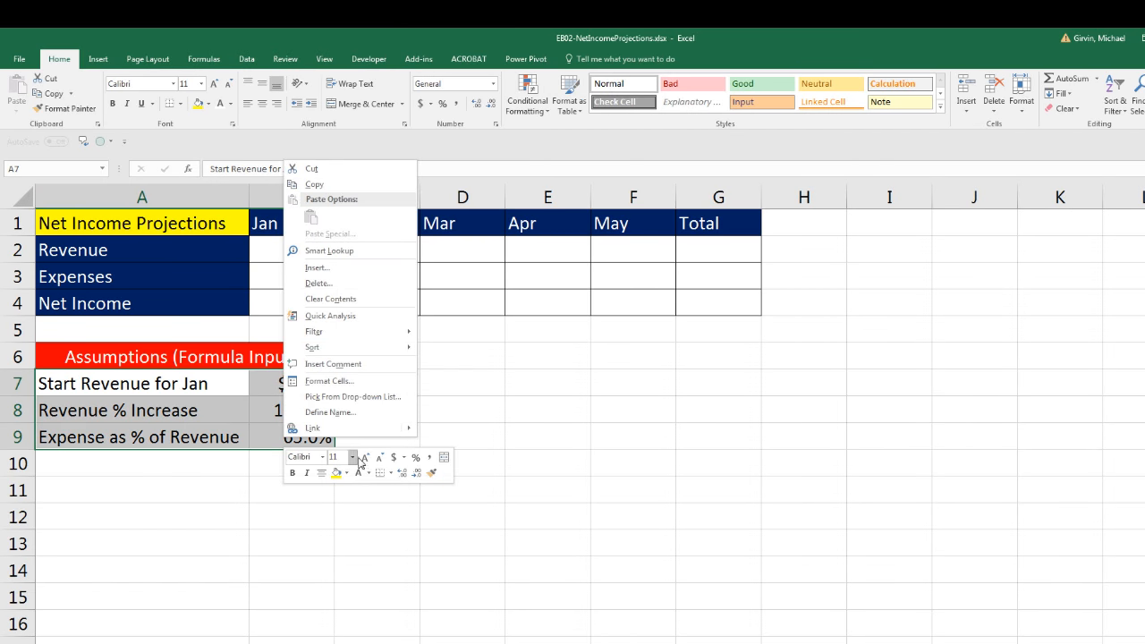
{"action": "left_click", "coordinate": [393, 474]}
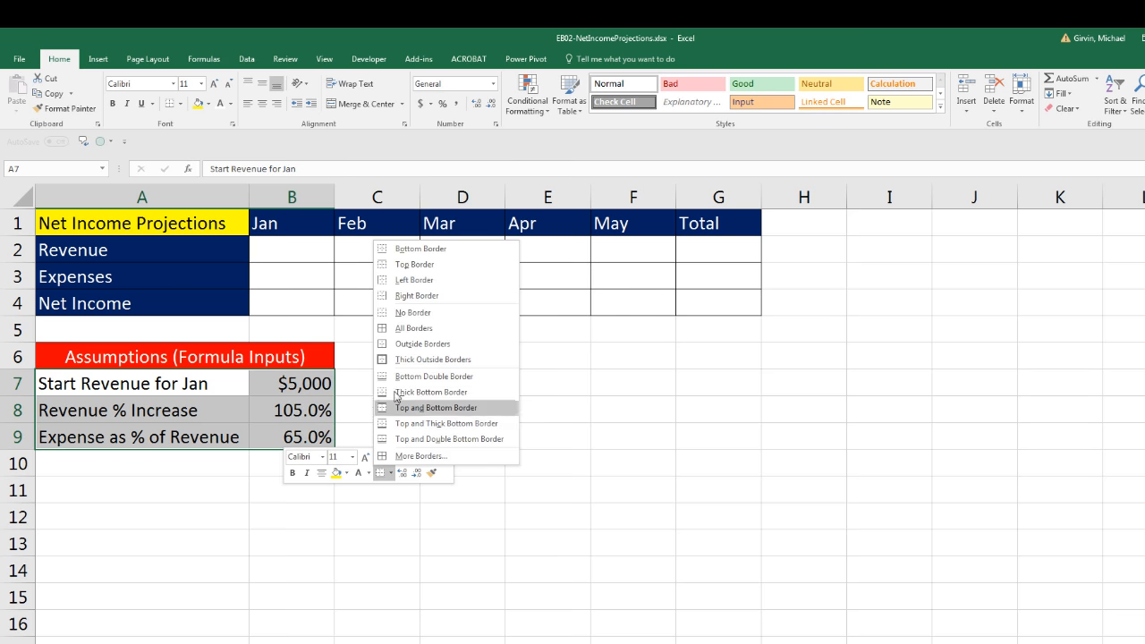
{"action": "left_click", "coordinate": [386, 335]}
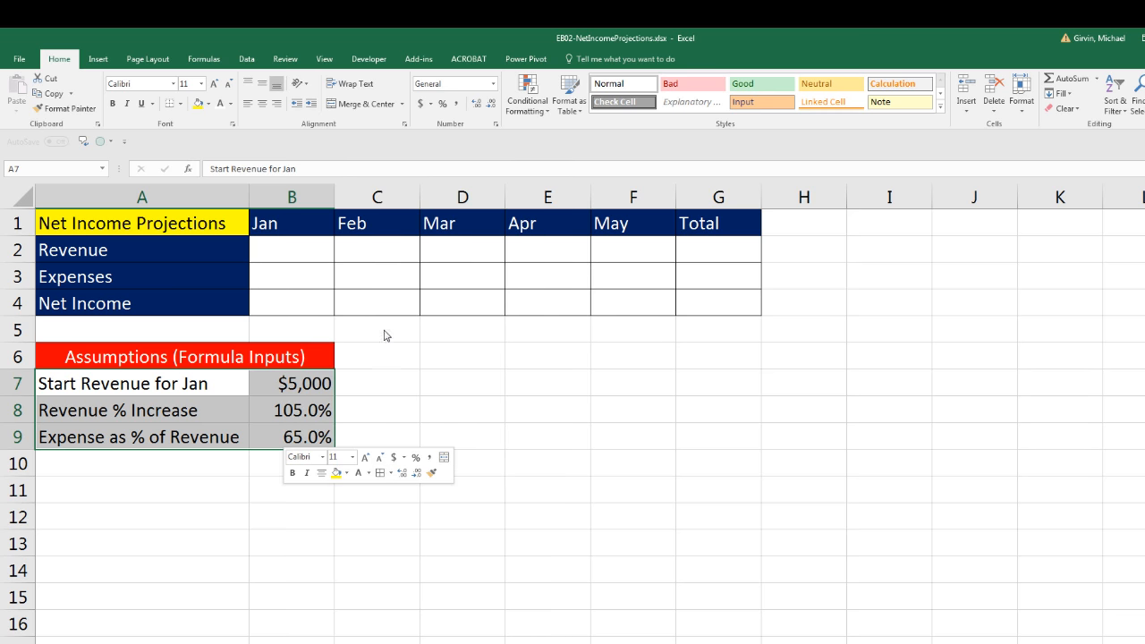
{"action": "left_click", "coordinate": [387, 375]}
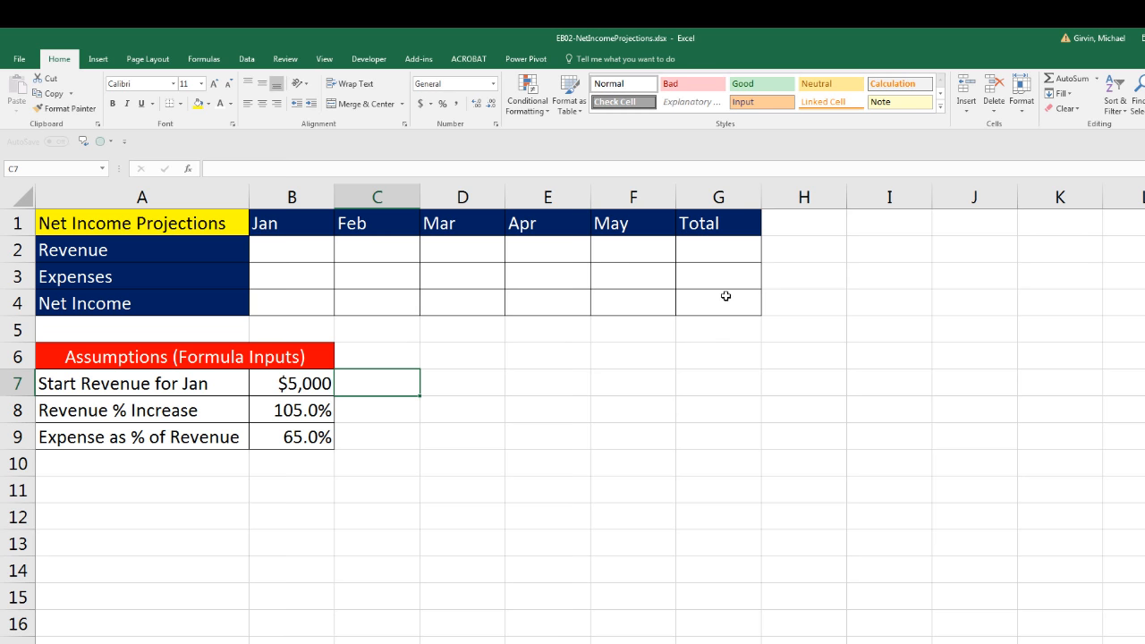
Step: Enter the formula =B7 in B2 to link January's revenue to the start revenue assumption
{"action": "left_click", "coordinate": [291, 251]}
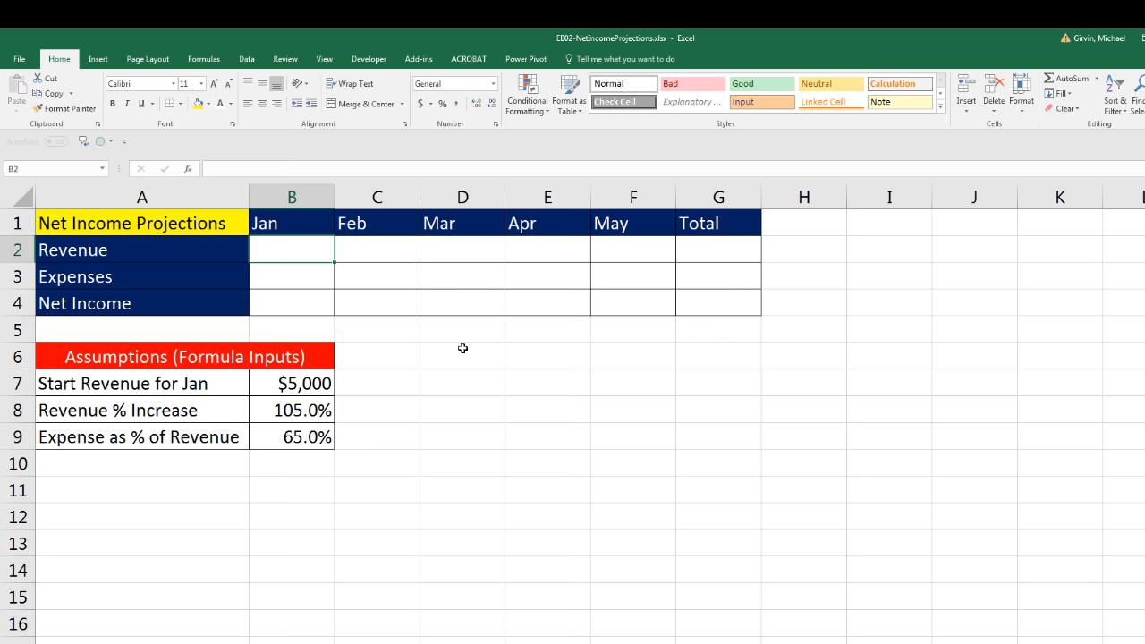
{"action": "type", "text": "="}
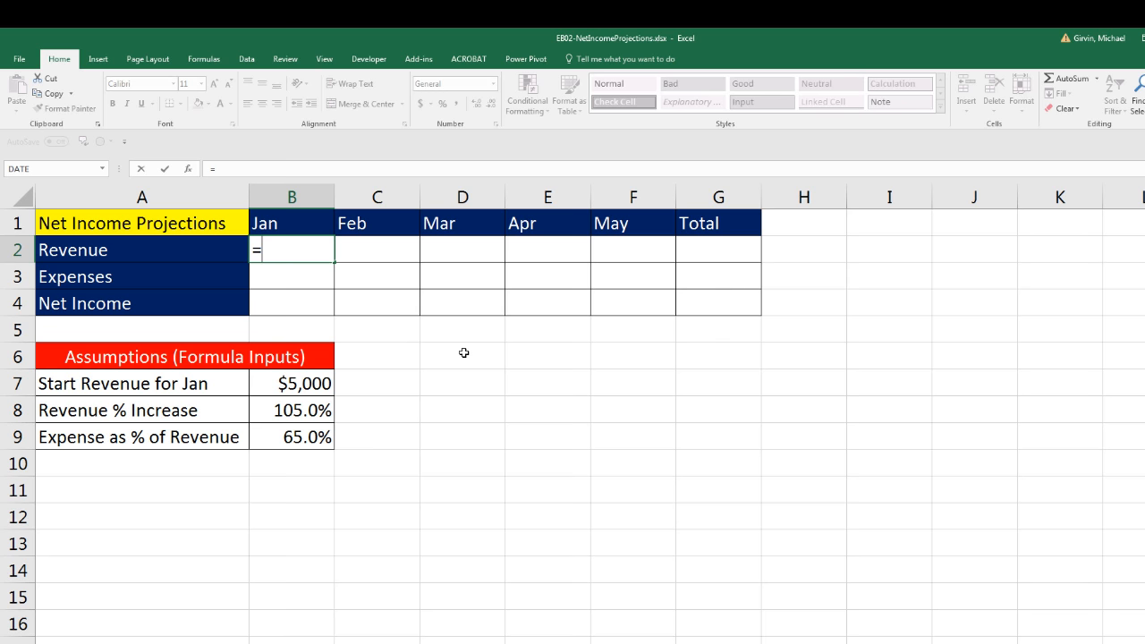
{"action": "left_click", "coordinate": [298, 385]}
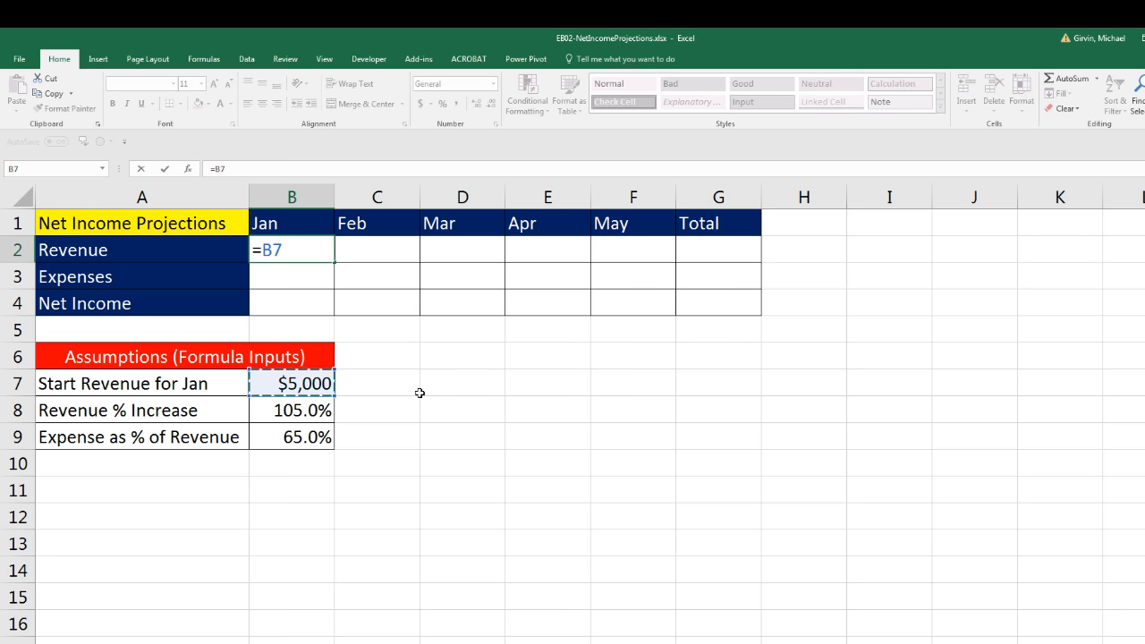
{"action": "key", "text": "Tab"}
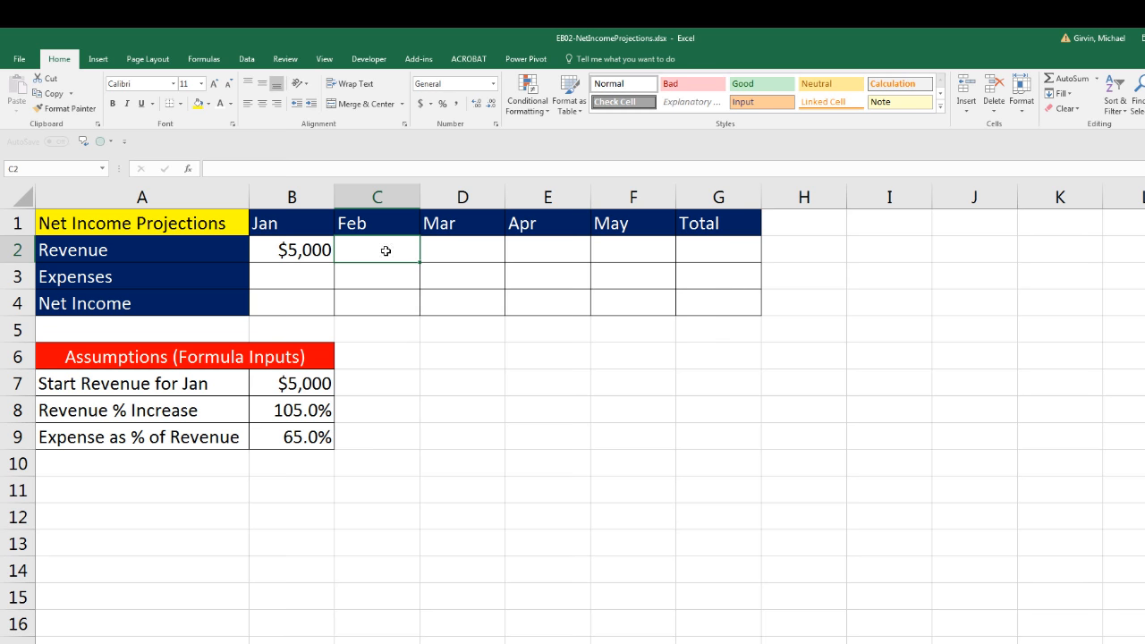
Step: Enter the formula =B2*B8 in C2 to calculate February's revenue from January's revenue and the increase rate
{"action": "left_click", "coordinate": [459, 248]}
{"action": "left_click", "coordinate": [548, 247]}
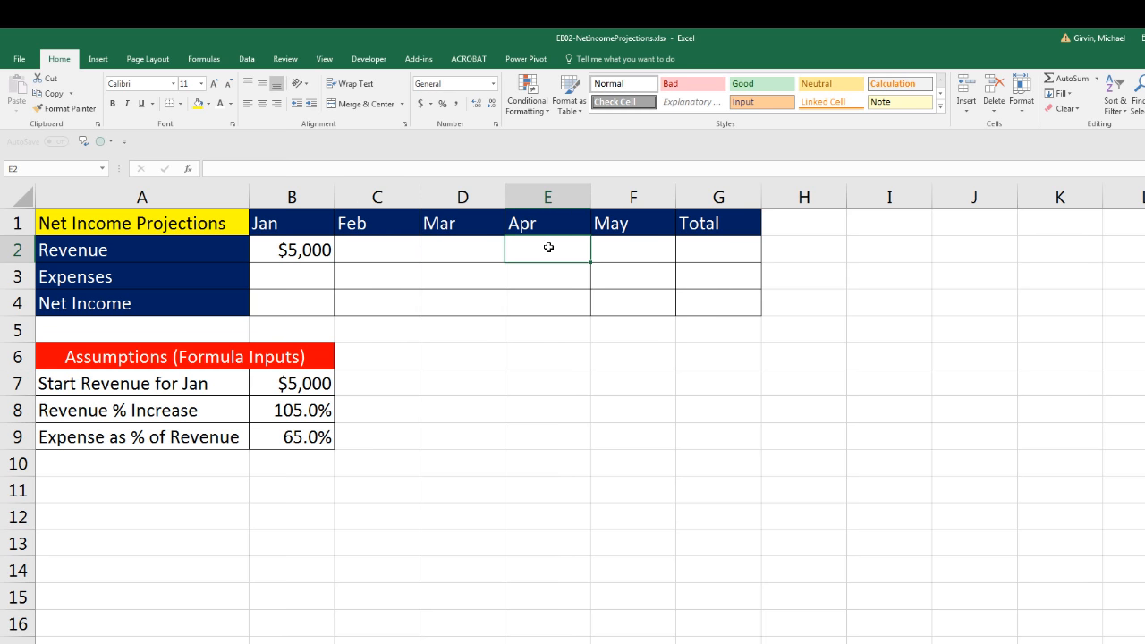
{"action": "left_click", "coordinate": [390, 247]}
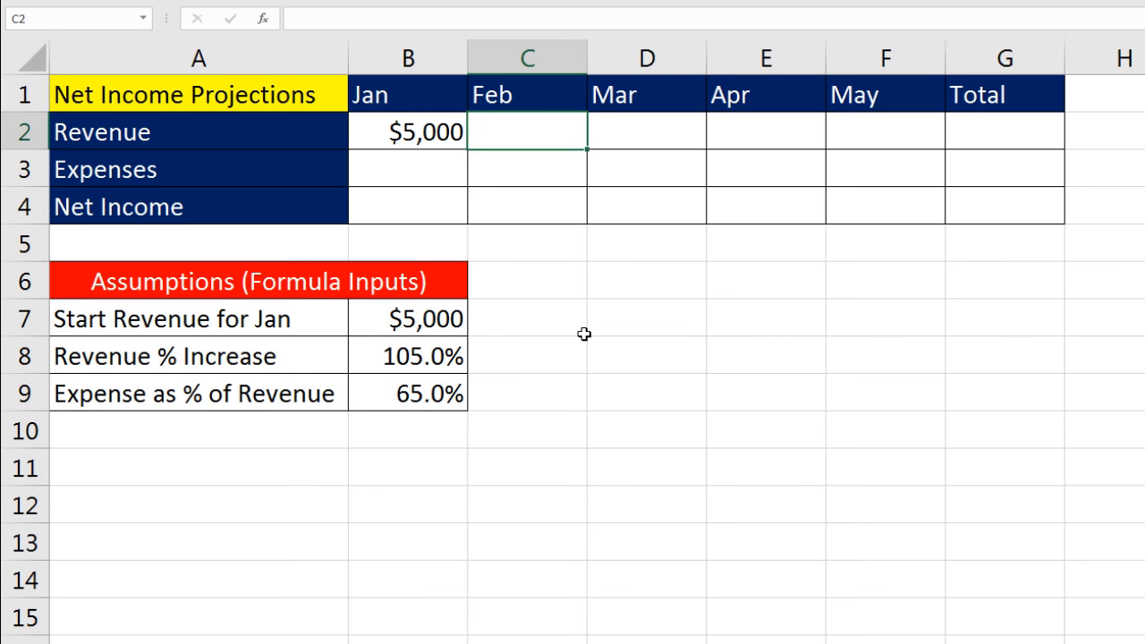
{"action": "type", "text": "="}
{"action": "key", "text": "Left"}
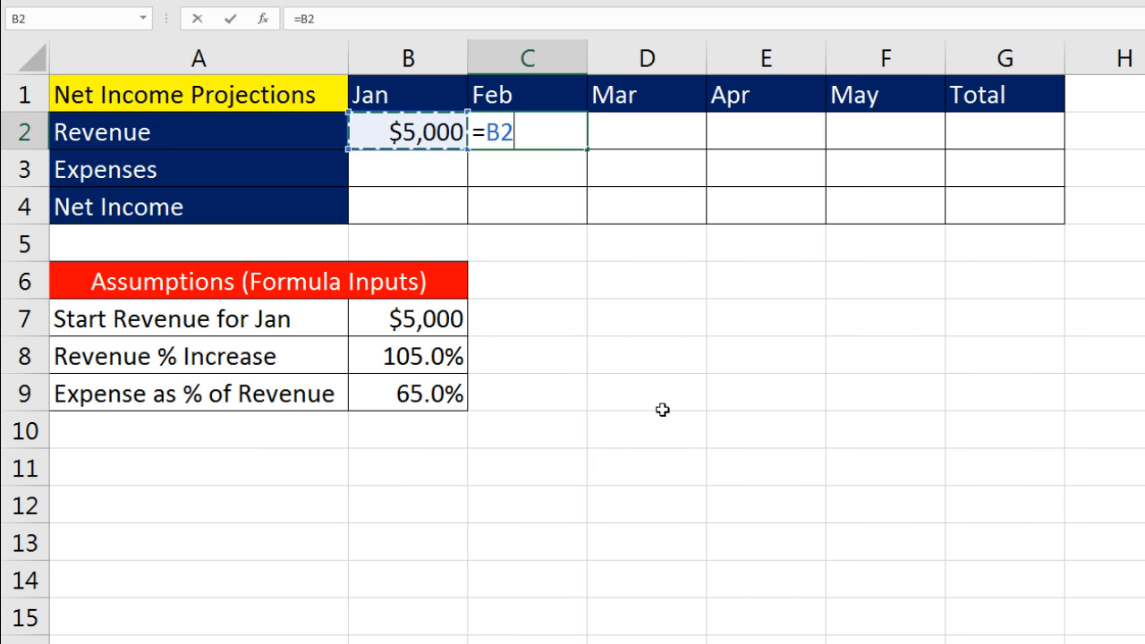
{"action": "type", "text": "*"}
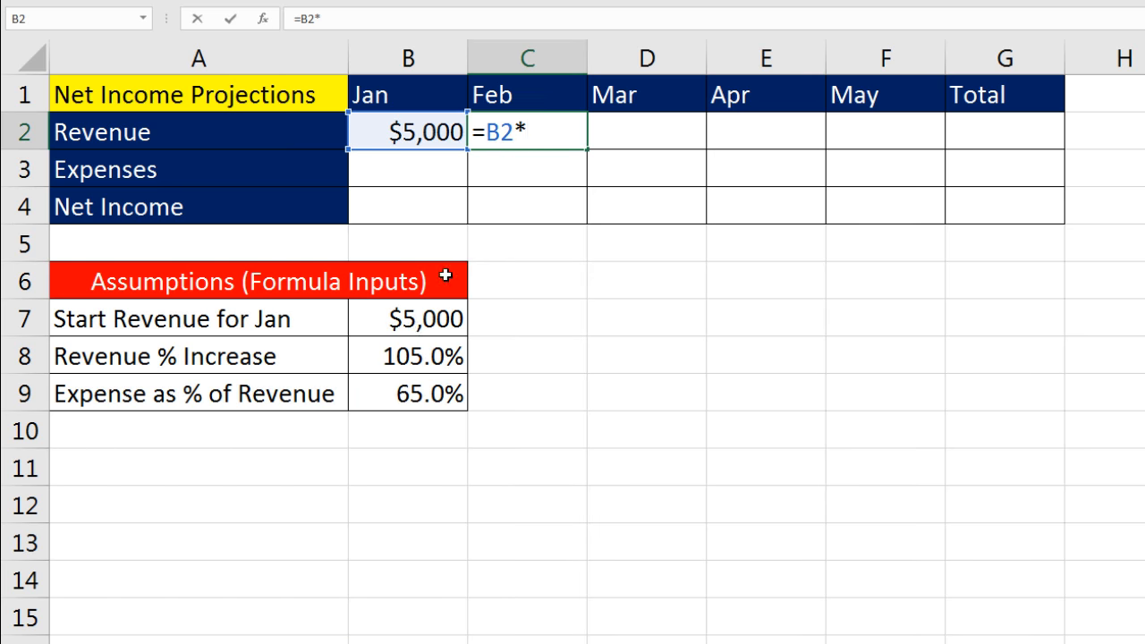
{"action": "left_click", "coordinate": [408, 354]}
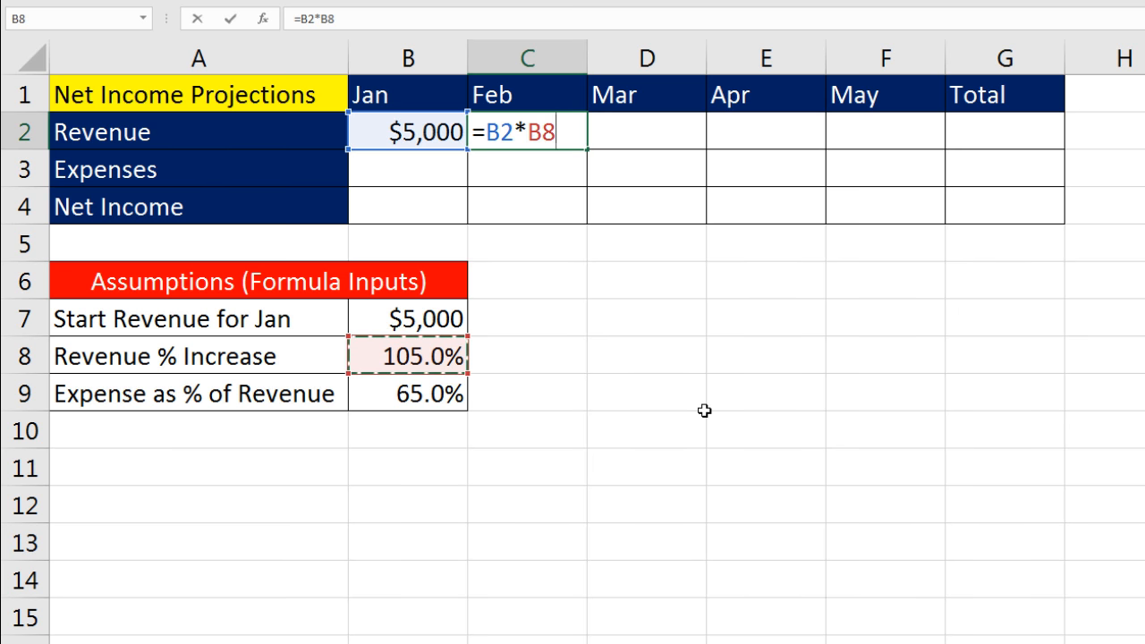
{"action": "key", "text": "ctrl+Return"}
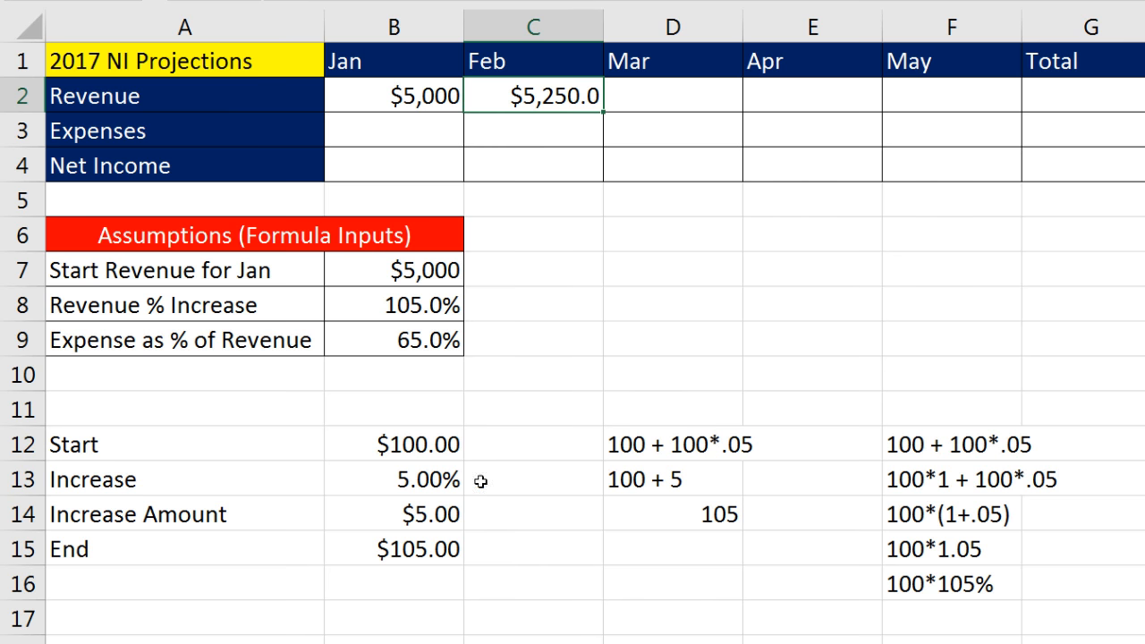
Step: Inspect the formulas behind the Increase Amount in B14 and the End value in B15 without changing them
{"action": "double_click", "coordinate": [422, 515]}
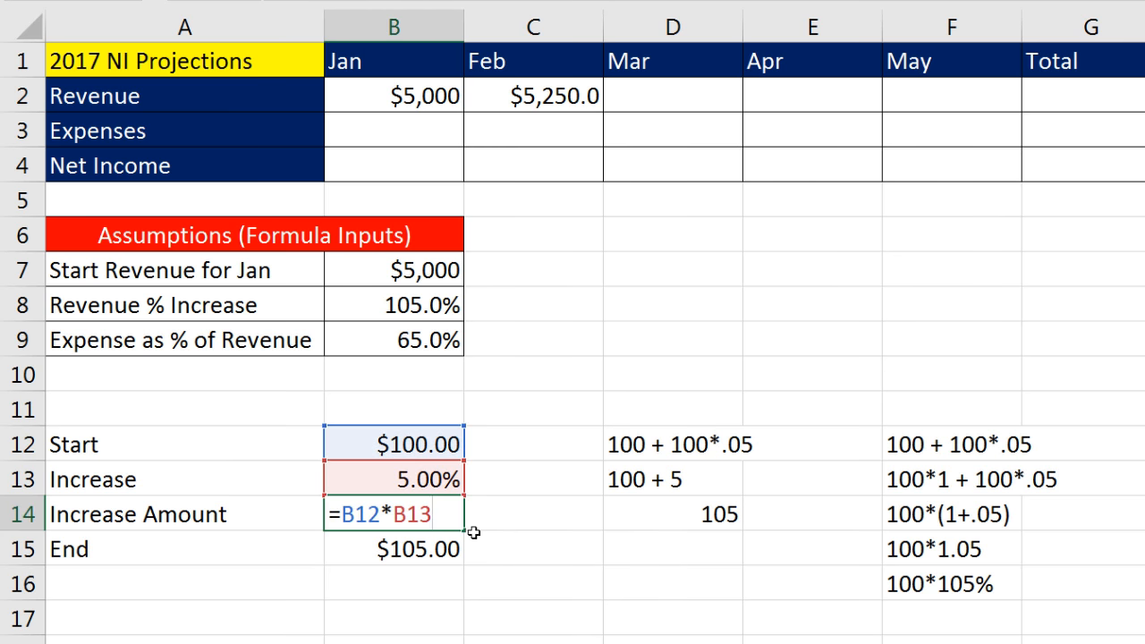
{"action": "key", "text": "Escape"}
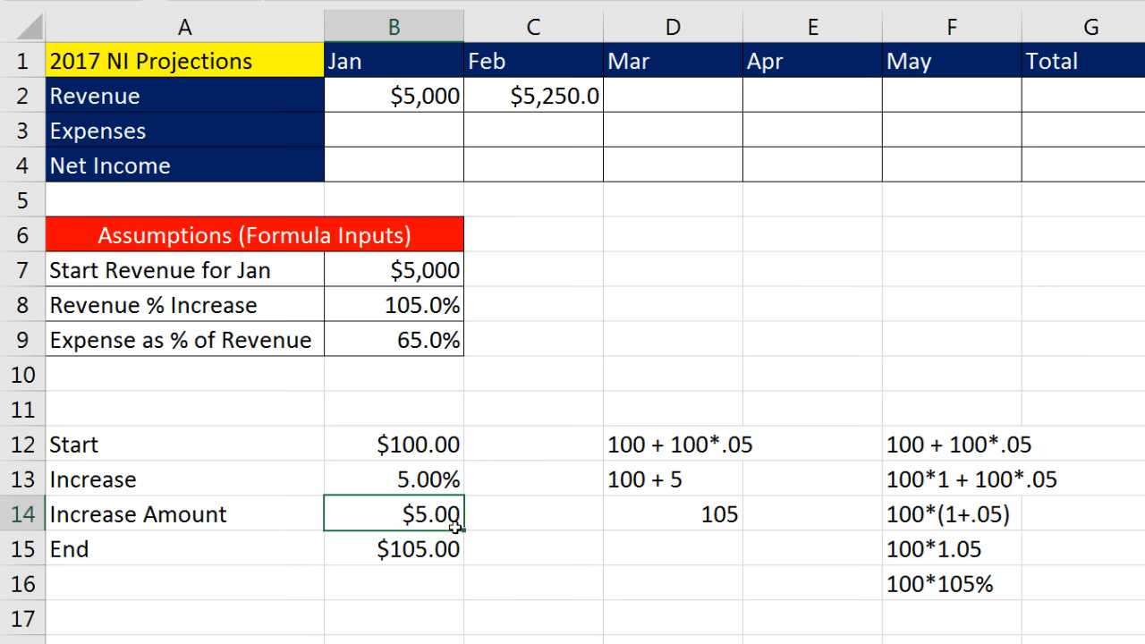
{"action": "left_click", "coordinate": [445, 559]}
{"action": "key", "text": "F2"}
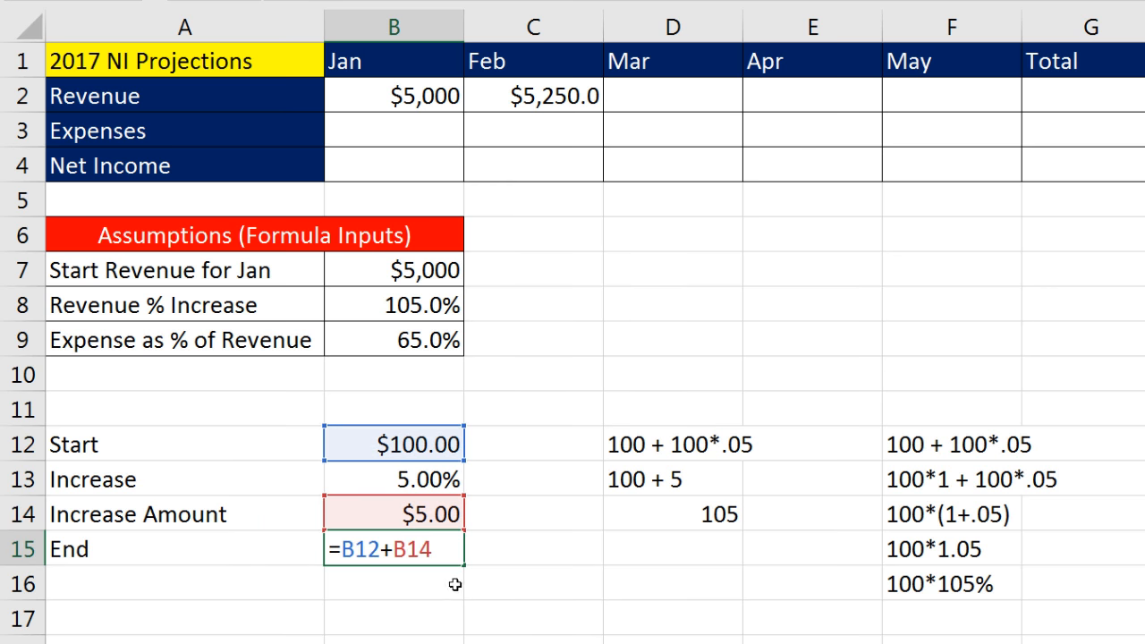
{"action": "key", "text": "Escape"}
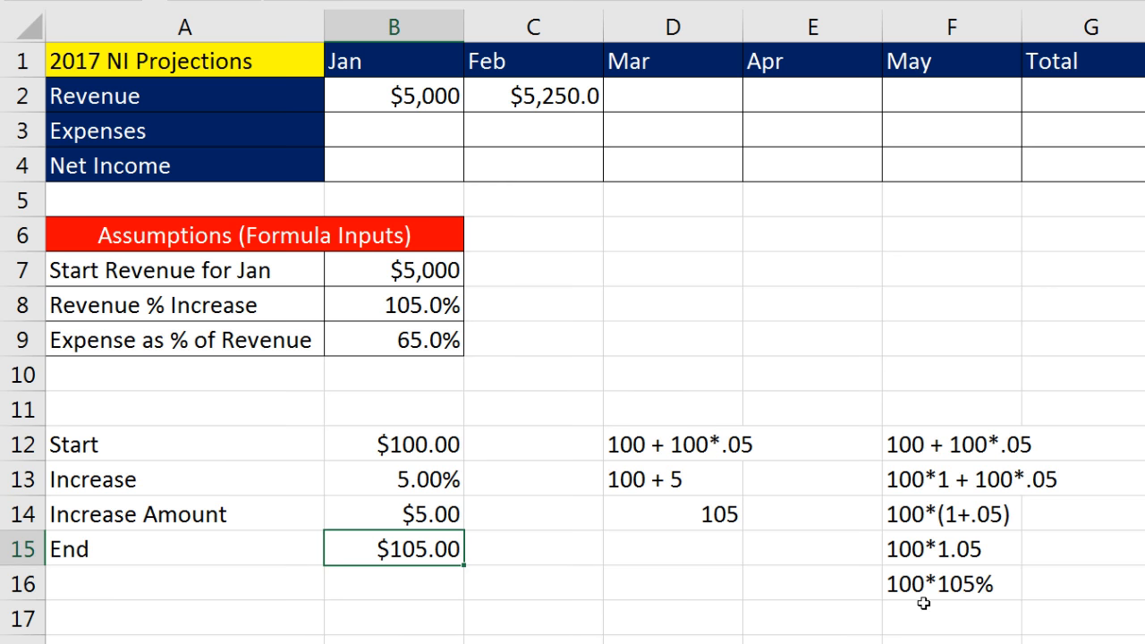
Step: Make the reference to the revenue increase rate absolute in C2 so the formula is =B2*$B$8
{"action": "left_click", "coordinate": [433, 304]}
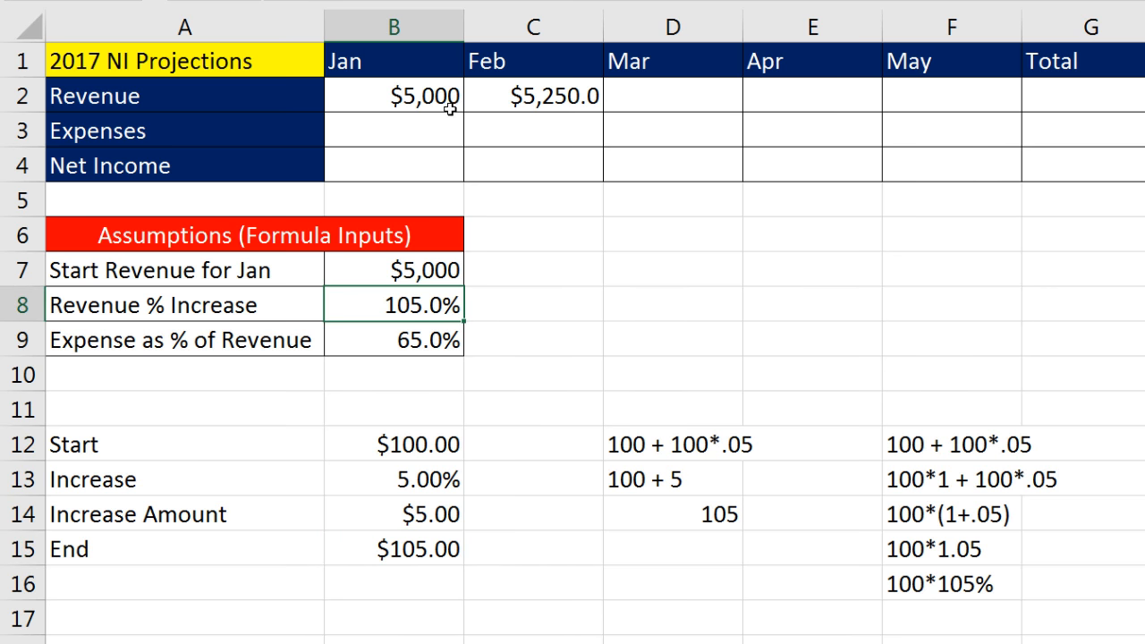
{"action": "left_click", "coordinate": [531, 98]}
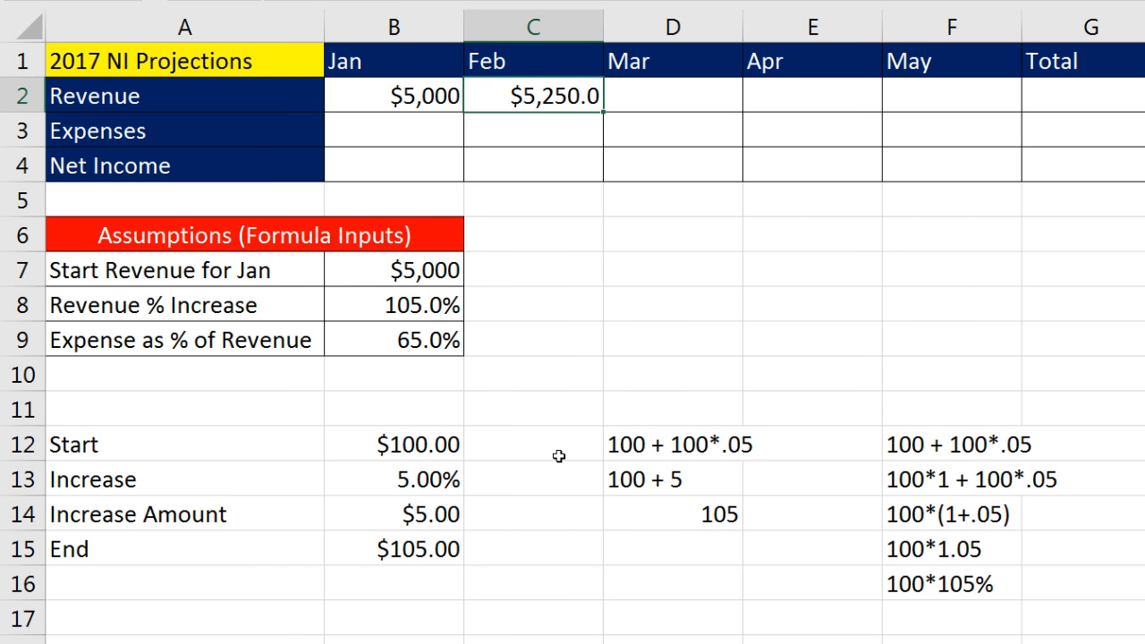
{"action": "key", "text": "F2"}
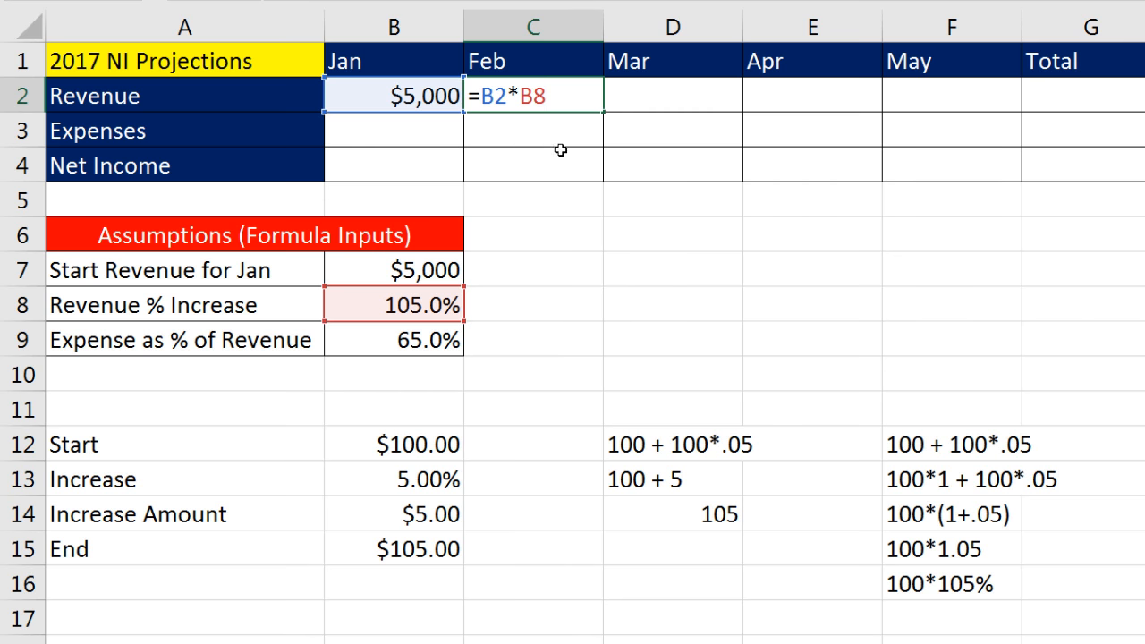
{"action": "key", "text": "F4"}
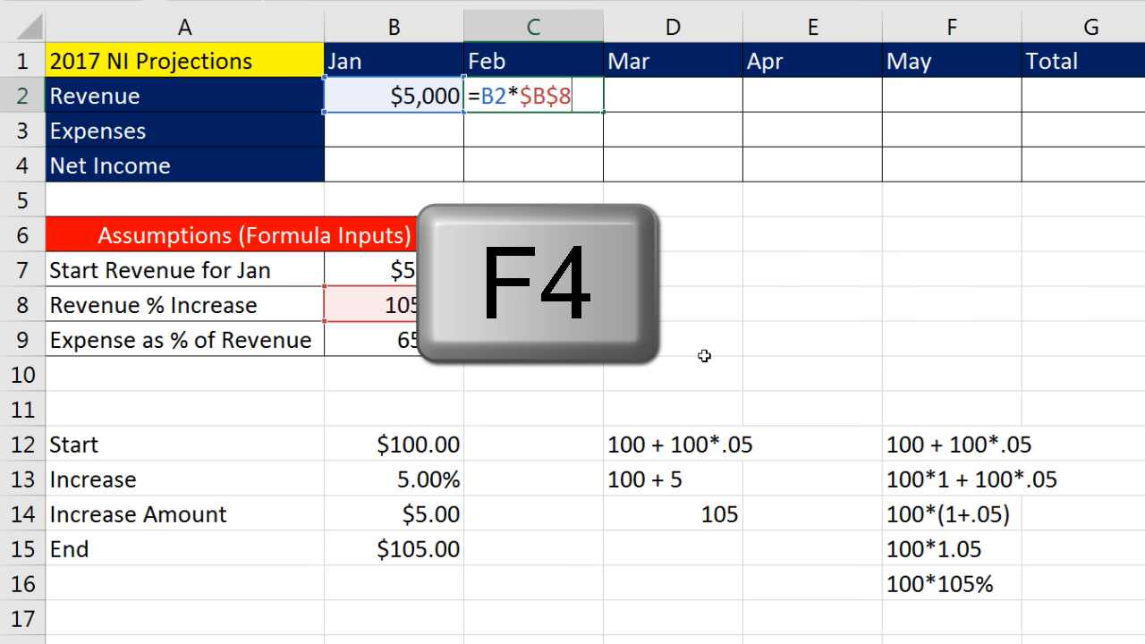
{"action": "key", "text": "ctrl+Return"}
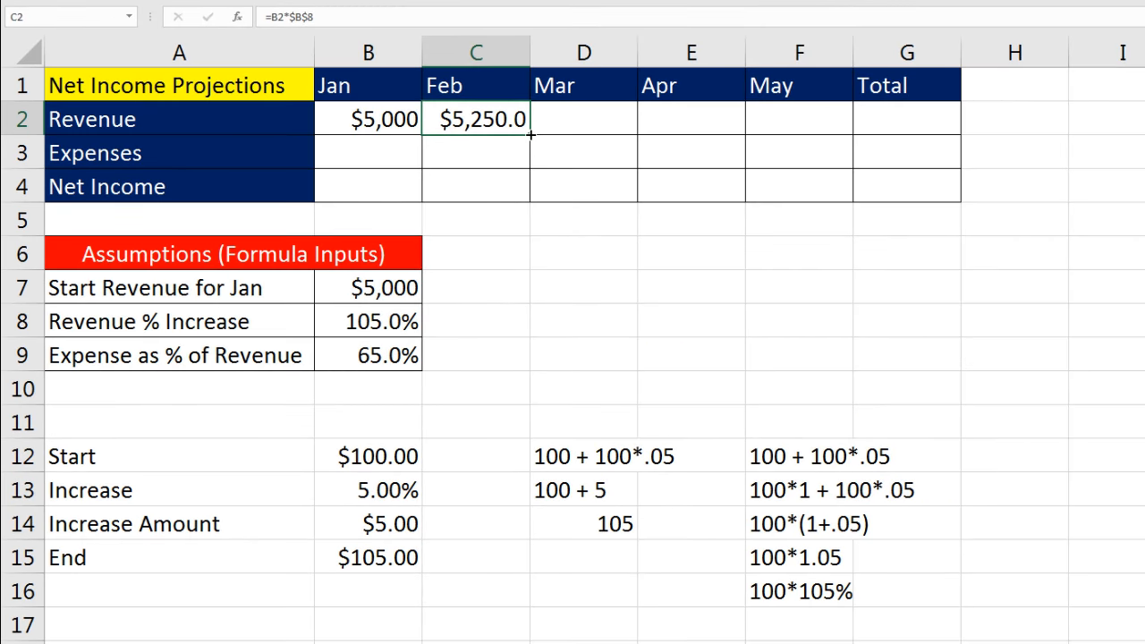
Step: Fill February's revenue formula across to May in D2:F2 and check the cell references in F2
{"action": "left_click_drag", "start_coordinate": [530, 134], "coordinate": [828, 128]}
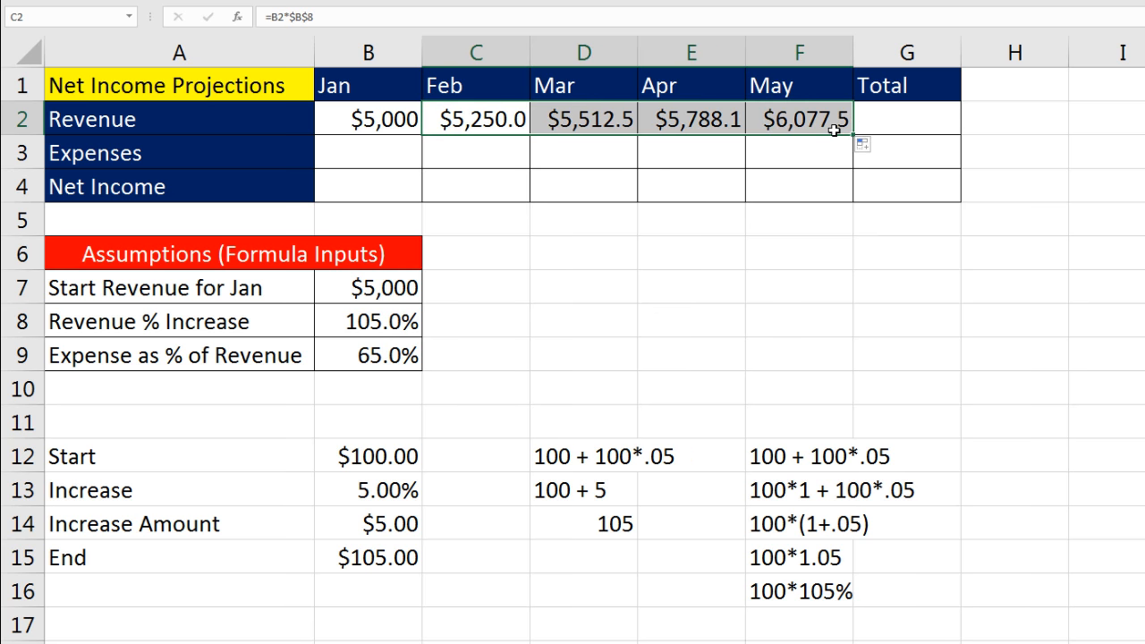
{"action": "left_click", "coordinate": [799, 118]}
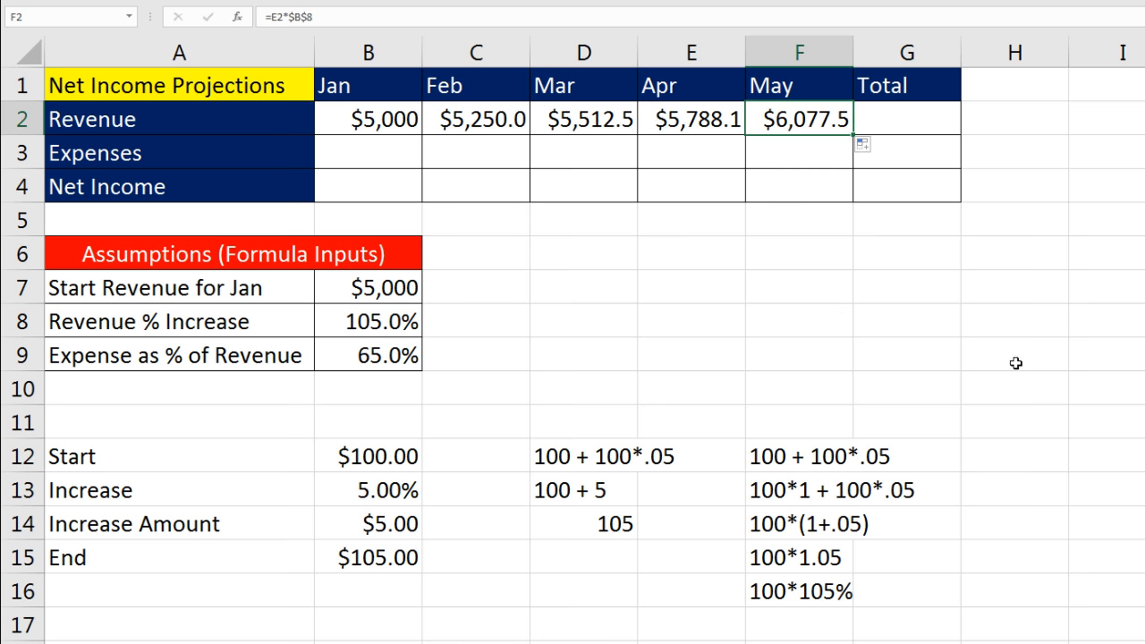
{"action": "key", "text": "F2"}
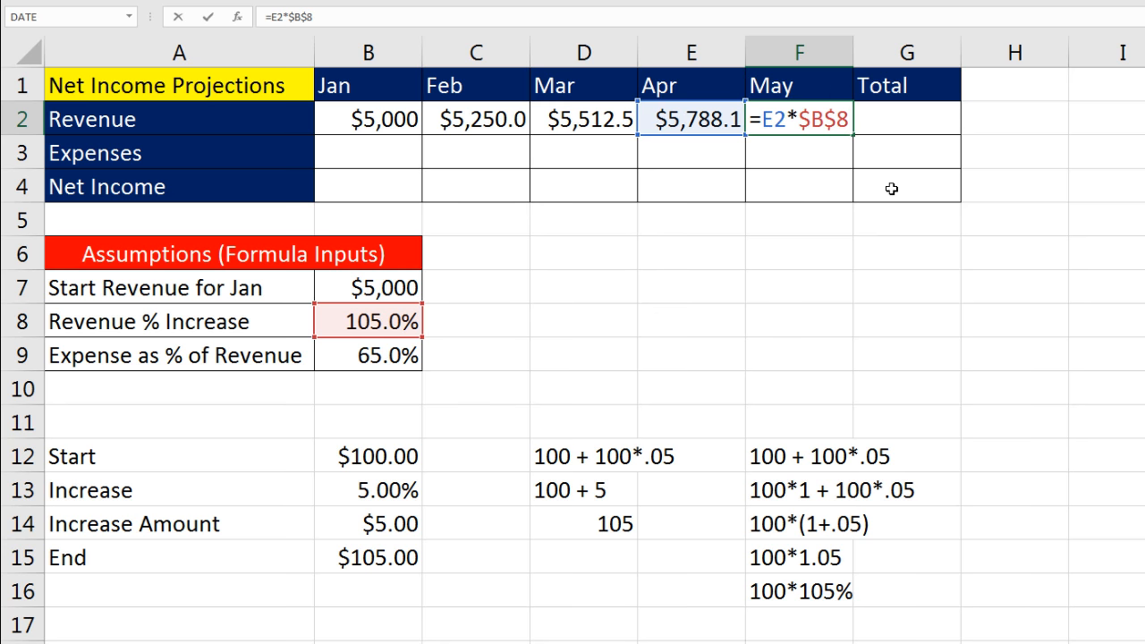
{"action": "key", "text": "Tab"}
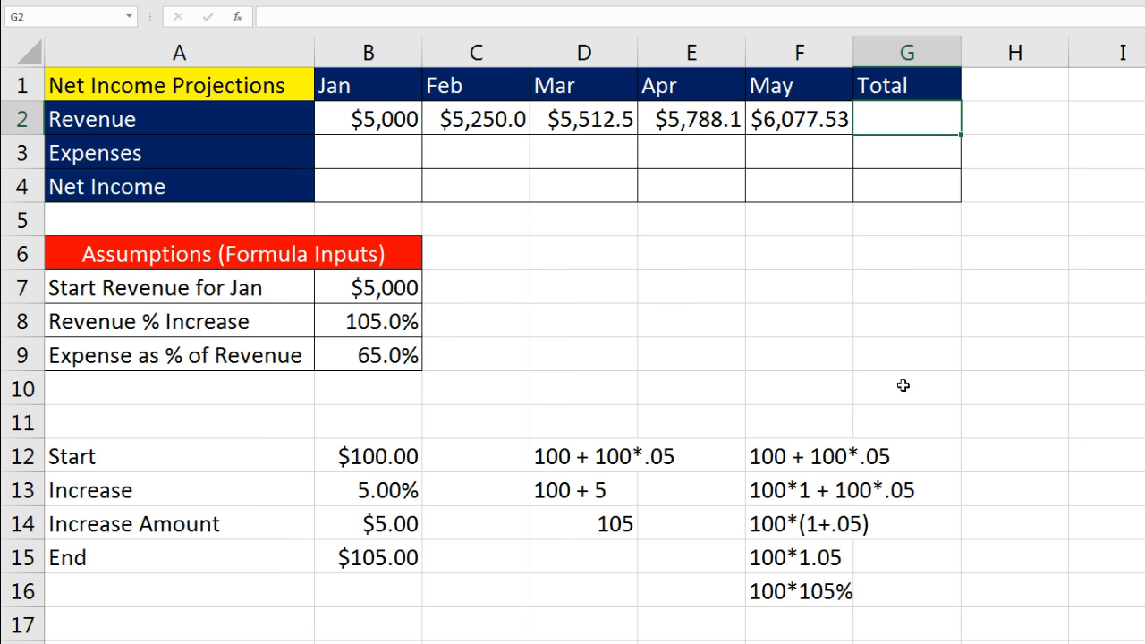
Step: Total the January to May revenue in G2 with AutoSum, using =SUM(B2:F2)
{"action": "key", "text": "alt+equal"}
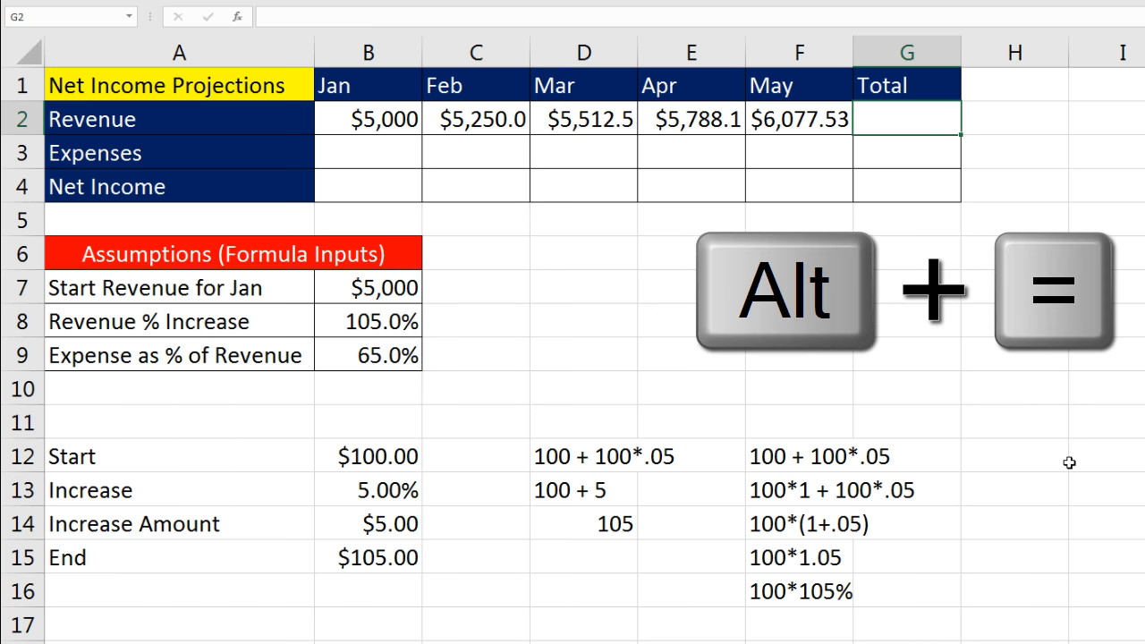
{"action": "key", "text": "alt+equal"}
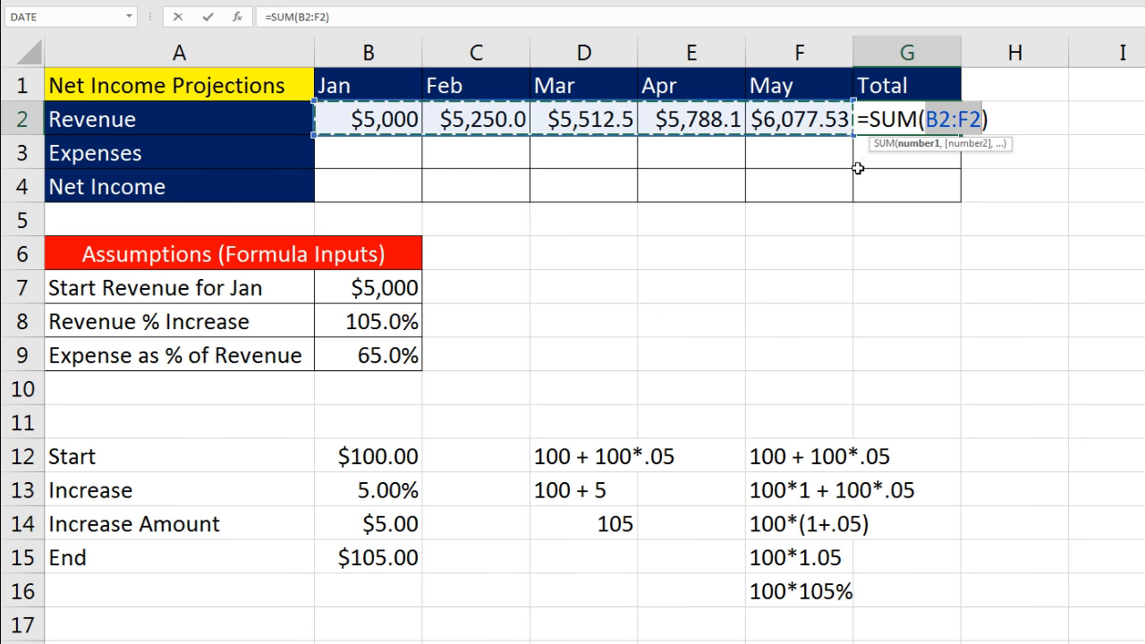
{"action": "key", "text": "Return"}
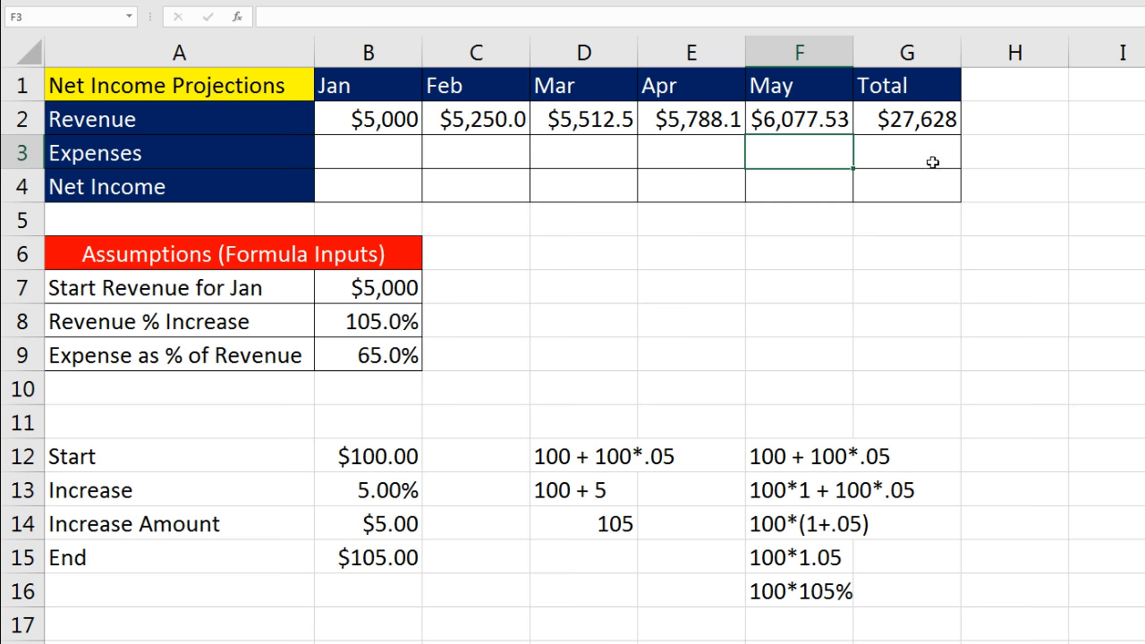
Step: Test a January start revenue of 6500 in B7 and undo the change
{"action": "left_click", "coordinate": [370, 288]}
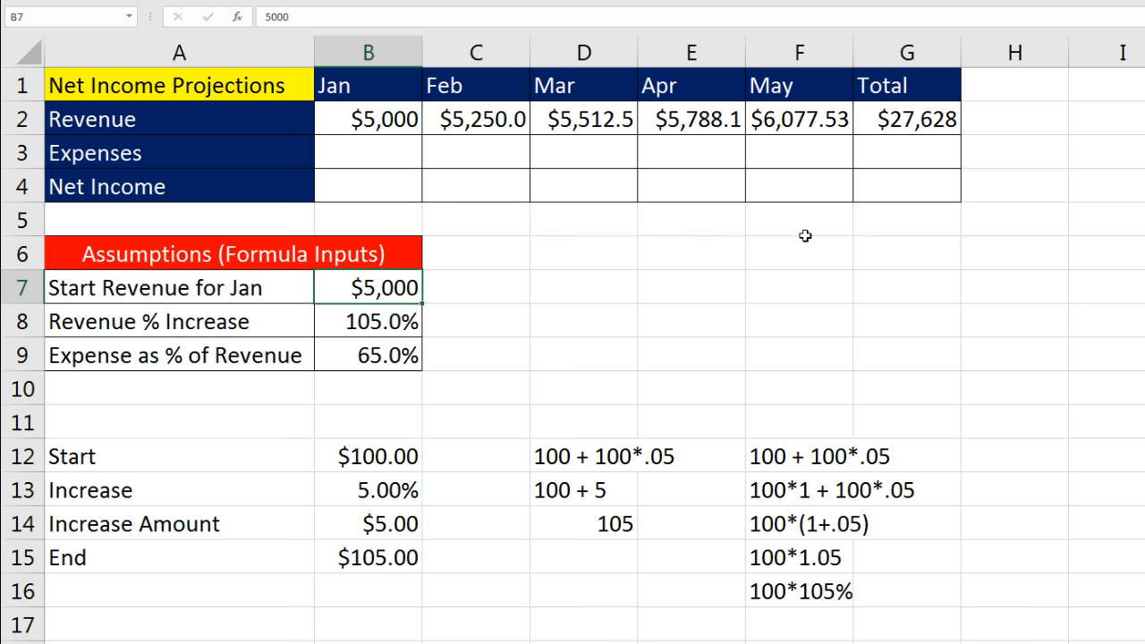
{"action": "type", "text": "6500"}
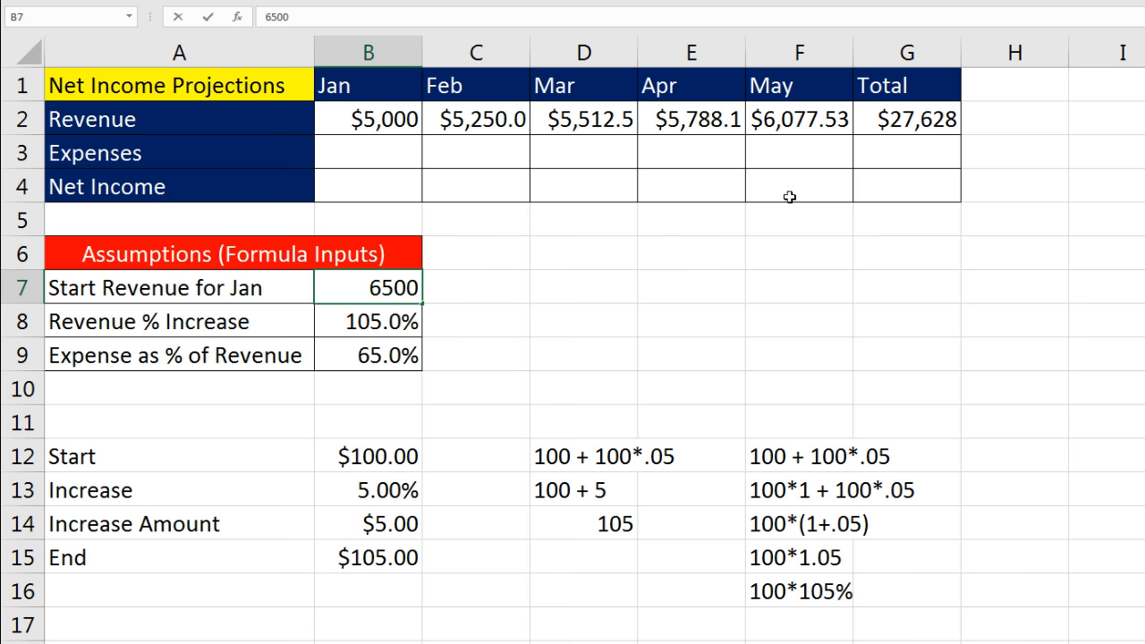
{"action": "key", "text": "Return"}
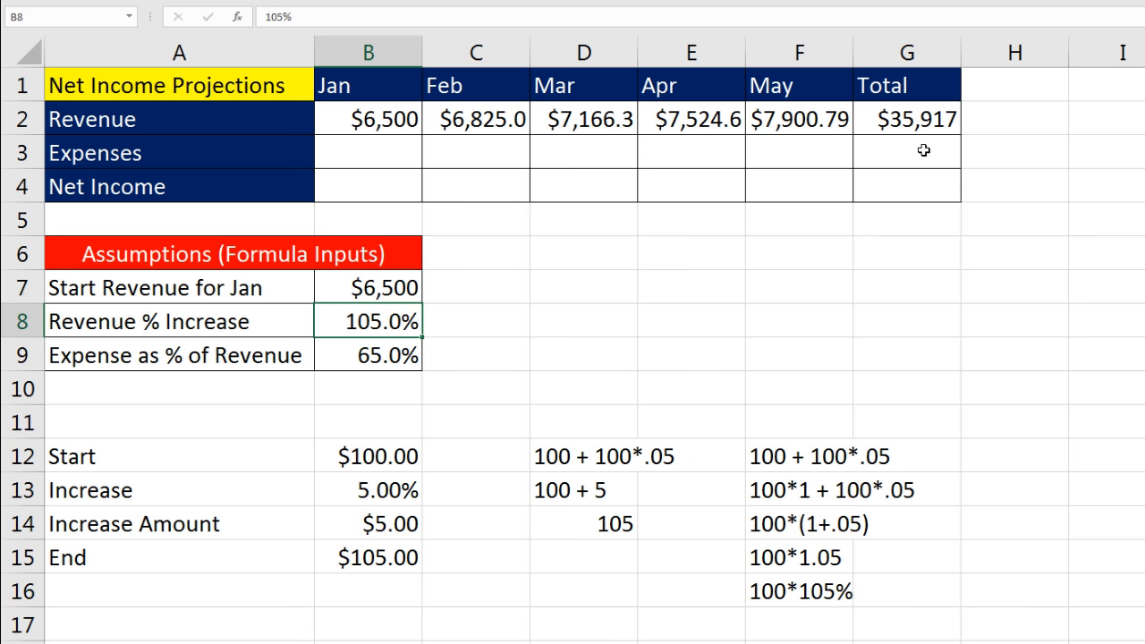
{"action": "key", "text": "ctrl+z"}
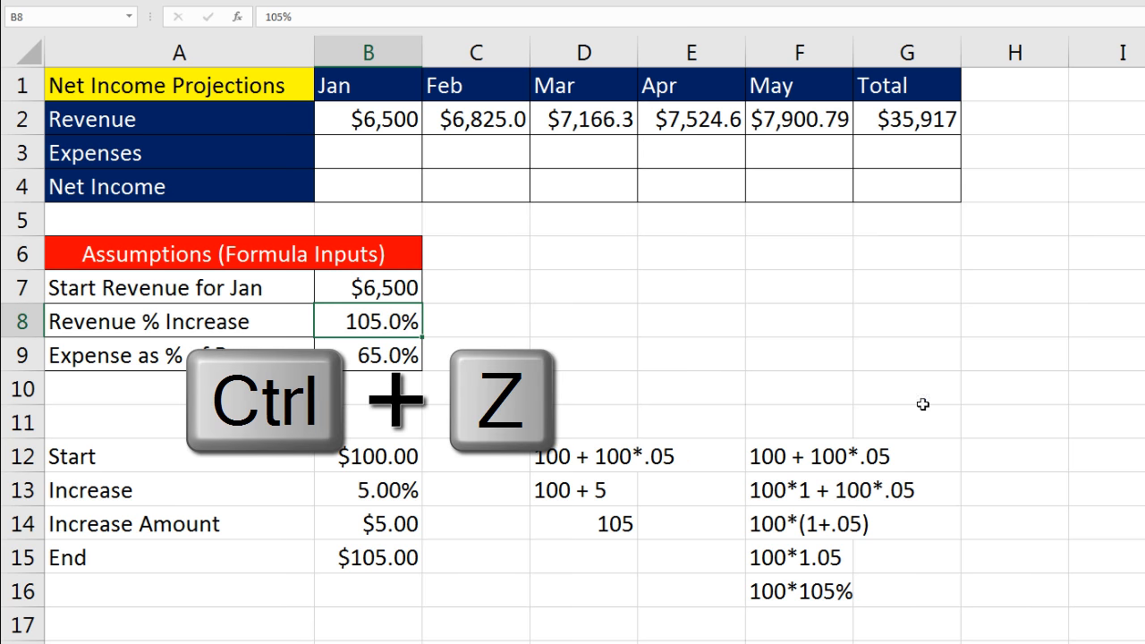
{"action": "key", "text": "ctrl+z"}
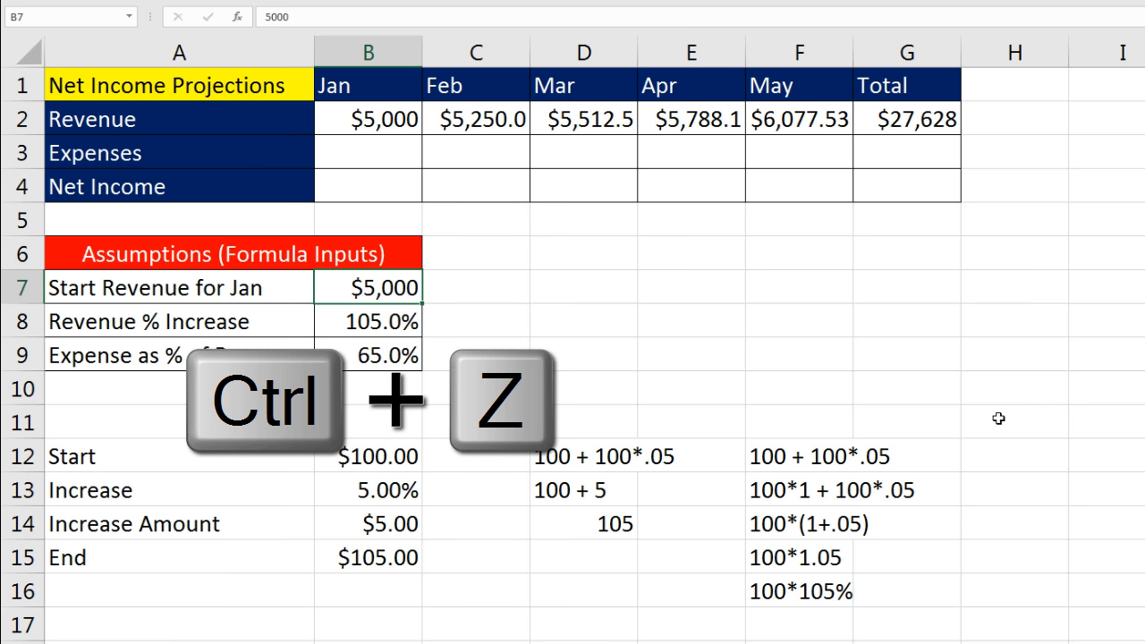
Step: Test a revenue increase rate of 106% in B8 and undo the change
{"action": "left_click", "coordinate": [356, 322]}
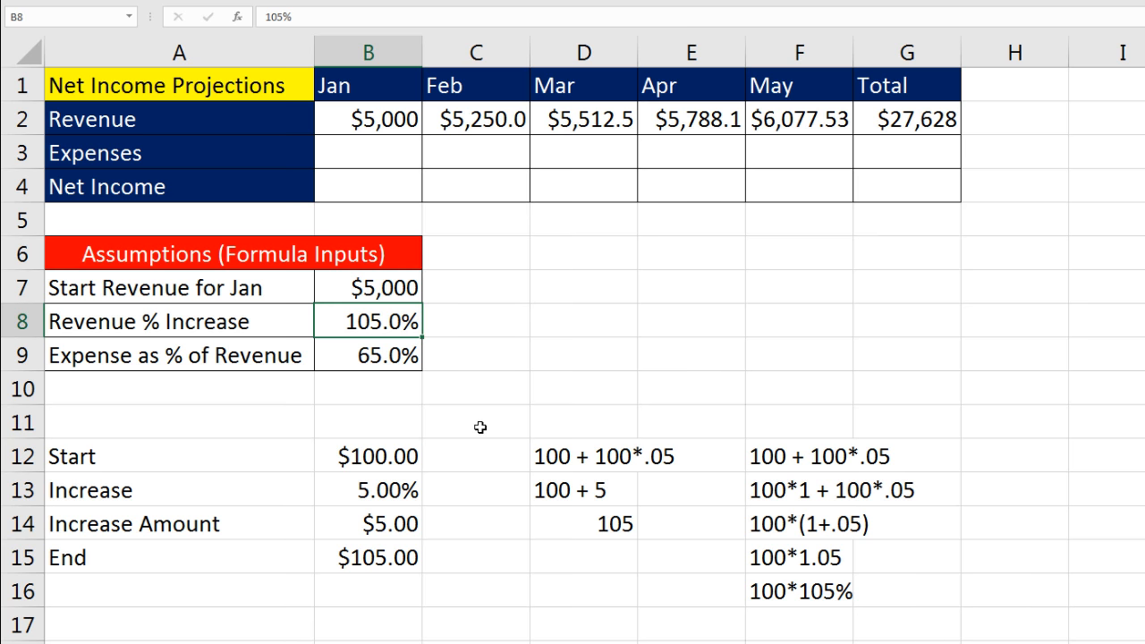
{"action": "type", "text": "10"}
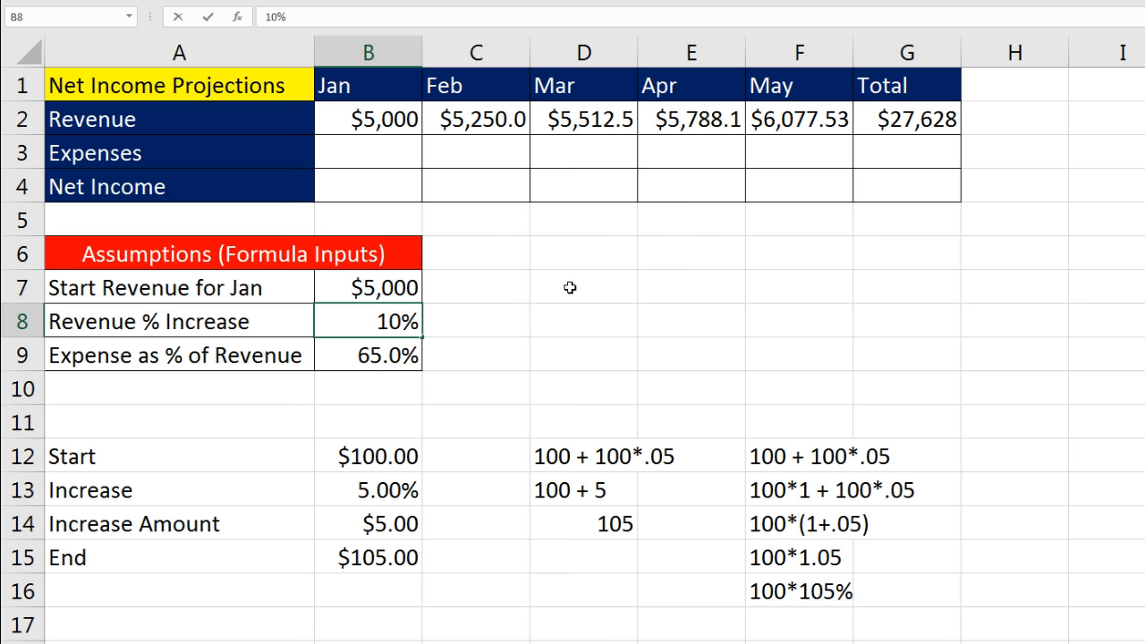
{"action": "type", "text": "6"}
{"action": "key", "text": "Return"}
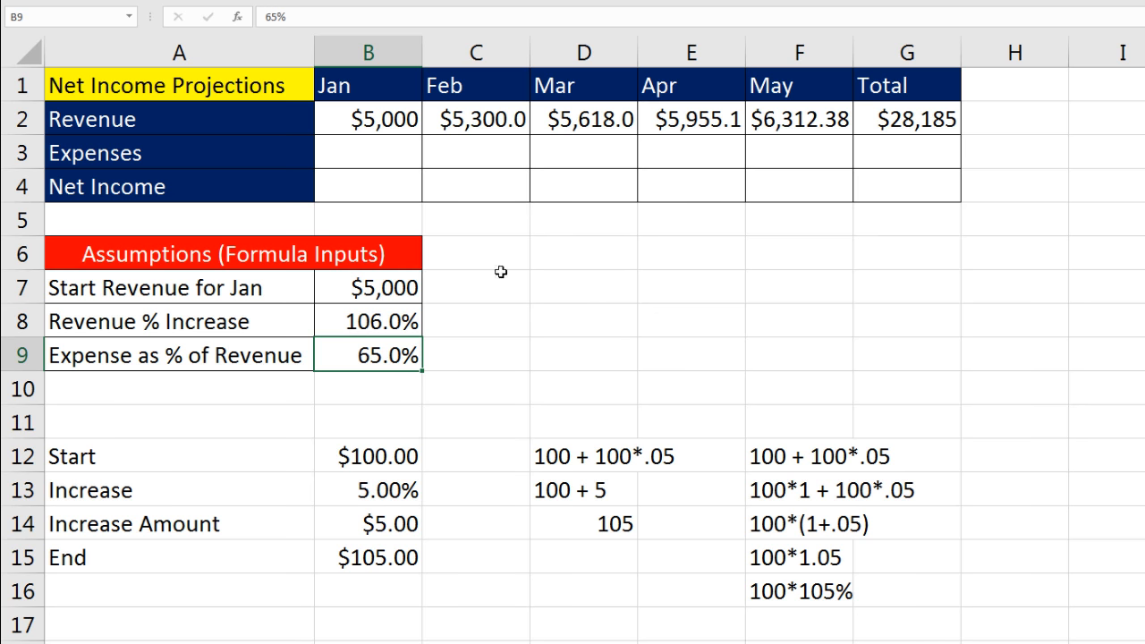
{"action": "key", "text": "ctrl+z"}
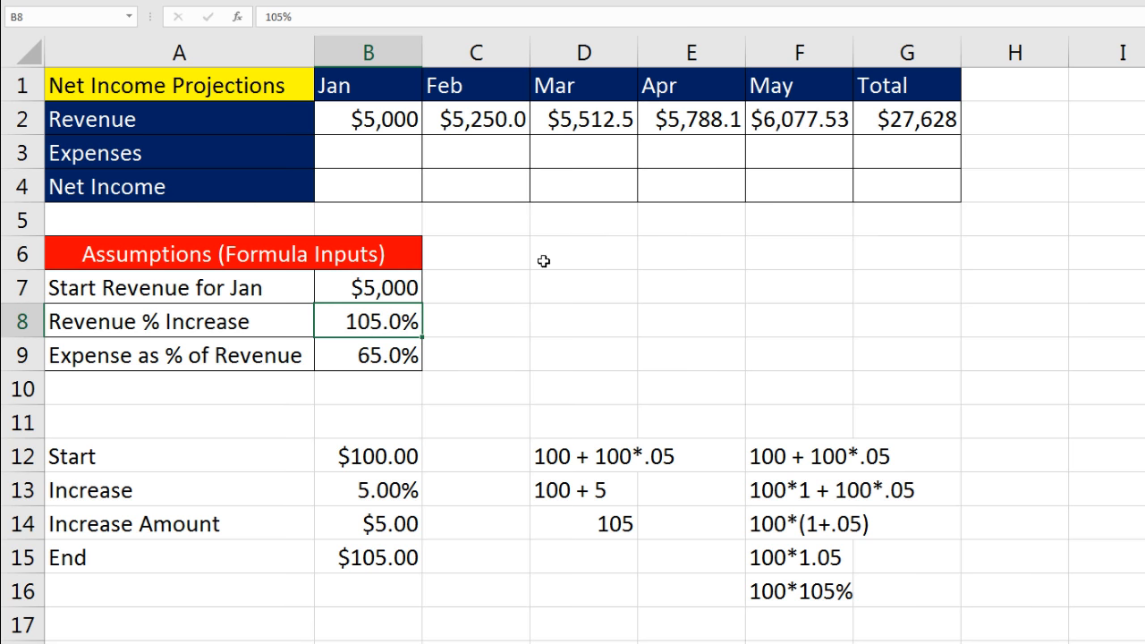
Step: Enter the formula =B2*$B$9 in B3 to calculate January's expenses from revenue and the expense percentage
{"action": "left_click", "coordinate": [374, 158]}
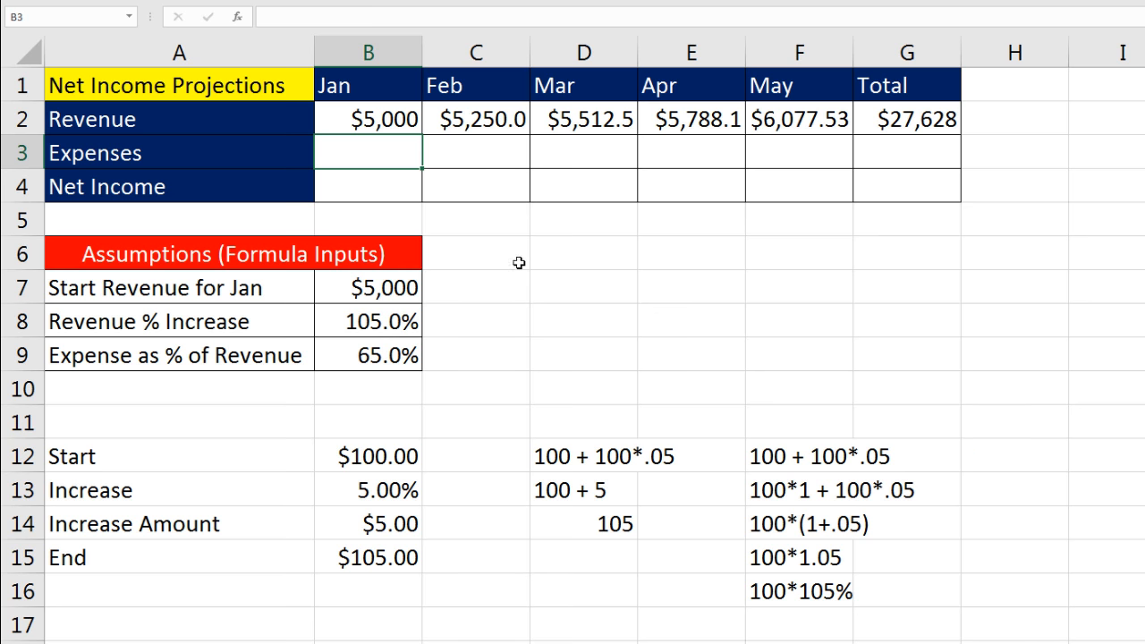
{"action": "left_click", "coordinate": [386, 356]}
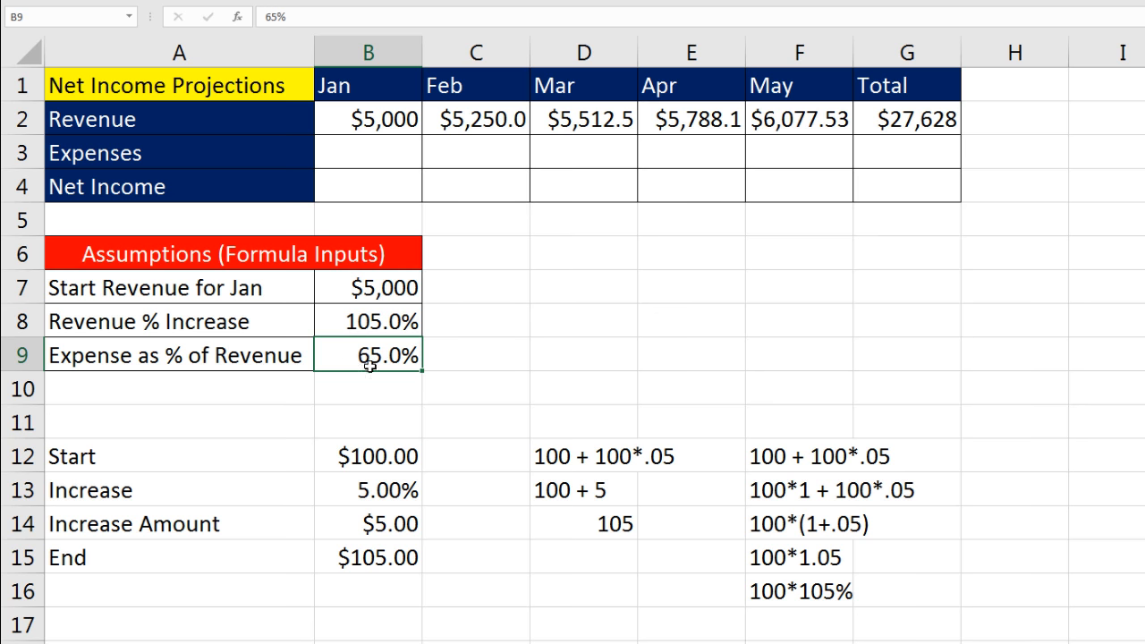
{"action": "left_click", "coordinate": [369, 158]}
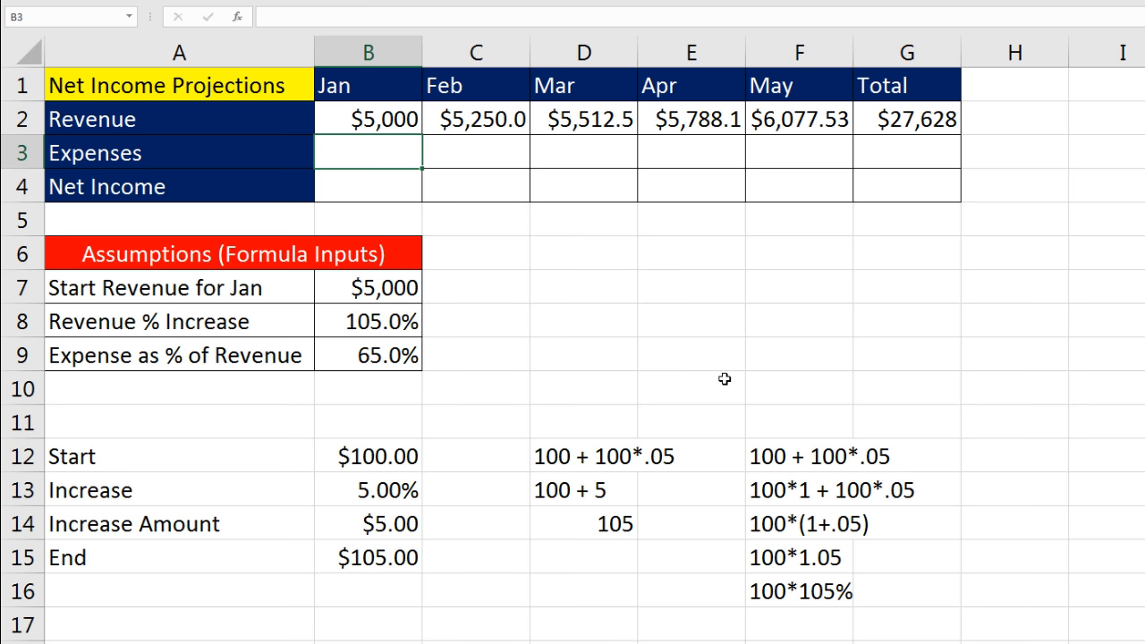
{"action": "type", "text": "="}
{"action": "key", "text": "Up"}
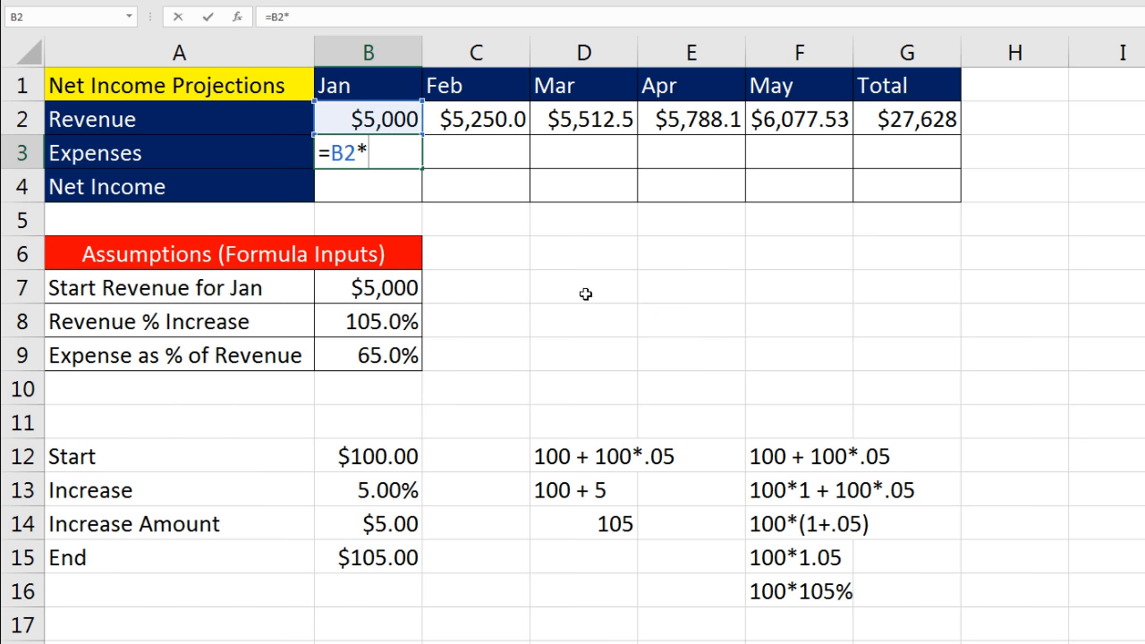
{"action": "left_click", "coordinate": [359, 356]}
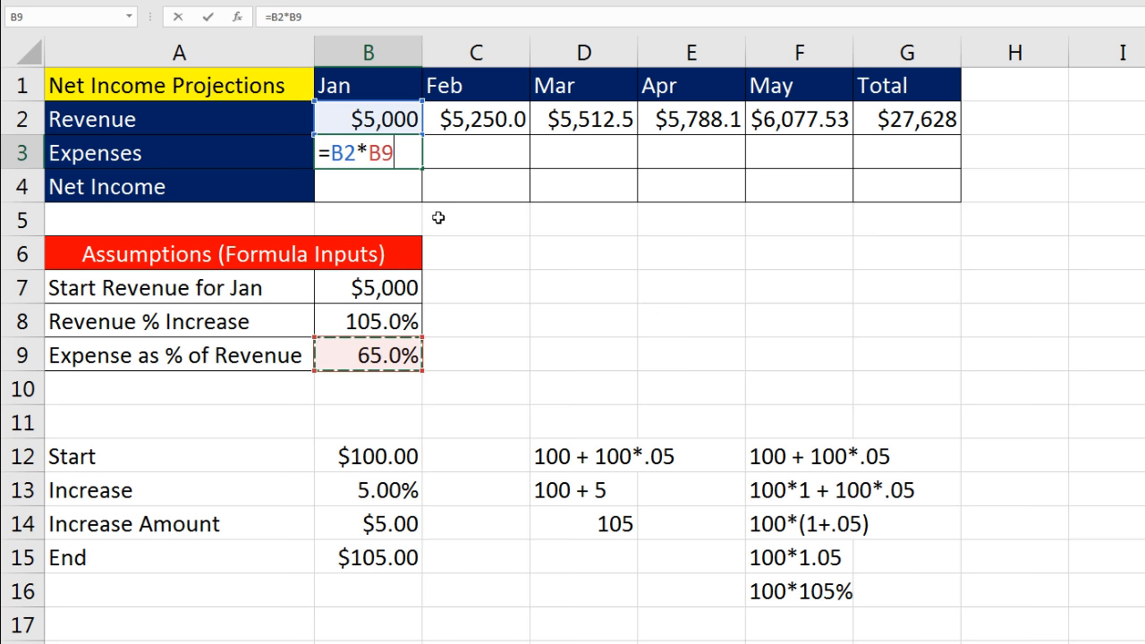
{"action": "key", "text": "F4"}
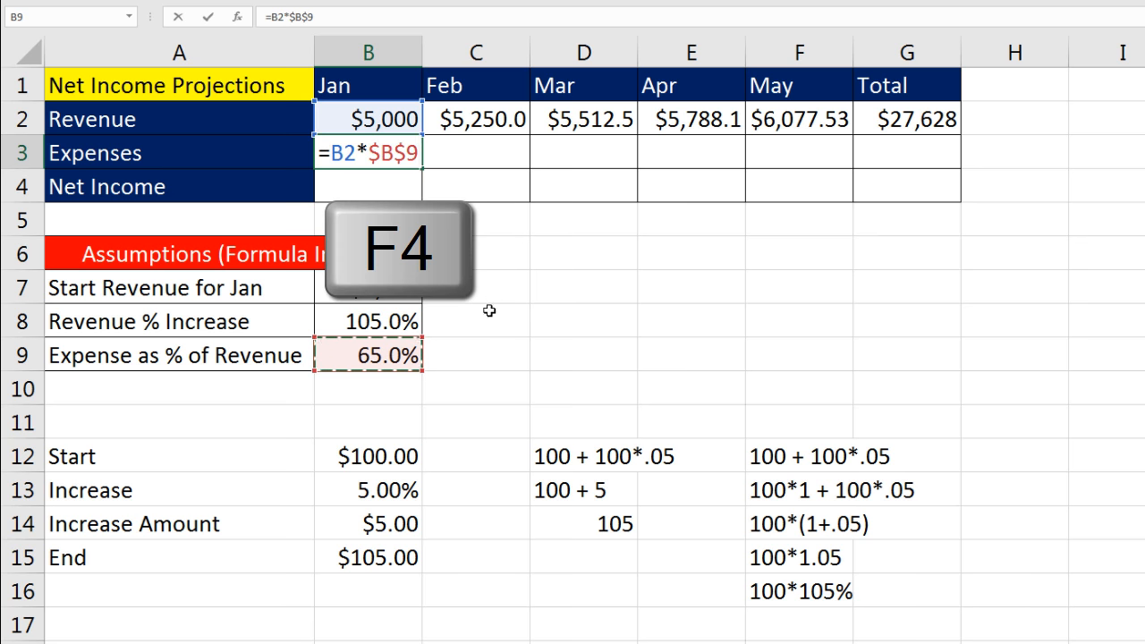
{"action": "key", "text": "ctrl+Return"}
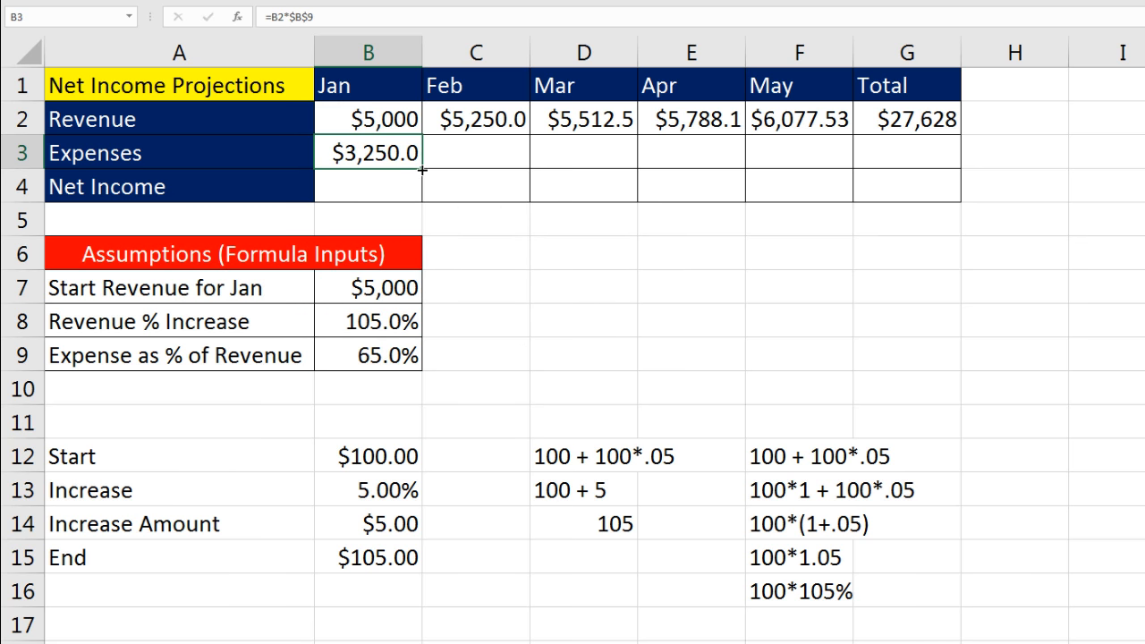
Step: Fill January's expense formula across to May in C3:F3 and check the cell references in F3 and B3
{"action": "left_click_drag", "start_coordinate": [422, 169], "coordinate": [841, 158]}
{"action": "left_click", "coordinate": [792, 156]}
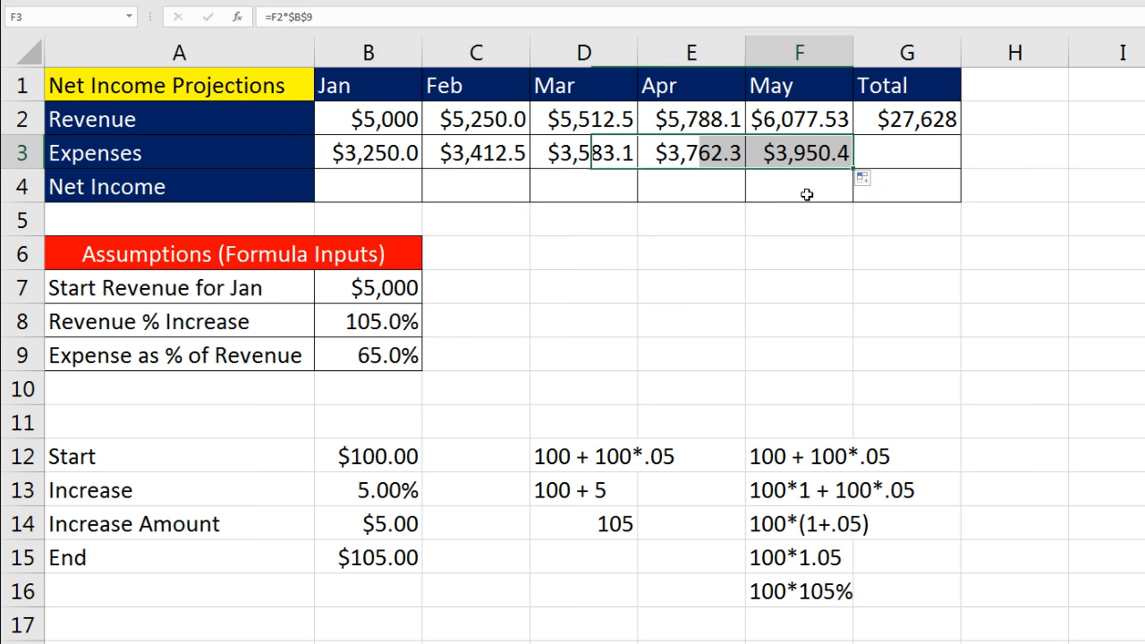
{"action": "key", "text": "F2"}
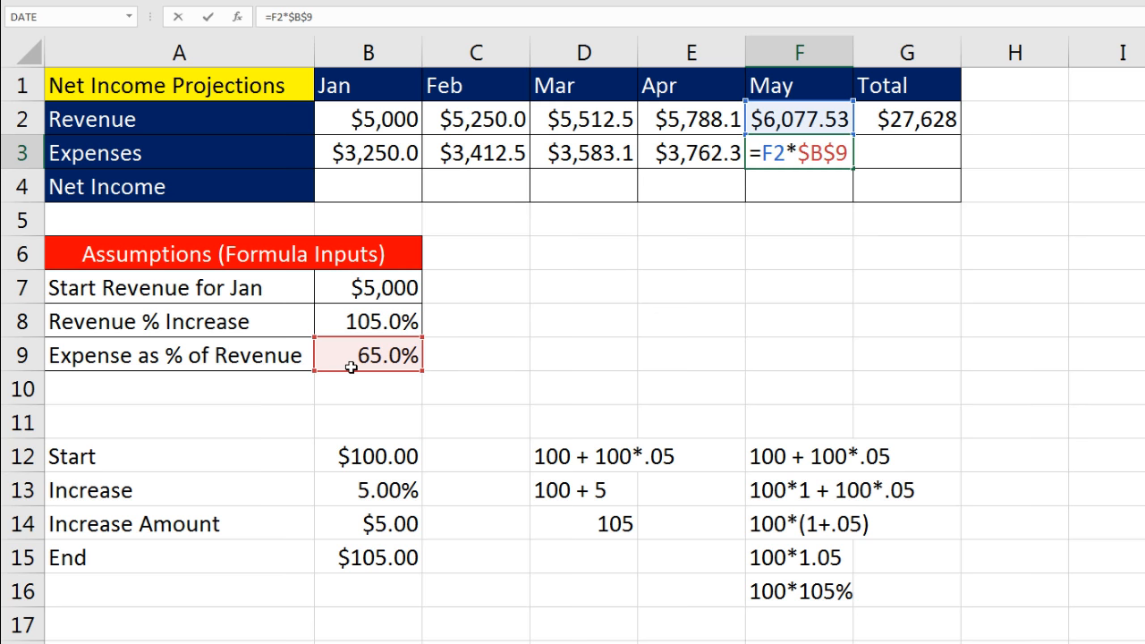
{"action": "key", "text": "Escape"}
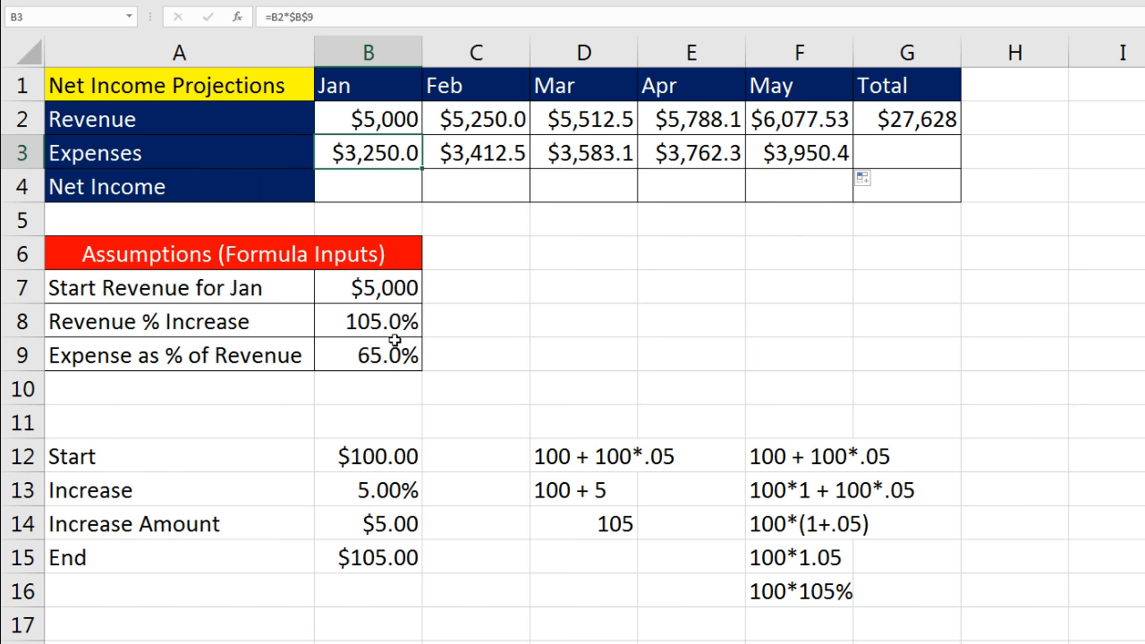
{"action": "key", "text": "F2"}
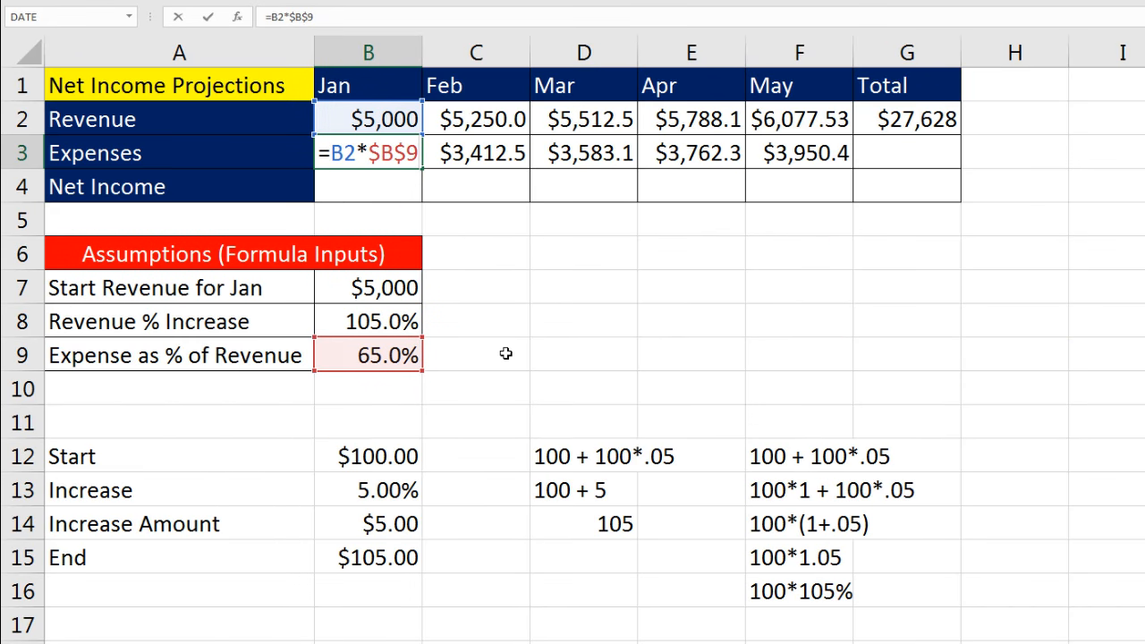
{"action": "key", "text": "Return"}
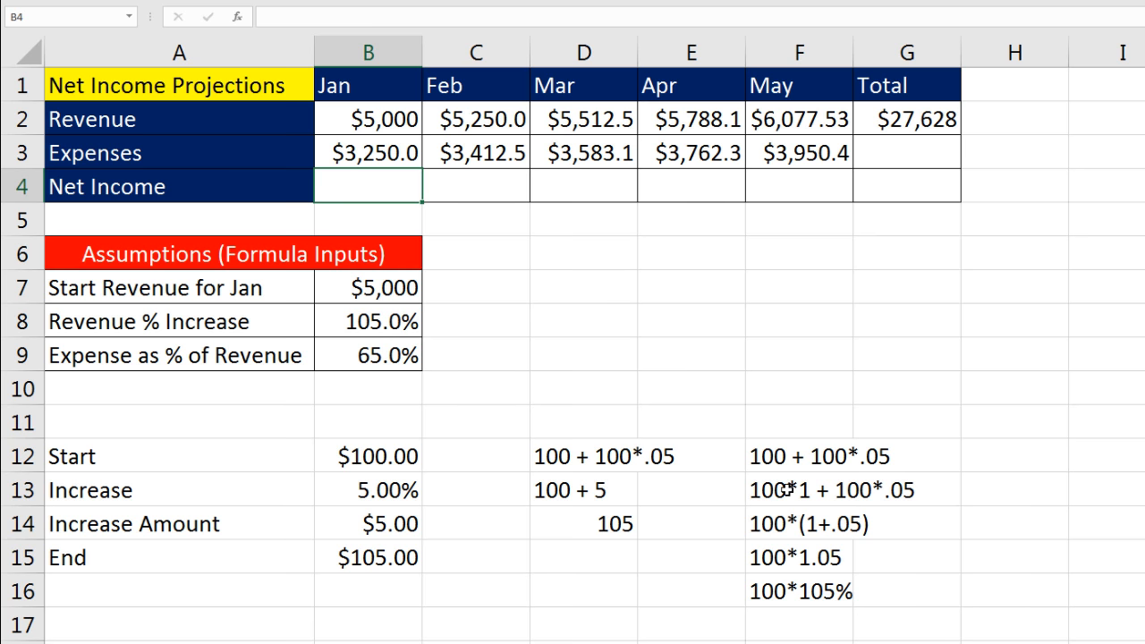
Step: Enter the formula =B2-B3 in B4 to calculate January's net income
{"action": "type", "text": "="}
{"action": "key", "text": "Up"}
{"action": "key", "text": "Up"}
{"action": "type", "text": "-"}
{"action": "key", "text": "Up"}
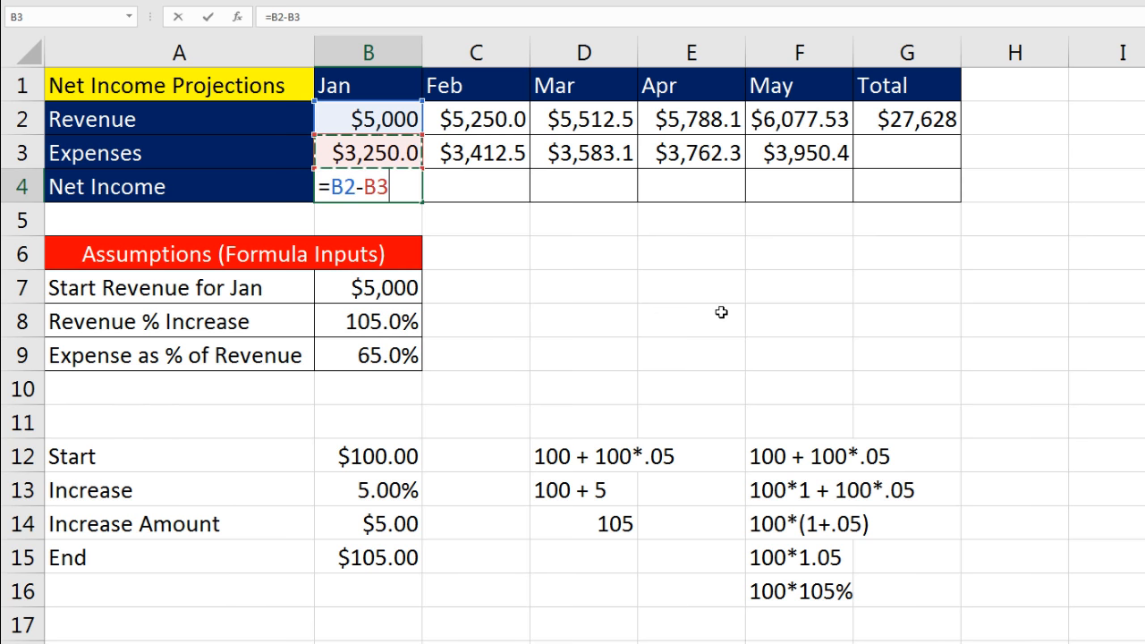
{"action": "key", "text": "ctrl+Return"}
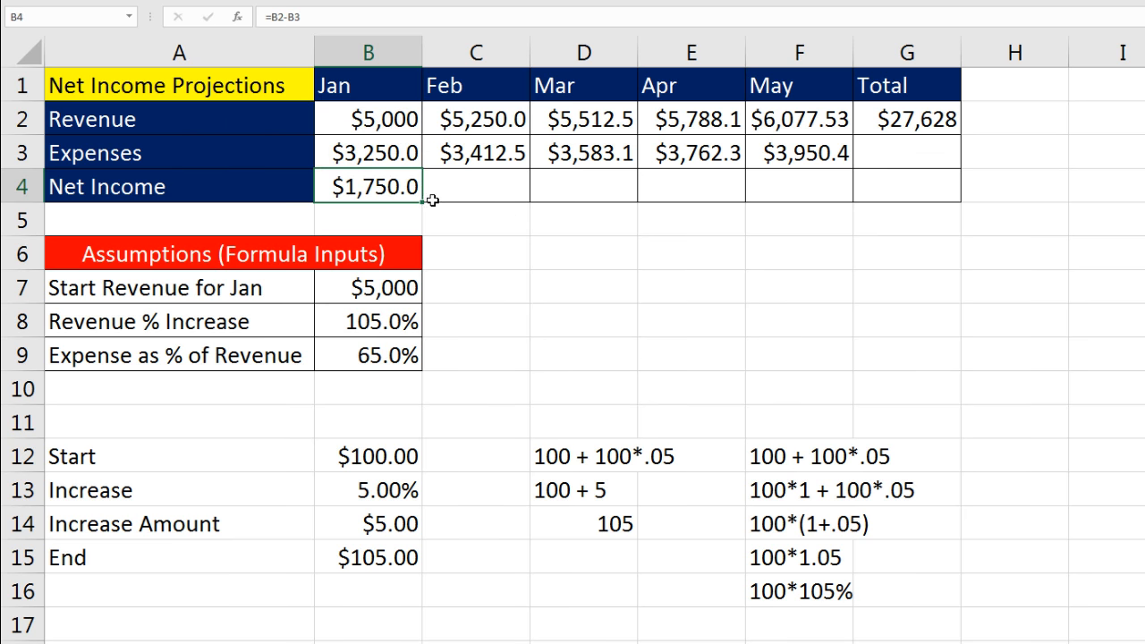
Step: Fill January's net income formula across to May in C4:F4 and check the cell references in F4
{"action": "left_click_drag", "start_coordinate": [440, 199], "coordinate": [817, 184]}
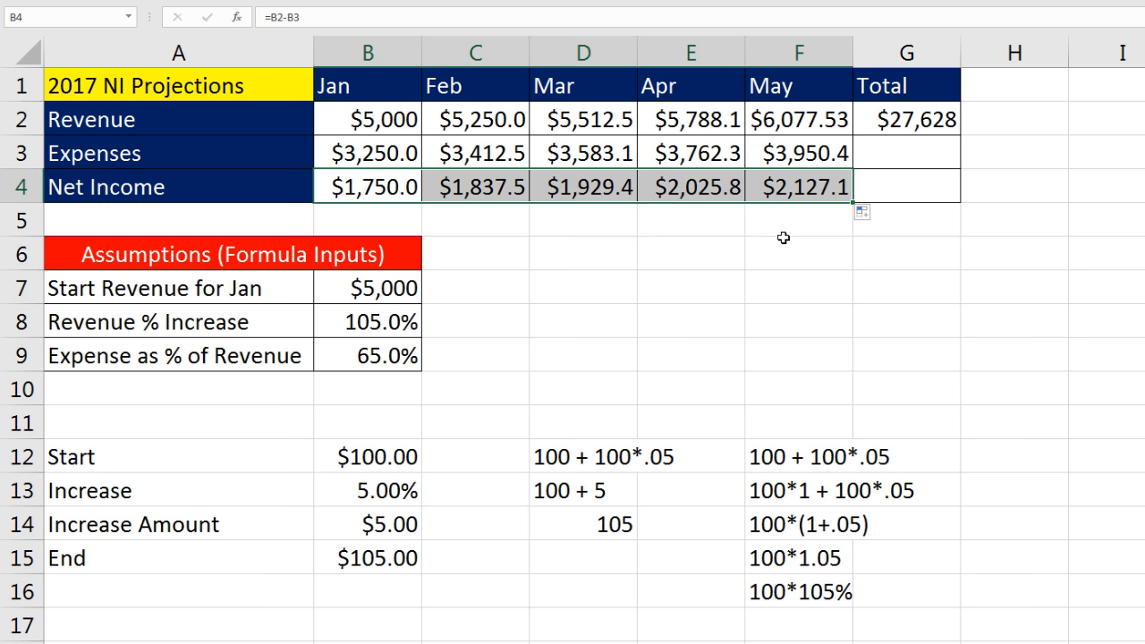
{"action": "left_click", "coordinate": [792, 188]}
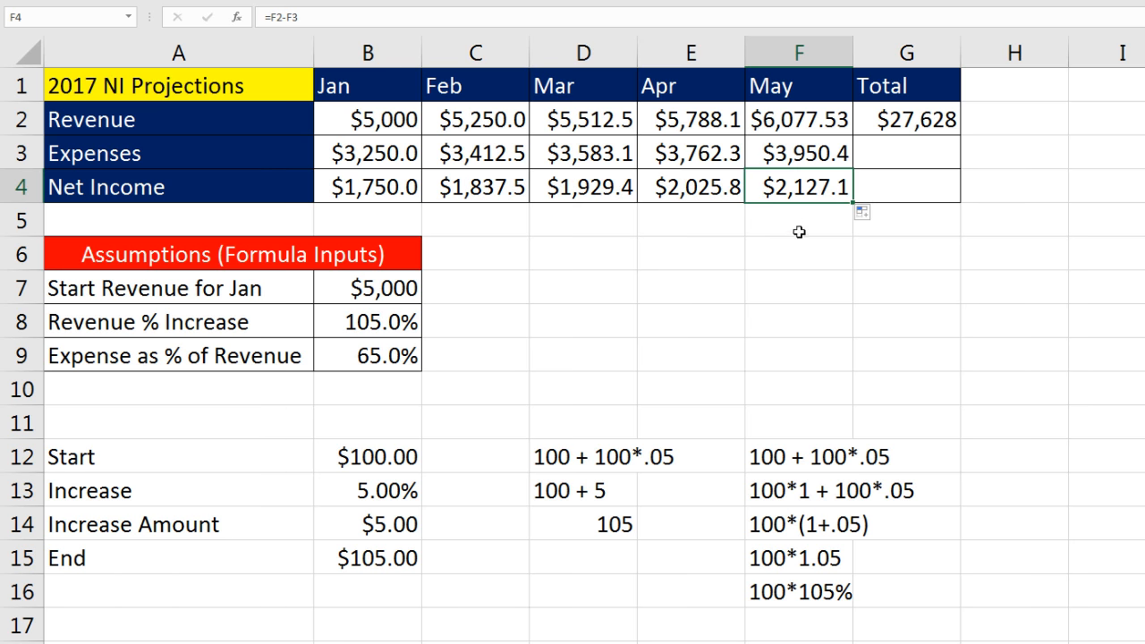
{"action": "key", "text": "F2"}
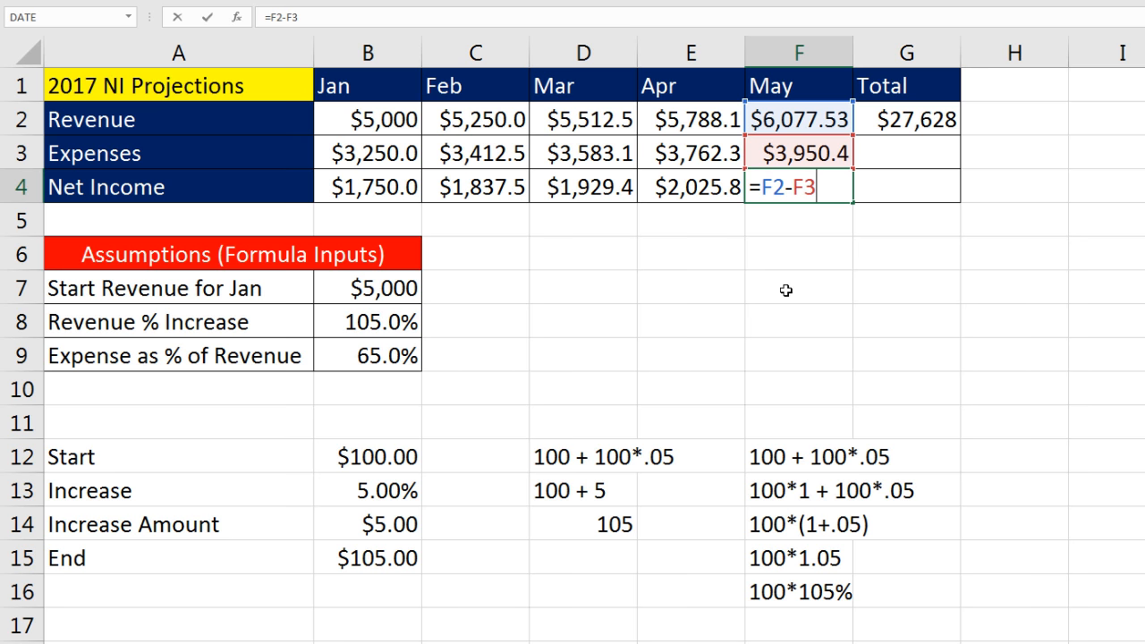
{"action": "key", "text": "Escape"}
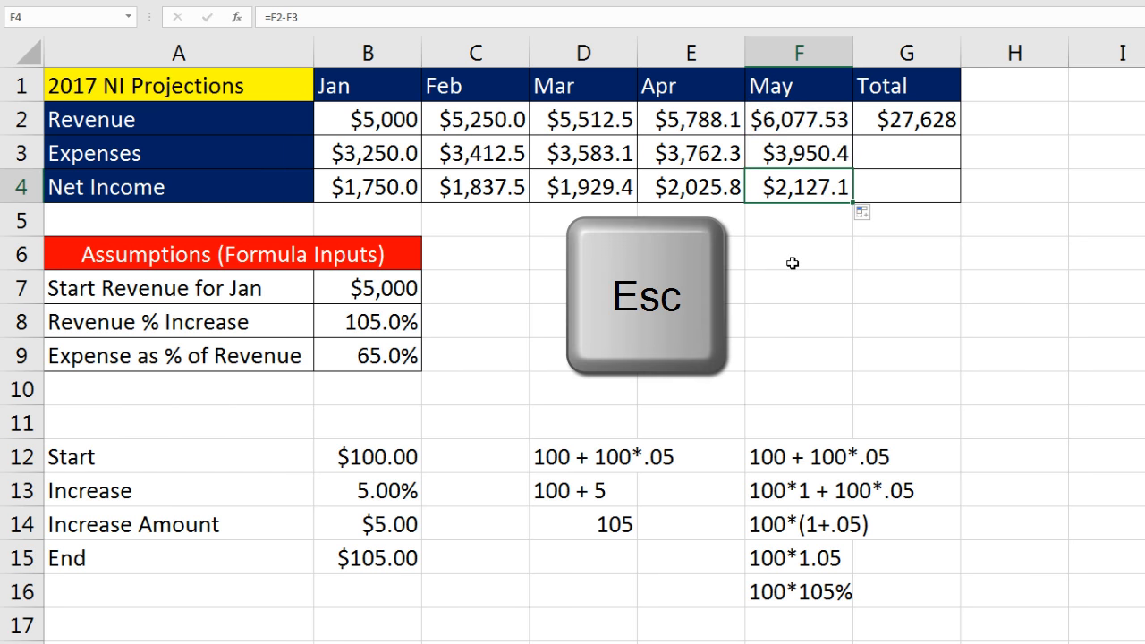
Step: Total the January to May expenses in G3 with =SUM(B3:F3)
{"action": "left_click", "coordinate": [877, 150]}
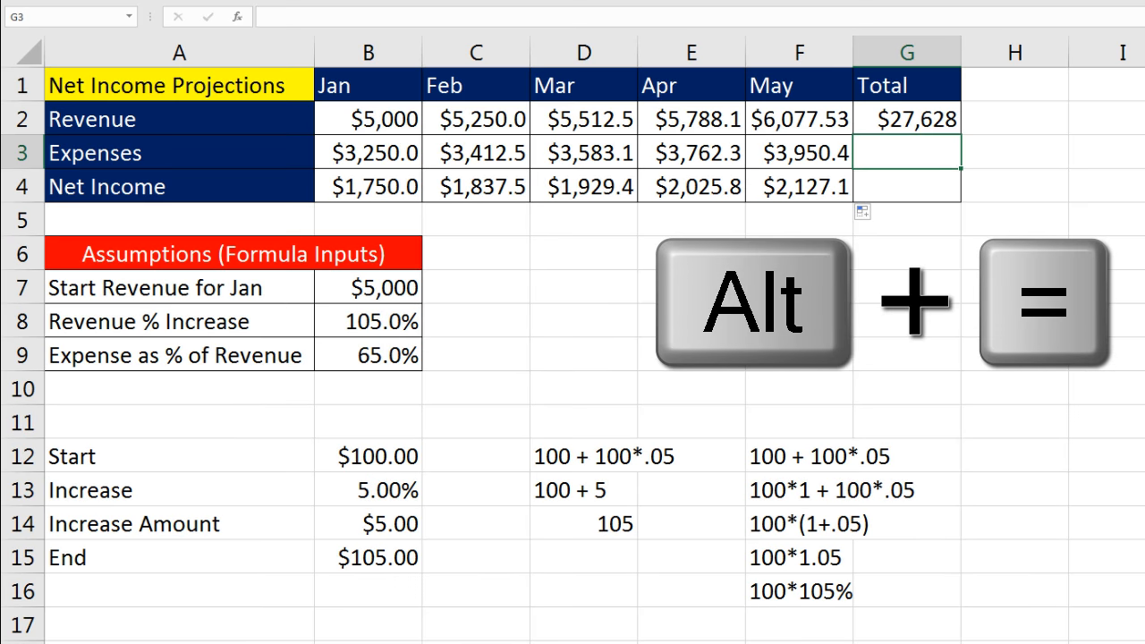
{"action": "key", "text": "alt+equal"}
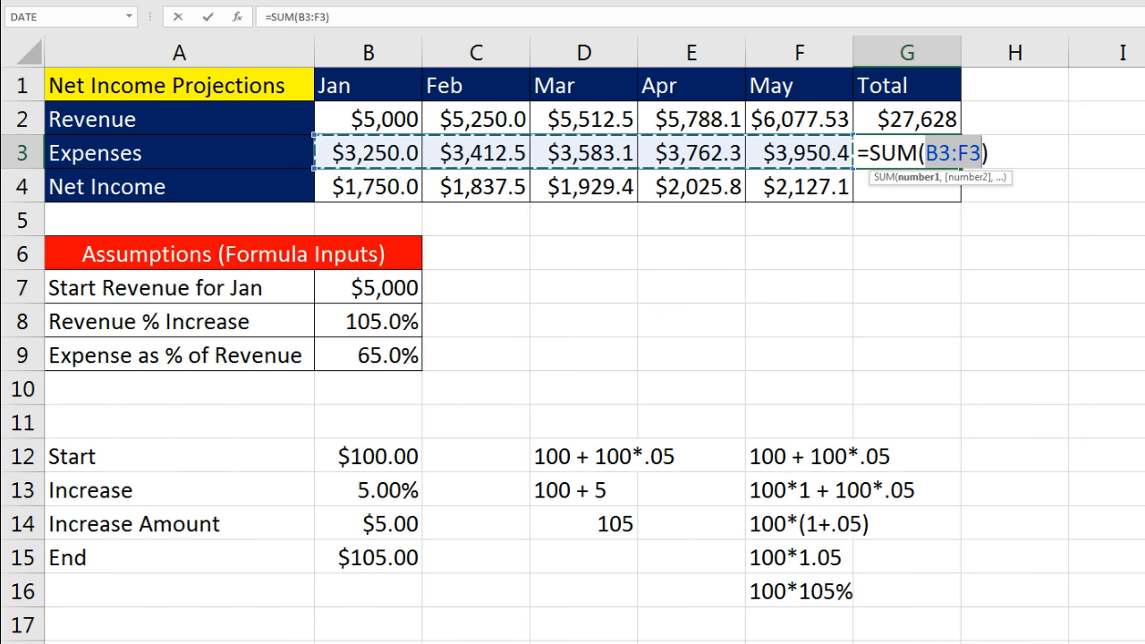
{"action": "key", "text": "Return"}
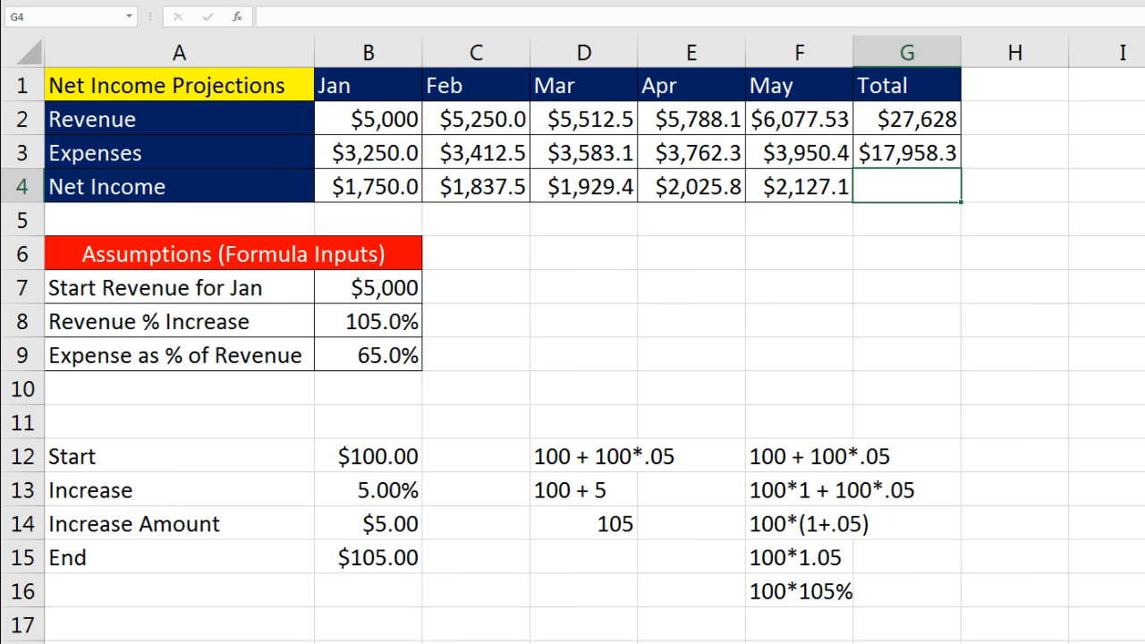
Step: Total the January to May net income in G4 with =SUM(B4:F4), correcting the suggested sum range
{"action": "key", "text": "alt+equal"}
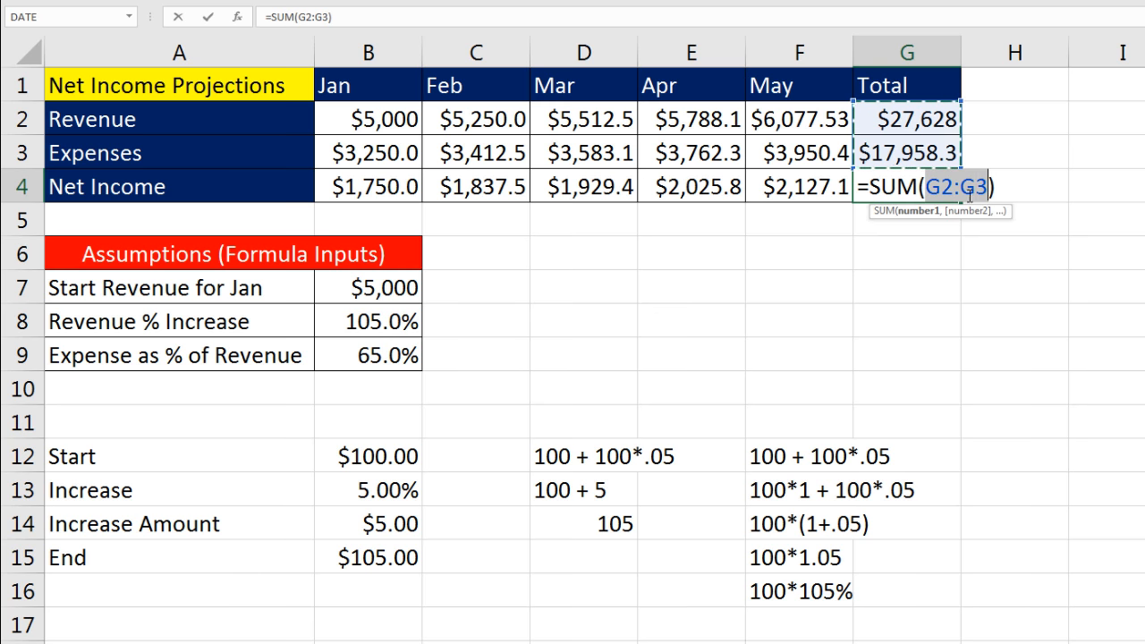
{"action": "left_click_drag", "start_coordinate": [839, 232], "coordinate": [1002, 352]}
{"action": "left_click_drag", "start_coordinate": [1055, 131], "coordinate": [1144, 255]}
{"action": "left_click", "coordinate": [1048, 327]}
{"action": "left_click_drag", "start_coordinate": [932, 298], "coordinate": [803, 288]}
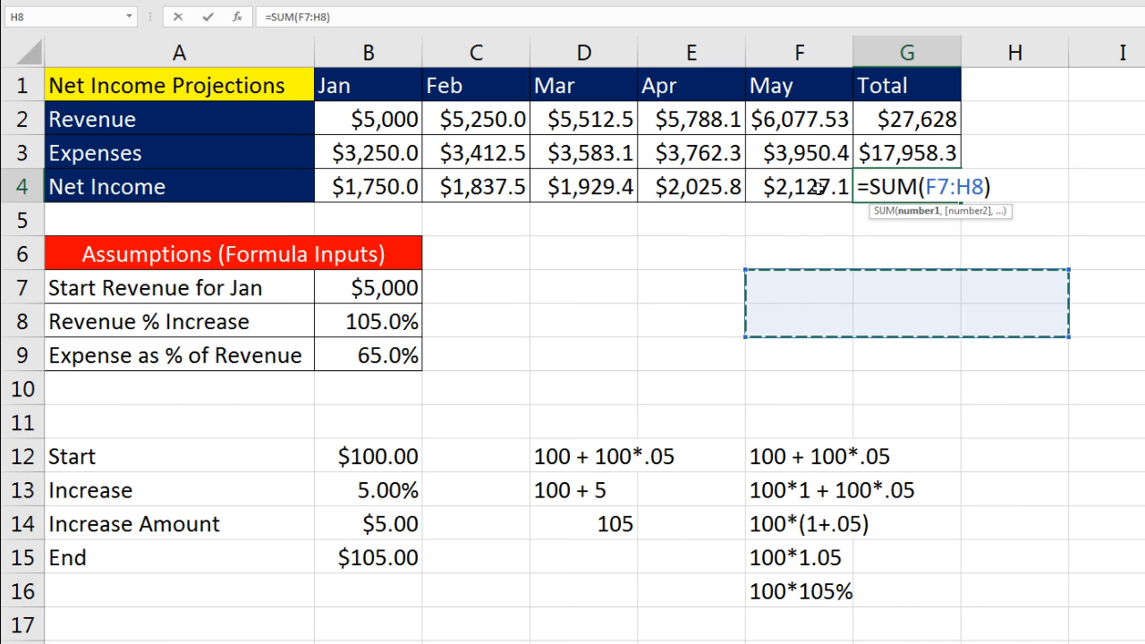
{"action": "left_click_drag", "start_coordinate": [826, 188], "coordinate": [399, 176]}
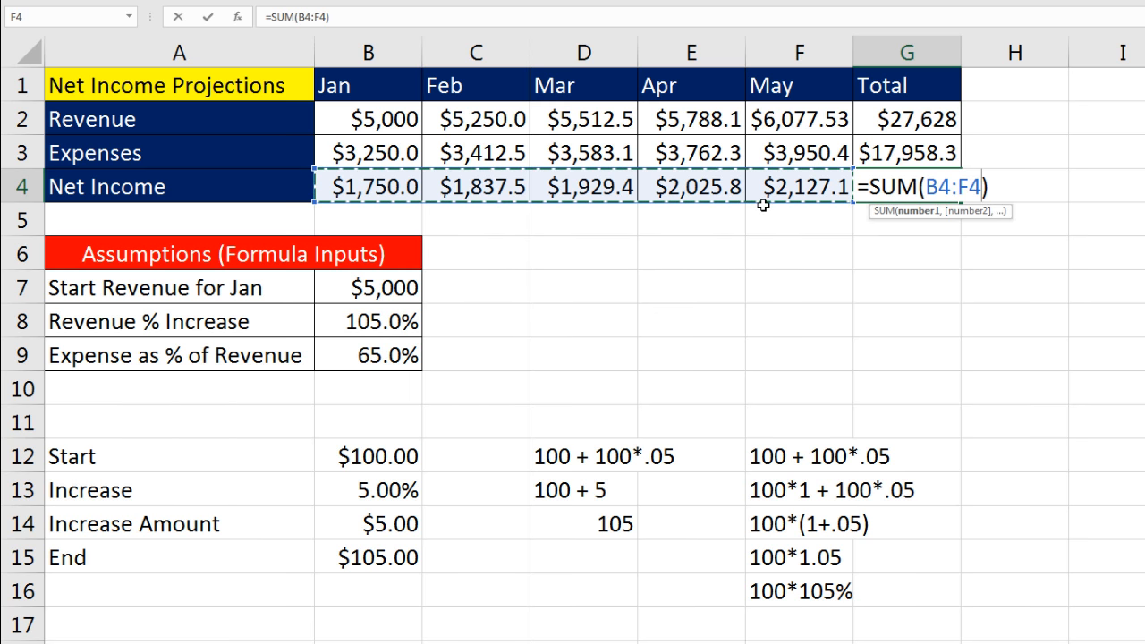
{"action": "key", "text": "Return"}
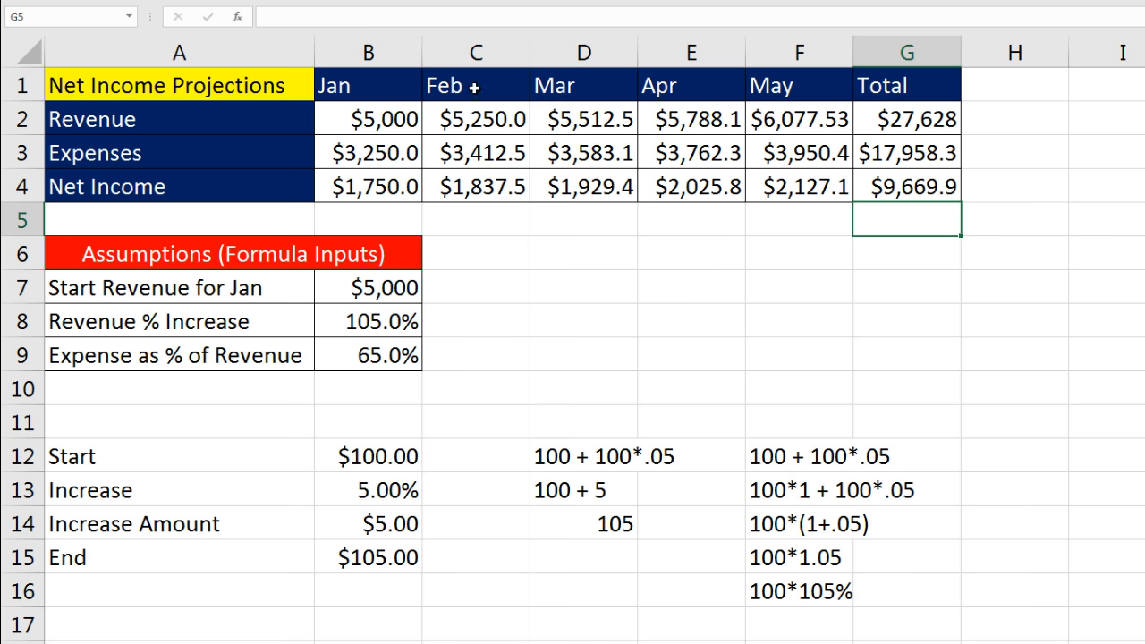
Step: Insert a 2-D clustered column chart from the month labels B1:F1 and the net income values B4:F4
{"action": "left_click", "coordinate": [357, 85]}
{"action": "left_click_drag", "start_coordinate": [357, 85], "coordinate": [759, 97]}
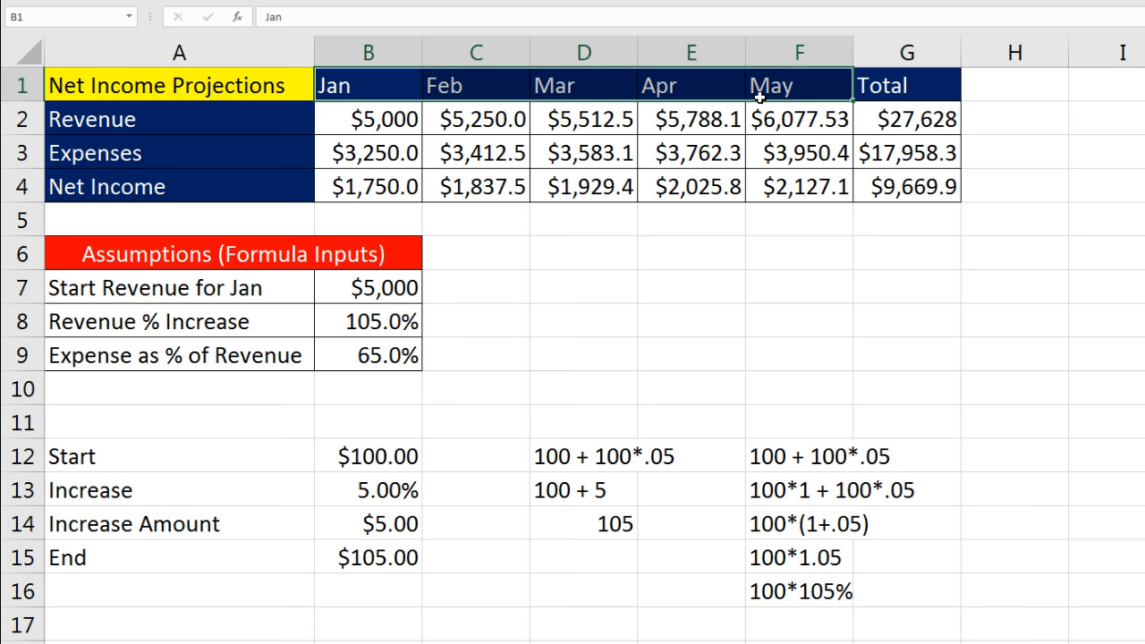
{"action": "key", "text": "ctrl"}
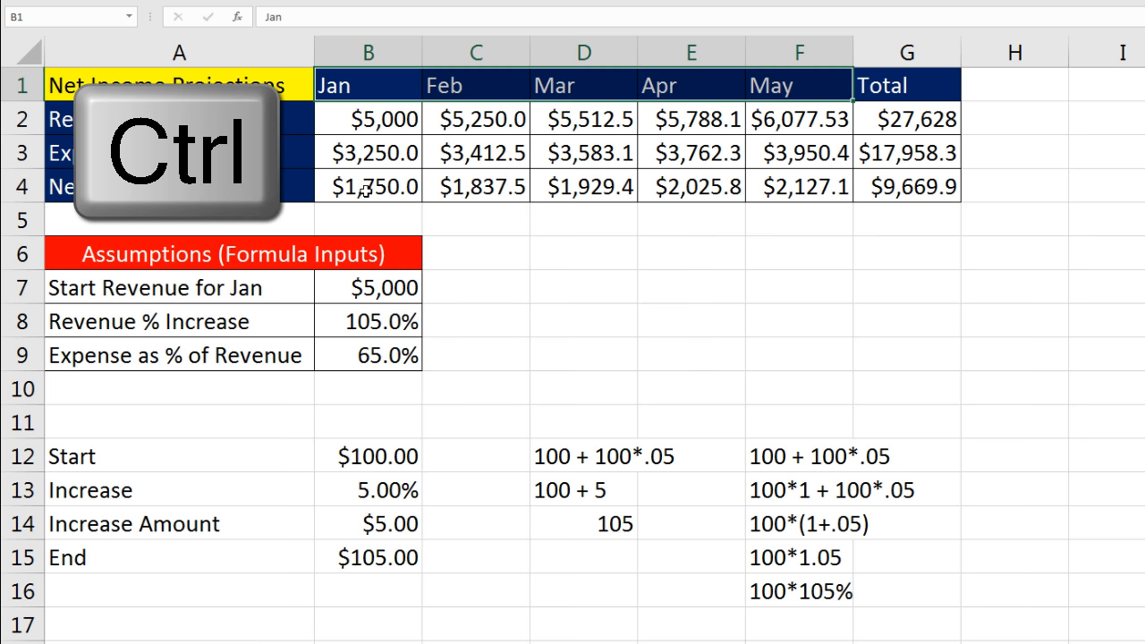
{"action": "left_click_drag", "start_coordinate": [362, 189], "coordinate": [758, 193]}
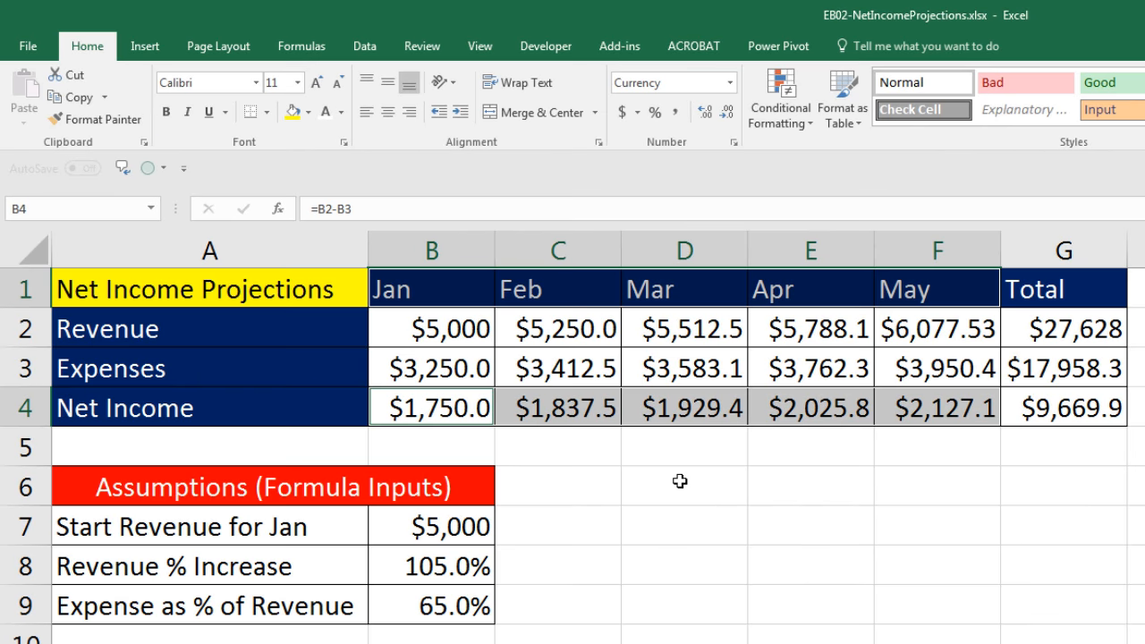
{"action": "left_click", "coordinate": [157, 47]}
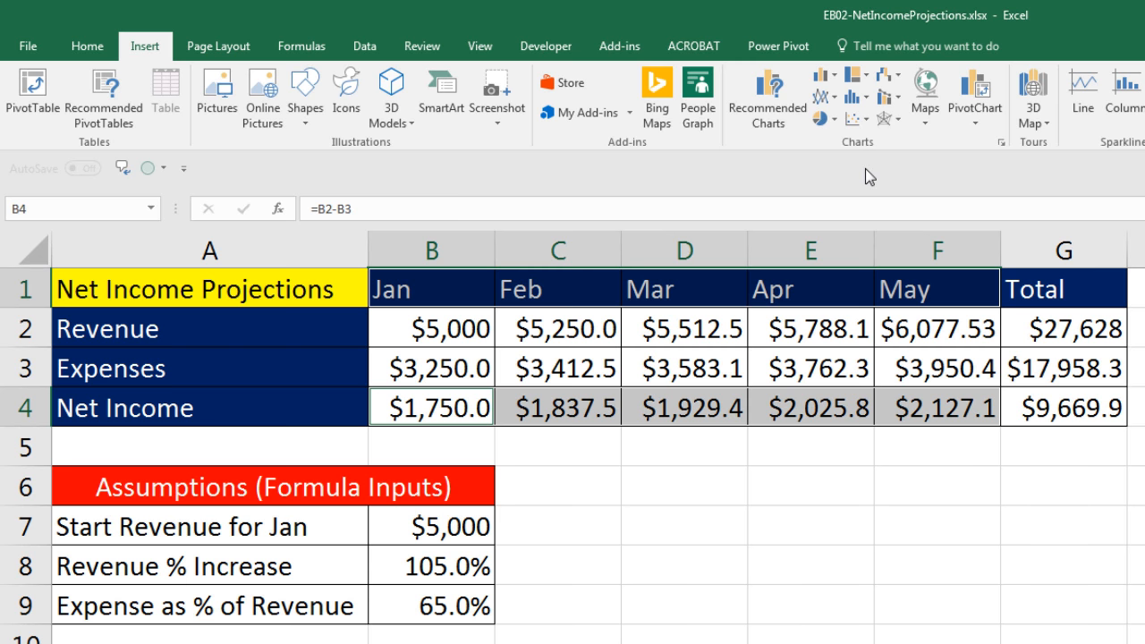
{"action": "left_click", "coordinate": [827, 76]}
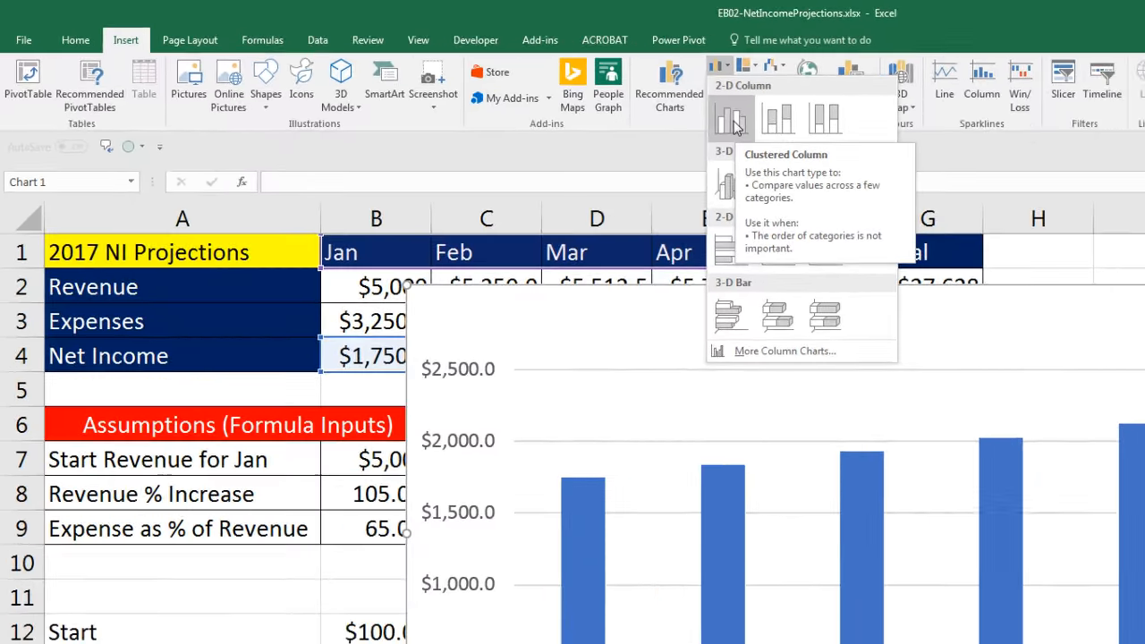
{"action": "left_click", "coordinate": [840, 146]}
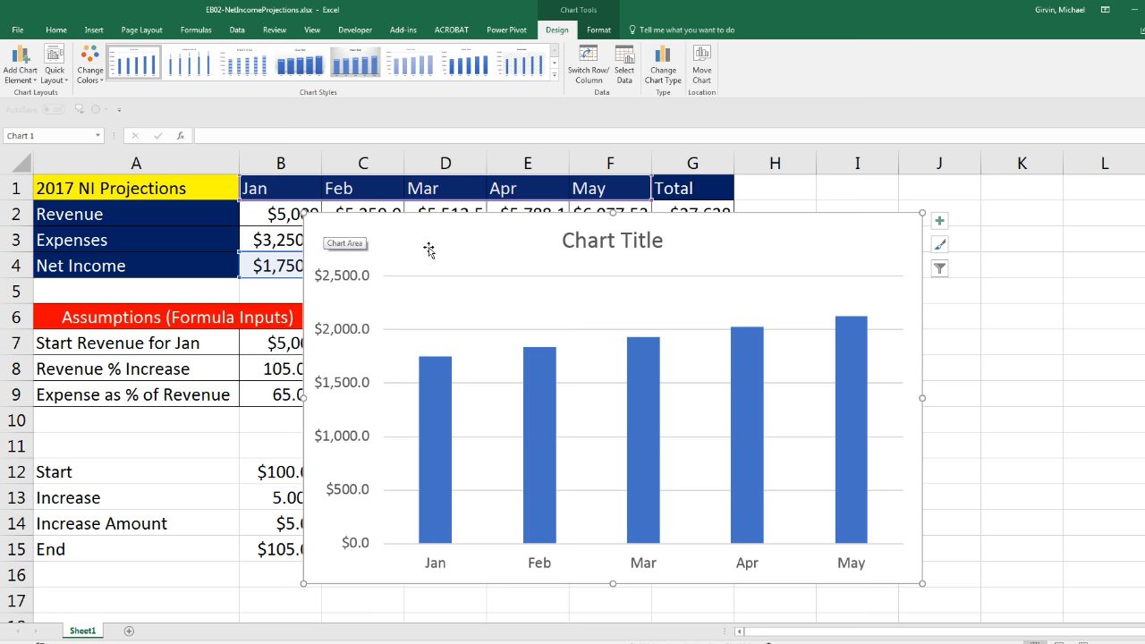
Step: Select the chart's columns, gridlines and chart area in turn to examine its separate elements
{"action": "left_click", "coordinate": [541, 376]}
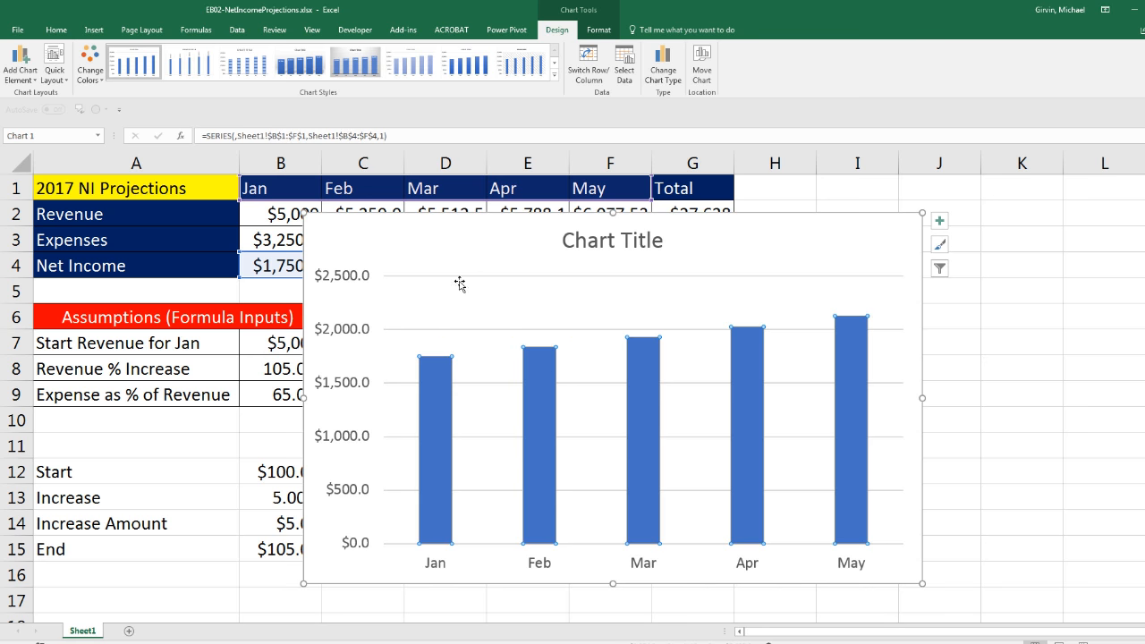
{"action": "left_click", "coordinate": [464, 333]}
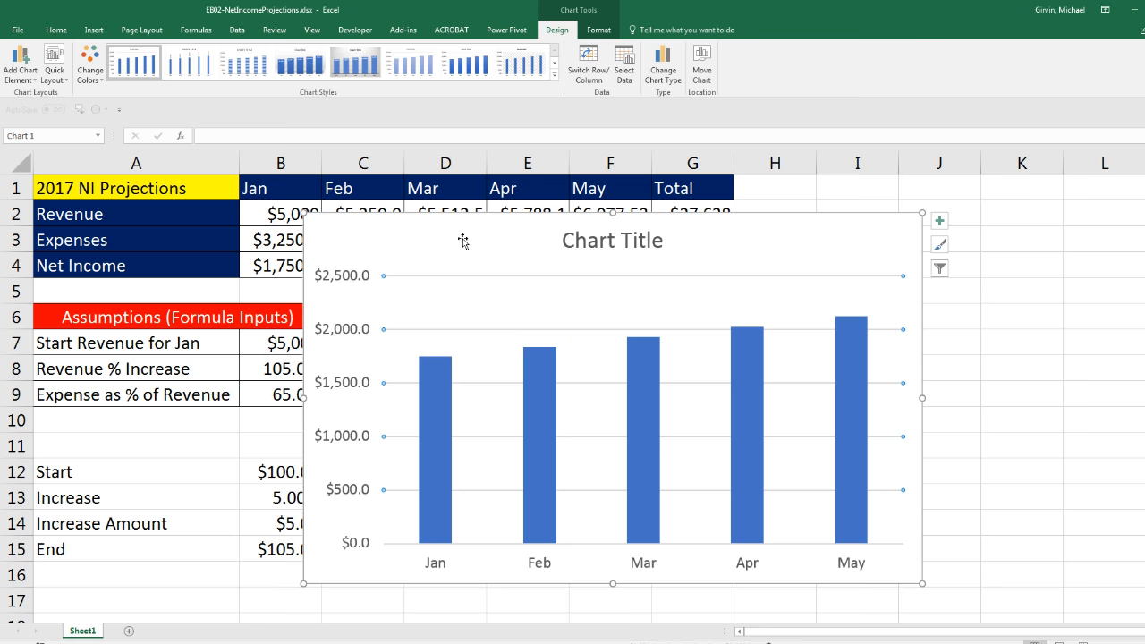
{"action": "left_click", "coordinate": [410, 226]}
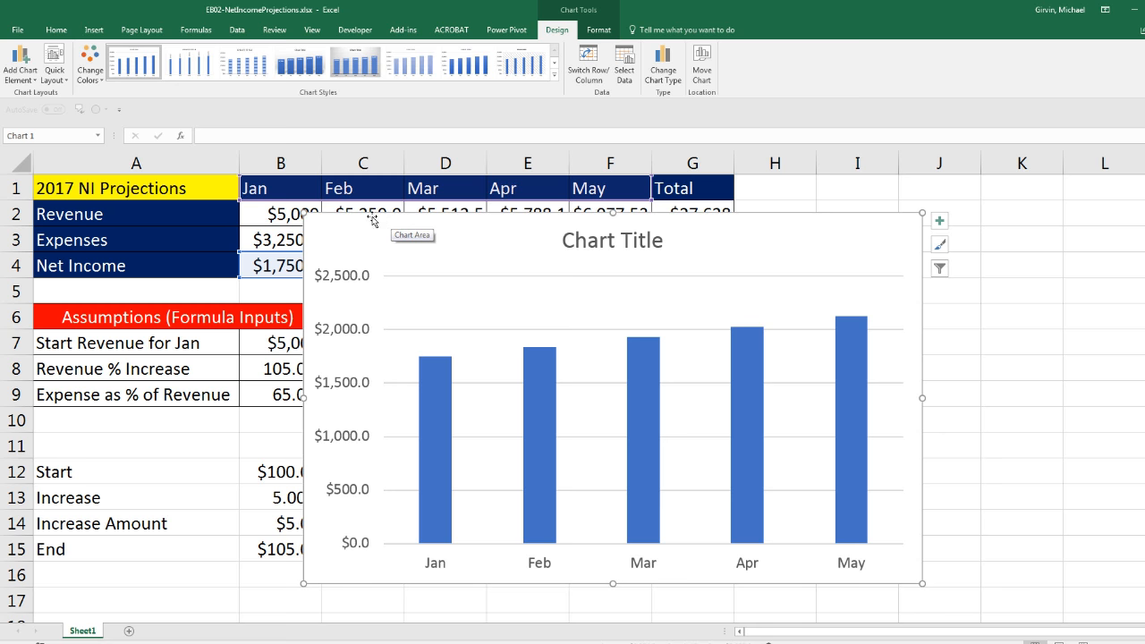
Step: Shrink the chart slightly from its upper-left corner and move it to the right of the projections table
{"action": "mouse_move", "coordinate": [366, 218]}
{"action": "left_mouse_down"}
{"action": "mouse_move", "coordinate": [569, 240]}
{"action": "mouse_move", "coordinate": [558, 233]}
{"action": "left_mouse_up"}
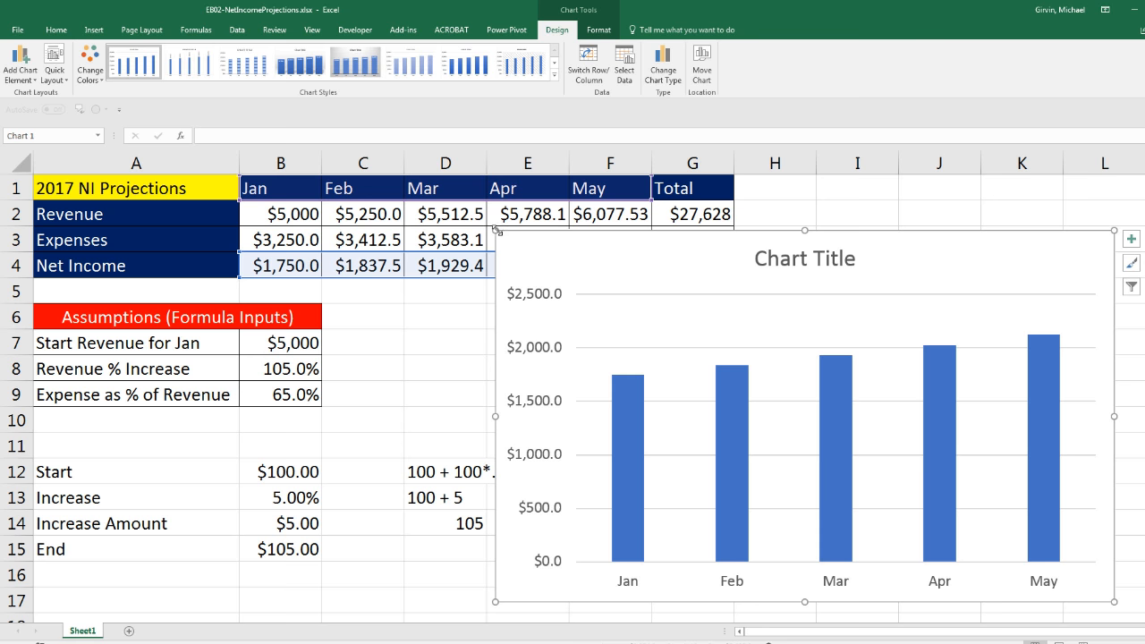
{"action": "left_click_drag", "start_coordinate": [496, 231], "coordinate": [554, 288]}
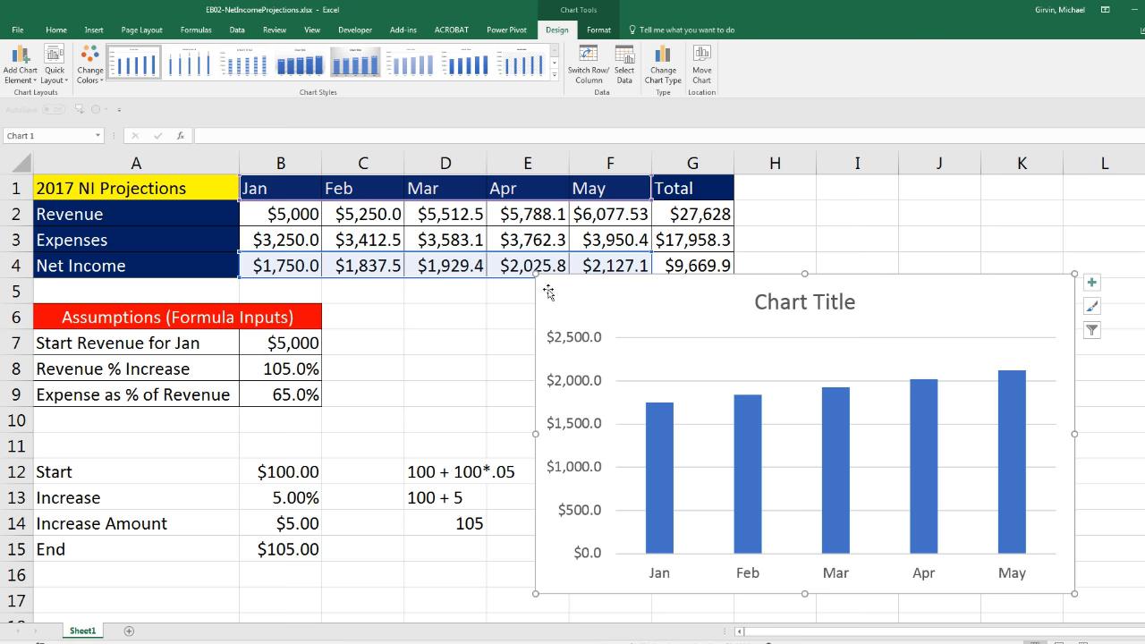
{"action": "left_click_drag", "start_coordinate": [547, 286], "coordinate": [789, 265]}
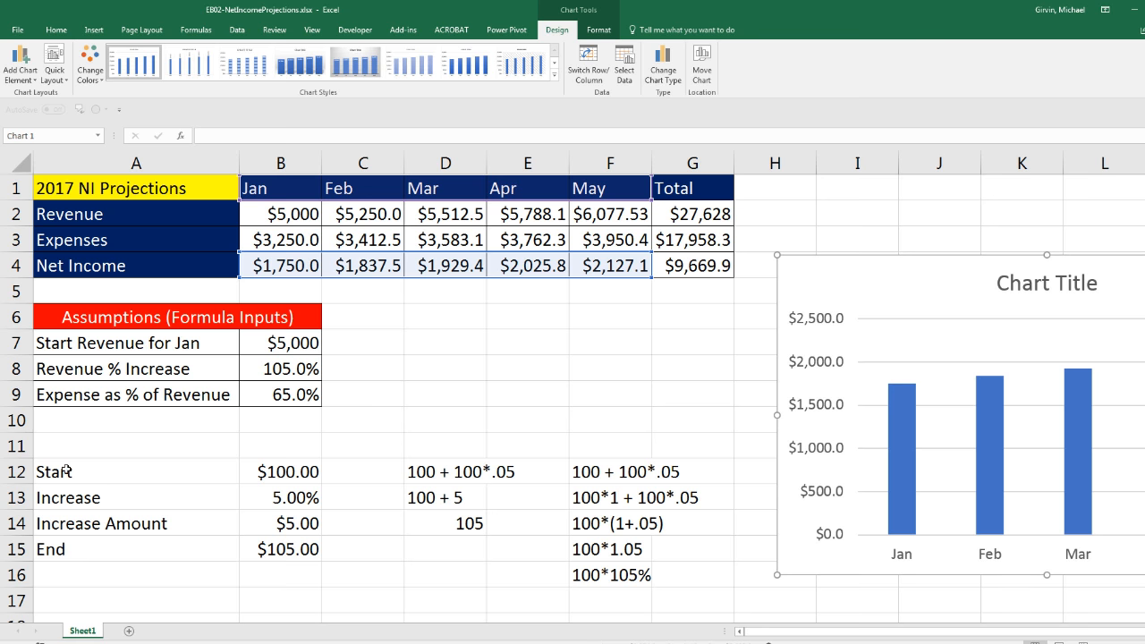
Step: Move the percentage increase example from A12:F17 down the sheet so that it starts in A25
{"action": "left_click_drag", "start_coordinate": [68, 472], "coordinate": [649, 595]}
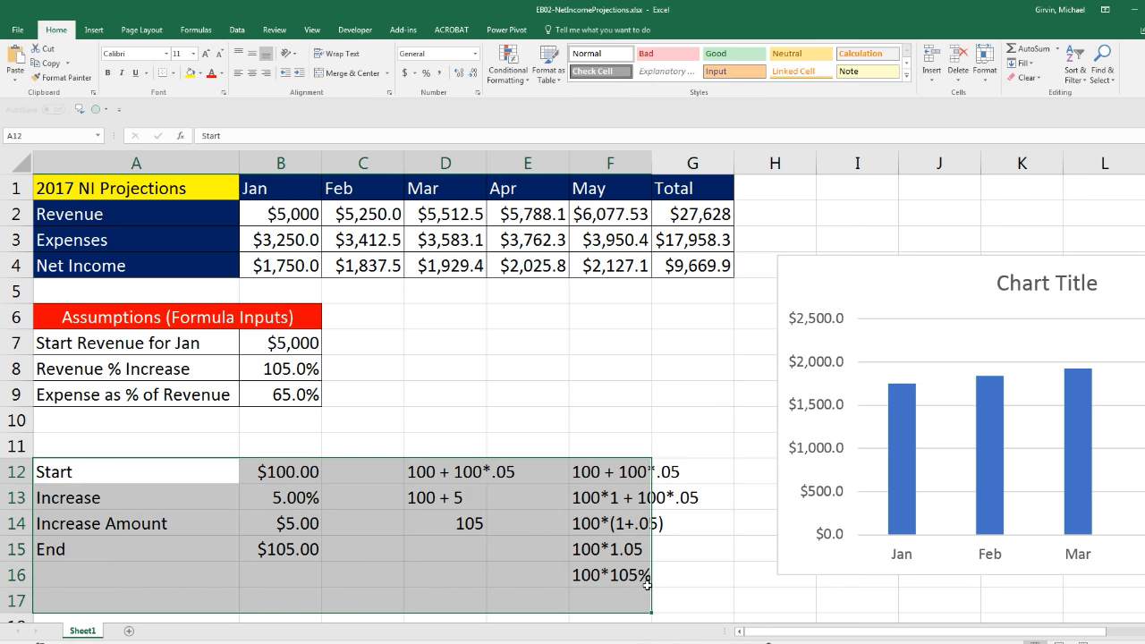
{"action": "key", "text": "ctrl+x"}
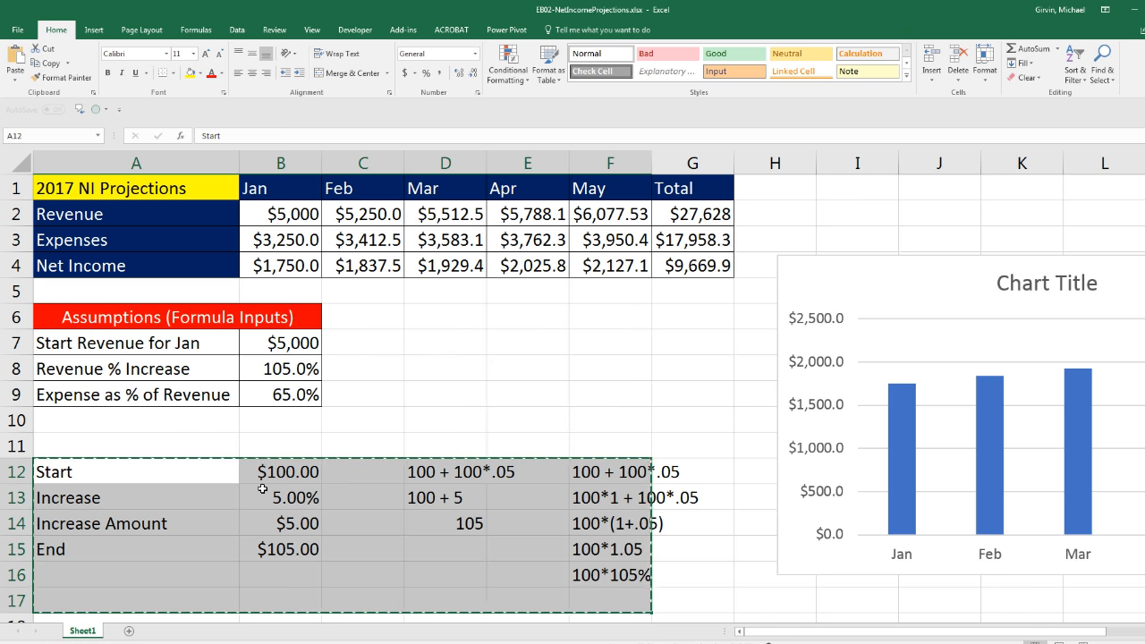
{"action": "scroll", "coordinate": [262, 488], "scroll_direction": "down", "scroll_amount": 6}
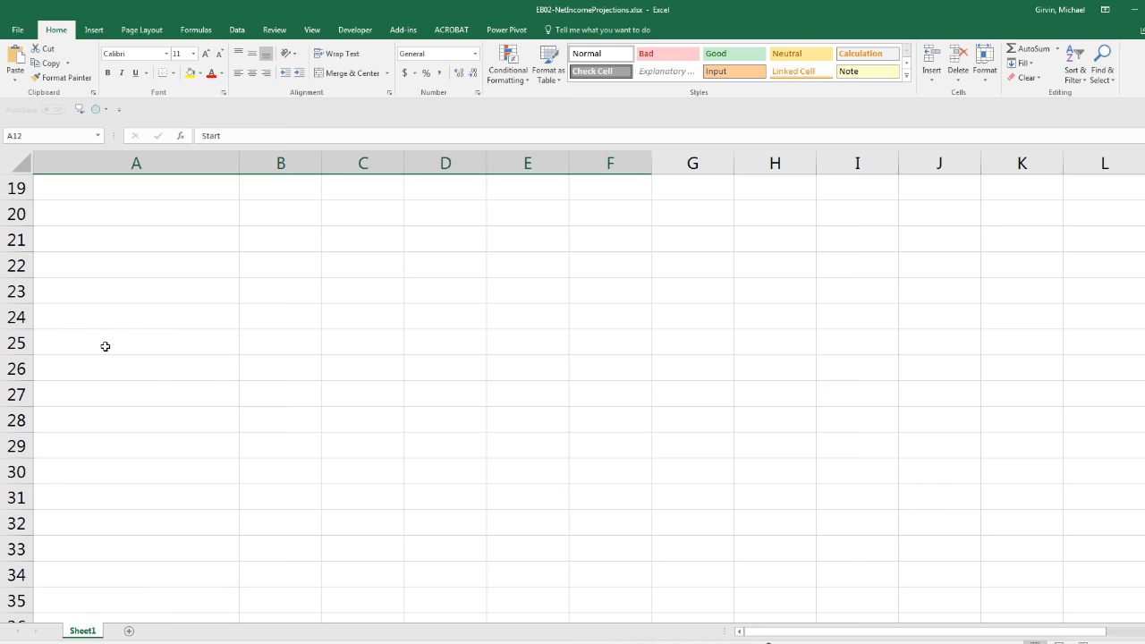
{"action": "left_click", "coordinate": [105, 347]}
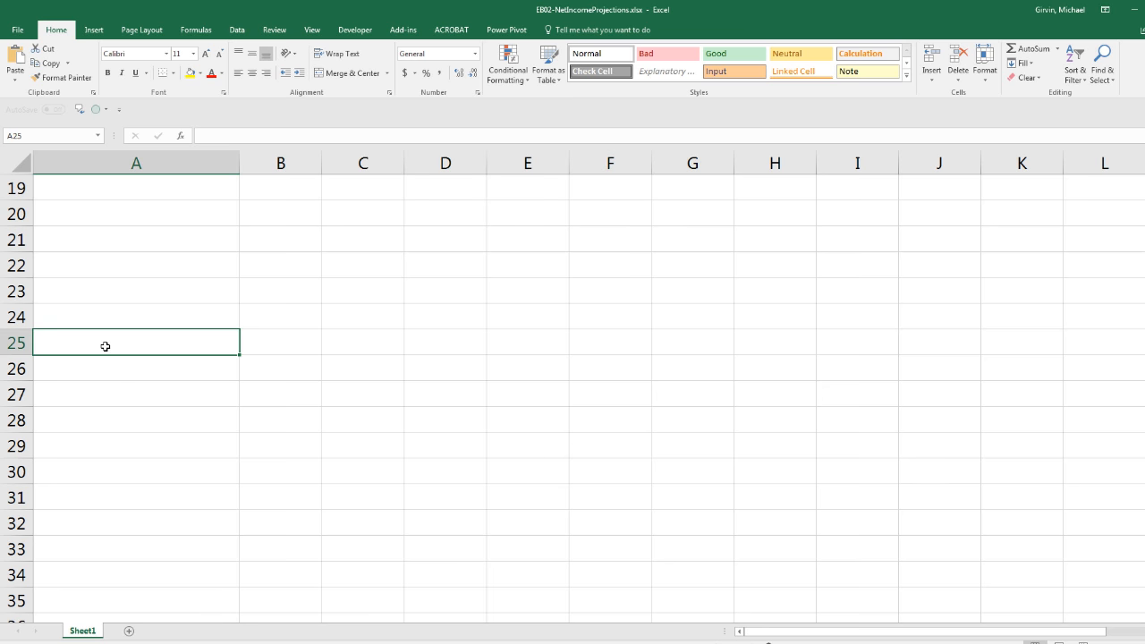
{"action": "key", "text": "ctrl+v"}
{"action": "key", "text": "ctrl+v"}
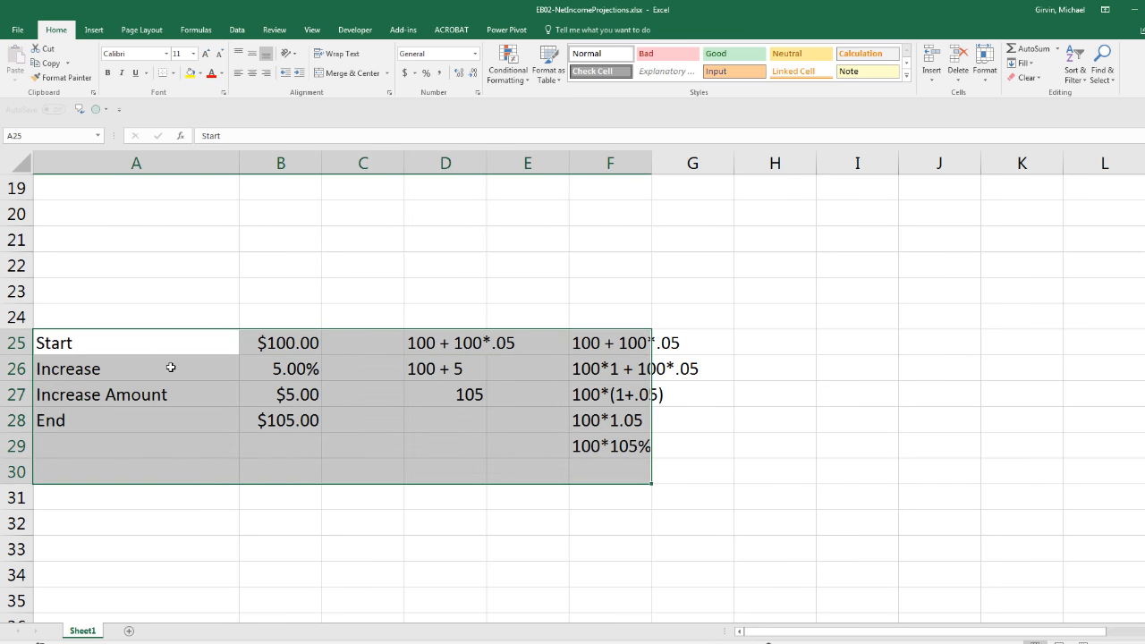
{"action": "scroll", "coordinate": [373, 447], "scroll_direction": "up", "scroll_amount": 6}
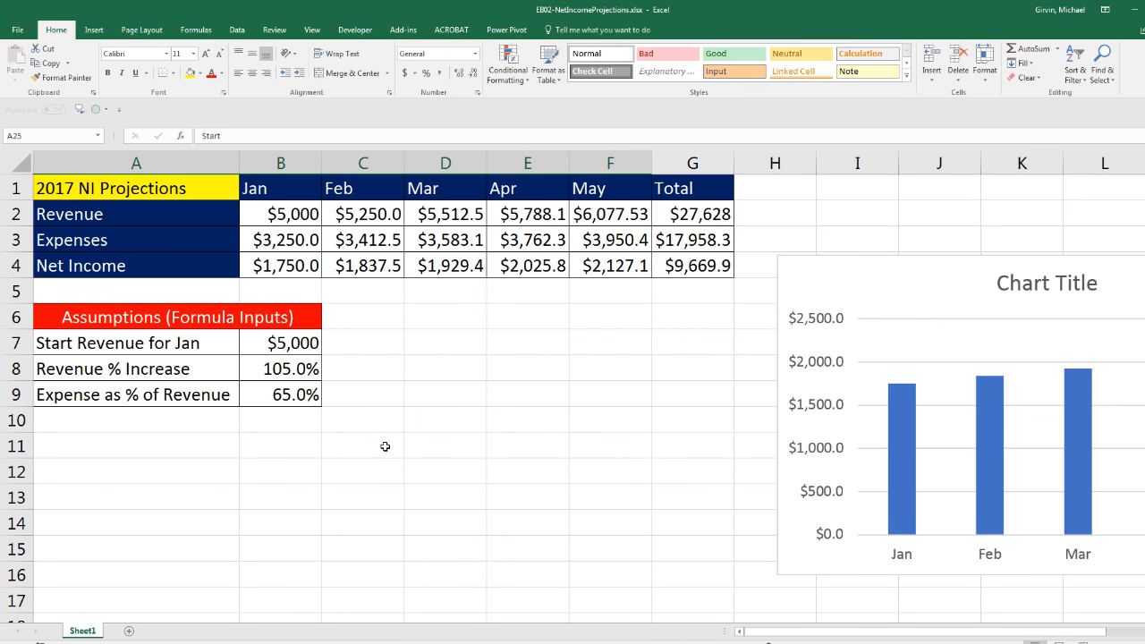
Step: Move the chart below the projections table, beside the assumptions table, and add data labels to its columns
{"action": "left_click", "coordinate": [823, 261]}
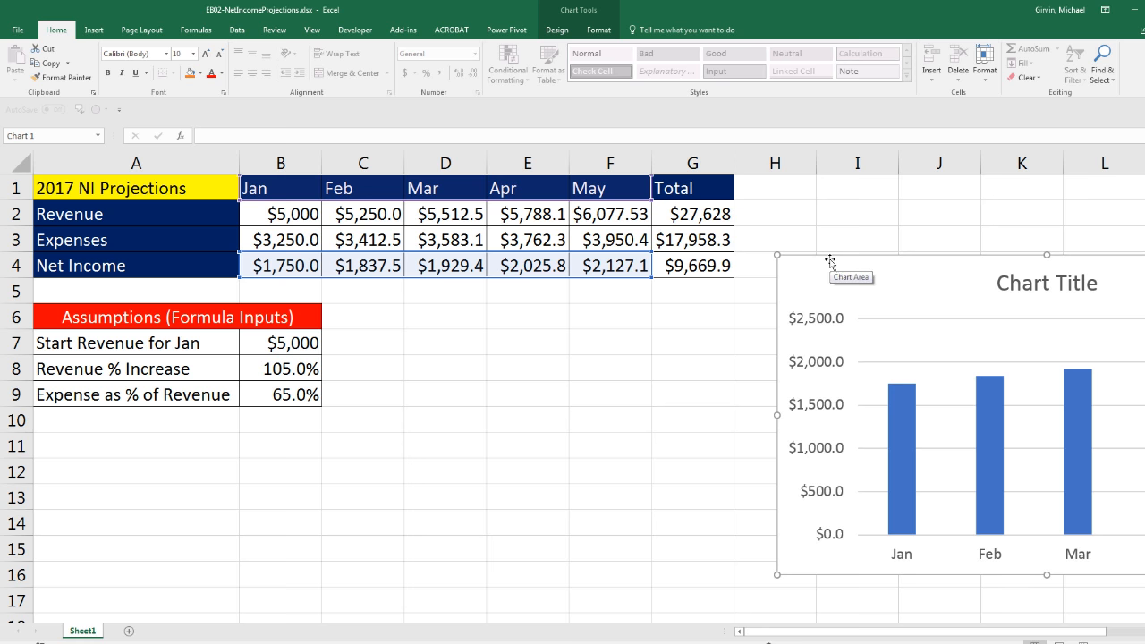
{"action": "mouse_move", "coordinate": [830, 262]}
{"action": "left_mouse_down"}
{"action": "mouse_move", "coordinate": [805, 274]}
{"action": "mouse_move", "coordinate": [420, 296]}
{"action": "left_mouse_up"}
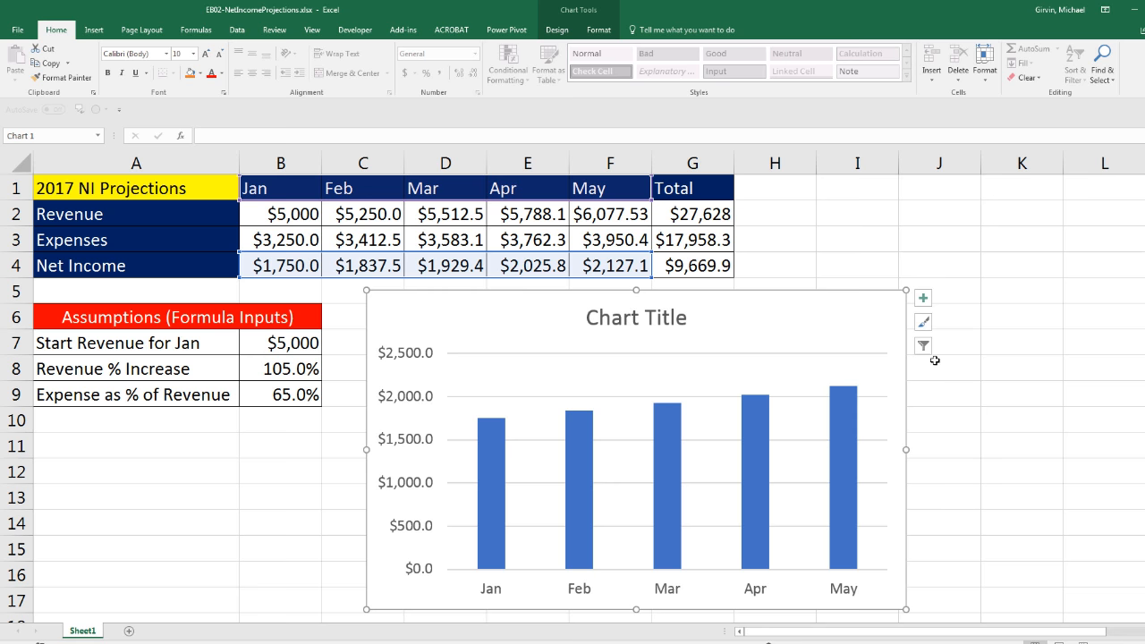
{"action": "left_click", "coordinate": [926, 304]}
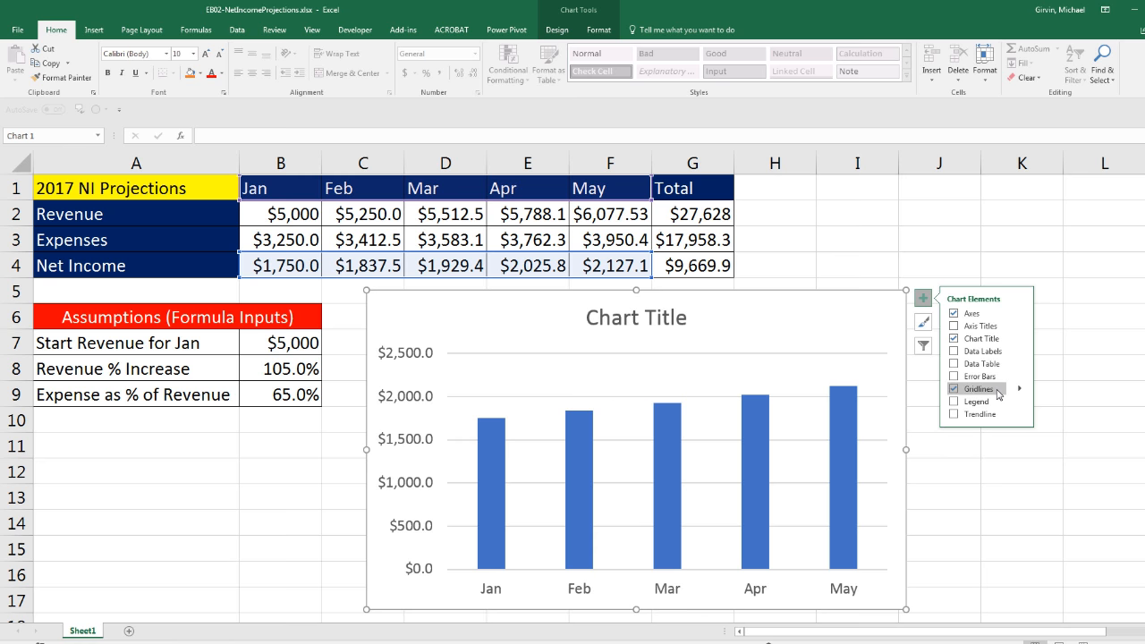
{"action": "left_click", "coordinate": [953, 352]}
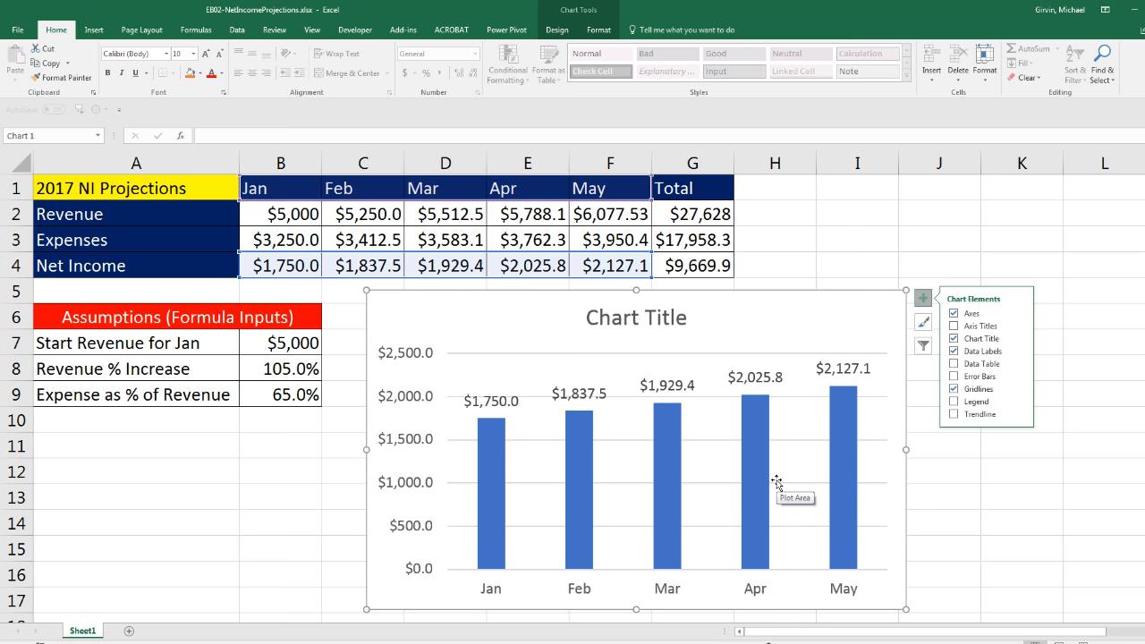
Step: Select the chart title, vertical axis and data labels in turn to compare which elements repeat the same information
{"action": "left_click", "coordinate": [681, 318]}
{"action": "left_click", "coordinate": [418, 358]}
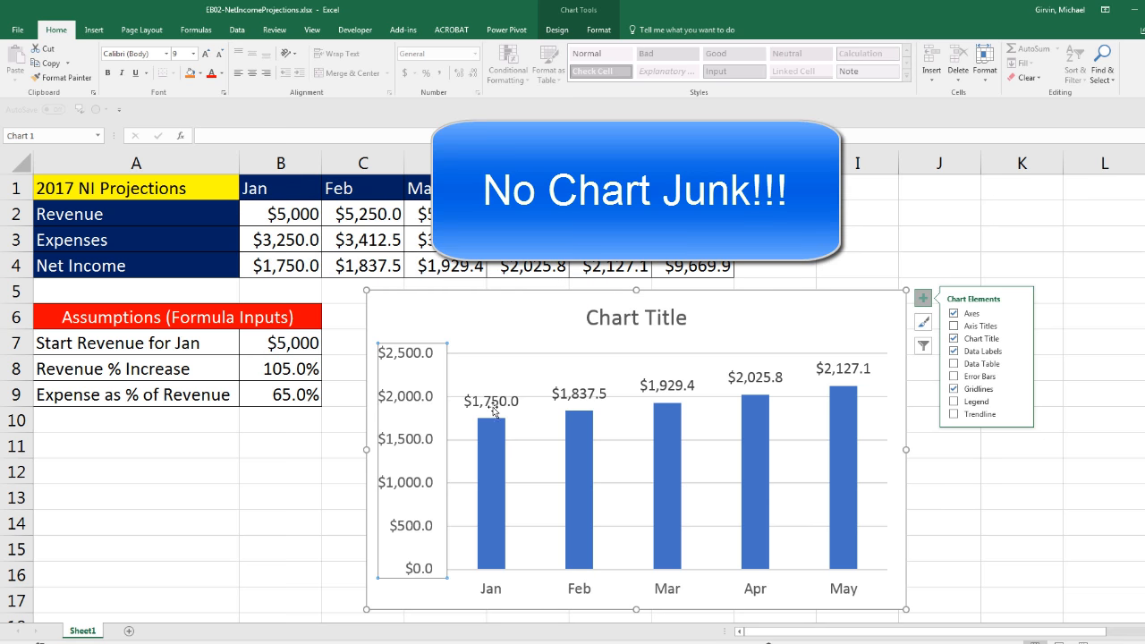
{"action": "left_click", "coordinate": [490, 401]}
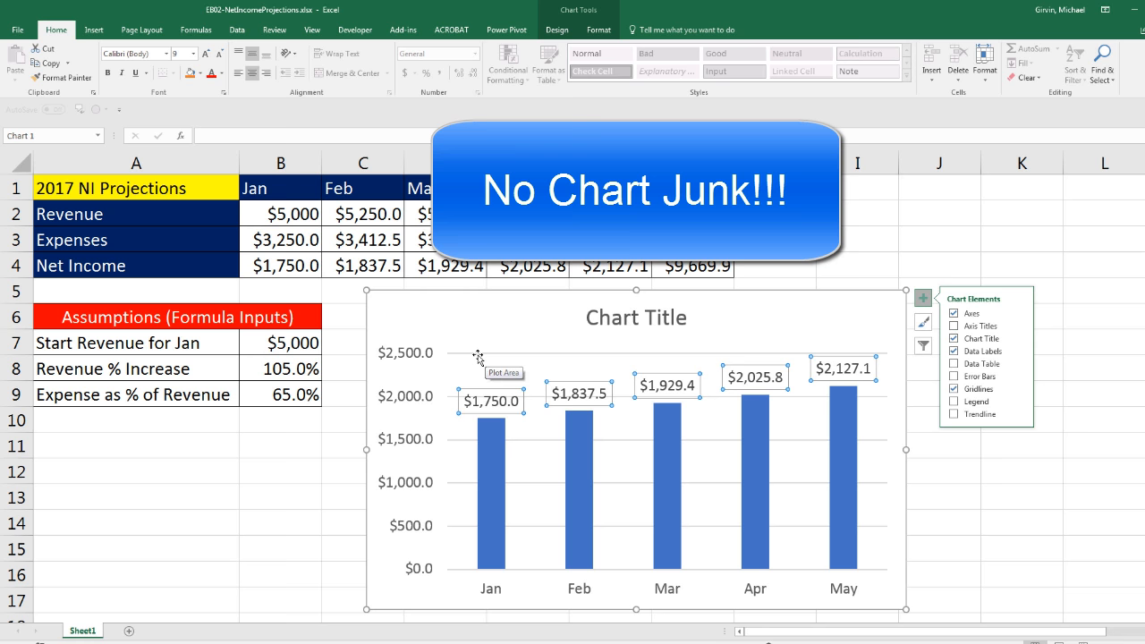
Step: Compare the vertical axis with the data labels and delete the redundant vertical axis from the chart
{"action": "left_click", "coordinate": [413, 358]}
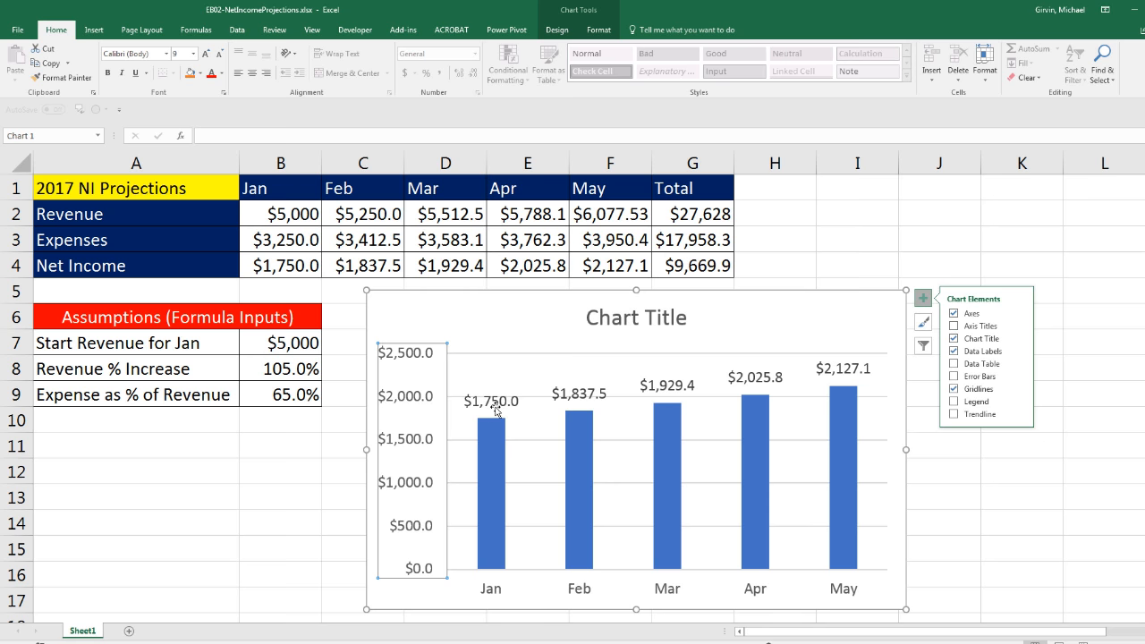
{"action": "left_click", "coordinate": [500, 408]}
{"action": "left_click", "coordinate": [442, 401]}
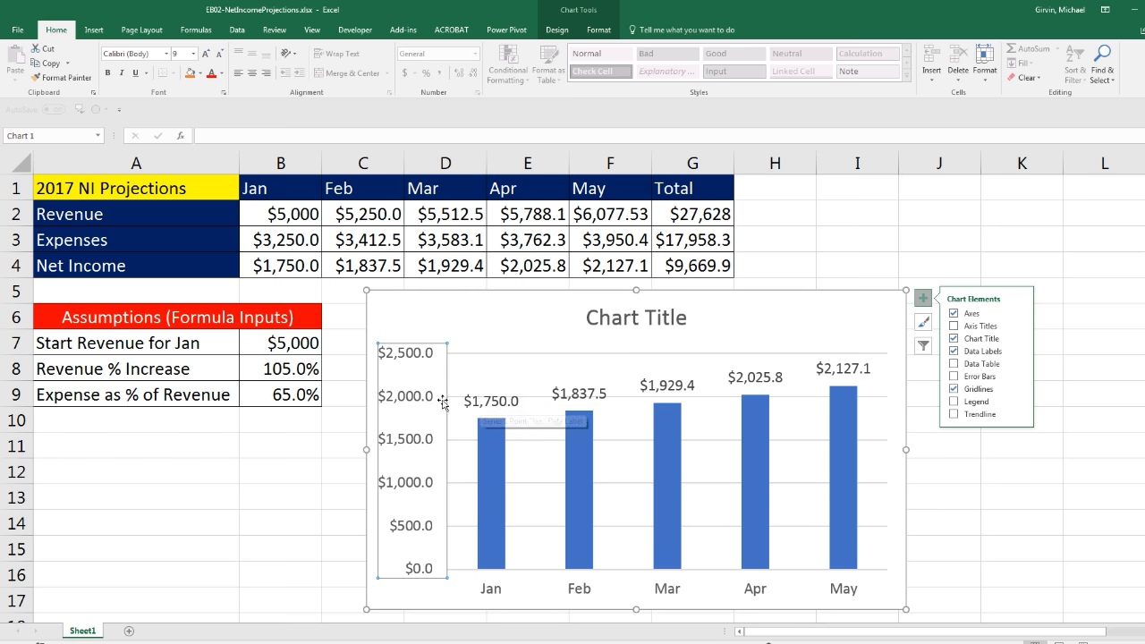
{"action": "left_click", "coordinate": [490, 402]}
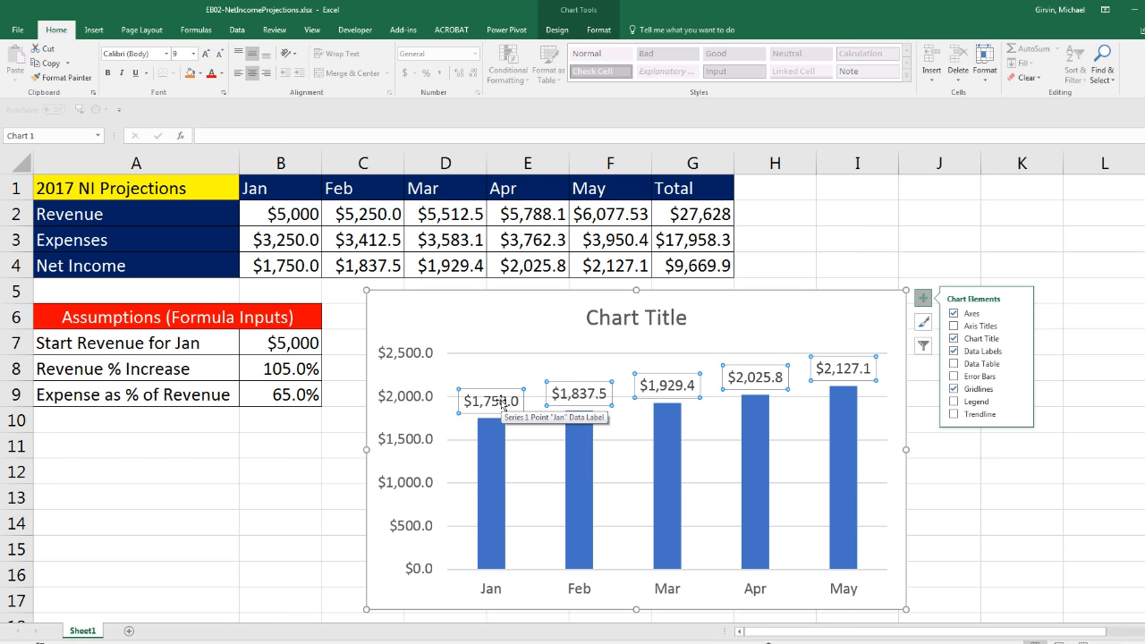
{"action": "left_click", "coordinate": [385, 386]}
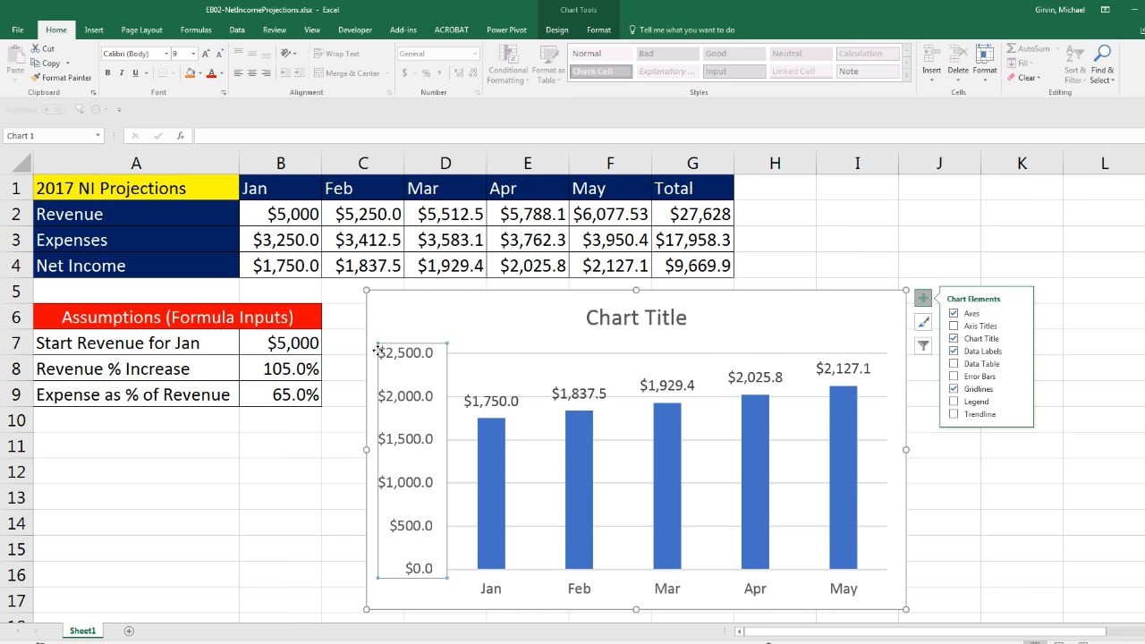
{"action": "key", "text": "Delete"}
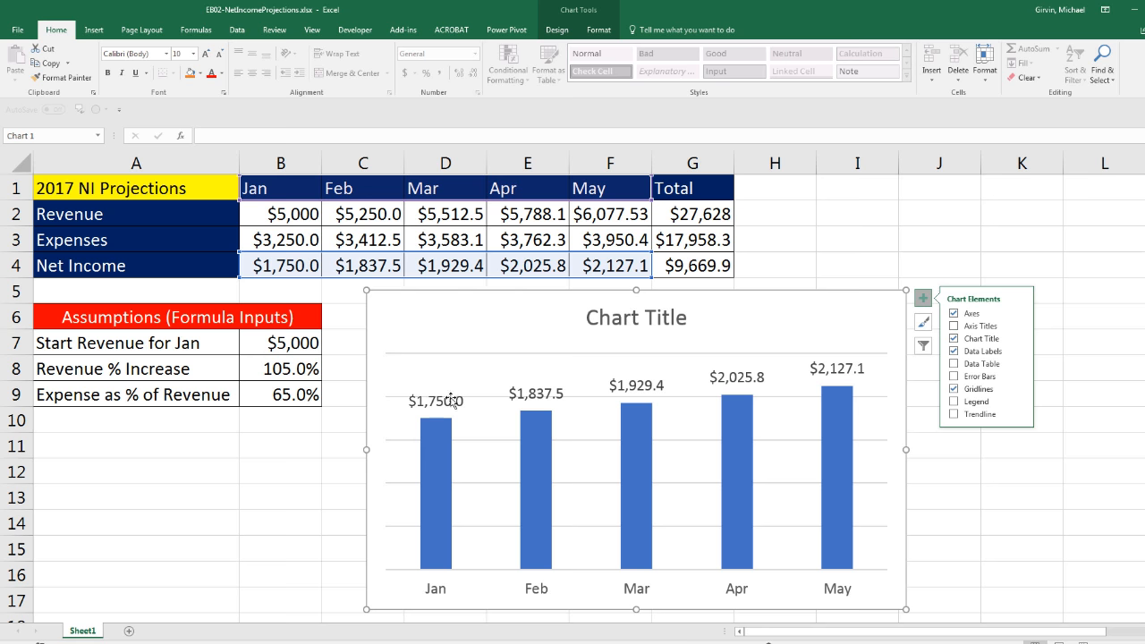
Step: Delete the horizontal gridlines from the chart's plot area
{"action": "left_click", "coordinate": [687, 358]}
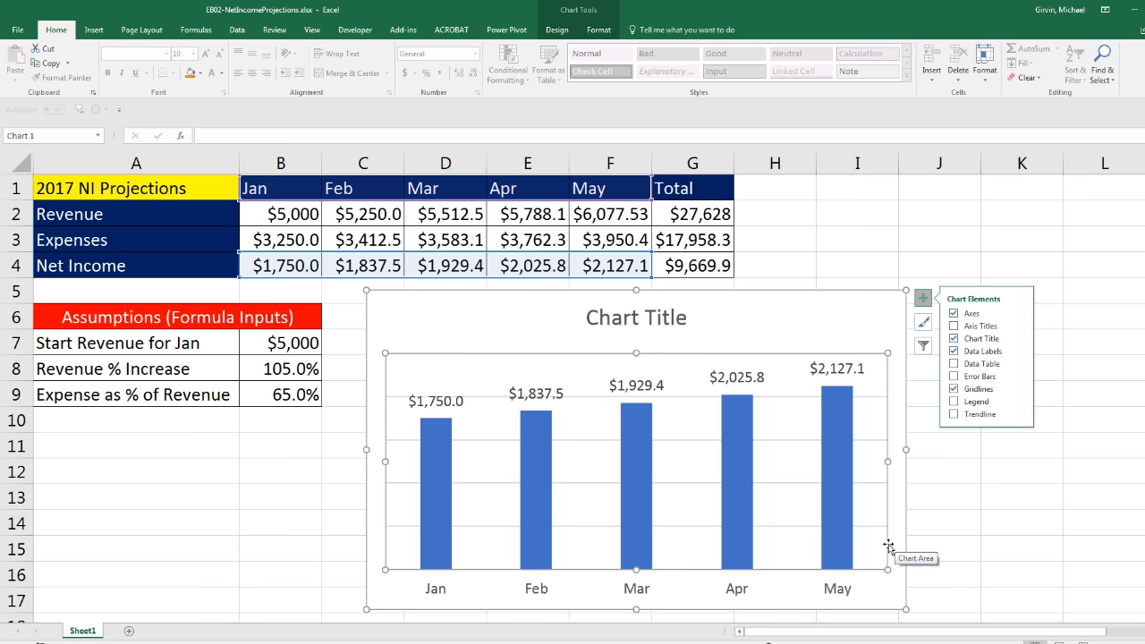
{"action": "left_click", "coordinate": [595, 398]}
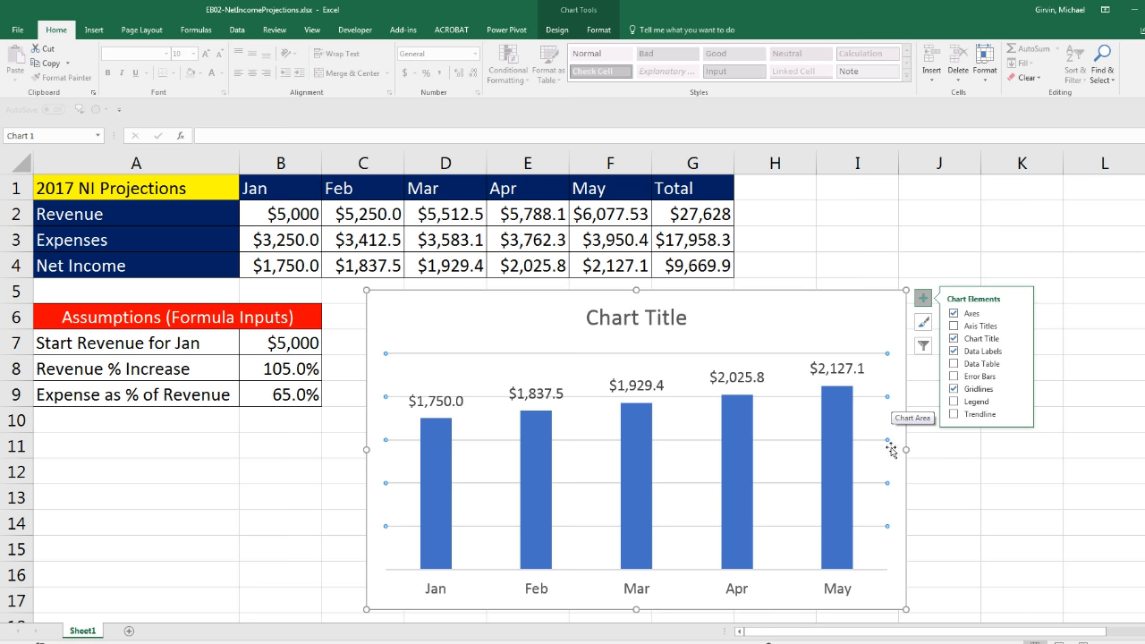
{"action": "key", "text": "Delete"}
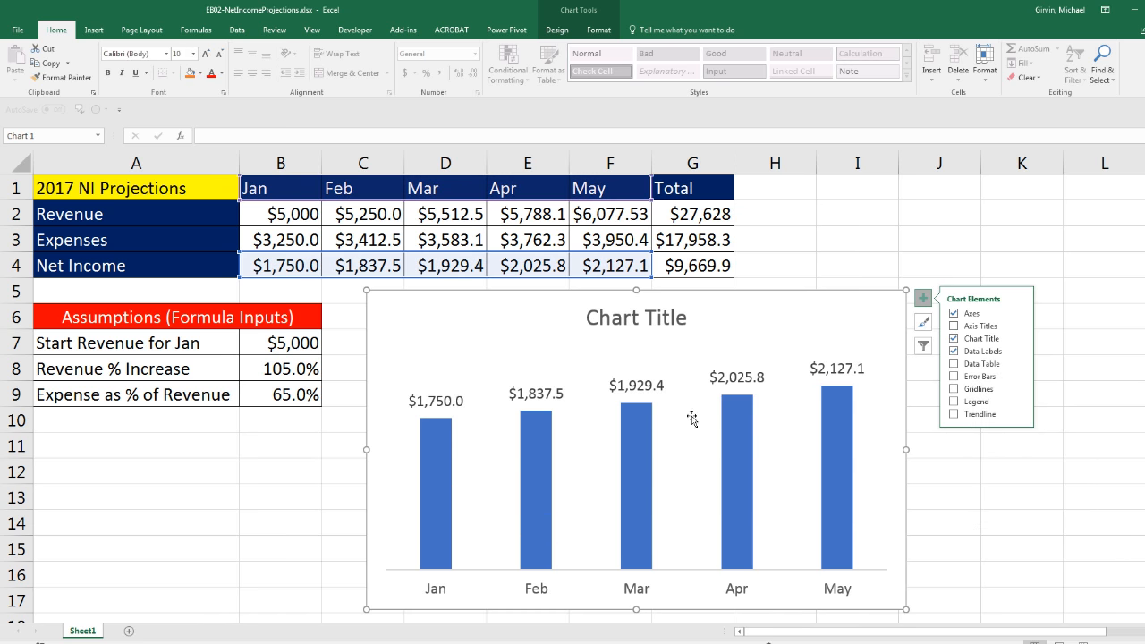
Step: Select the Mar column on its own, clear that selection, and select the whole column series again
{"action": "left_click", "coordinate": [639, 456]}
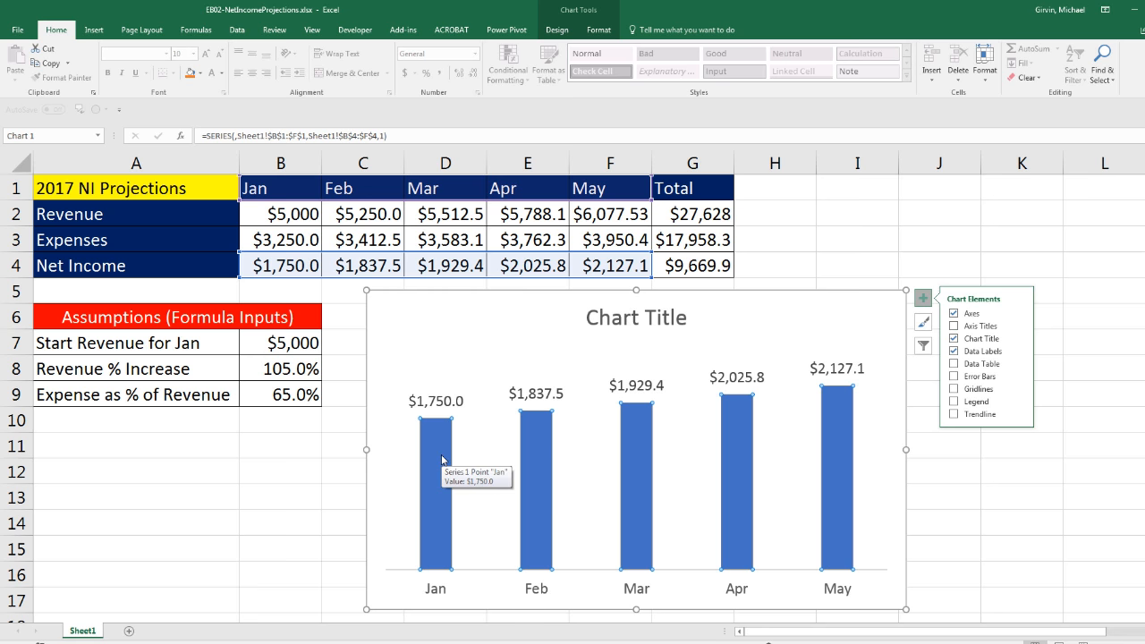
{"action": "left_click", "coordinate": [639, 445]}
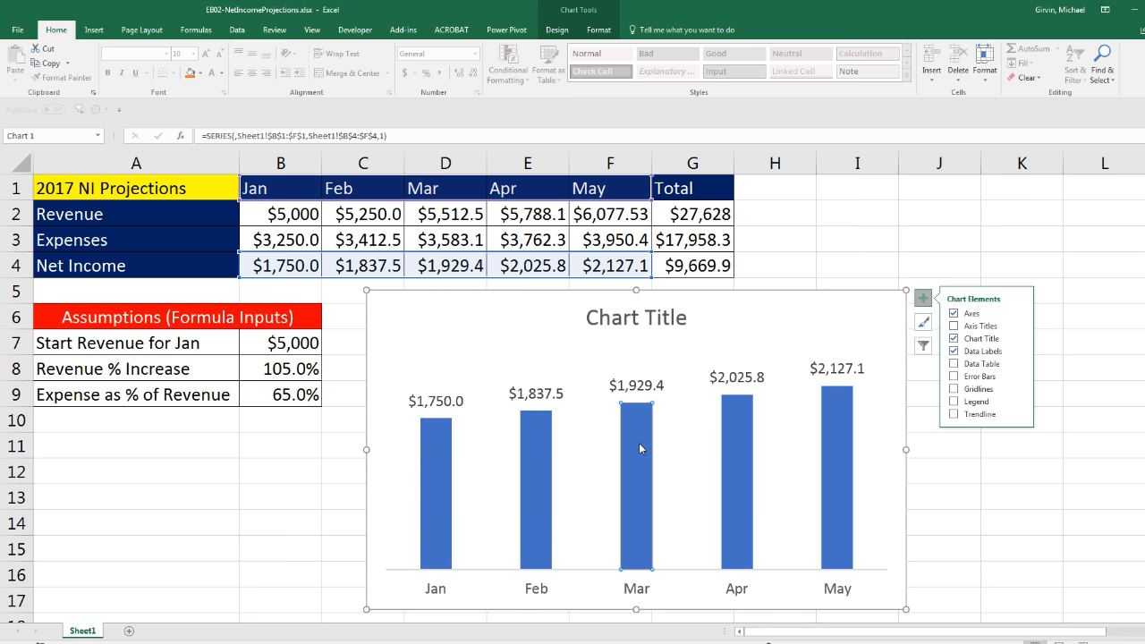
{"action": "mouse_move", "coordinate": [632, 478]}
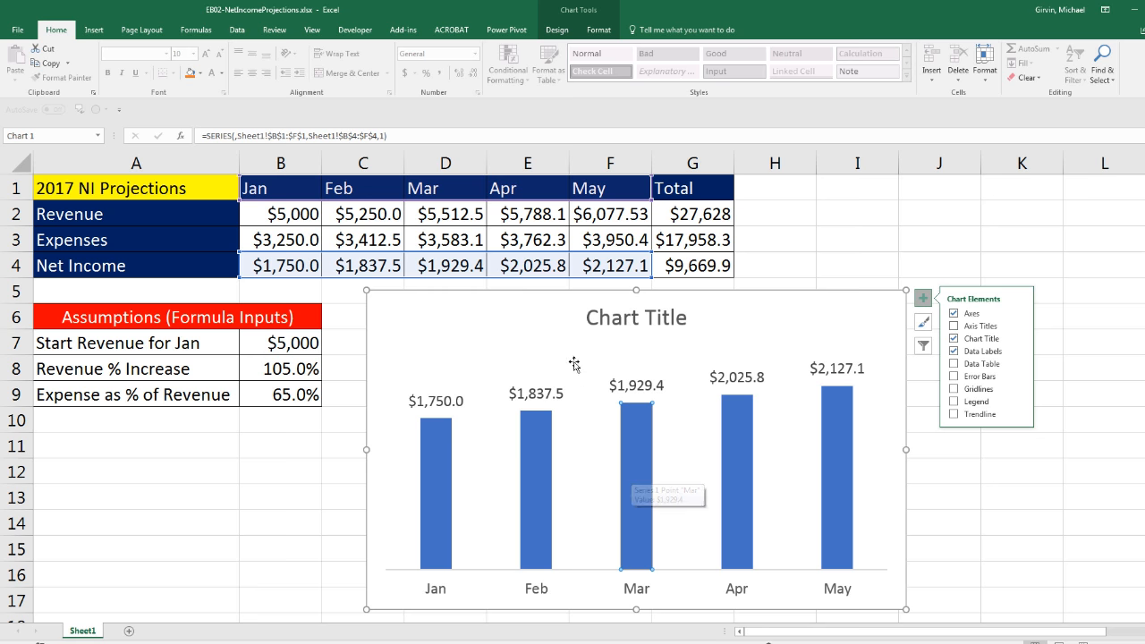
{"action": "left_click", "coordinate": [545, 341]}
{"action": "left_click", "coordinate": [632, 430]}
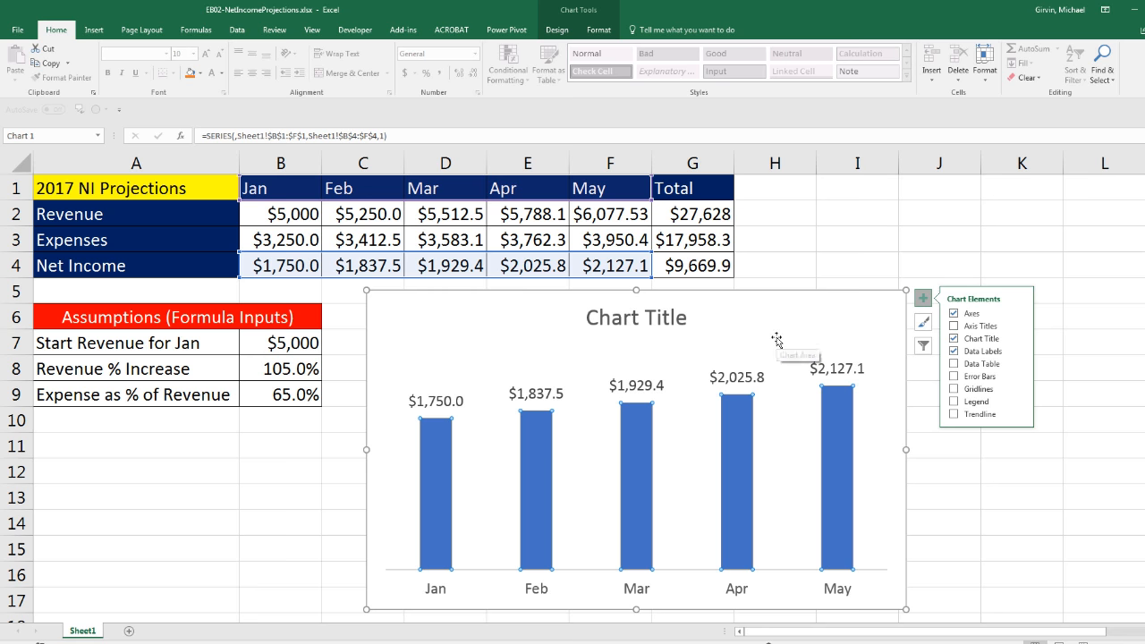
Step: Format the column series' fill with Vary colors by point turned on, and show its border options
{"action": "key", "text": "ctrl+1"}
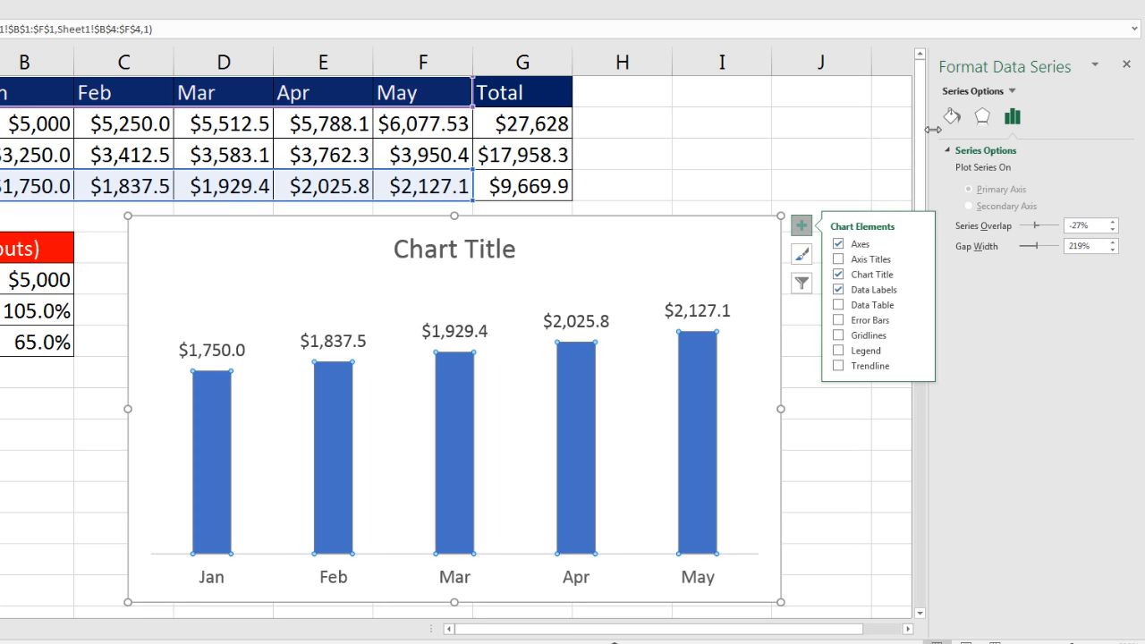
{"action": "left_click", "coordinate": [978, 127]}
{"action": "left_click", "coordinate": [951, 119]}
{"action": "left_click", "coordinate": [981, 118]}
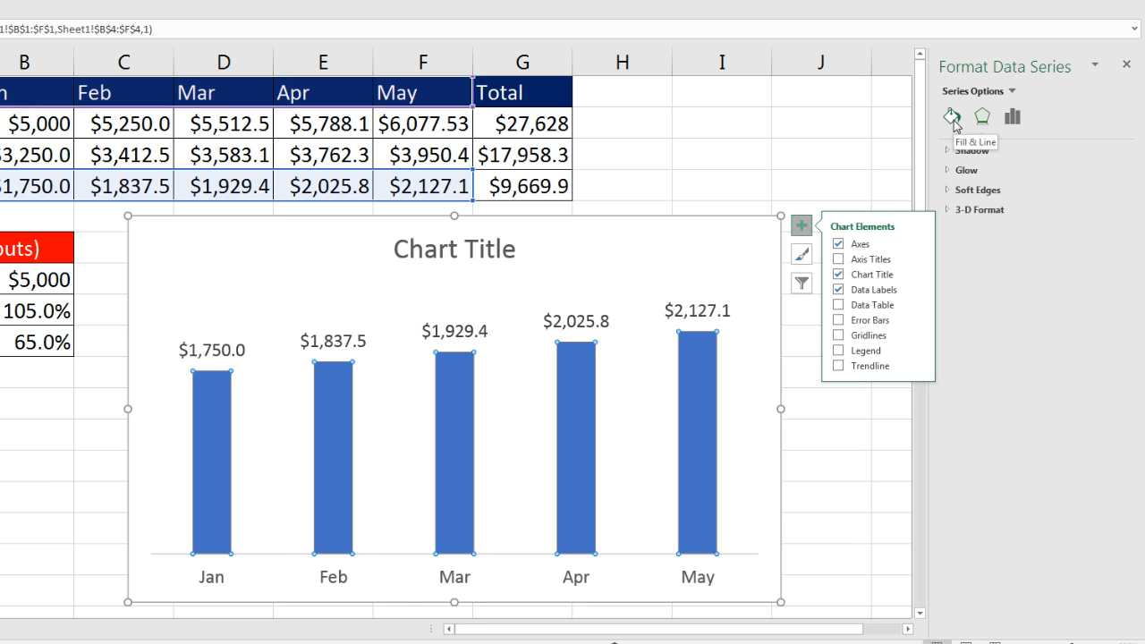
{"action": "left_click", "coordinate": [951, 118]}
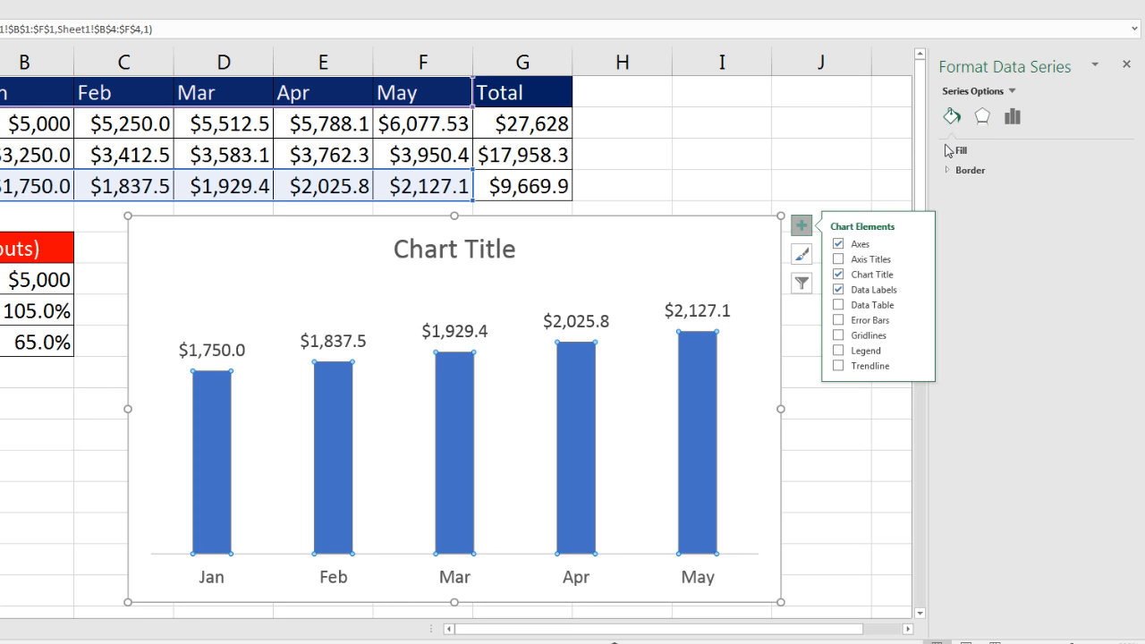
{"action": "left_click", "coordinate": [948, 152]}
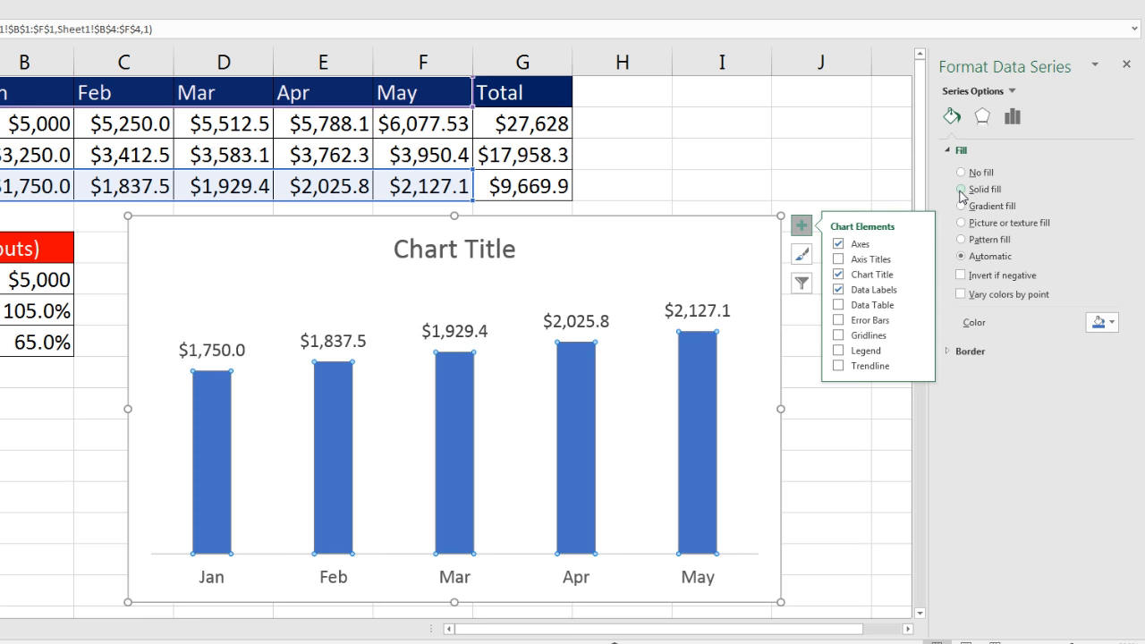
{"action": "left_click", "coordinate": [961, 190]}
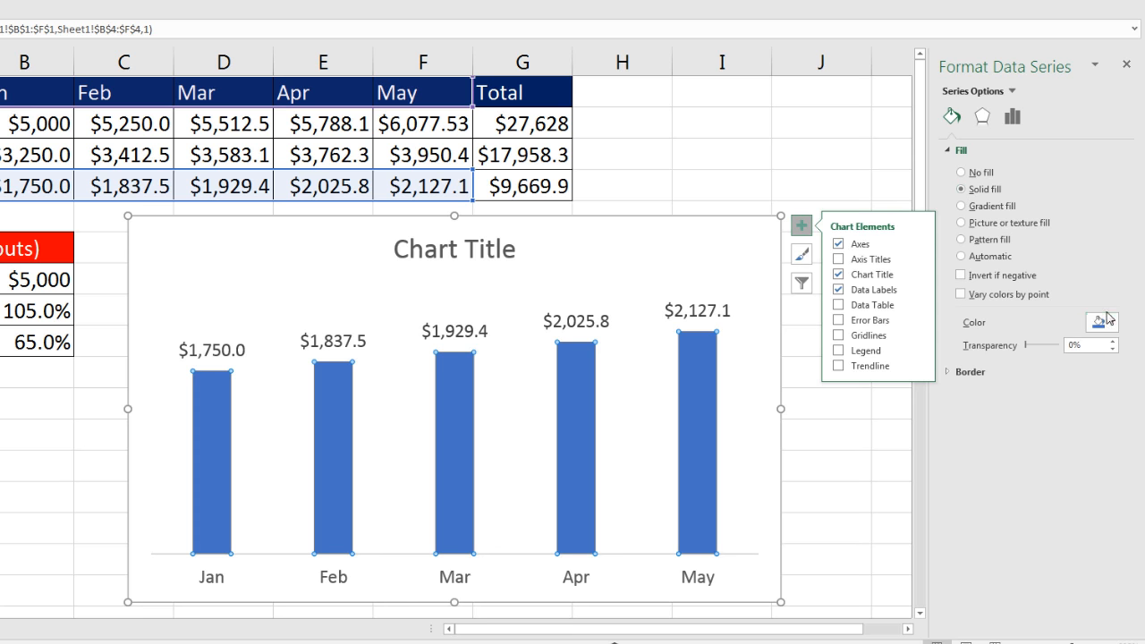
{"action": "left_click", "coordinate": [960, 294]}
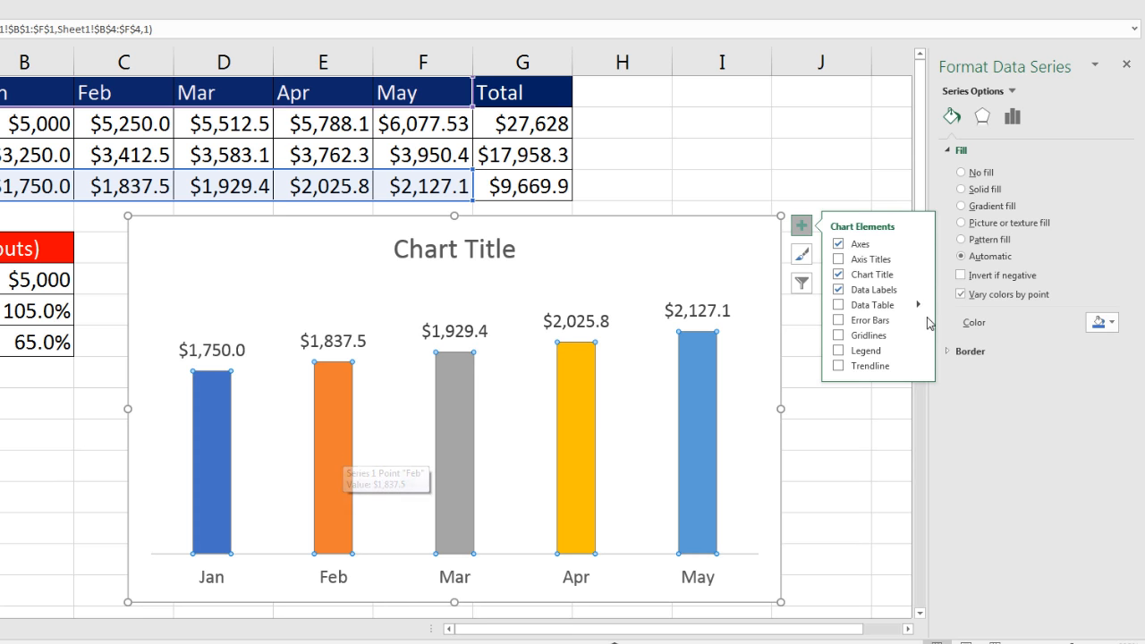
{"action": "left_click", "coordinate": [948, 351]}
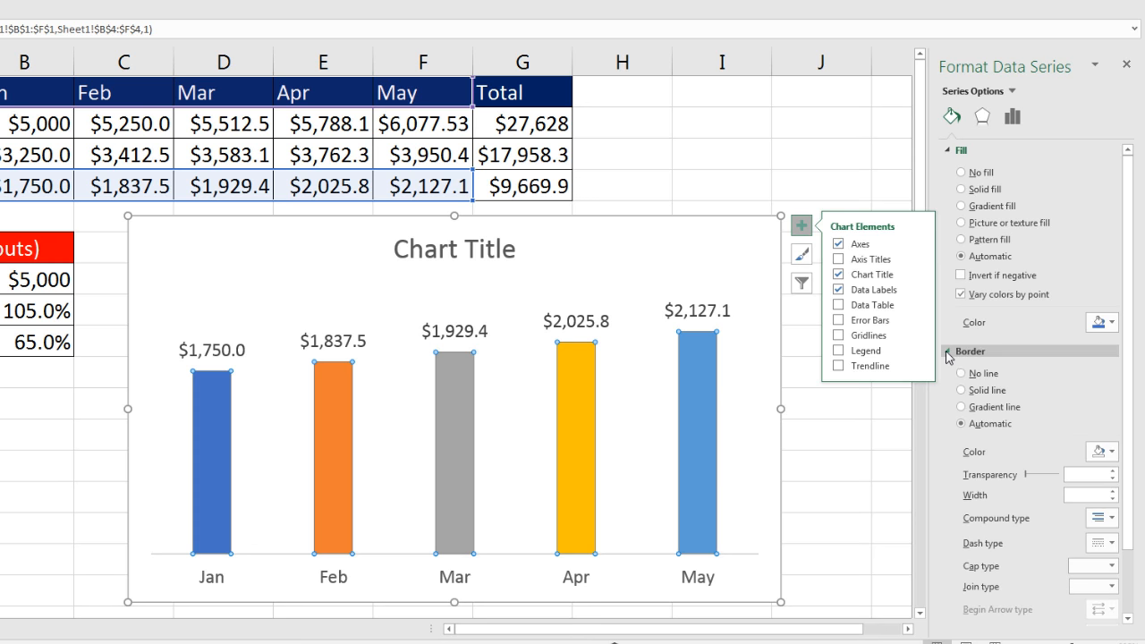
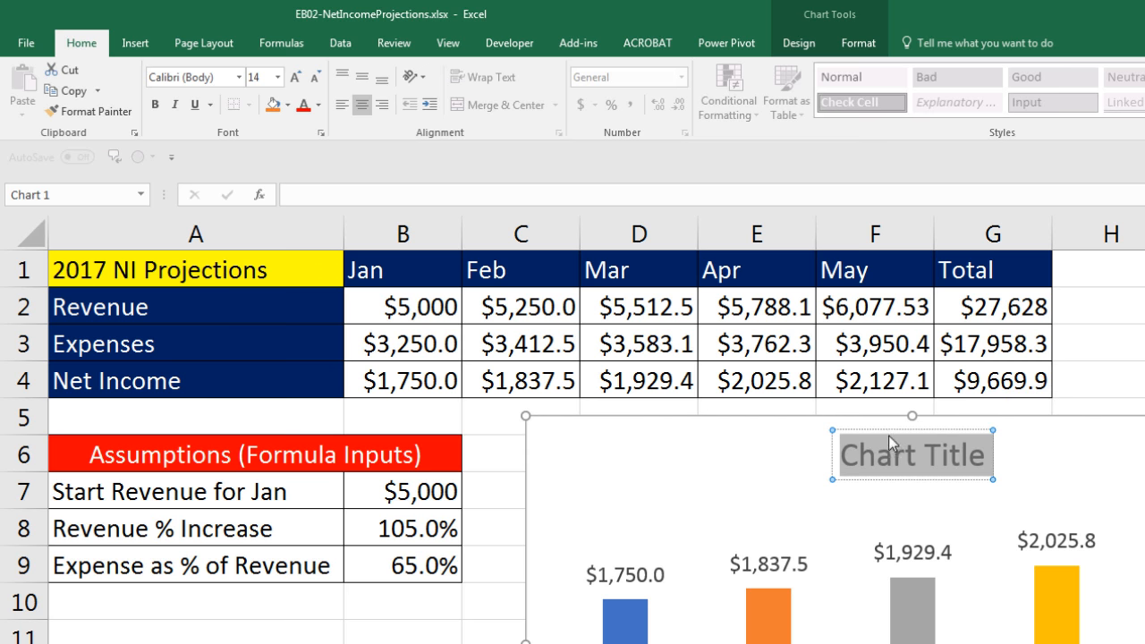
Step: Link the chart title to cell A1 with the formula =Sheet1!$A$1
{"action": "left_click", "coordinate": [883, 429]}
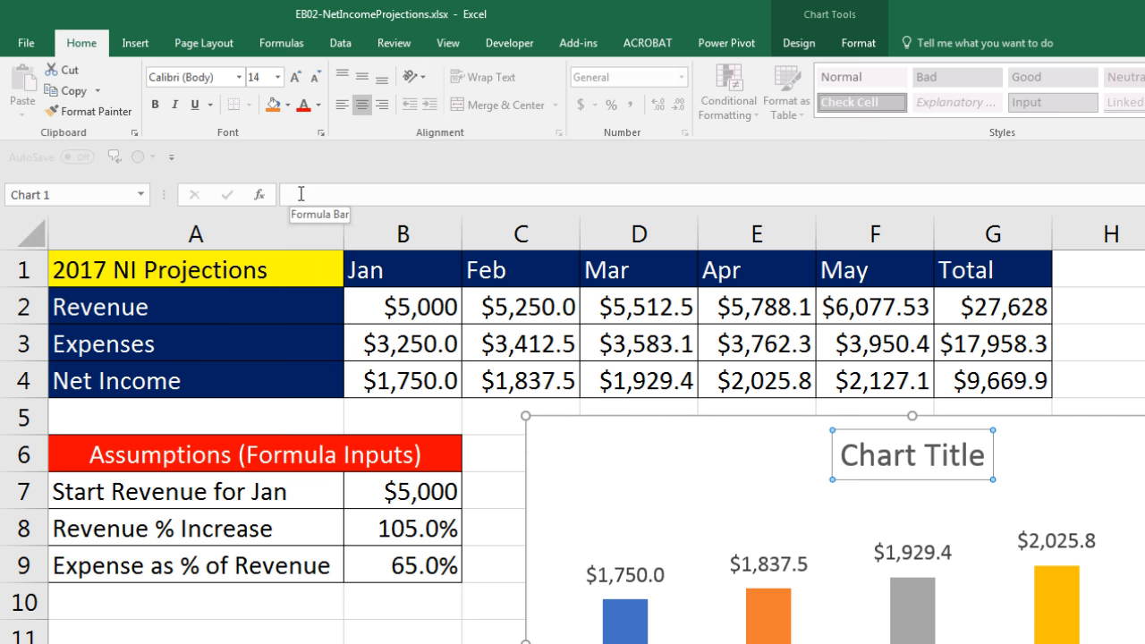
{"action": "left_click", "coordinate": [306, 193]}
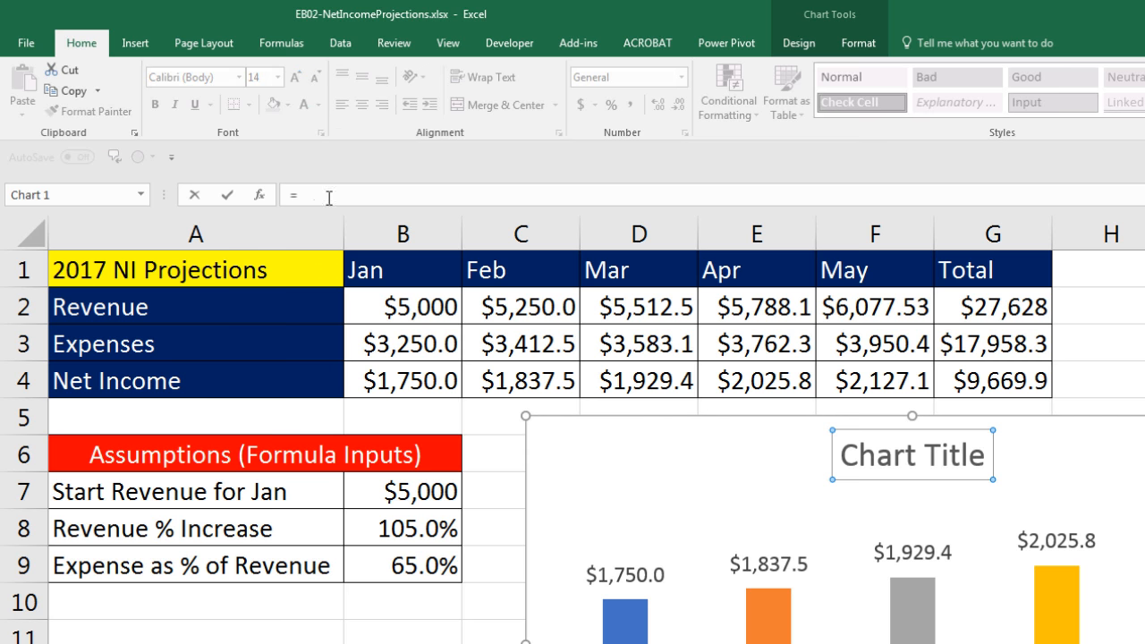
{"action": "left_click", "coordinate": [121, 273]}
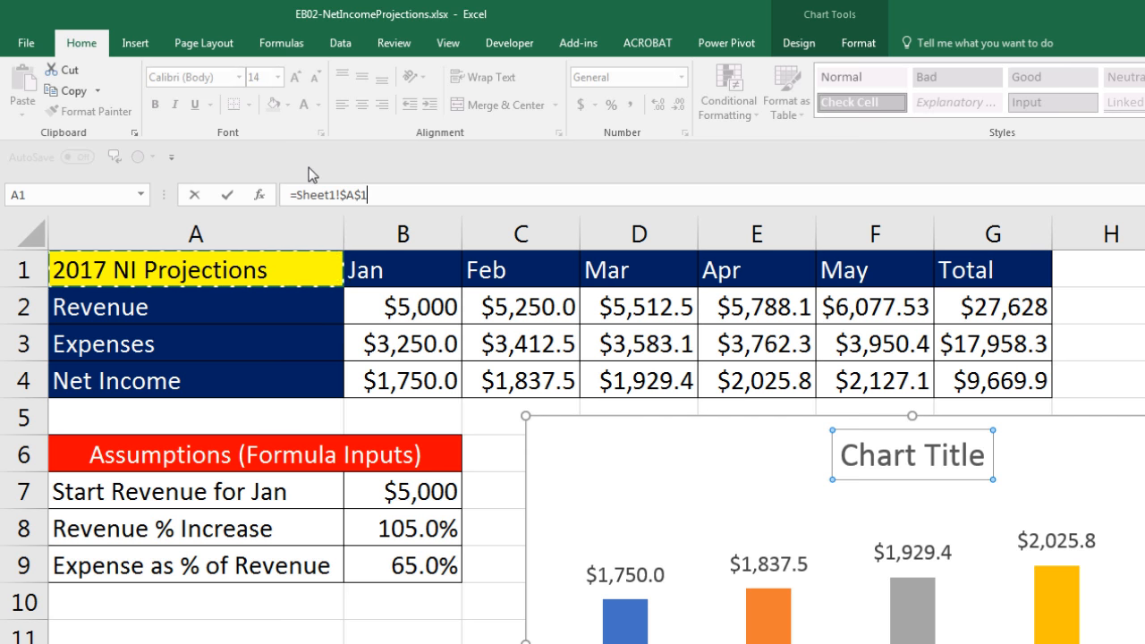
{"action": "key", "text": "Return"}
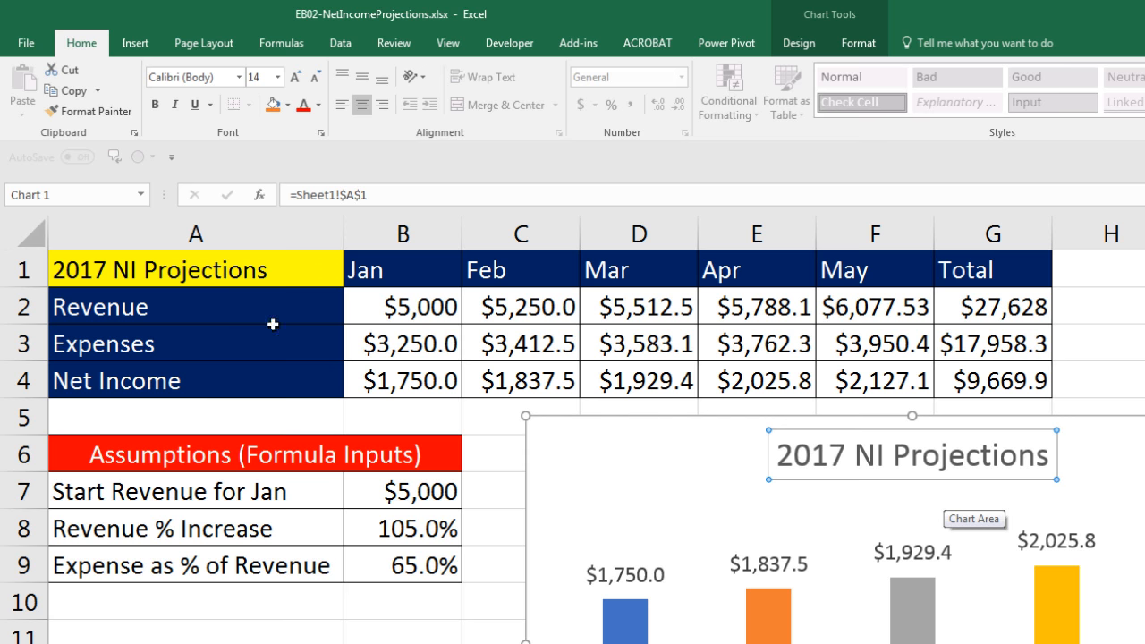
Step: Test the linked chart title by changing A1 to "2017 Net Income Projections", and undo that edit
{"action": "left_click", "coordinate": [130, 271]}
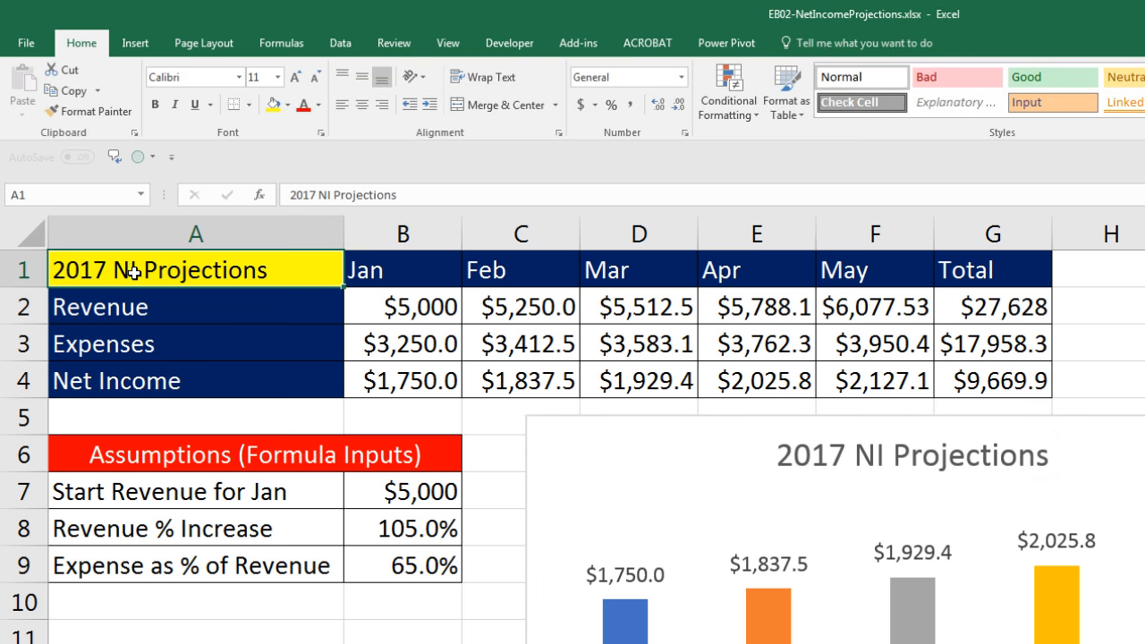
{"action": "double_click", "coordinate": [134, 273]}
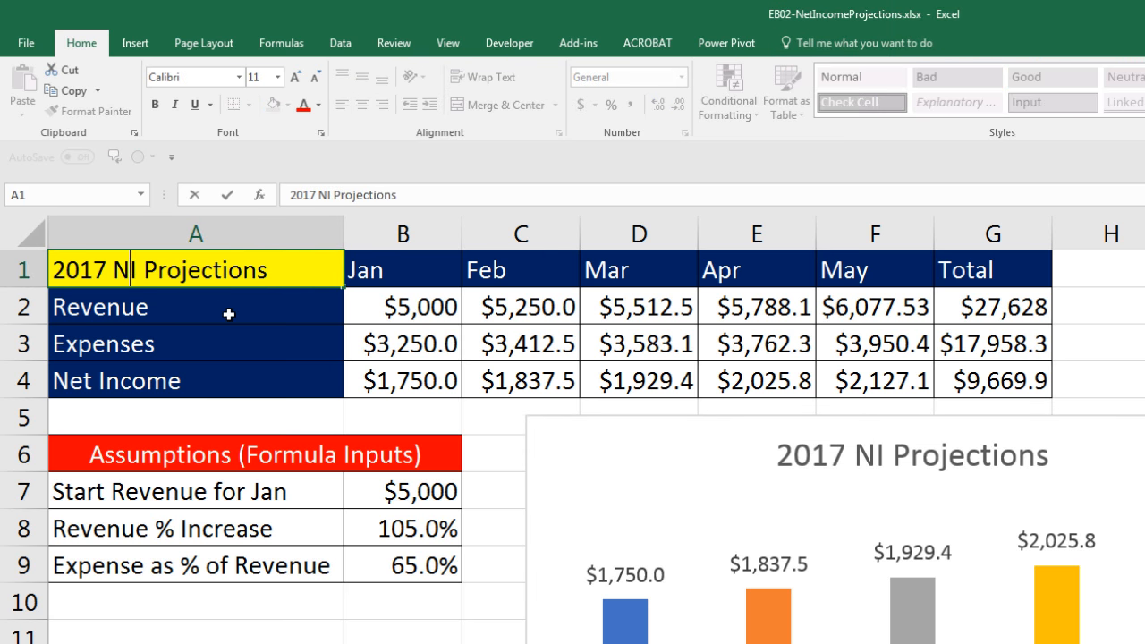
{"action": "type", "text": "et I"}
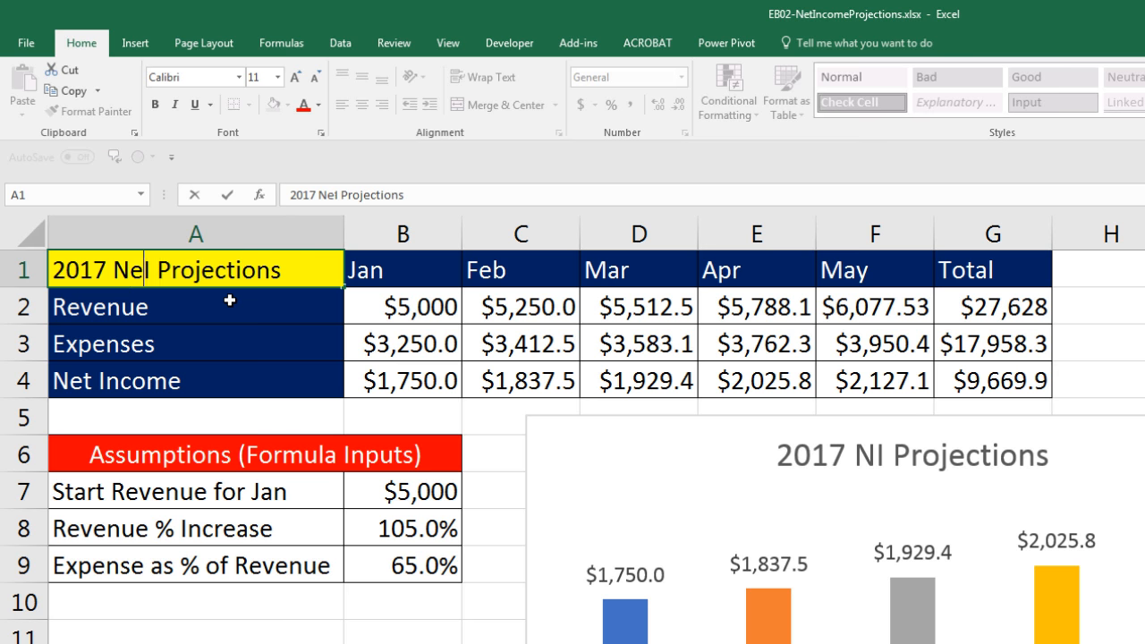
{"action": "type", "text": "ncome"}
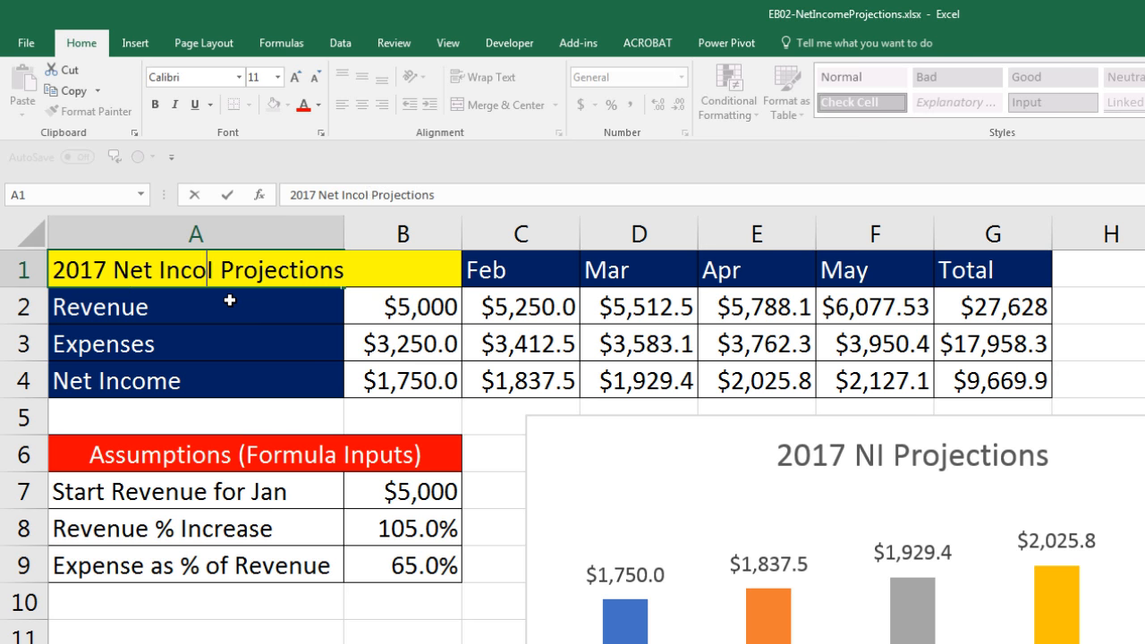
{"action": "key", "text": "Delete"}
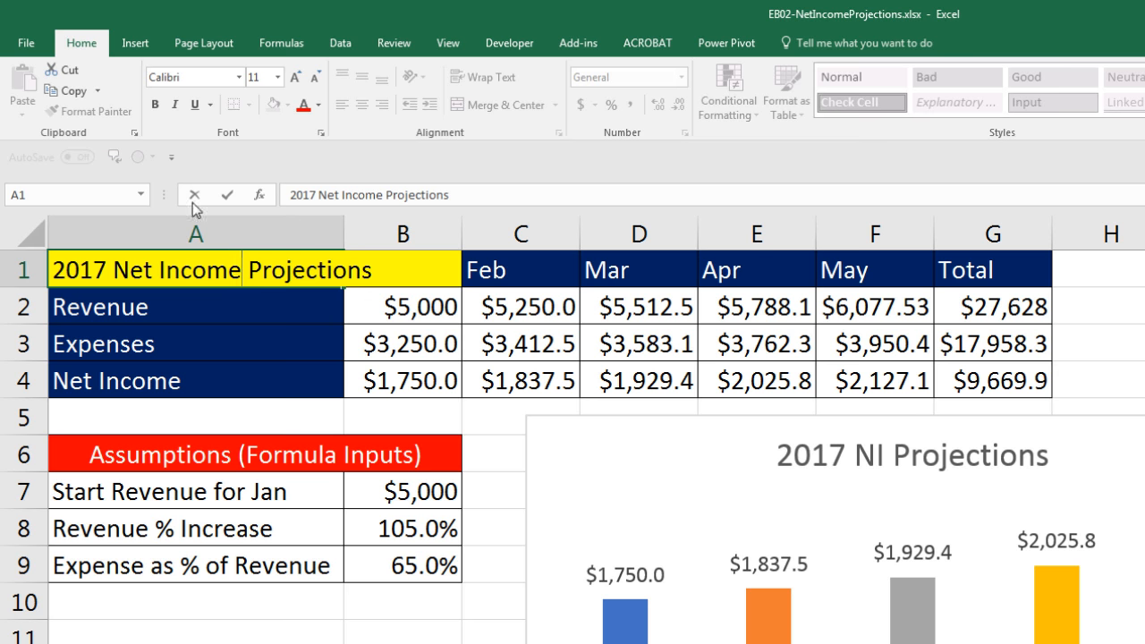
{"action": "key", "text": "Return"}
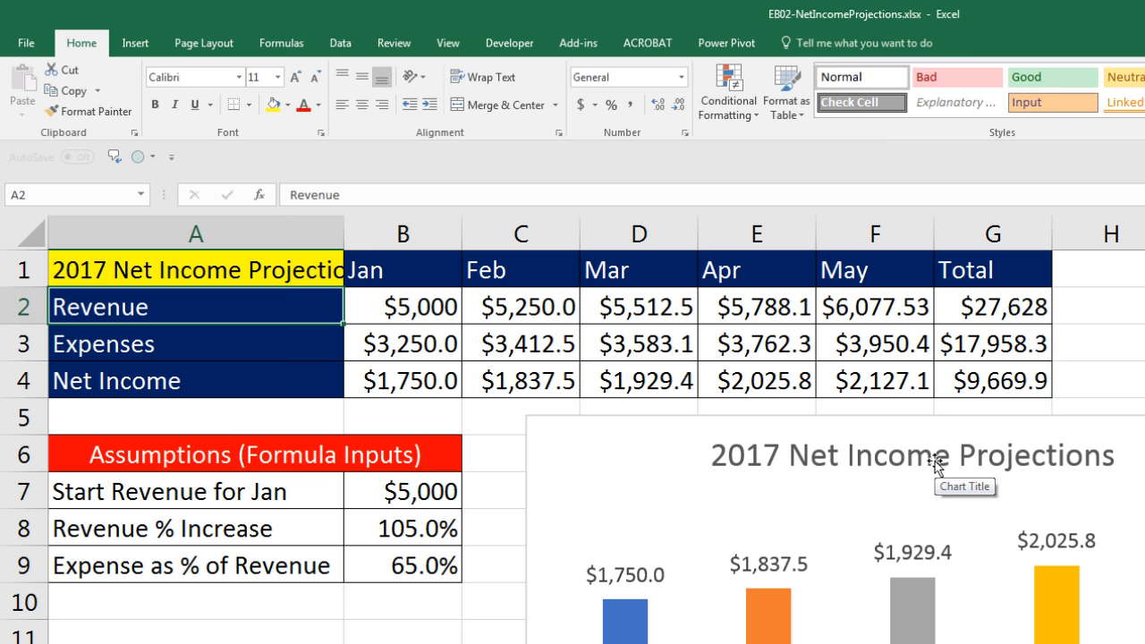
{"action": "key", "text": "ctrl+z"}
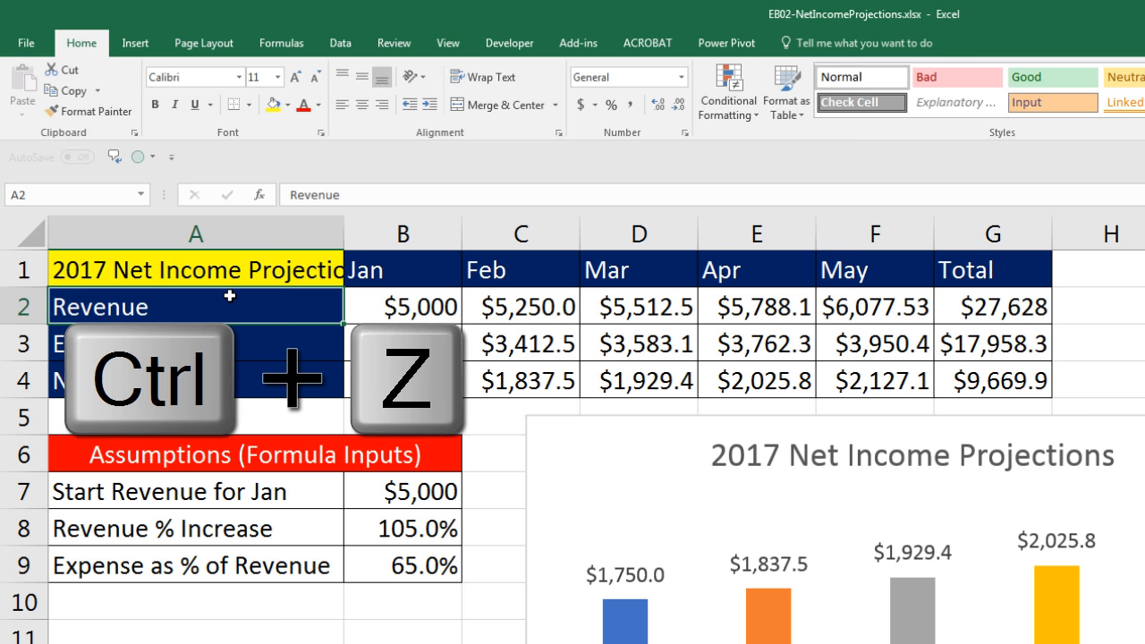
{"action": "key", "text": "ctrl+z"}
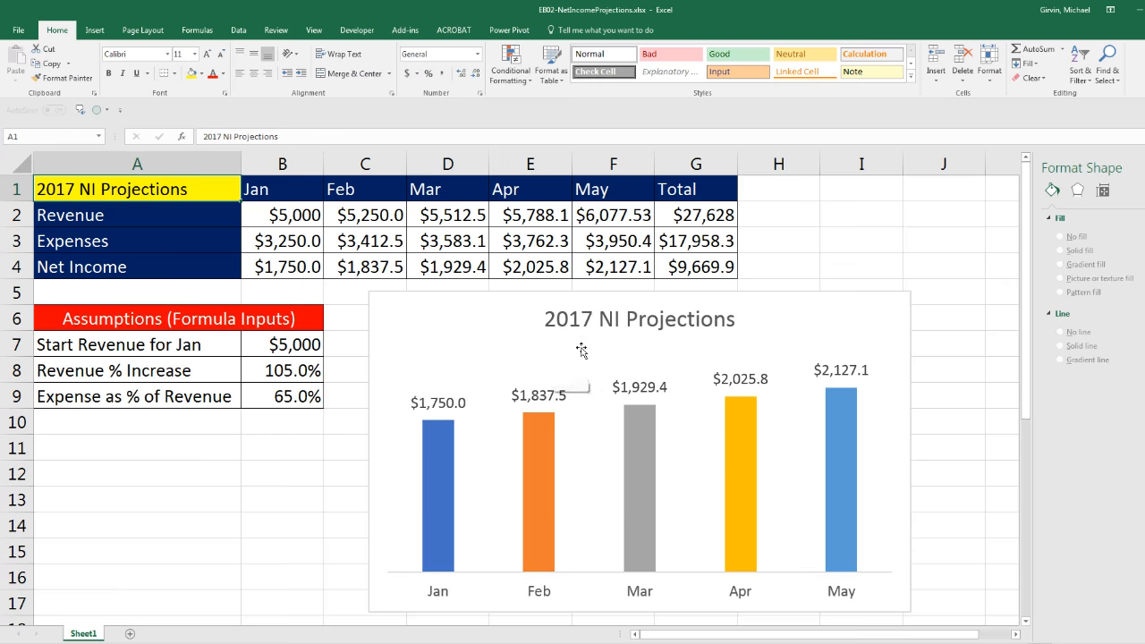
Step: Shrink the chart from its lower-right corner to about five columns by nine rows, and move it slightly right and down
{"action": "left_click", "coordinate": [895, 603]}
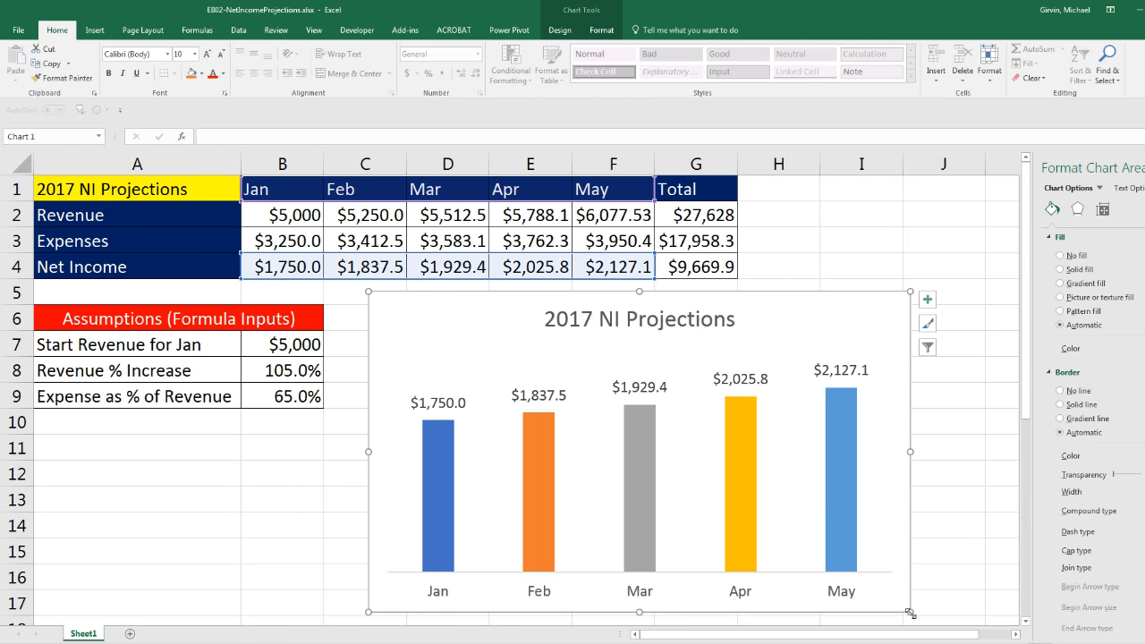
{"action": "left_click_drag", "start_coordinate": [908, 615], "coordinate": [756, 514]}
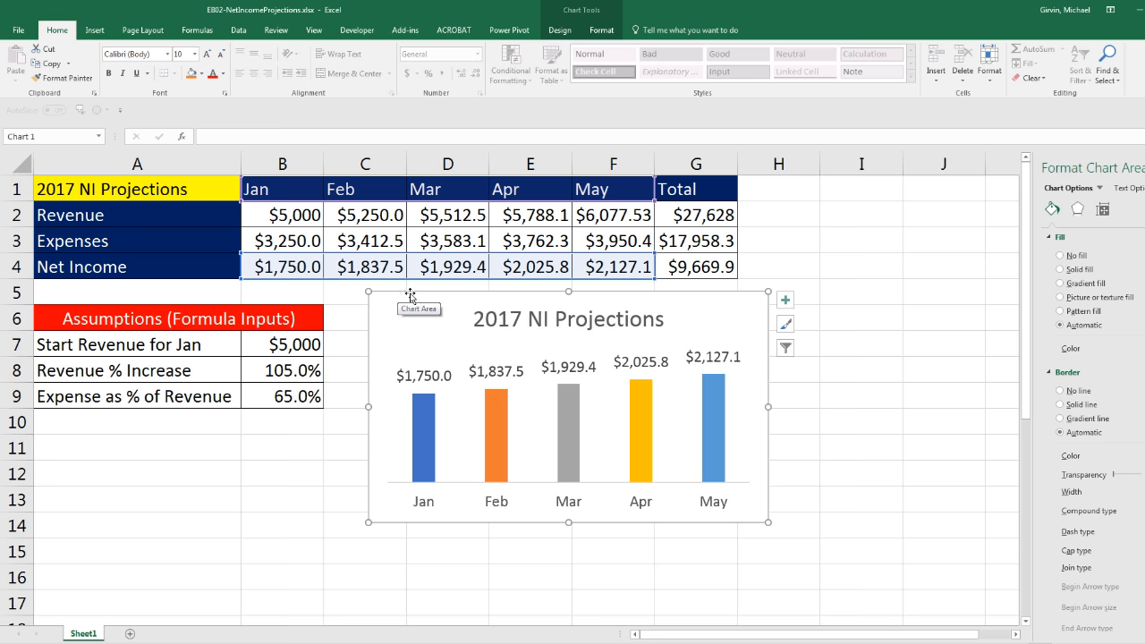
{"action": "left_click_drag", "start_coordinate": [383, 298], "coordinate": [466, 329]}
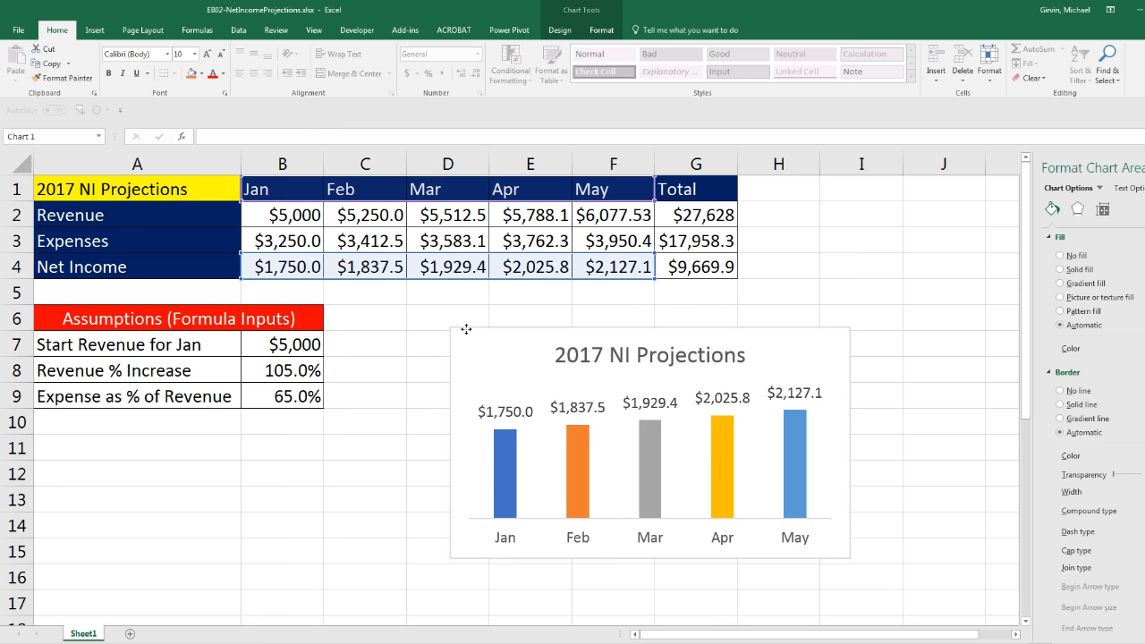
Step: Move the chart so its upper-left corner snaps to the cell gridlines at D6
{"action": "key", "text": "alt"}
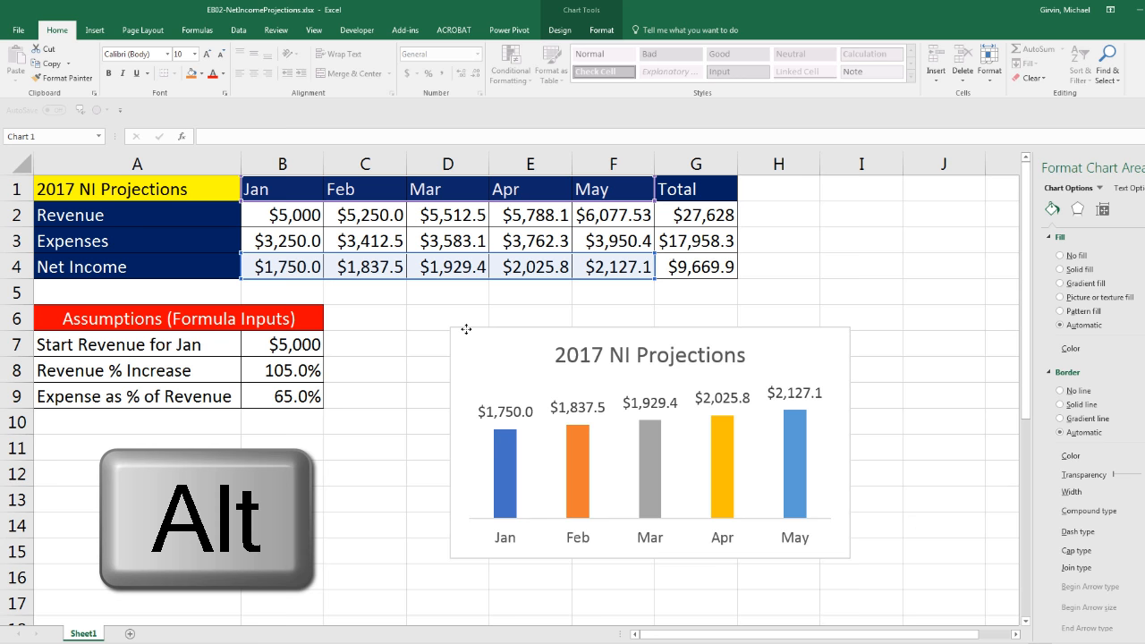
{"action": "key", "text": "alt"}
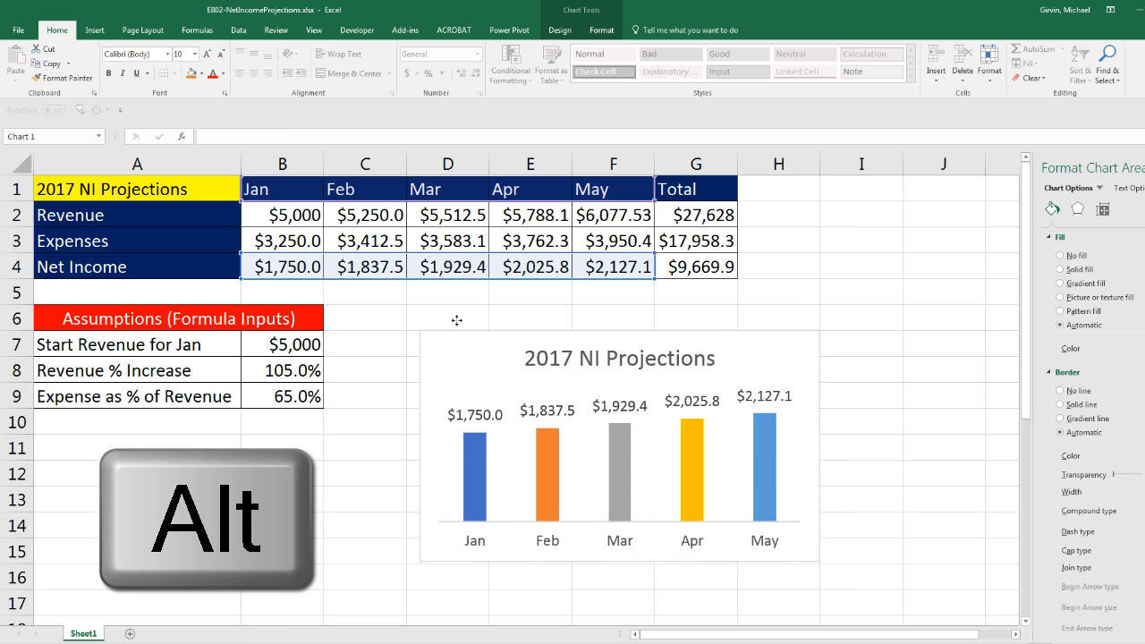
{"action": "left_click_drag", "start_coordinate": [426, 325], "coordinate": [424, 305]}
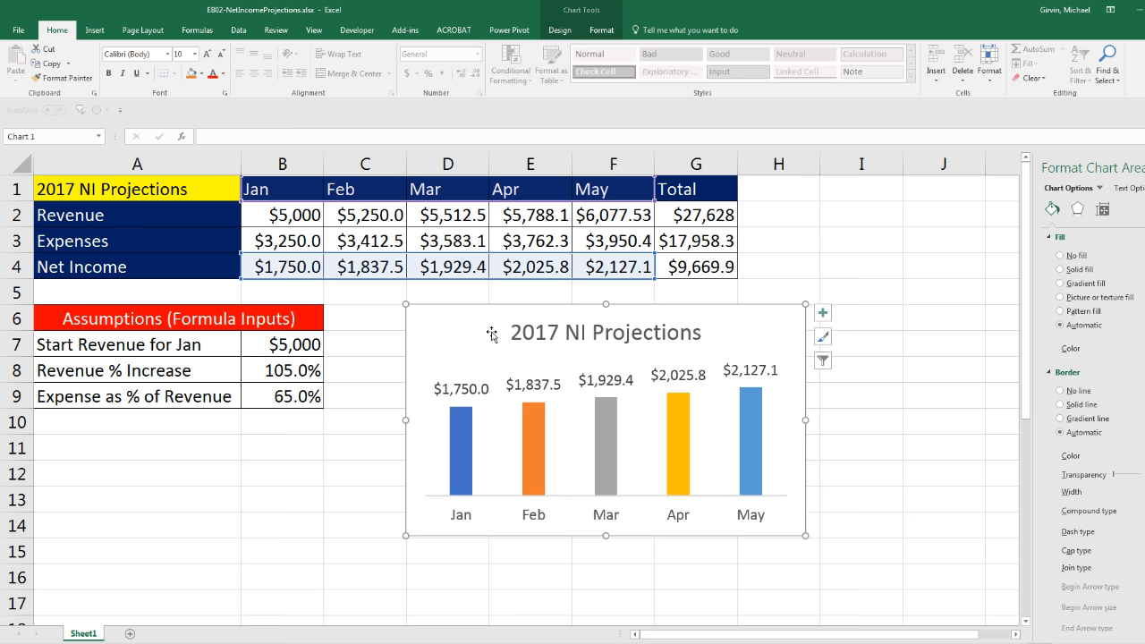
Step: Examine the formulas for January revenue, February revenue, January expenses and January net income in B2, C2, B3 and B4
{"action": "left_click", "coordinate": [290, 341]}
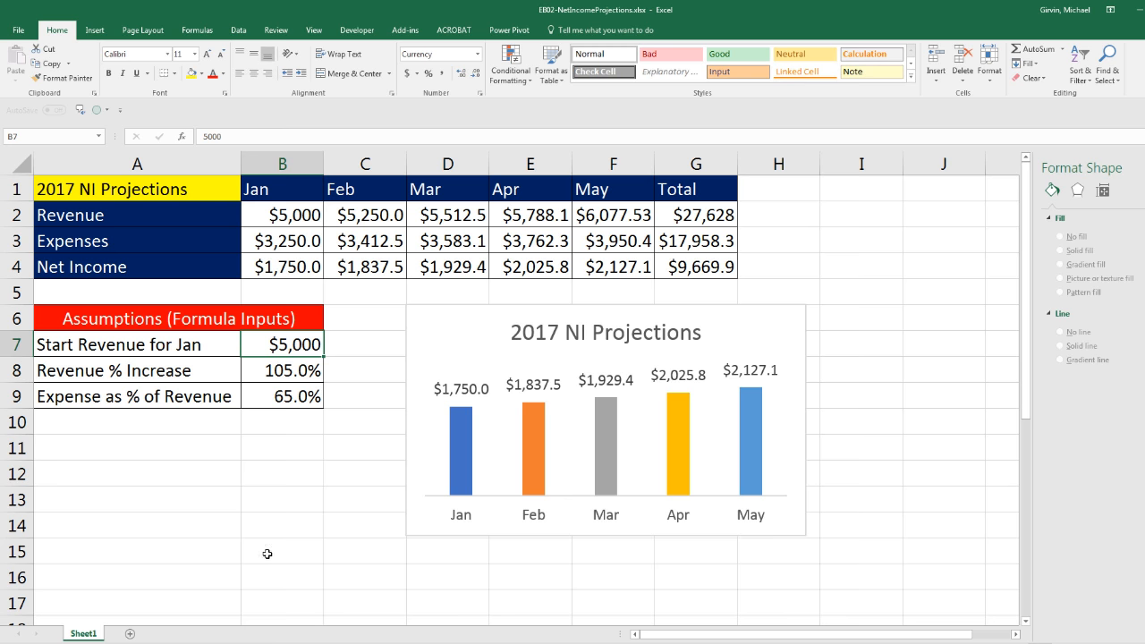
{"action": "left_click", "coordinate": [302, 214]}
{"action": "type", "text": "=B7"}
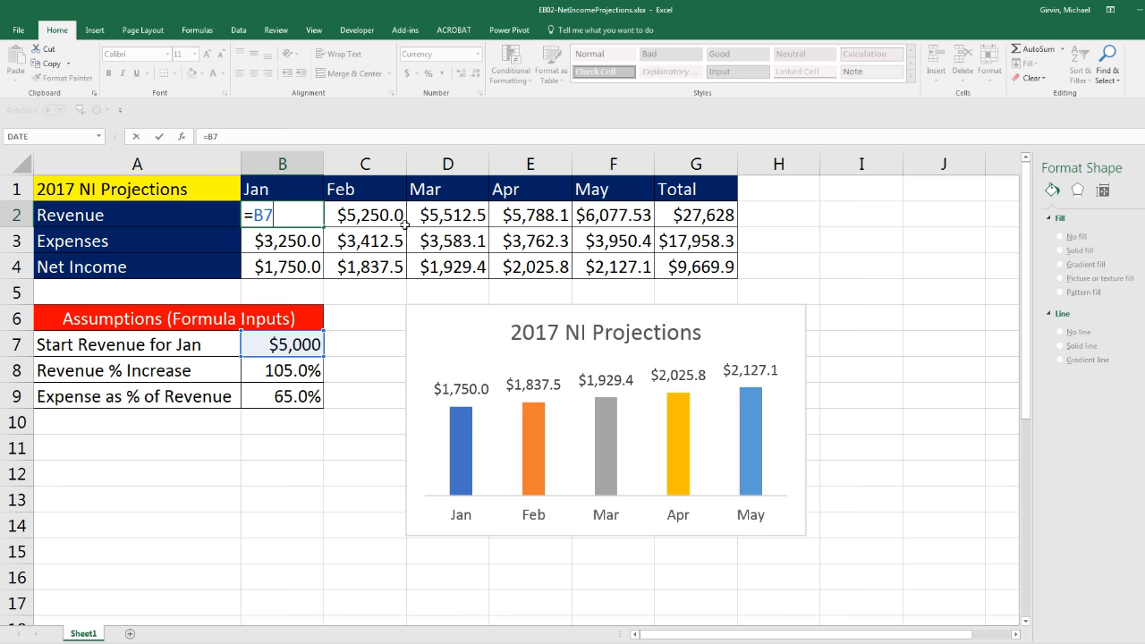
{"action": "key", "text": "Tab"}
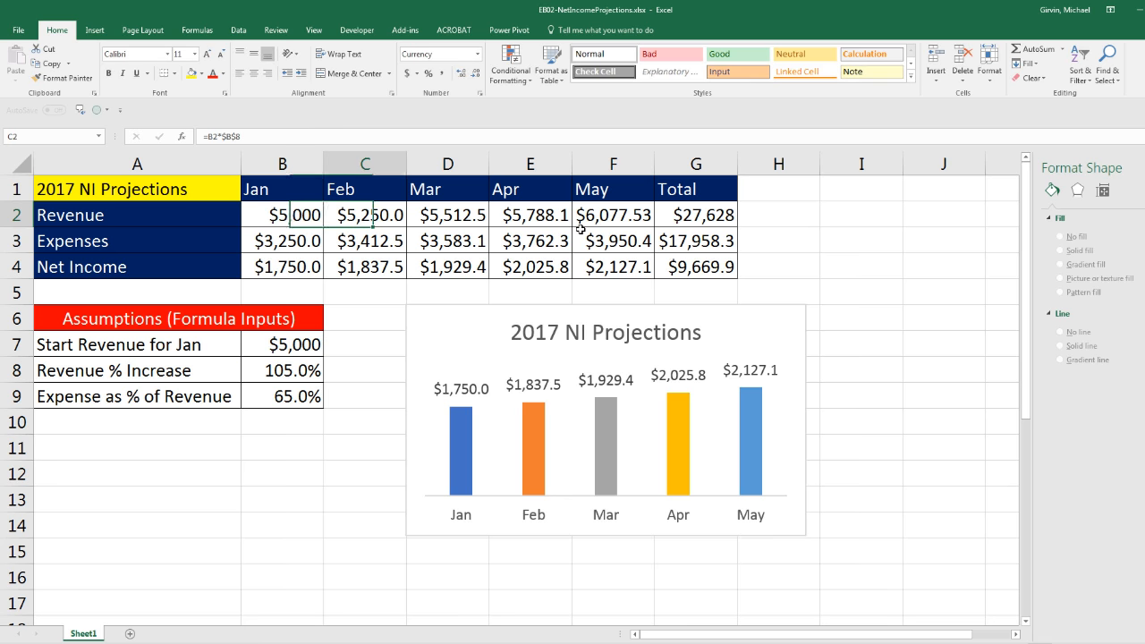
{"action": "key", "text": "F2"}
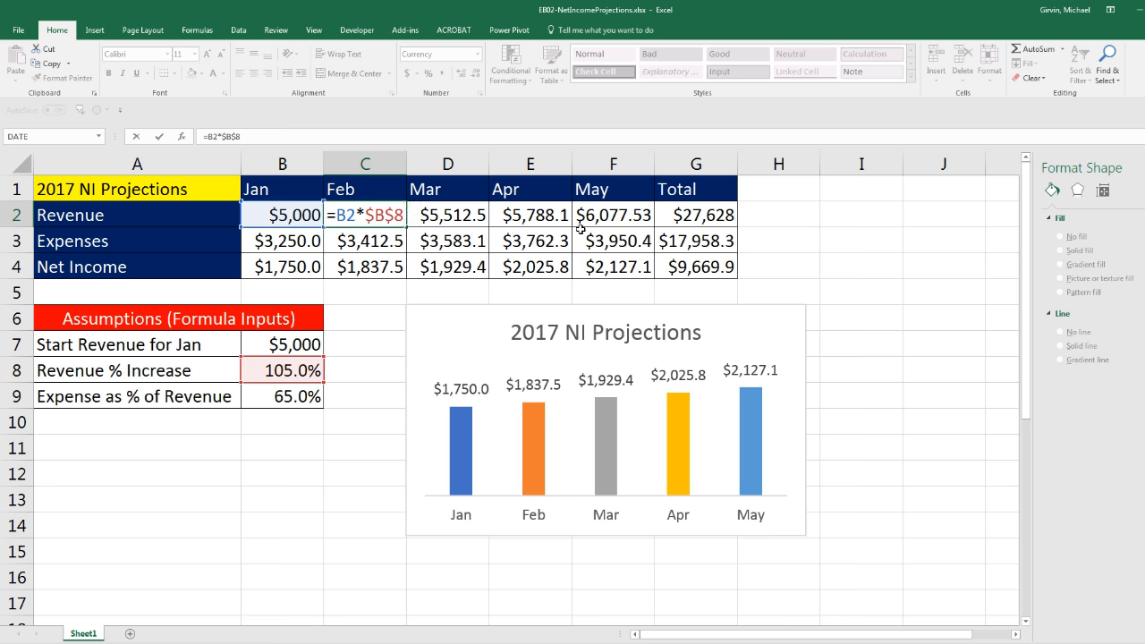
{"action": "key", "text": "ctrl+Return"}
{"action": "left_click", "coordinate": [285, 243]}
{"action": "key", "text": "F2"}
{"action": "left_click", "coordinate": [304, 266]}
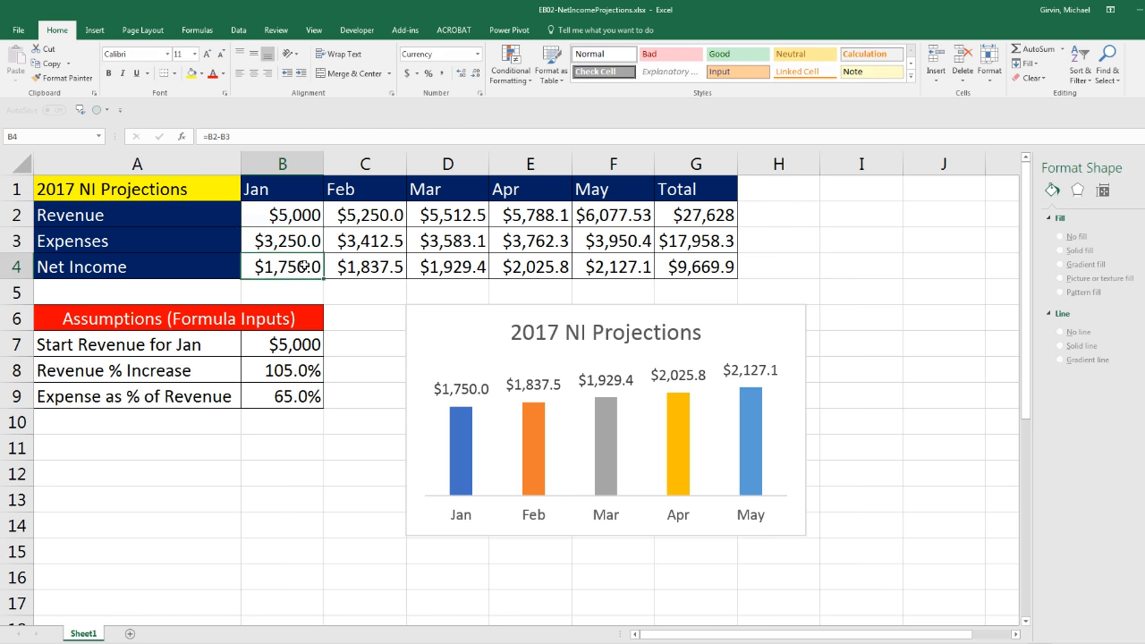
{"action": "key", "text": "F2"}
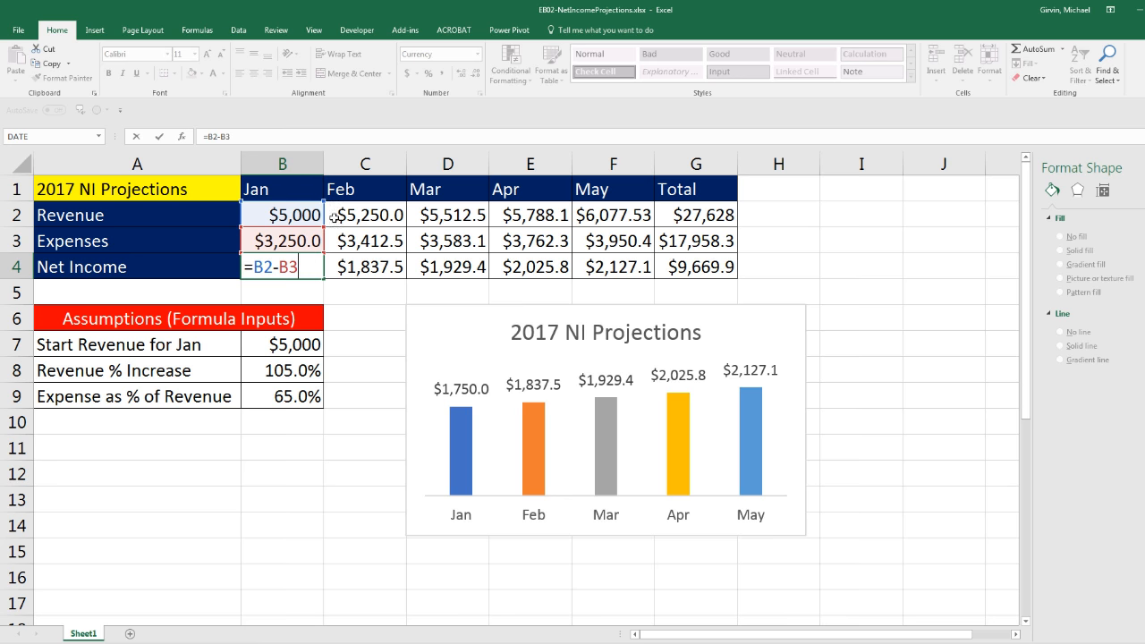
{"action": "key", "text": "ctrl+Return"}
Step: Check the Start Revenue for Jan input and its label, and inspect the B2 formula that refers to it
{"action": "left_click", "coordinate": [270, 344]}
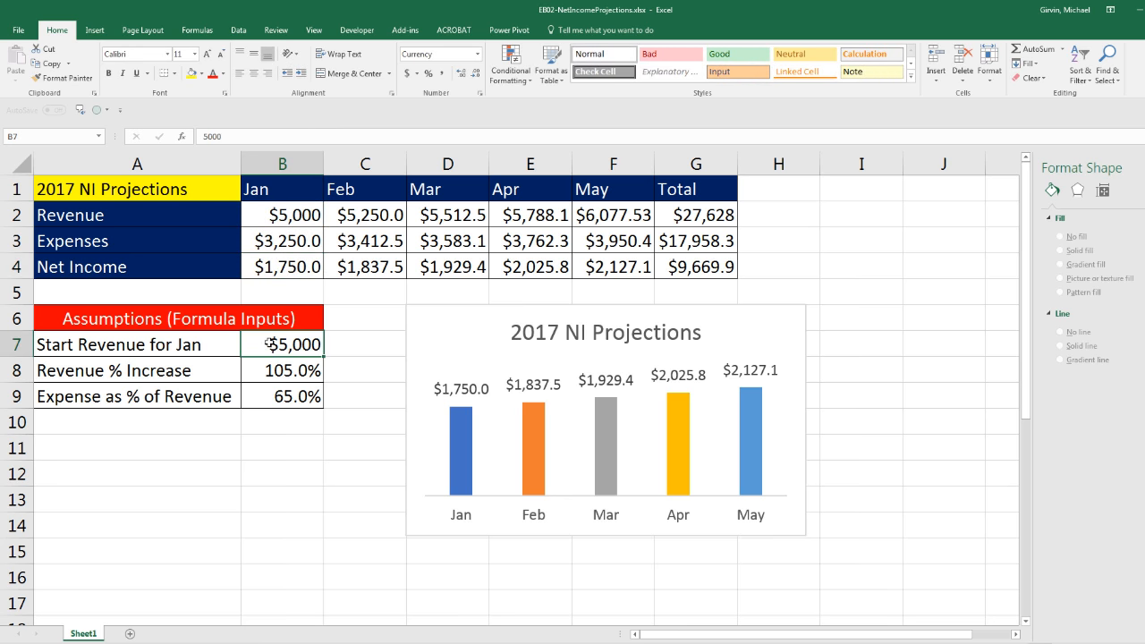
{"action": "left_click", "coordinate": [199, 339]}
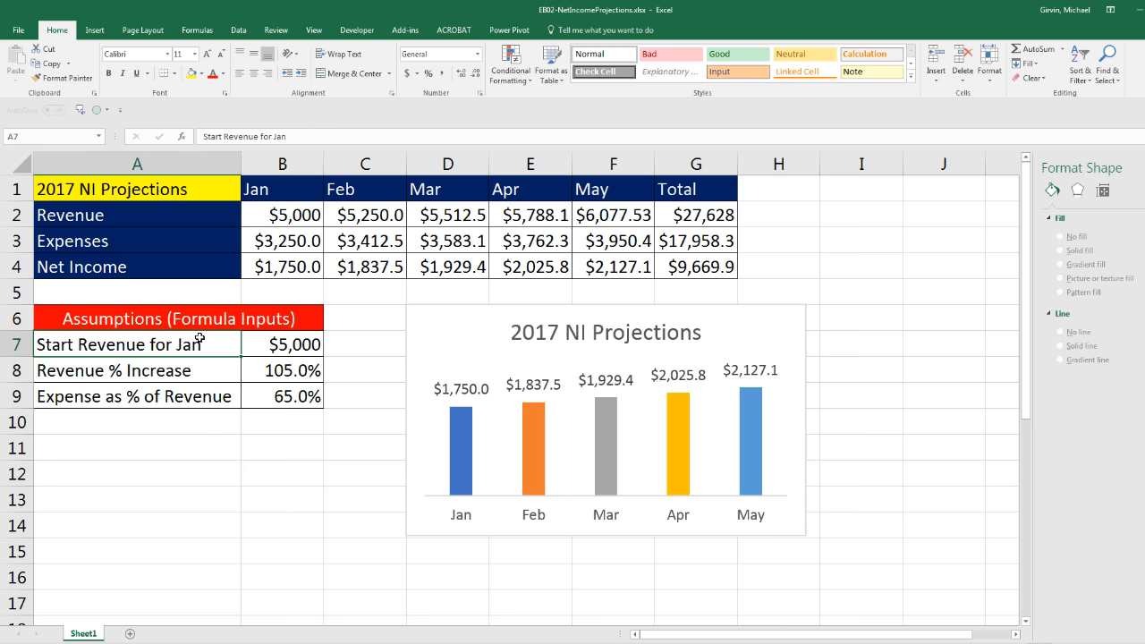
{"action": "left_click", "coordinate": [321, 218]}
{"action": "type", "text": "=B7"}
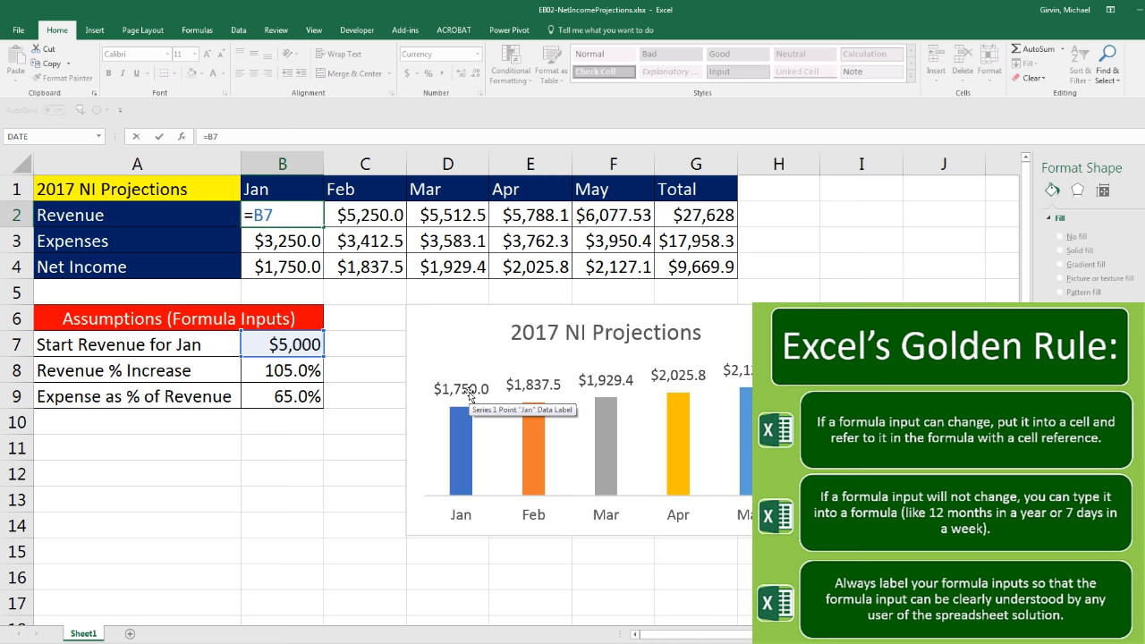
{"action": "key", "text": "ctrl+Return"}
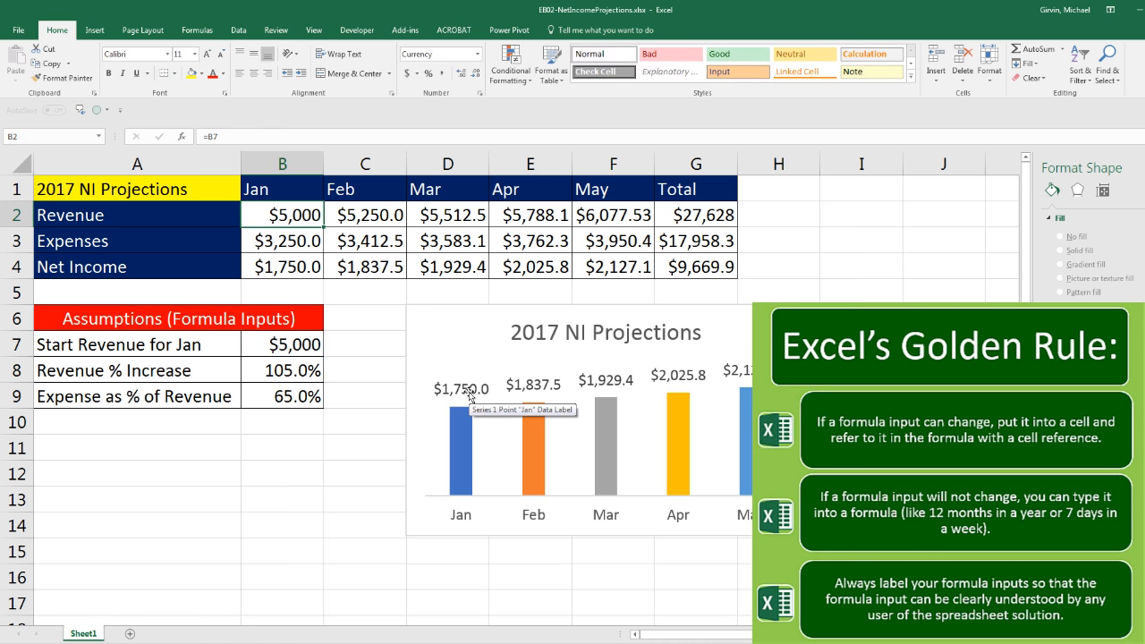
Step: Set the Start Revenue for Jan assumption in B7 to 7250
{"action": "left_click", "coordinate": [287, 347]}
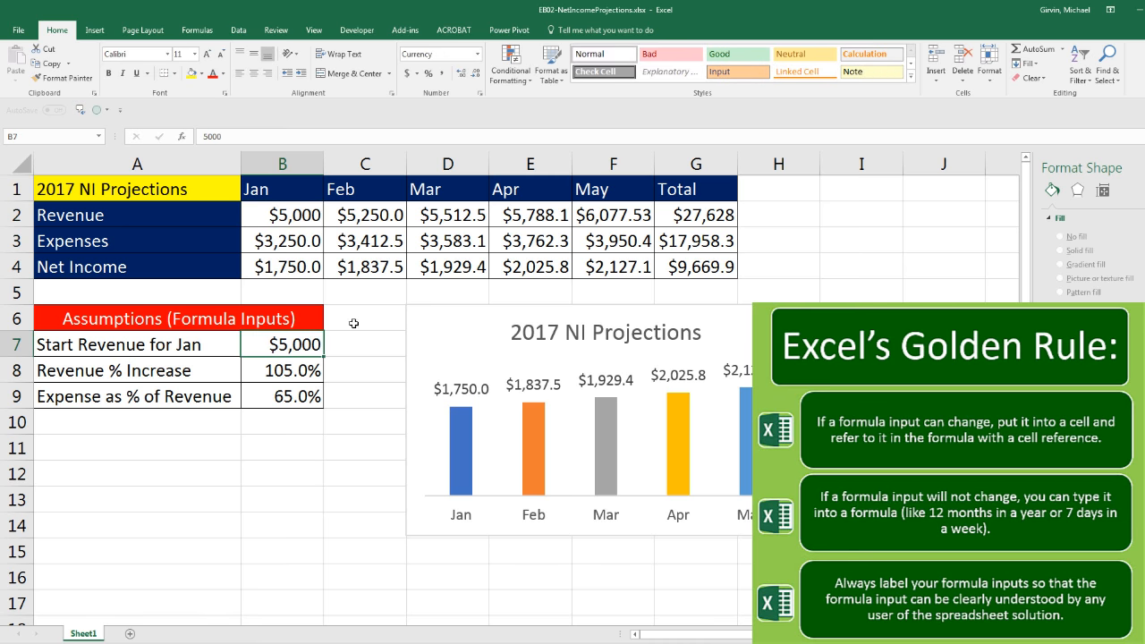
{"action": "key", "text": "F2"}
{"action": "key", "text": "BackSpace"}
{"action": "key", "text": "BackSpace"}
{"action": "key", "text": "BackSpace"}
{"action": "key", "text": "BackSpace"}
{"action": "type", "text": "7250"}
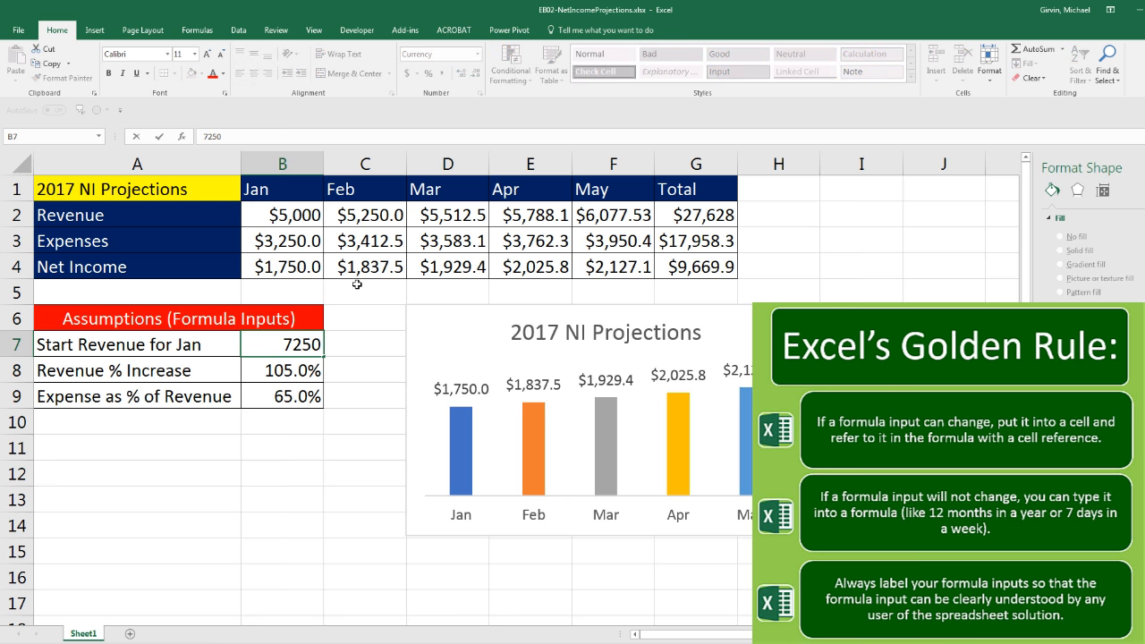
{"action": "key", "text": "Return"}
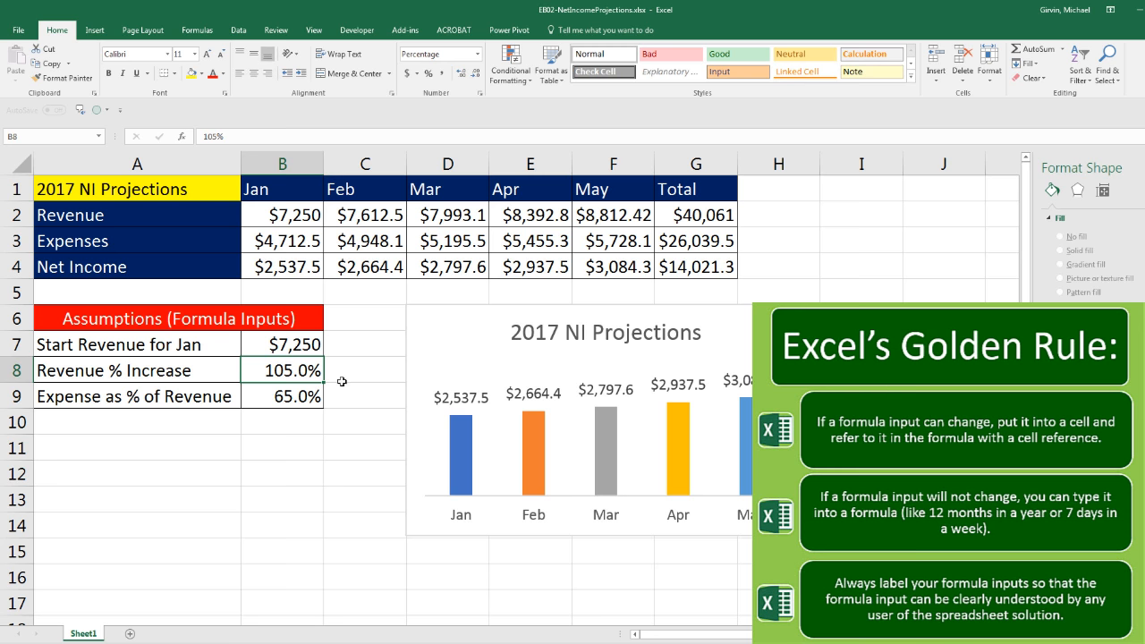
Step: Set the Revenue % Increase assumption to 106% and Expense as % of Revenue to 85%
{"action": "key", "text": "F2"}
{"action": "key", "text": "Left"}
{"action": "key", "text": "BackSpace"}
{"action": "type", "text": "6"}
{"action": "key", "text": "Return"}
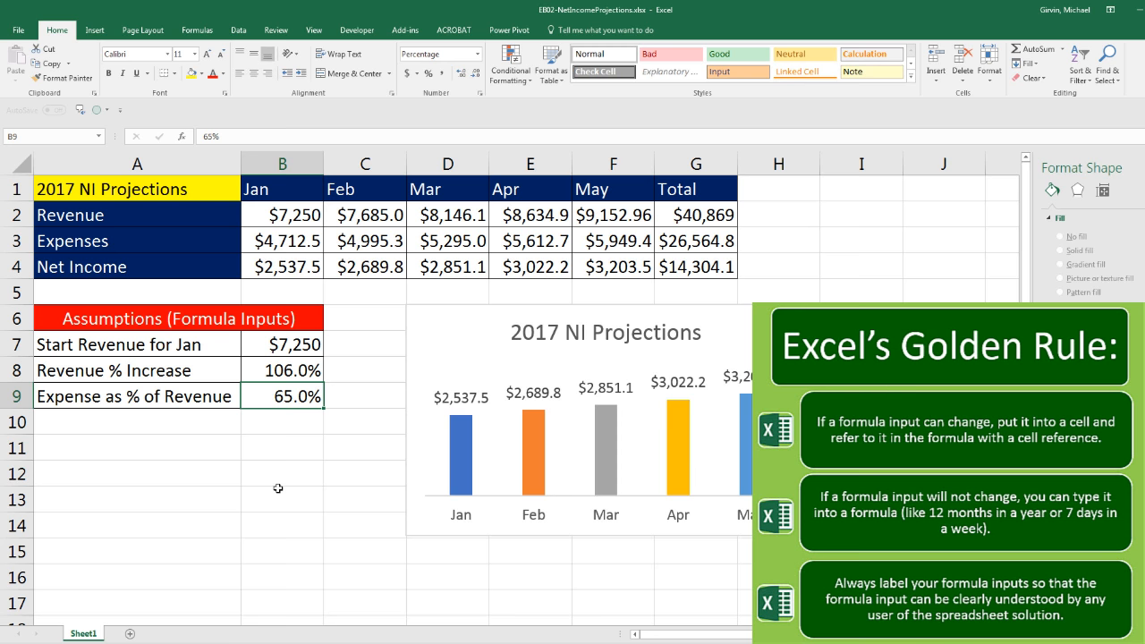
{"action": "type", "text": "85"}
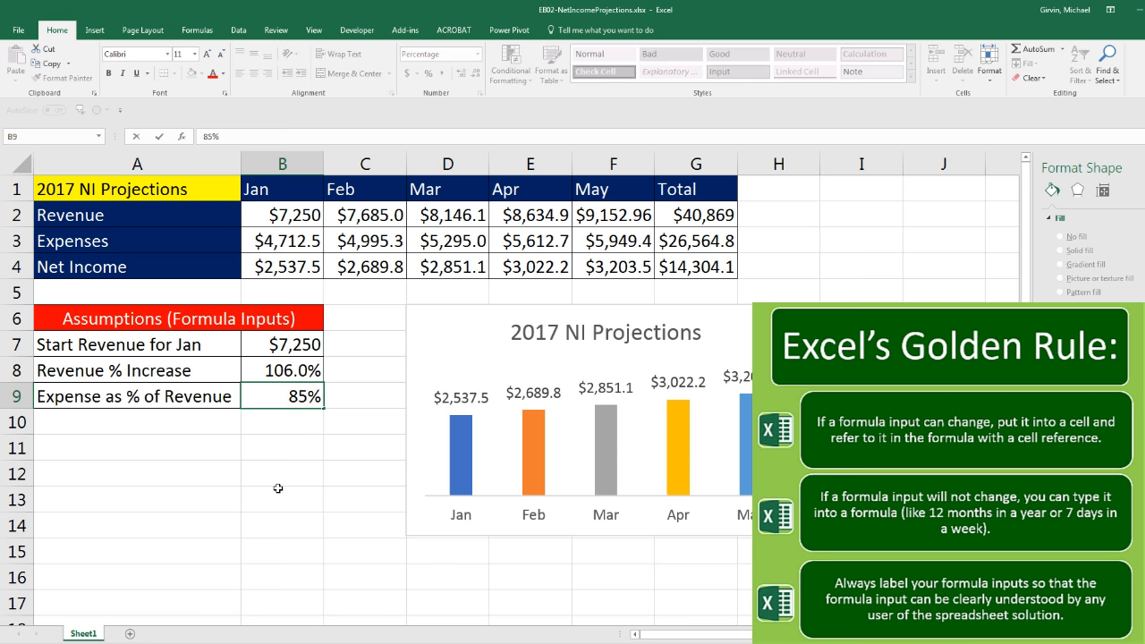
{"action": "key", "text": "Return"}
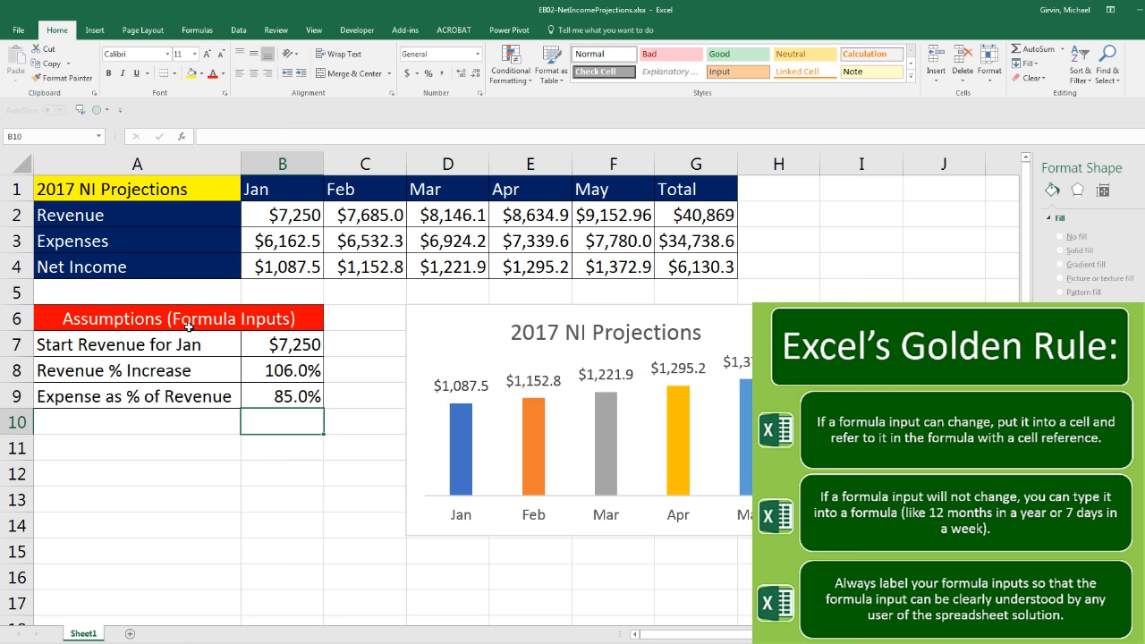
Step: Review the assumption values and labels in A7:B9, and check the worksheet's print preview
{"action": "left_click_drag", "start_coordinate": [273, 349], "coordinate": [281, 391]}
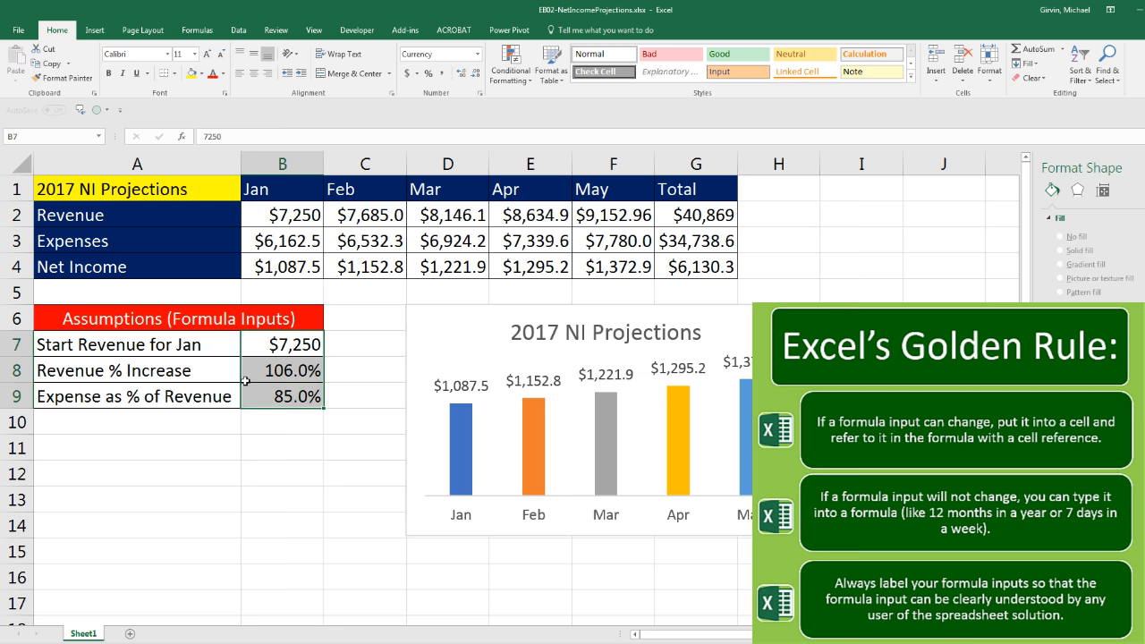
{"action": "left_click", "coordinate": [211, 352]}
{"action": "left_click", "coordinate": [198, 374]}
{"action": "left_click", "coordinate": [208, 399]}
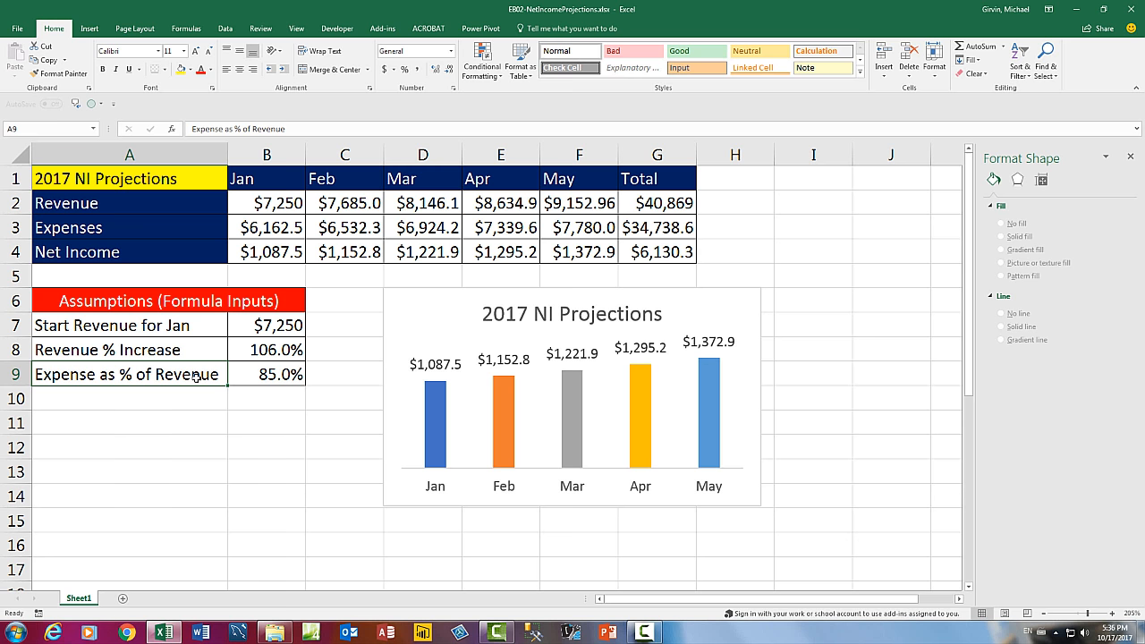
{"action": "key", "text": "ctrl+p"}
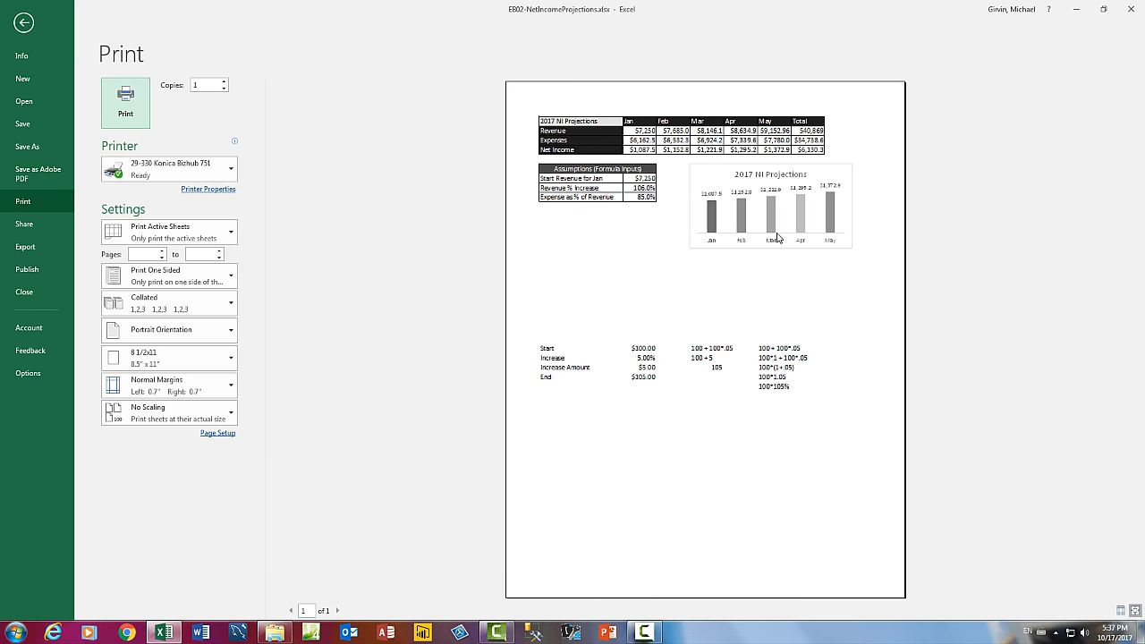
{"action": "key", "text": "Escape"}
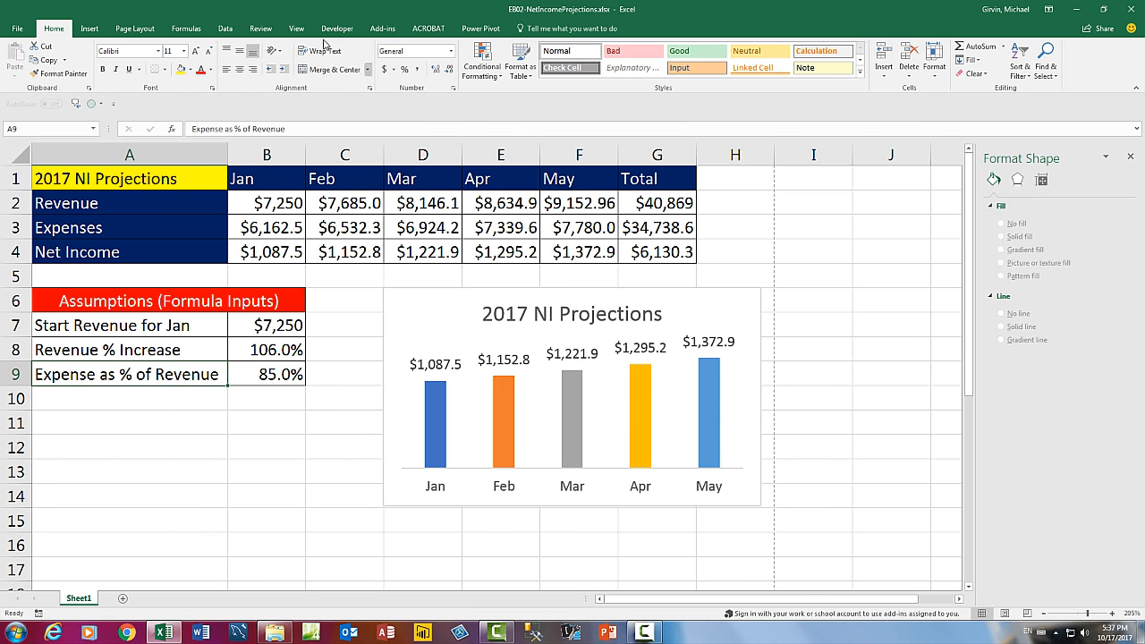
Step: Set the page to landscape orientation with scaling raised above 100% of normal size, and centre it horizontally
{"action": "left_click", "coordinate": [140, 29]}
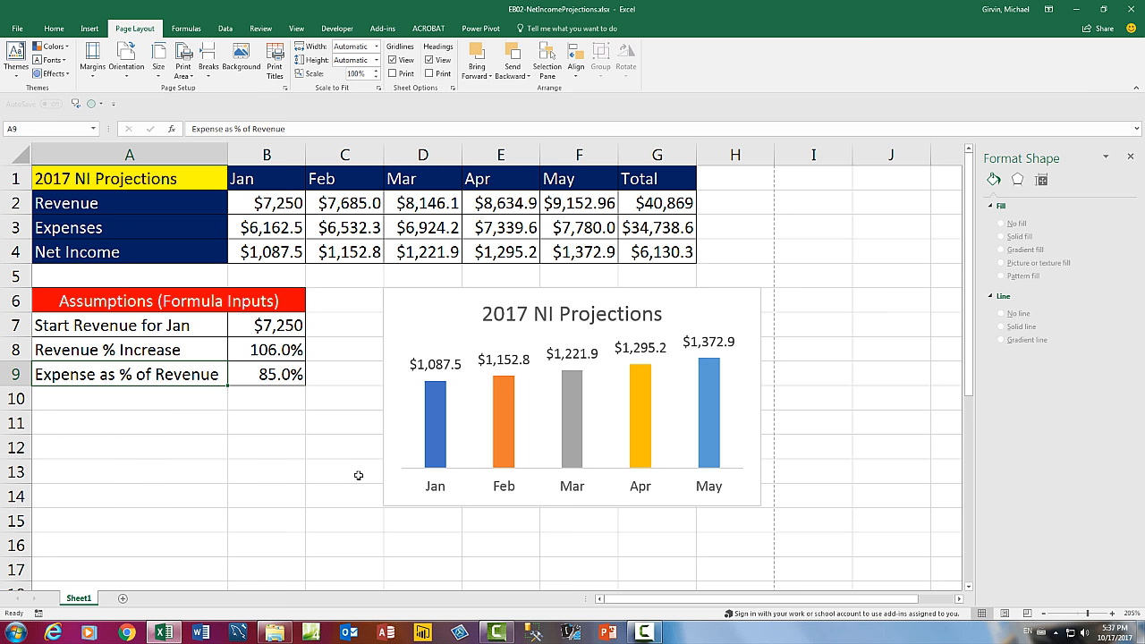
{"action": "key", "text": "alt+p"}
{"action": "key", "text": "s"}
{"action": "key", "text": "p"}
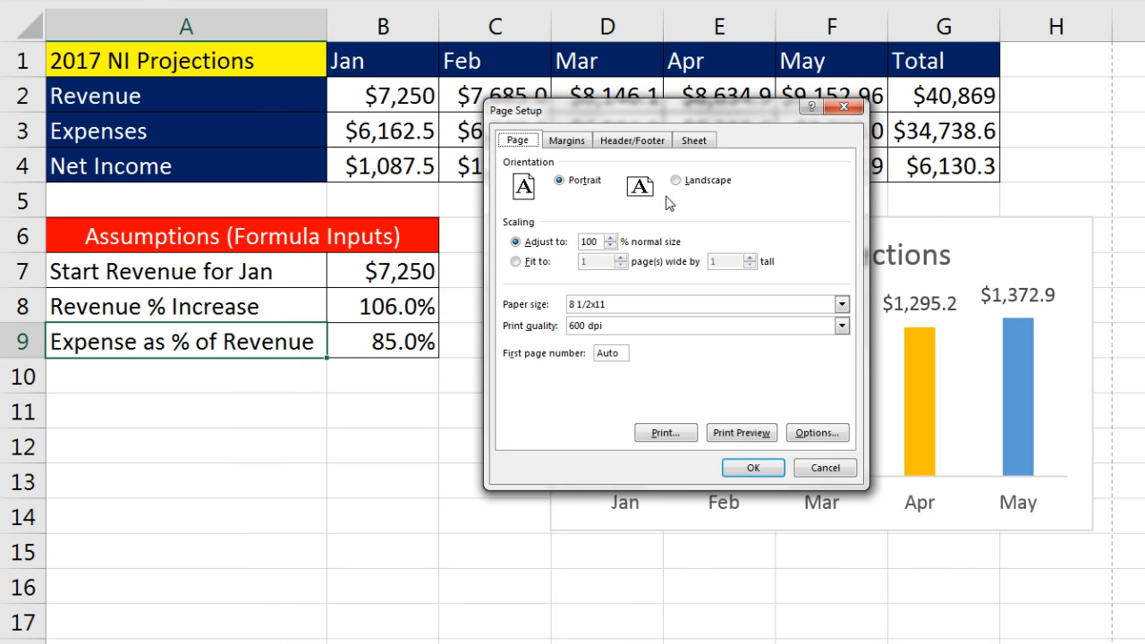
{"action": "left_click", "coordinate": [675, 182]}
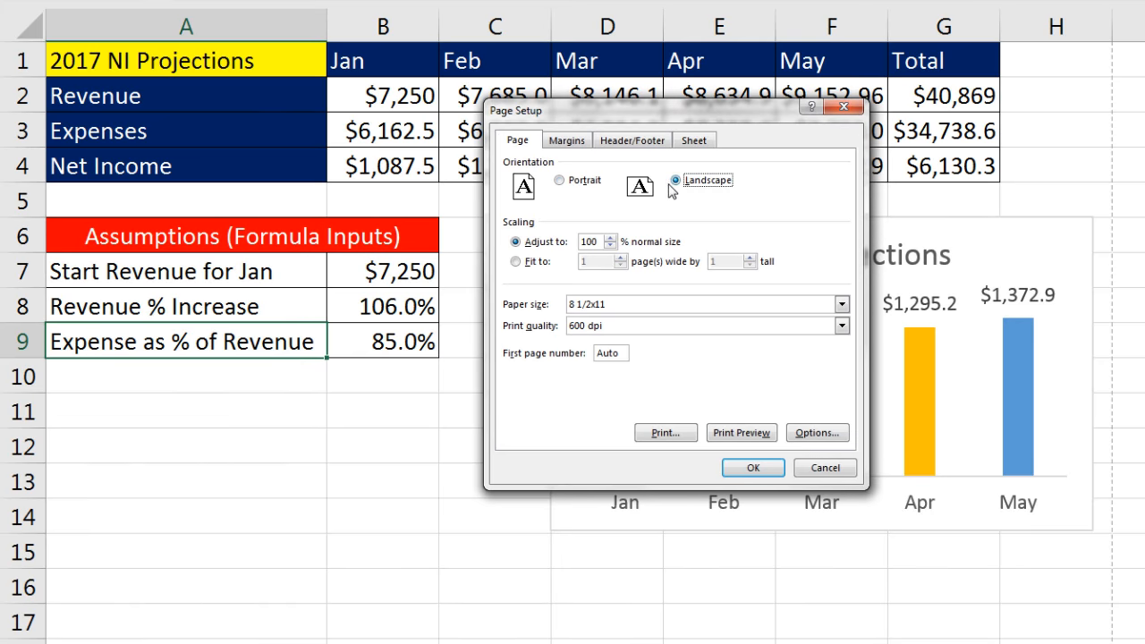
{"action": "left_click", "coordinate": [611, 239]}
{"action": "left_click", "coordinate": [611, 239]}
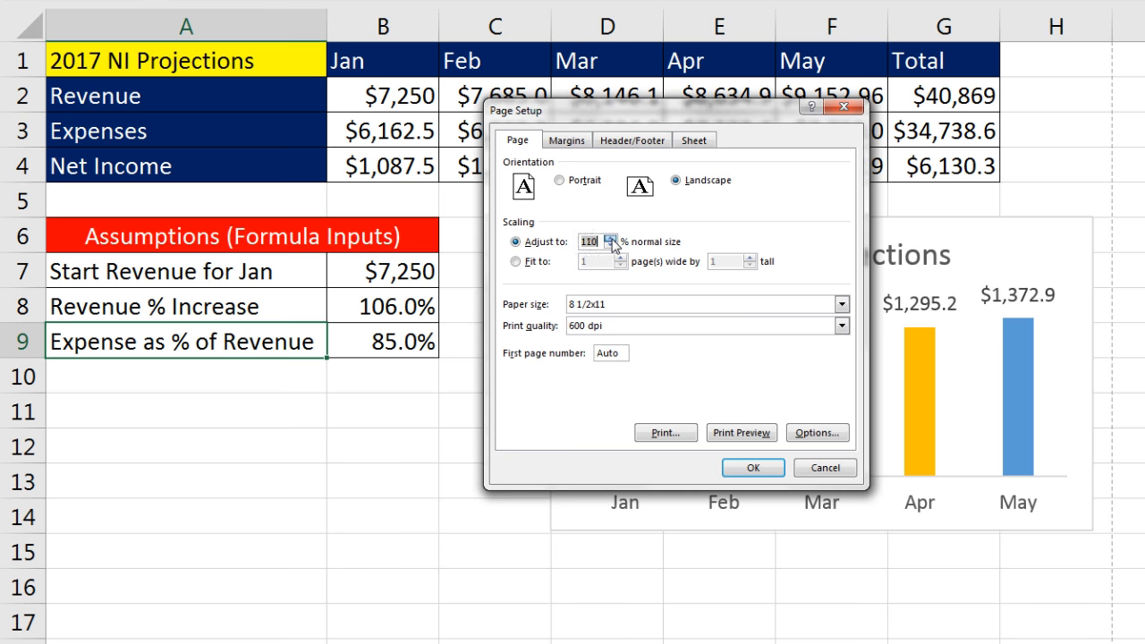
{"action": "left_click", "coordinate": [611, 239]}
{"action": "left_click", "coordinate": [567, 140]}
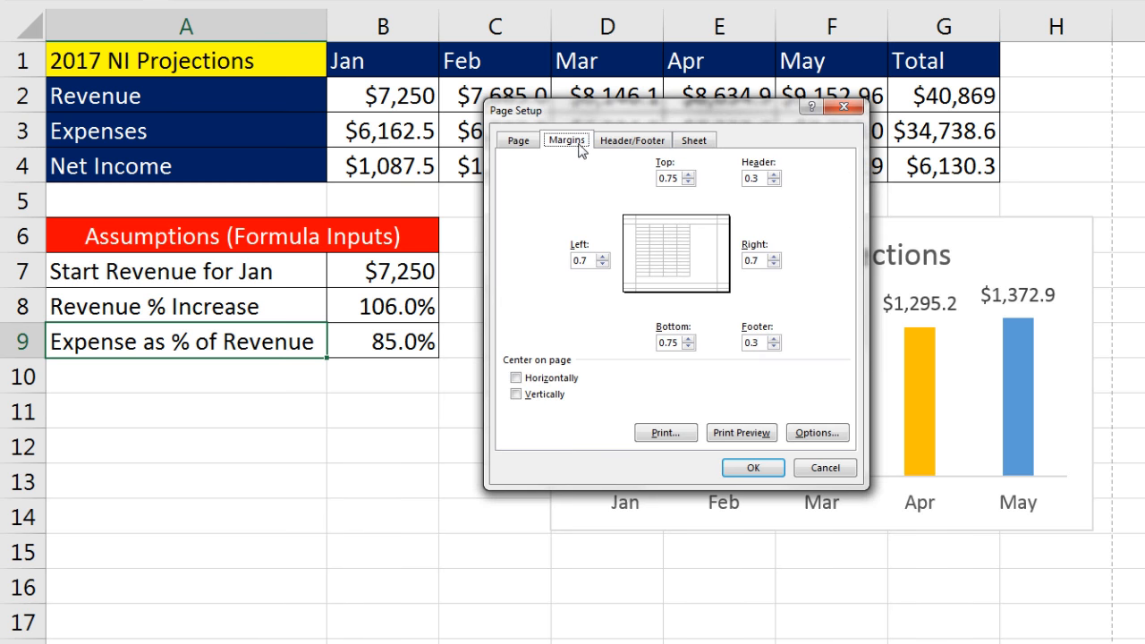
{"action": "left_click", "coordinate": [517, 379]}
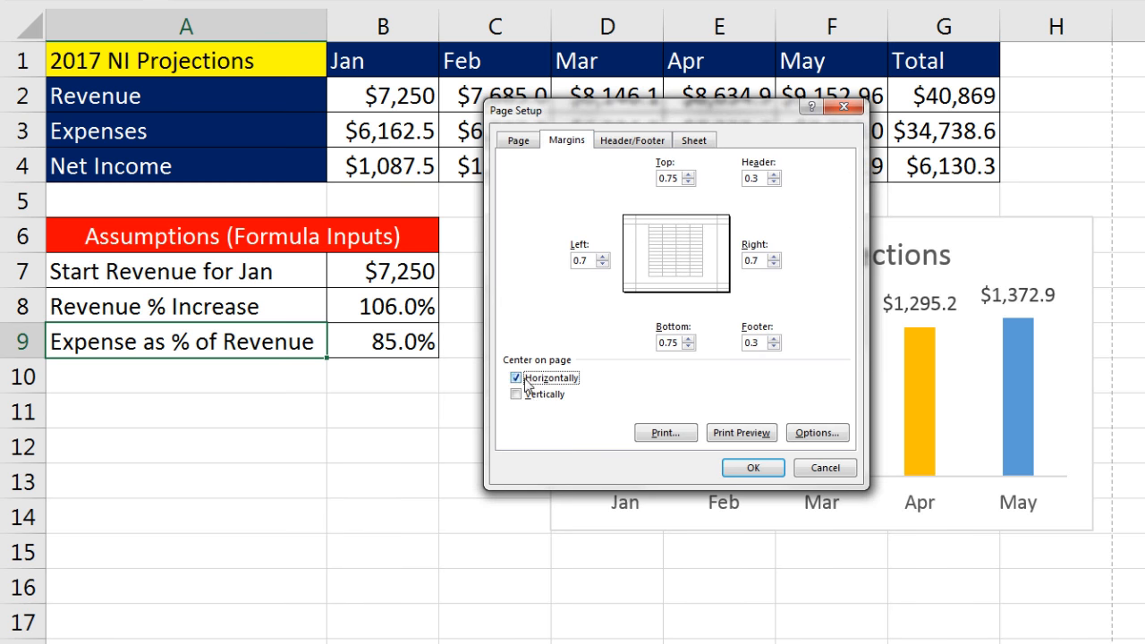
Step: Insert the file name, a dash and the sheet name in the center section of a custom footer: &[File] - &[Tab]
{"action": "left_click", "coordinate": [619, 141]}
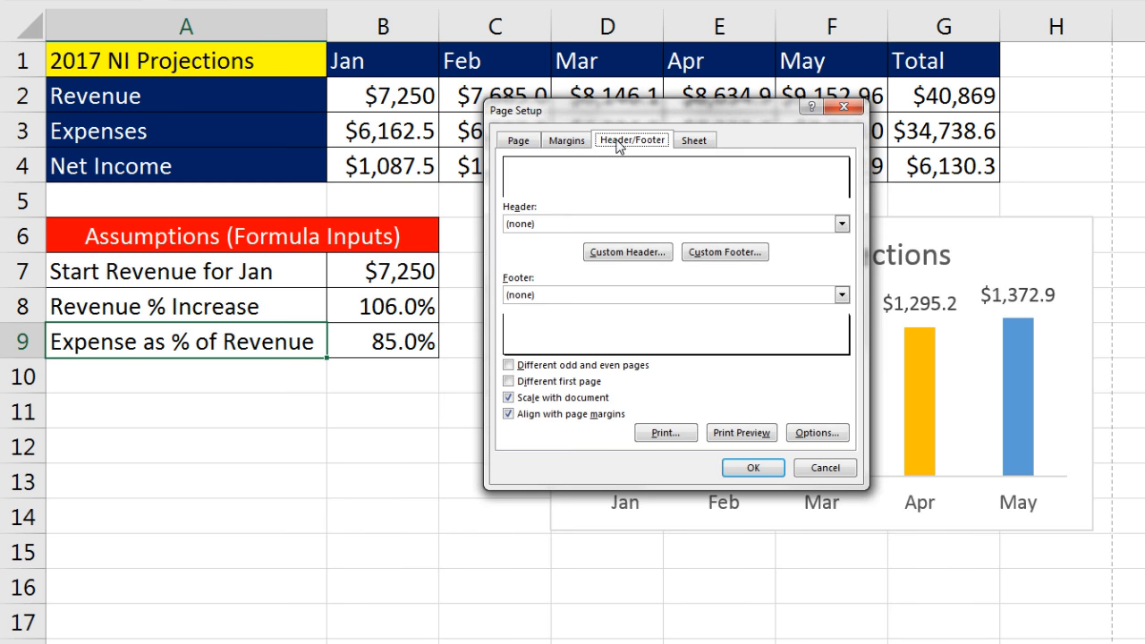
{"action": "left_click", "coordinate": [728, 254]}
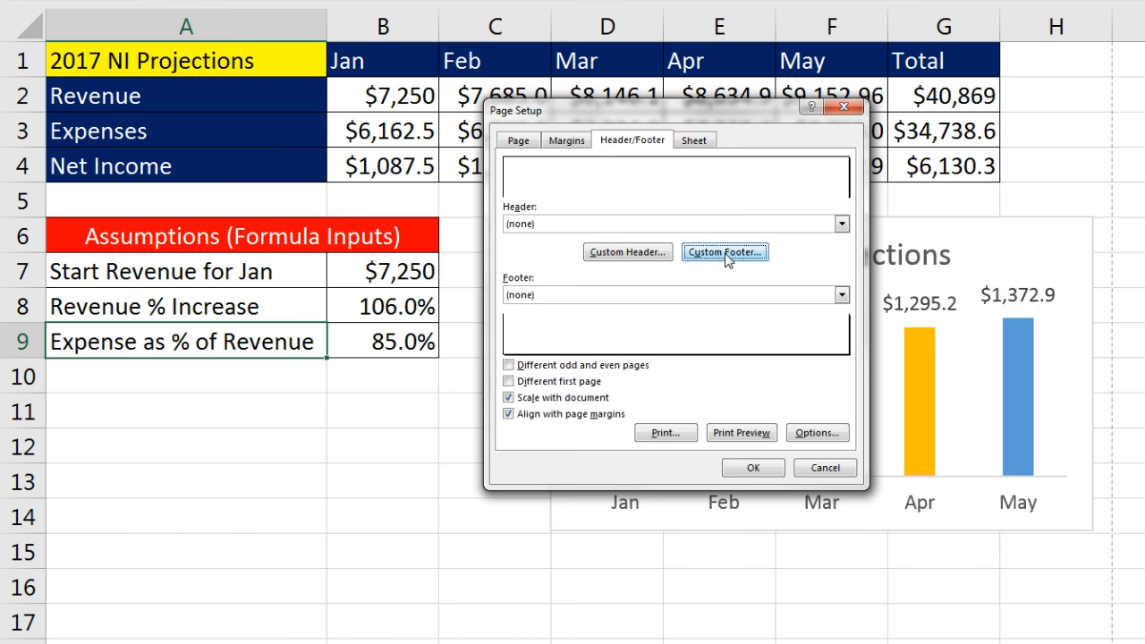
{"action": "left_click", "coordinate": [696, 361]}
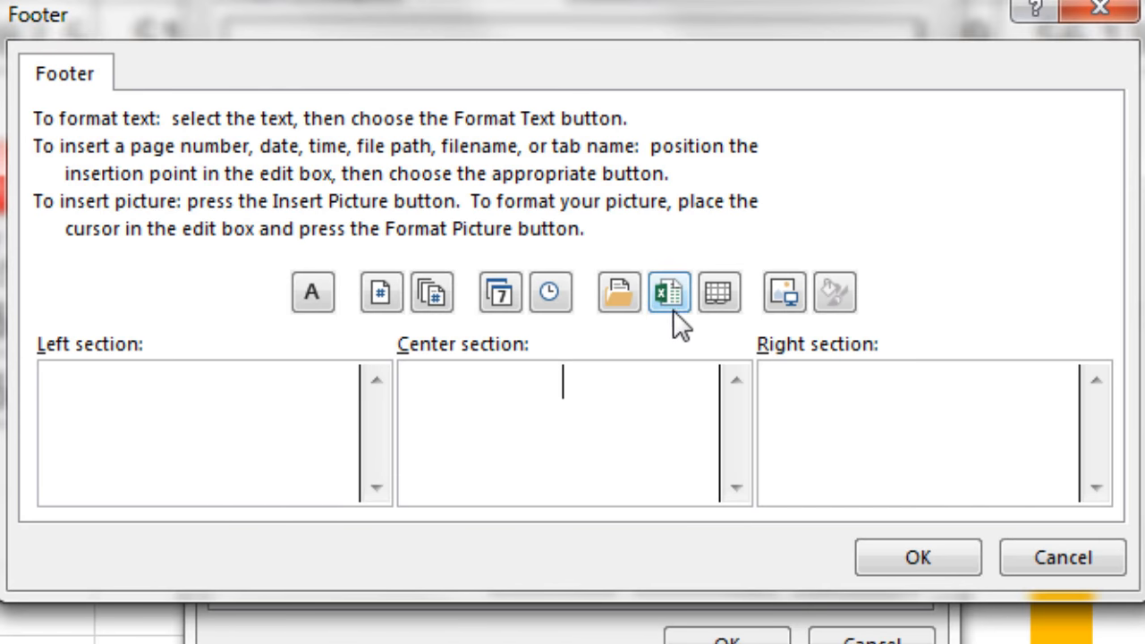
{"action": "left_click", "coordinate": [667, 298]}
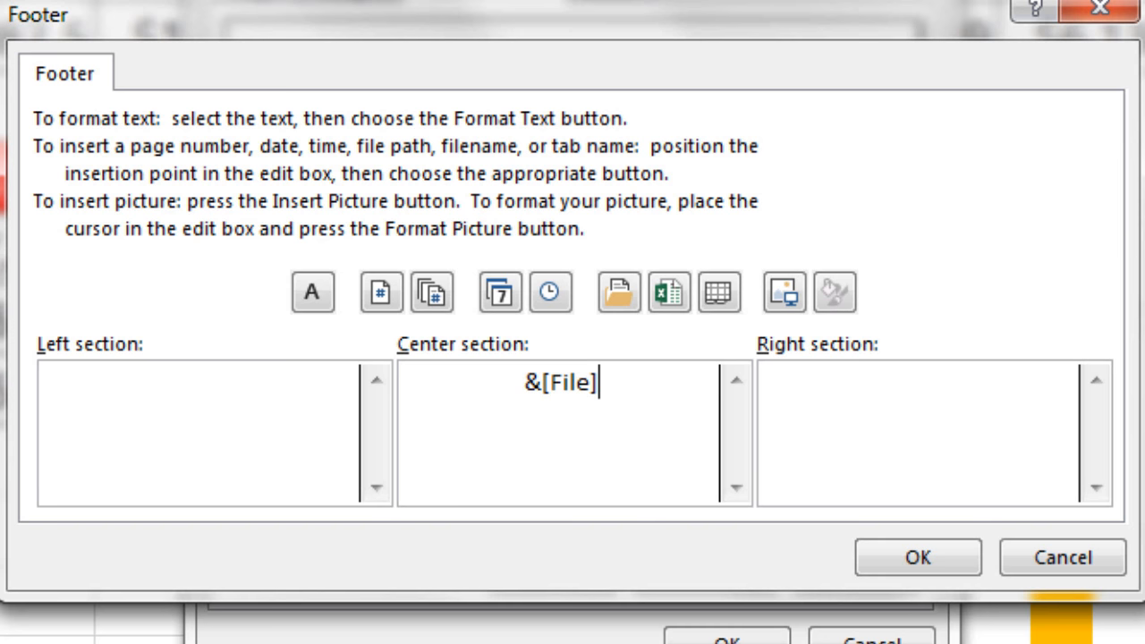
{"action": "type", "text": "-"}
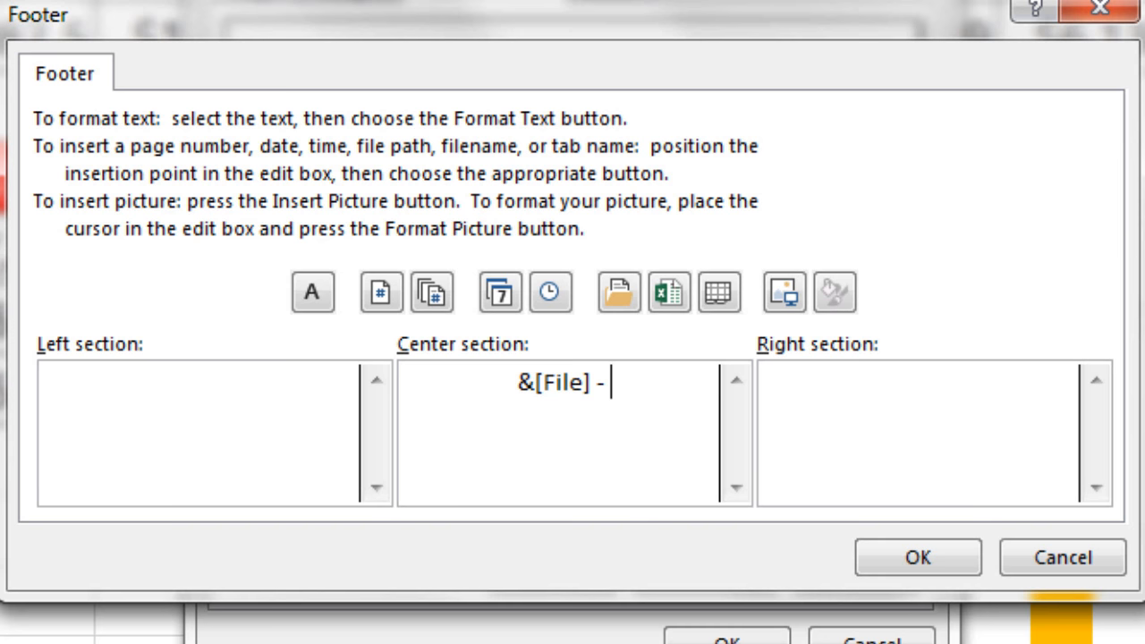
{"action": "left_click", "coordinate": [716, 288]}
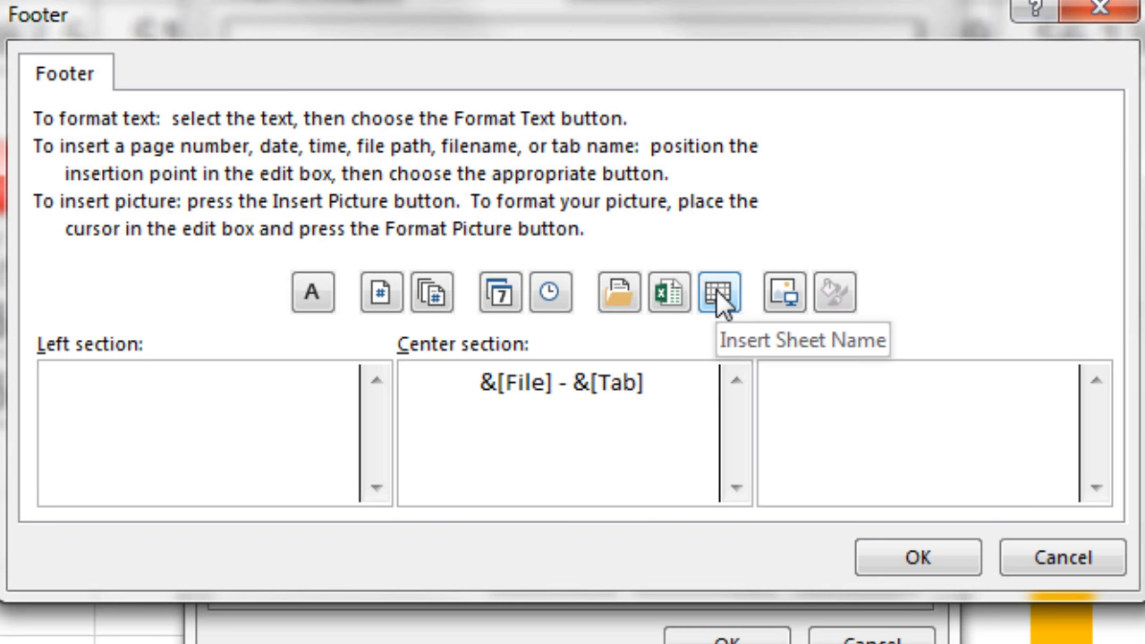
Step: Accept the custom footer, set the print area to A1:H15, and check the page in print preview
{"action": "left_click", "coordinate": [946, 560]}
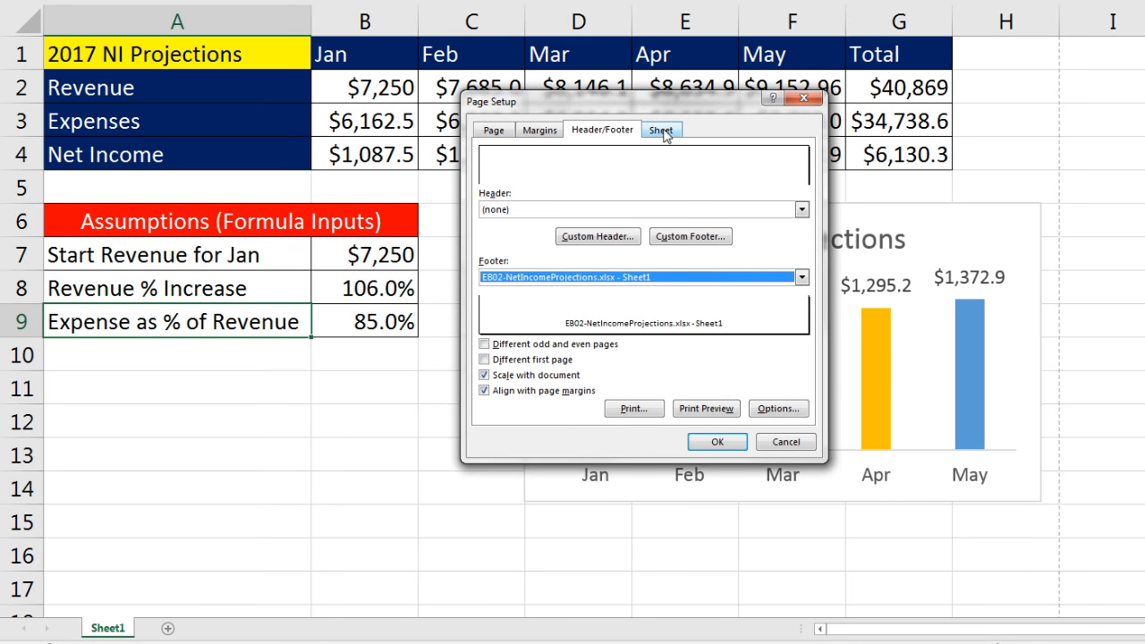
{"action": "left_click", "coordinate": [662, 131]}
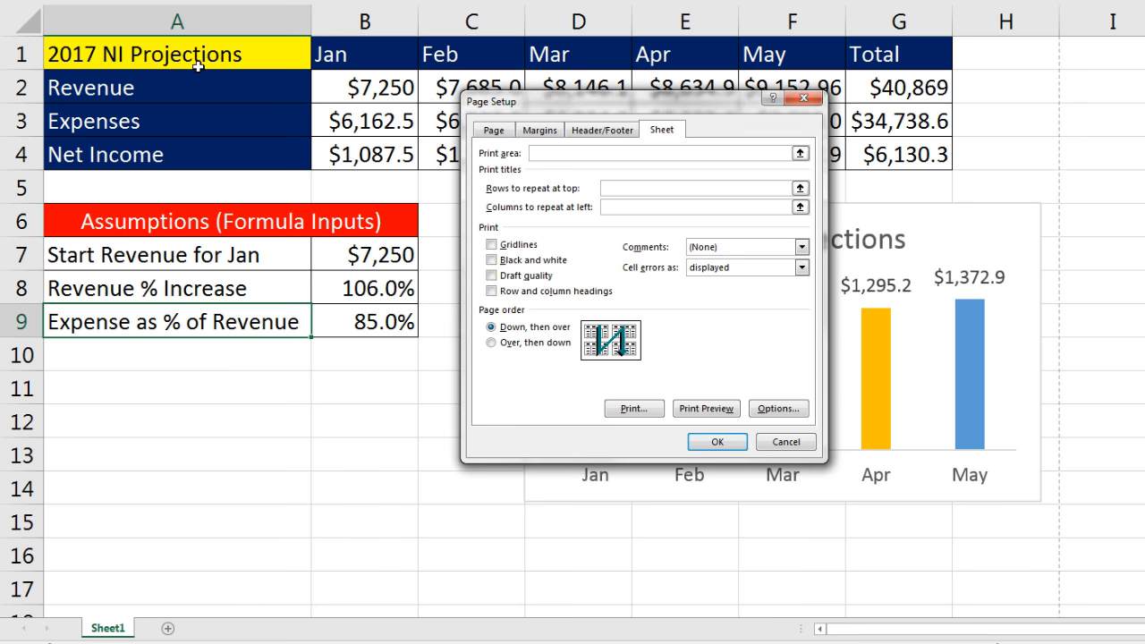
{"action": "left_click_drag", "start_coordinate": [84, 47], "coordinate": [979, 514]}
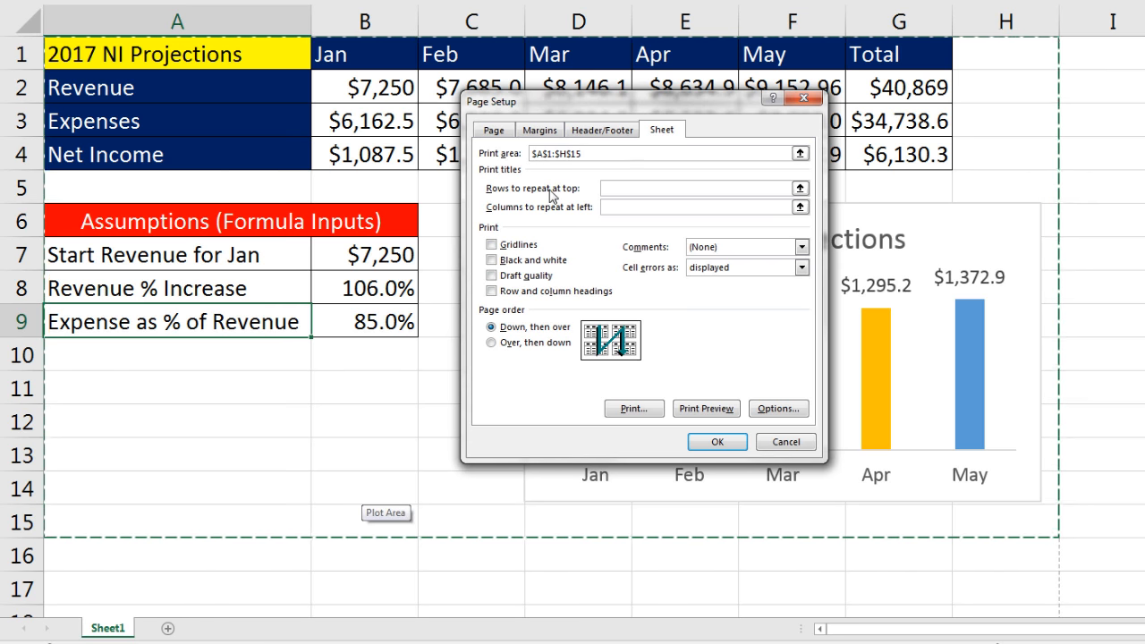
{"action": "left_click", "coordinate": [727, 445]}
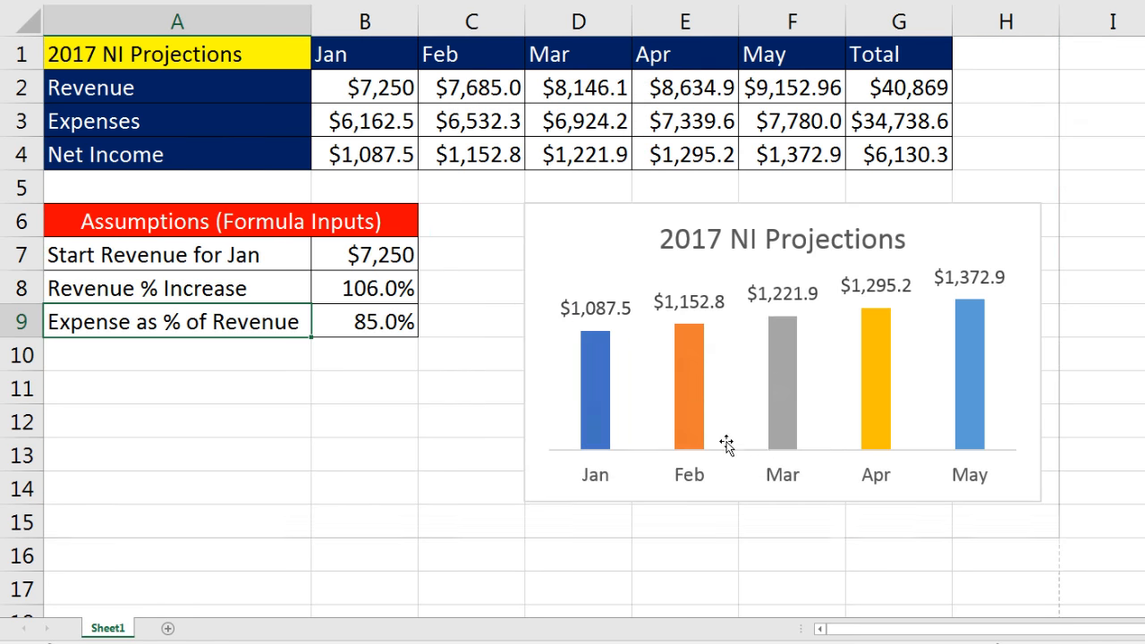
{"action": "key", "text": "ctrl+p"}
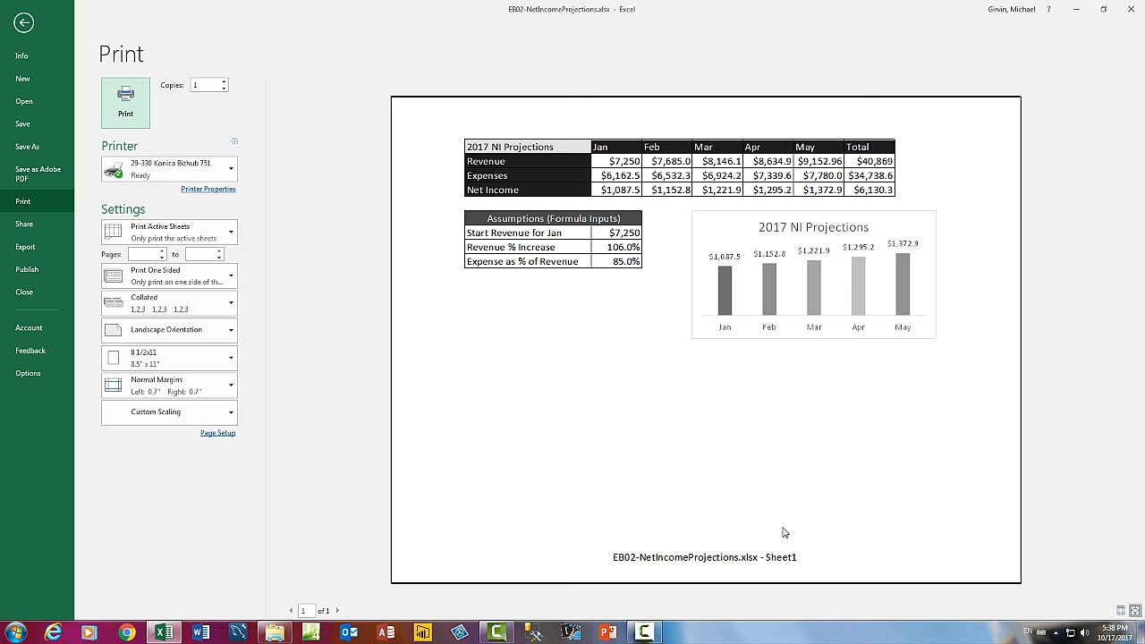
{"action": "key", "text": "Escape"}
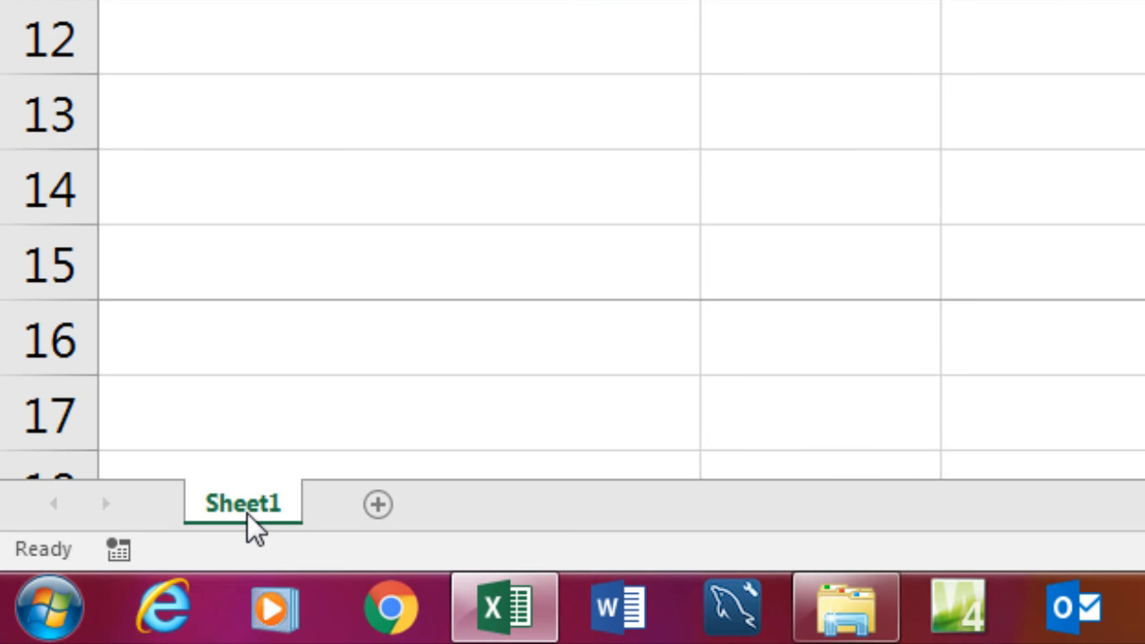
Step: Rename the worksheet as 2017 Jan - May
{"action": "double_click", "coordinate": [248, 514]}
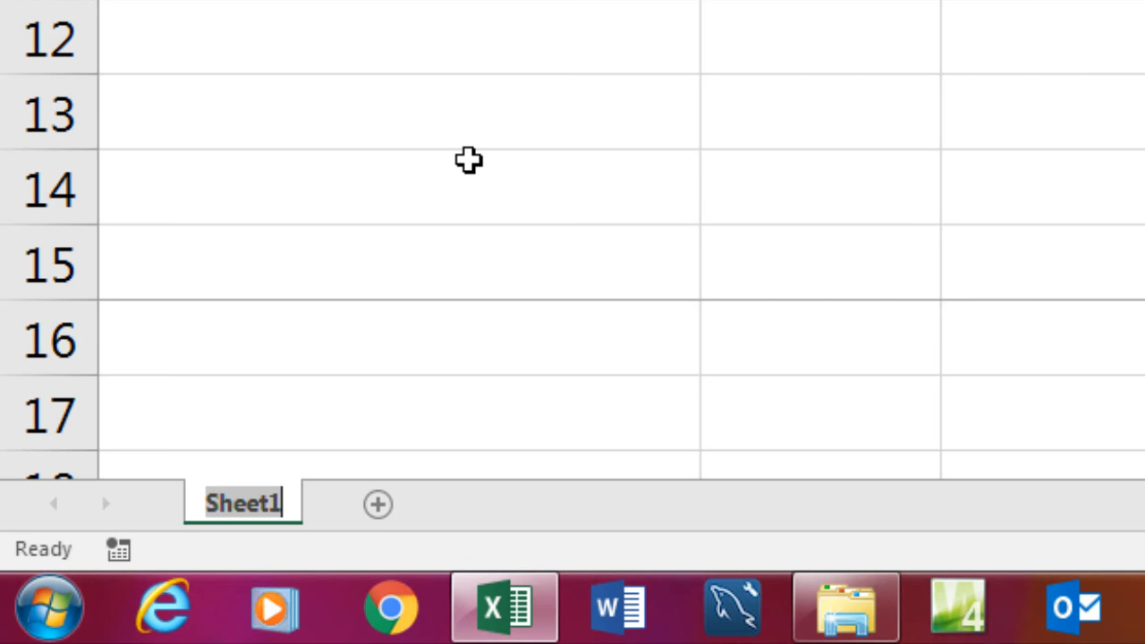
{"action": "type", "text": "2017"}
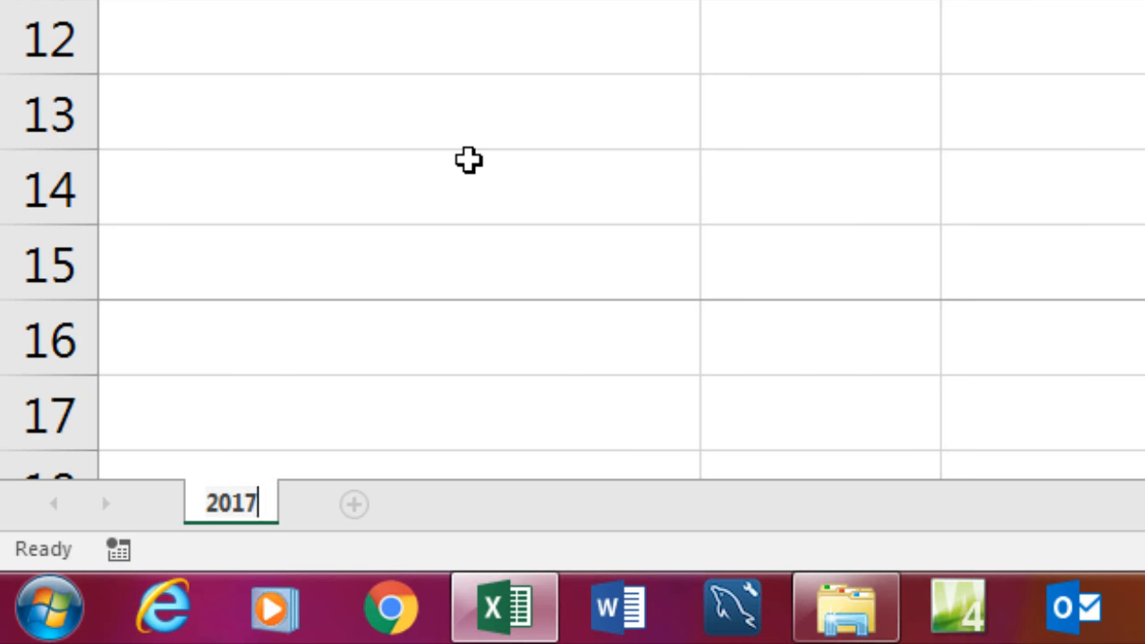
{"action": "type", "text": " Jan - May"}
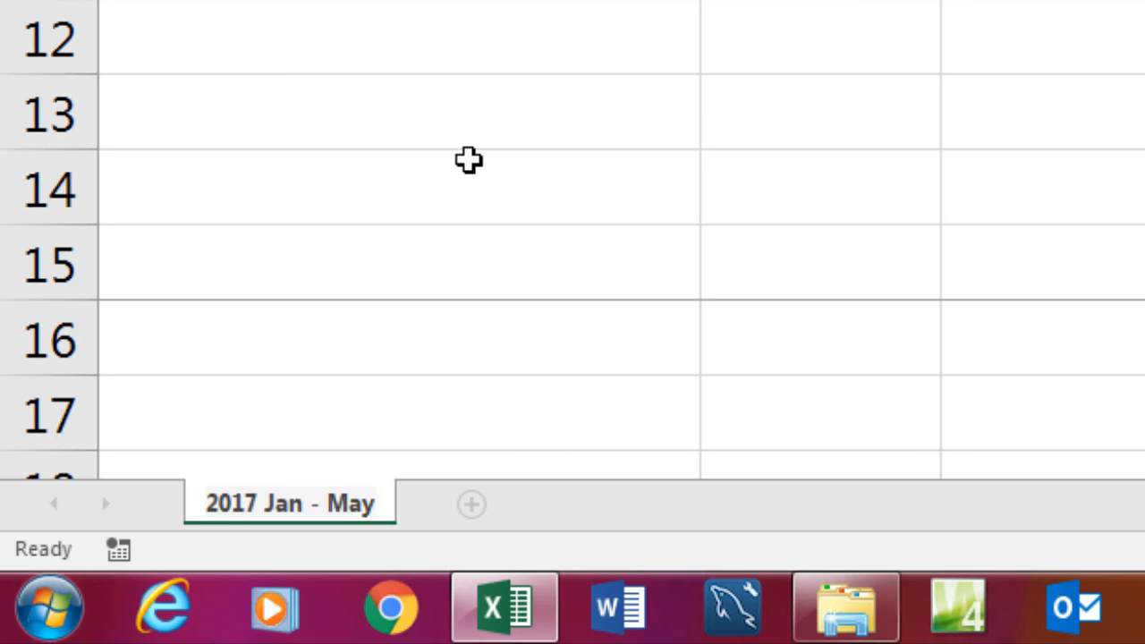
{"action": "key", "text": "Return"}
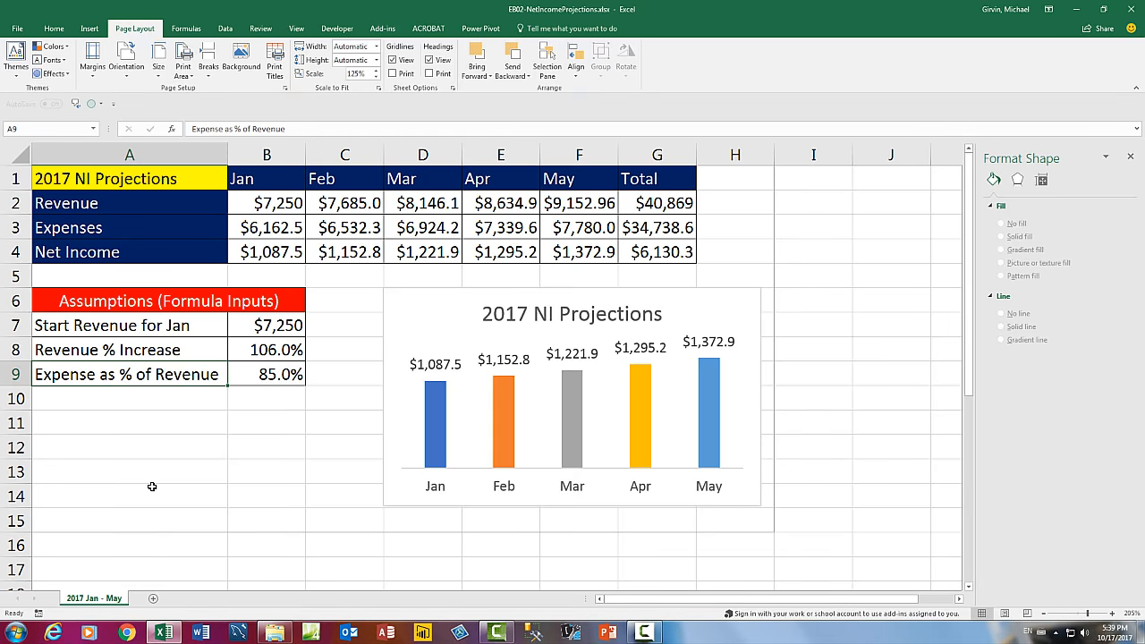
Step: Check the worksheet's footer in print preview and save the workbook
{"action": "key", "text": "ctrl+p"}
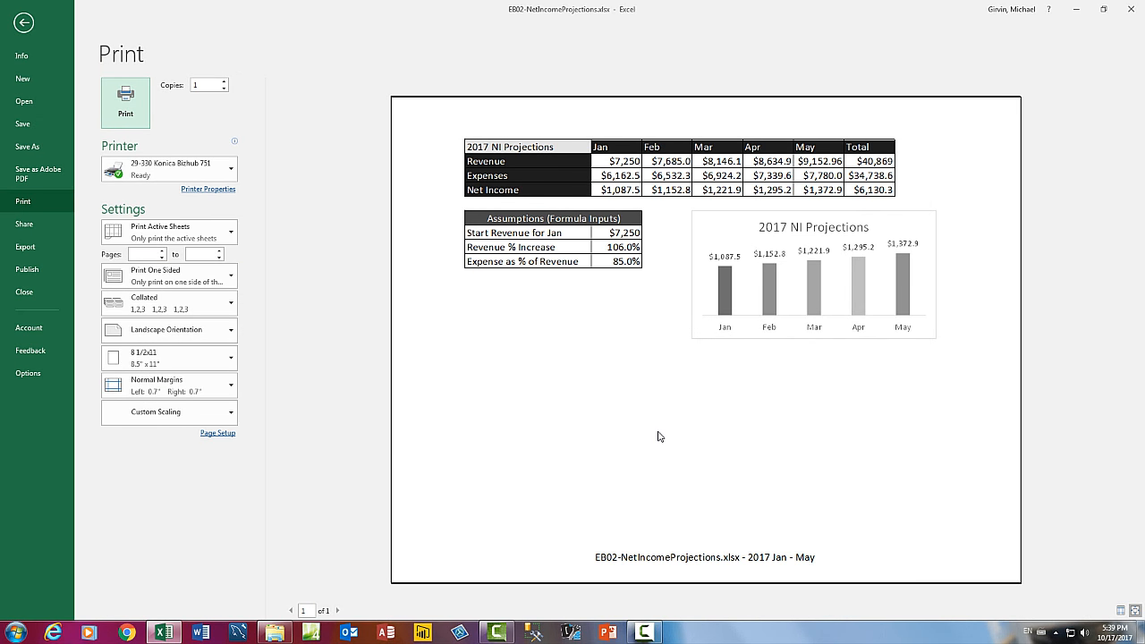
{"action": "key", "text": "Escape"}
{"action": "key", "text": "ctrl+s"}
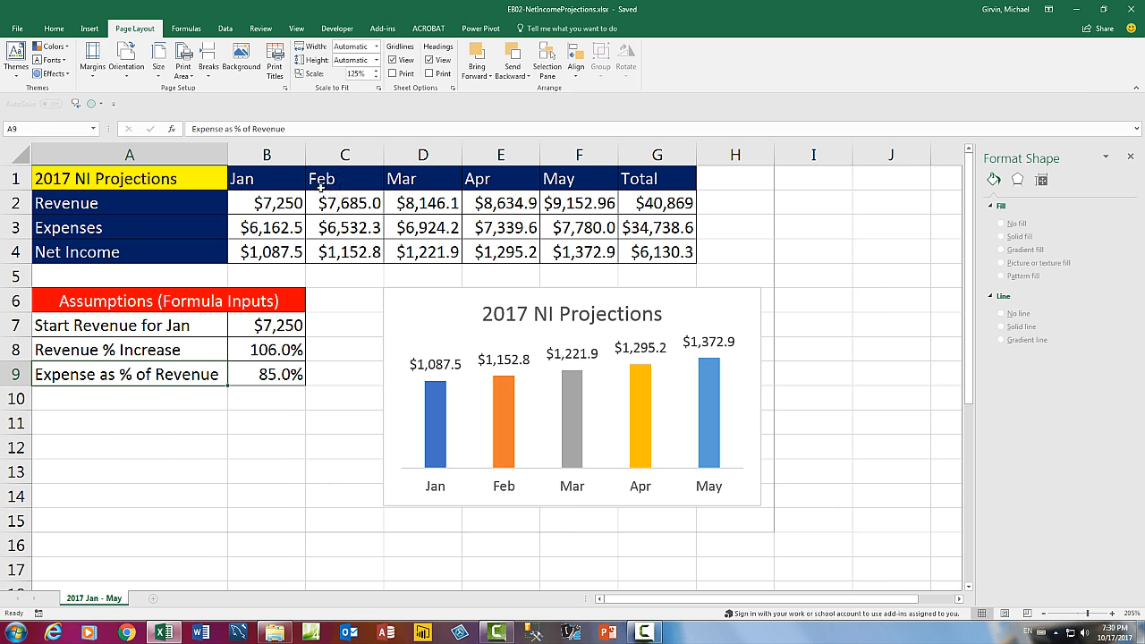
Step: Format all projection amounts in B2:G4 to show one decimal place consistently
{"action": "left_click", "coordinate": [277, 204]}
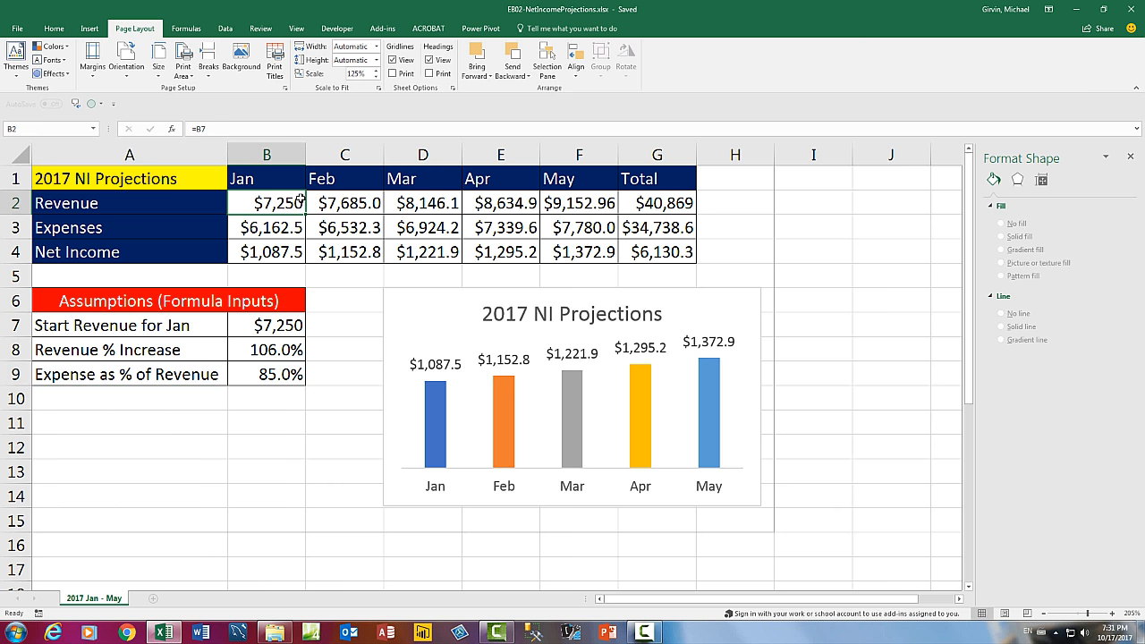
{"action": "left_click", "coordinate": [281, 227]}
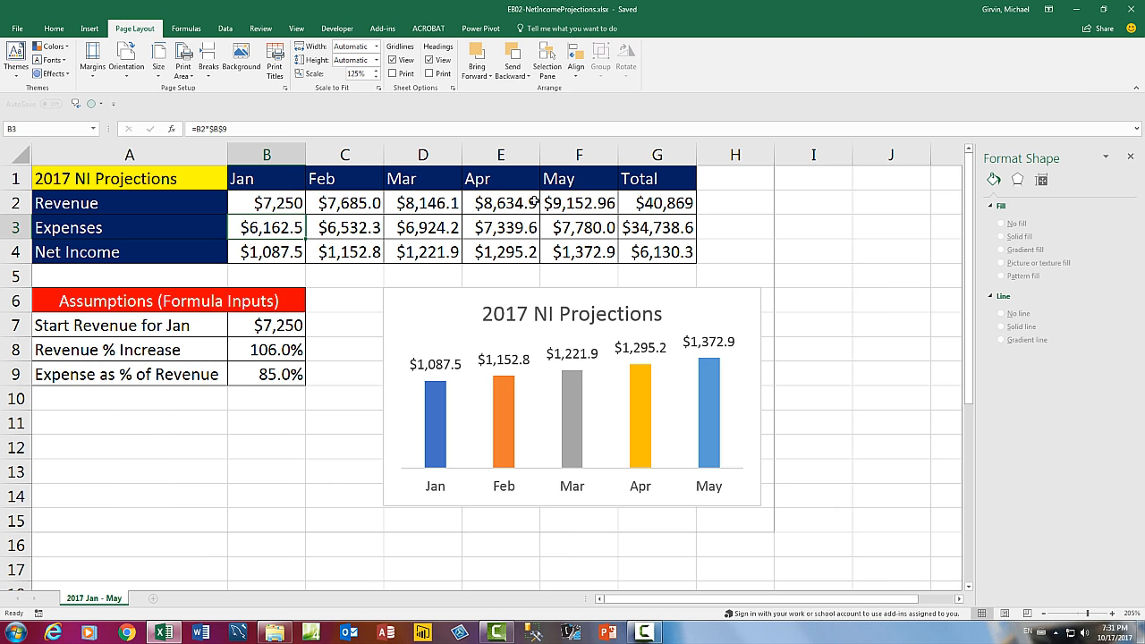
{"action": "left_click", "coordinate": [592, 205]}
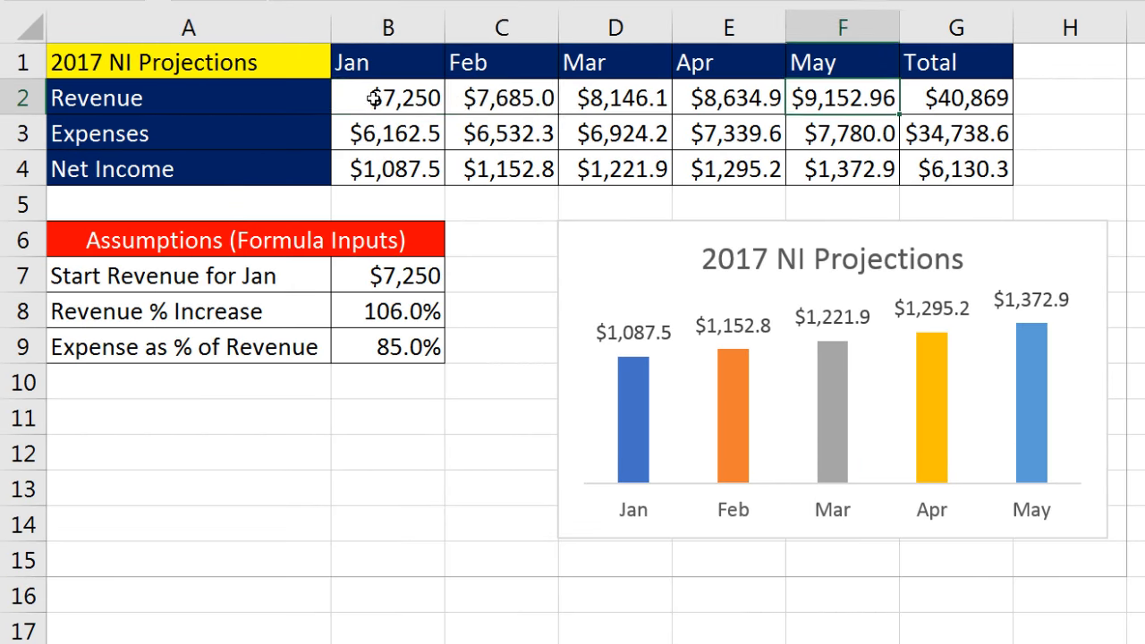
{"action": "left_click_drag", "start_coordinate": [277, 204], "coordinate": [347, 203]}
{"action": "left_click_drag", "start_coordinate": [508, 96], "coordinate": [957, 159]}
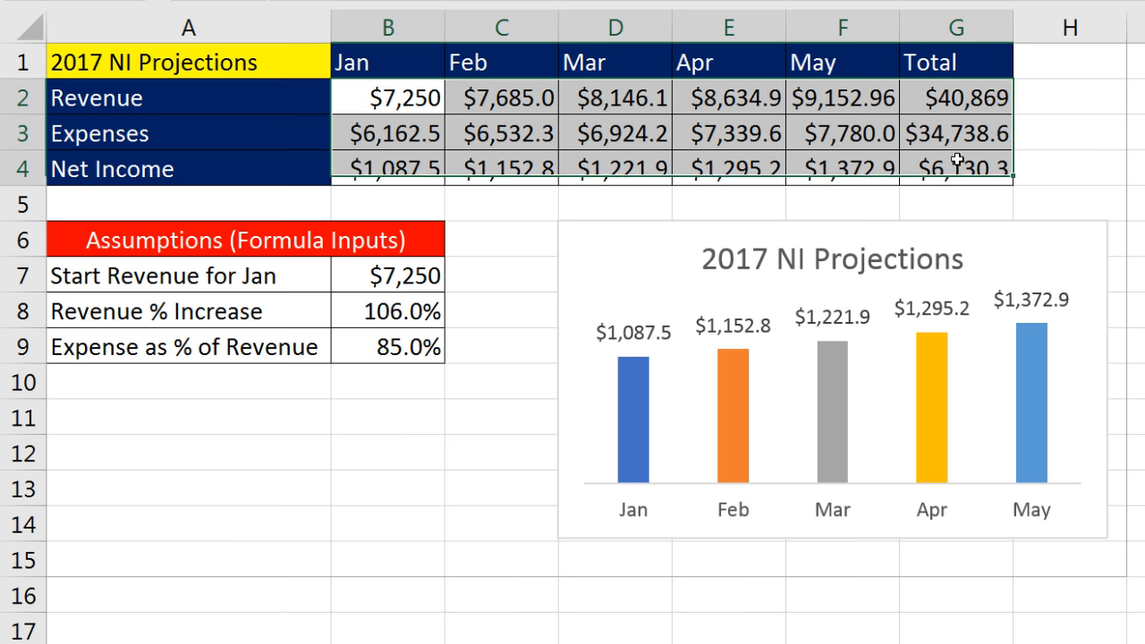
{"action": "right_click", "coordinate": [645, 104]}
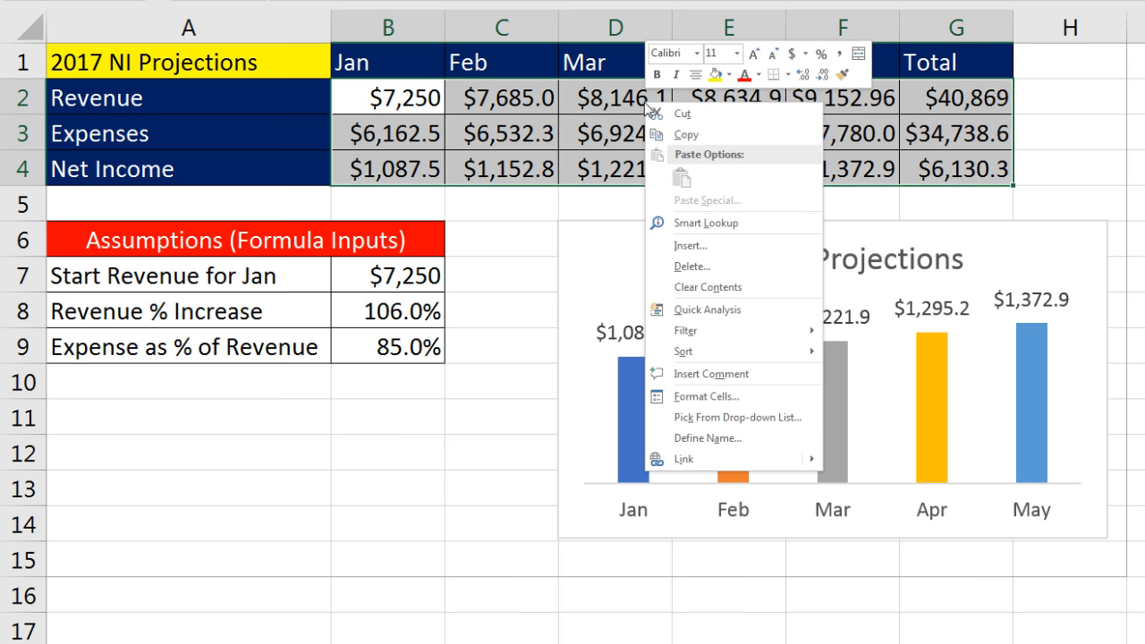
{"action": "left_click", "coordinate": [804, 75]}
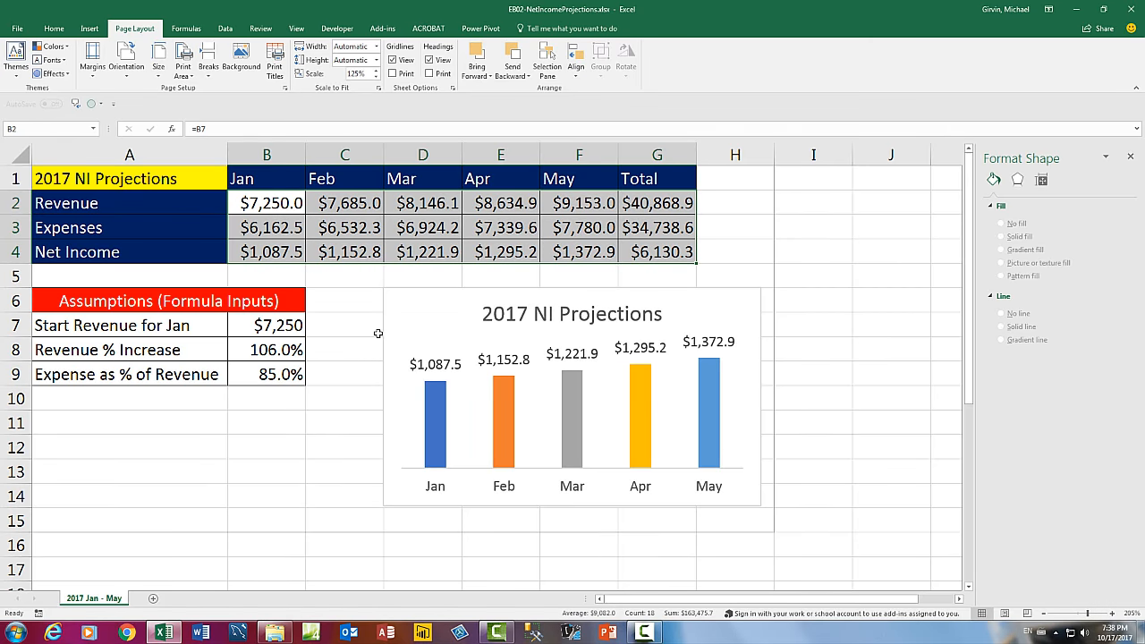
Step: Review the January revenue formula in B2 and the assumption values and labels in A7:B9
{"action": "left_click", "coordinate": [282, 203]}
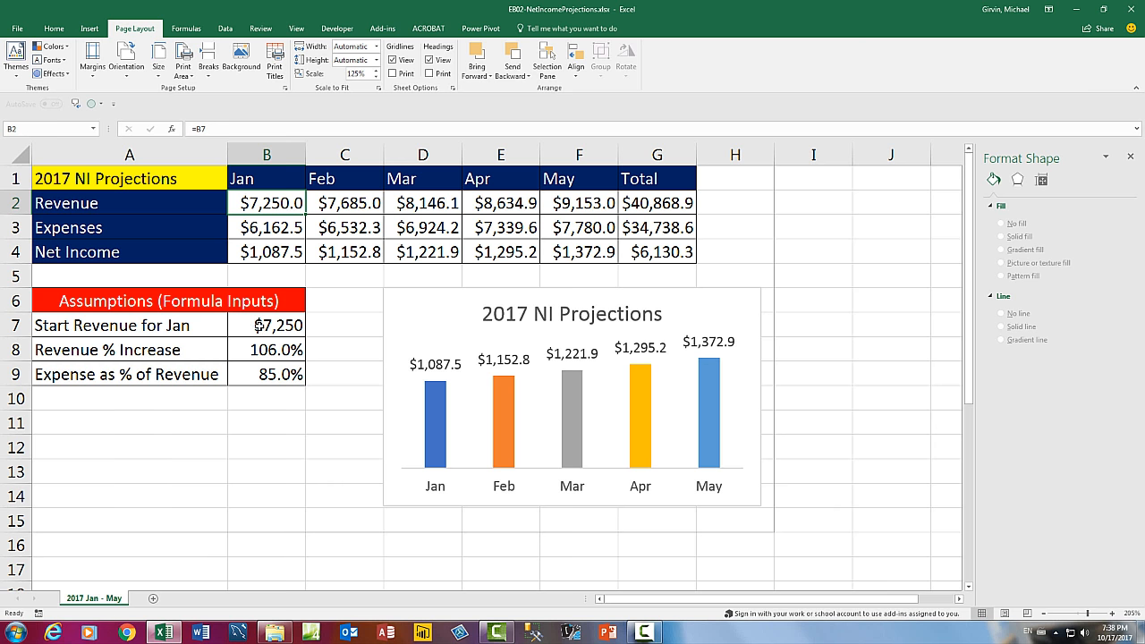
{"action": "left_click", "coordinate": [257, 328]}
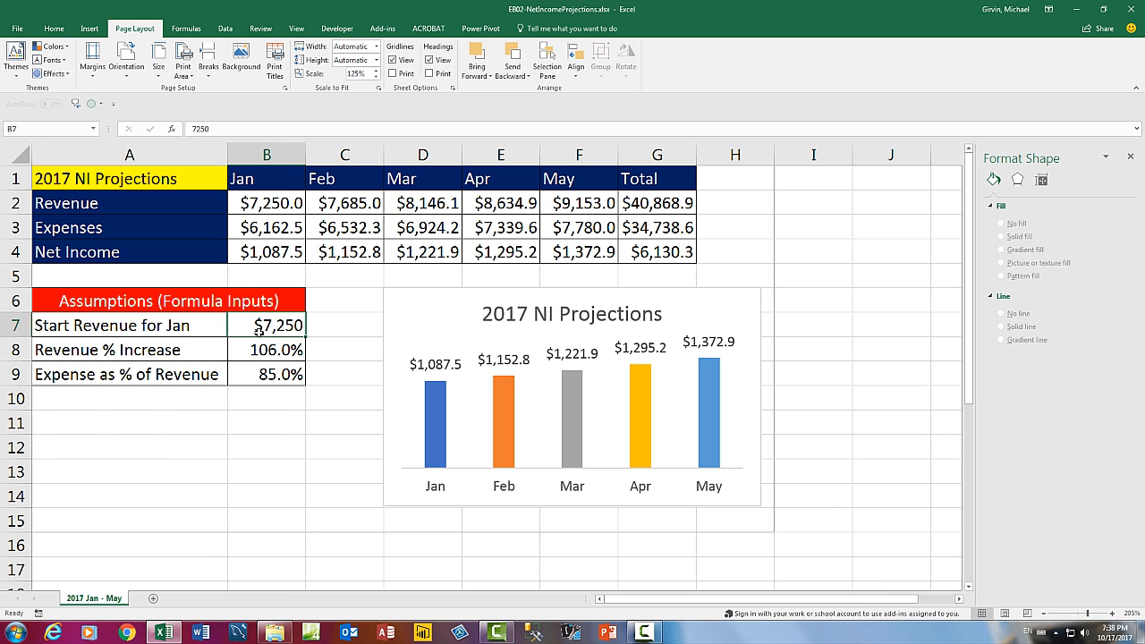
{"action": "left_click", "coordinate": [266, 350]}
{"action": "left_click", "coordinate": [271, 372]}
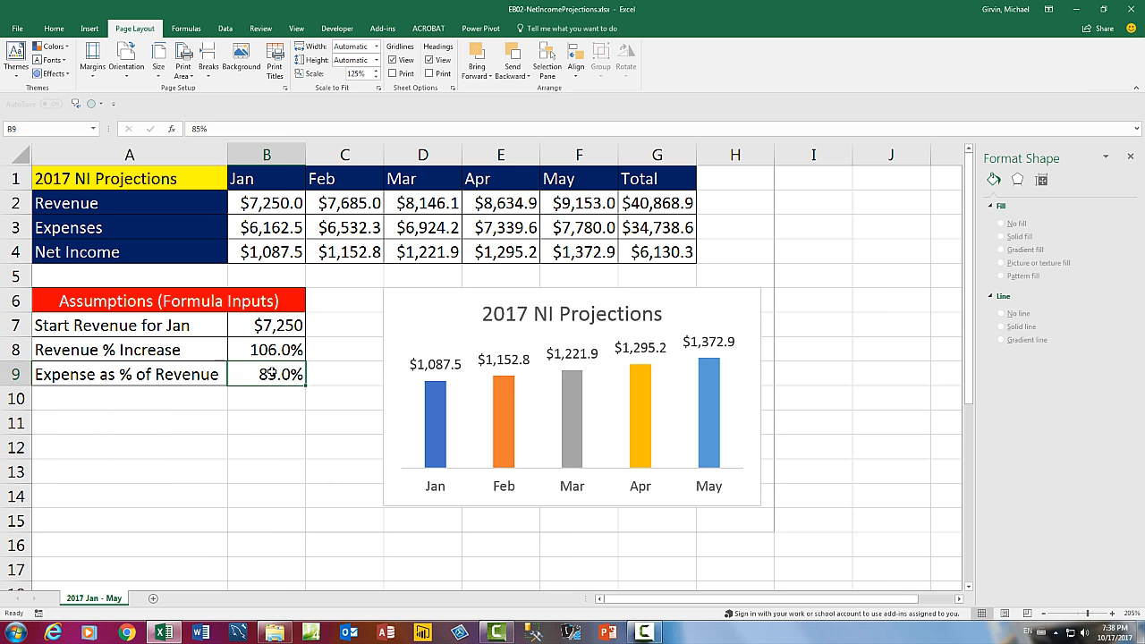
{"action": "left_click", "coordinate": [196, 324]}
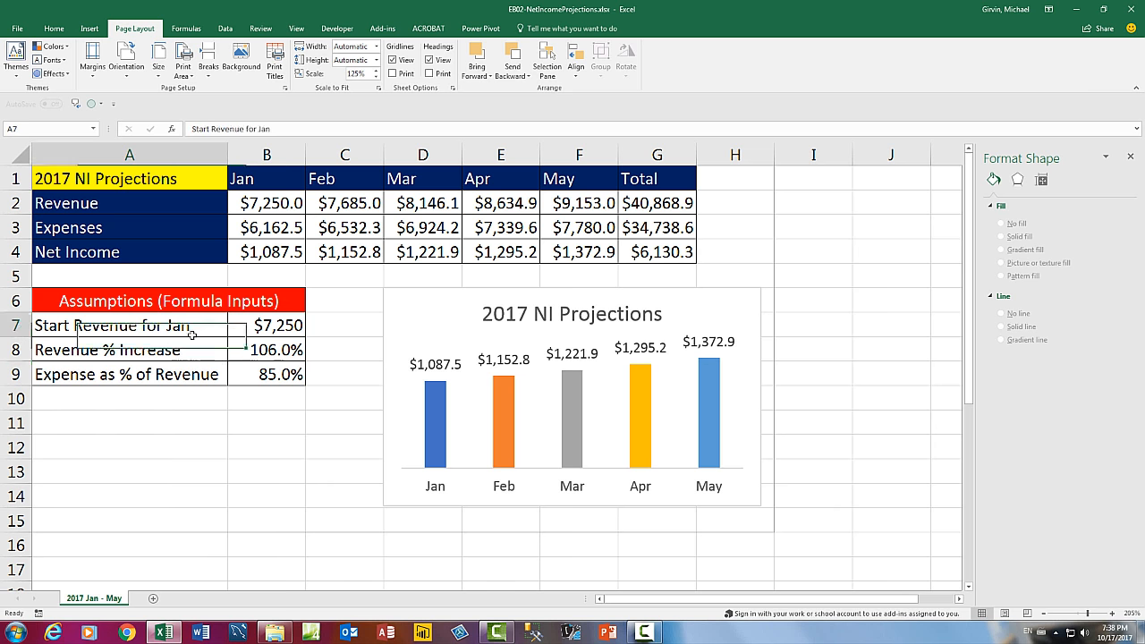
{"action": "left_click", "coordinate": [215, 349]}
{"action": "left_click", "coordinate": [185, 376]}
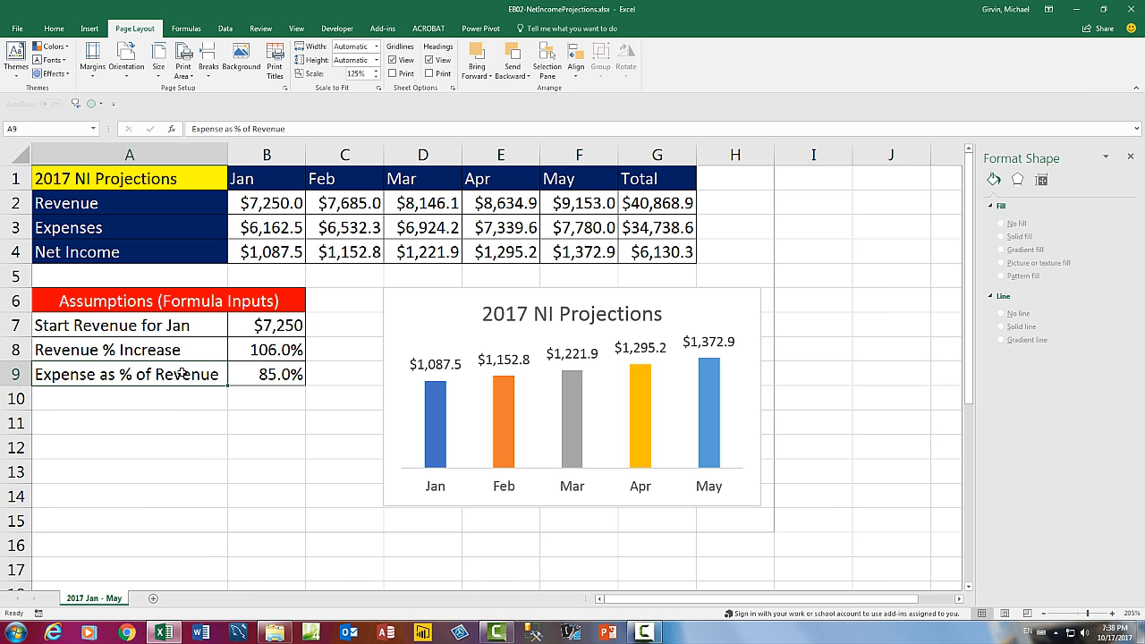
Step: Set the Start Revenue for Jan assumption in B7 to 6500
{"action": "left_click", "coordinate": [252, 327]}
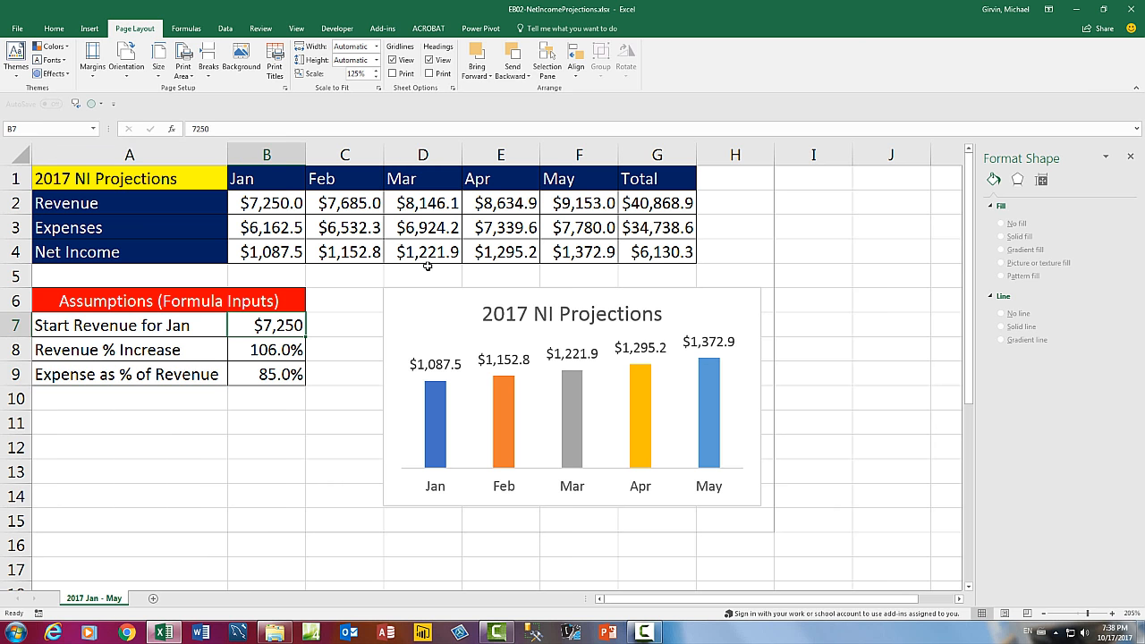
{"action": "type", "text": "6500"}
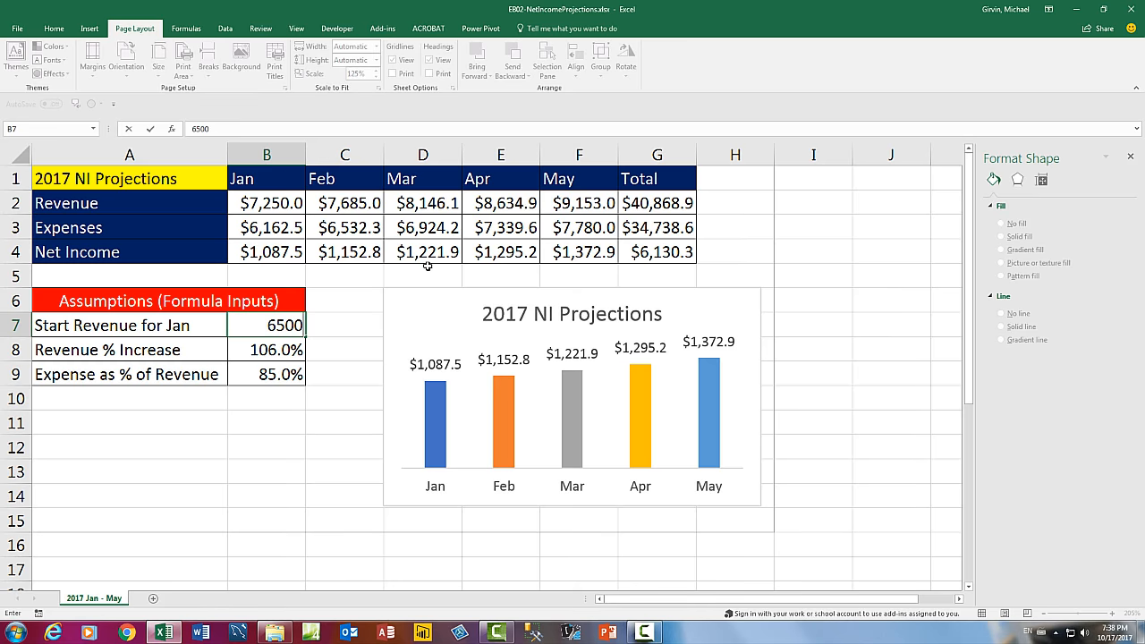
{"action": "key", "text": "Return"}
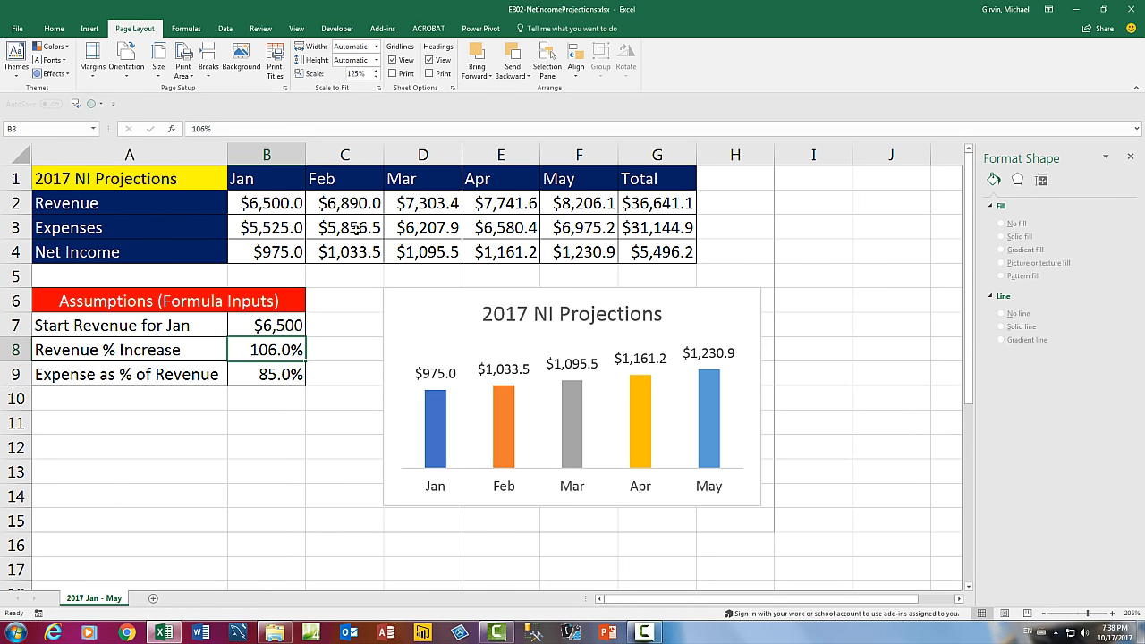